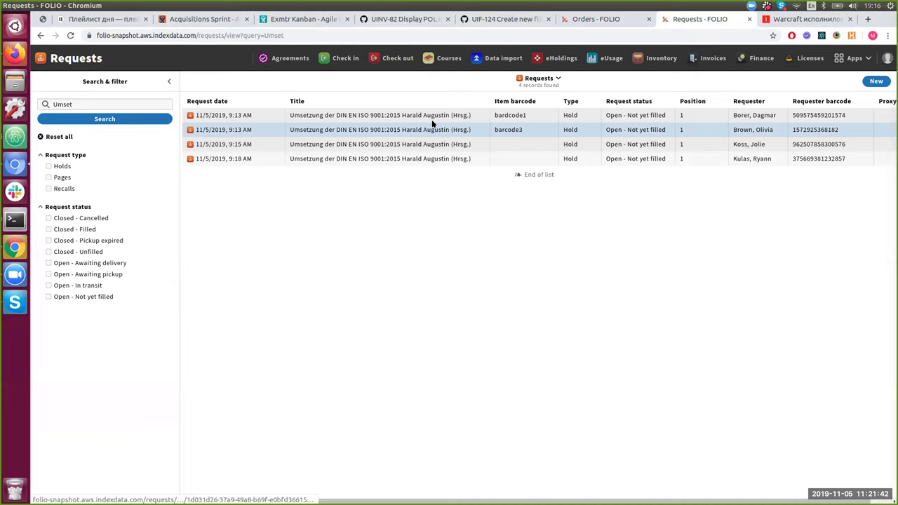
# Start receiving PO 10020 line 10020-1 and mark the bardcode1 piece.
pyautogui.click(601, 21)
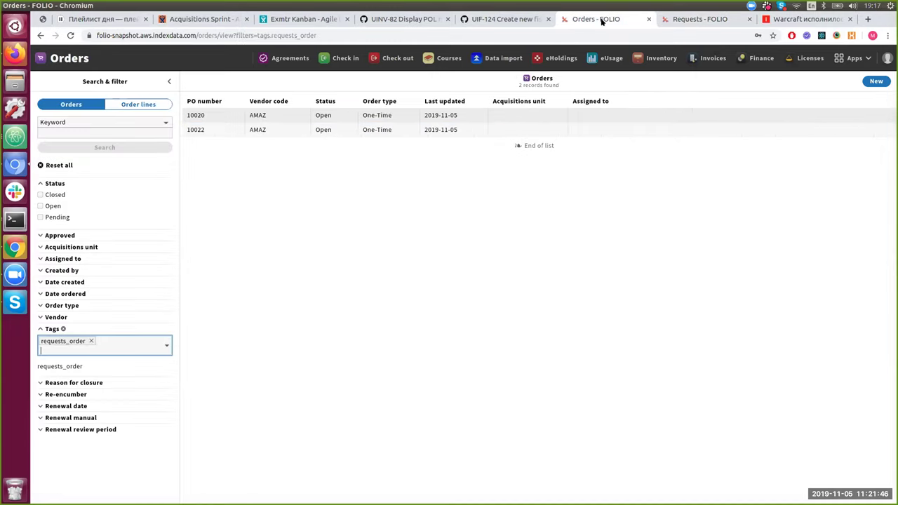
pyautogui.click(327, 116)
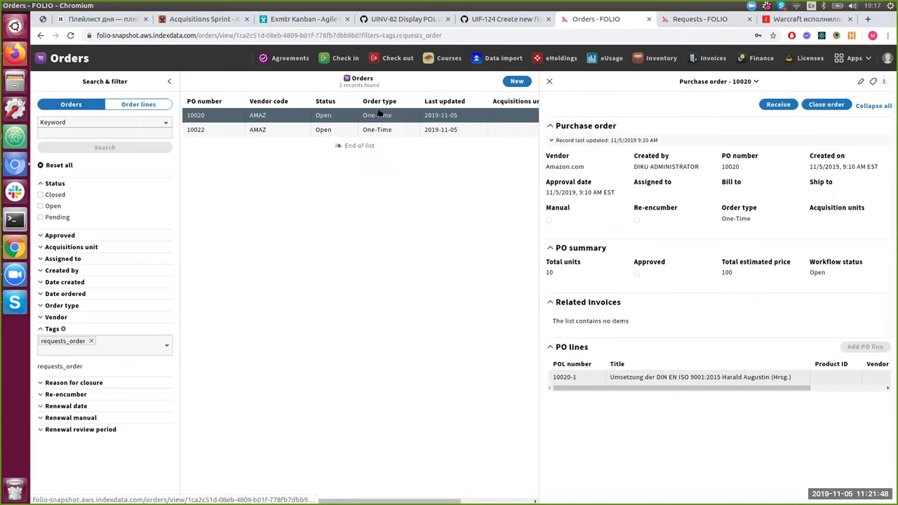
pyautogui.click(771, 104)
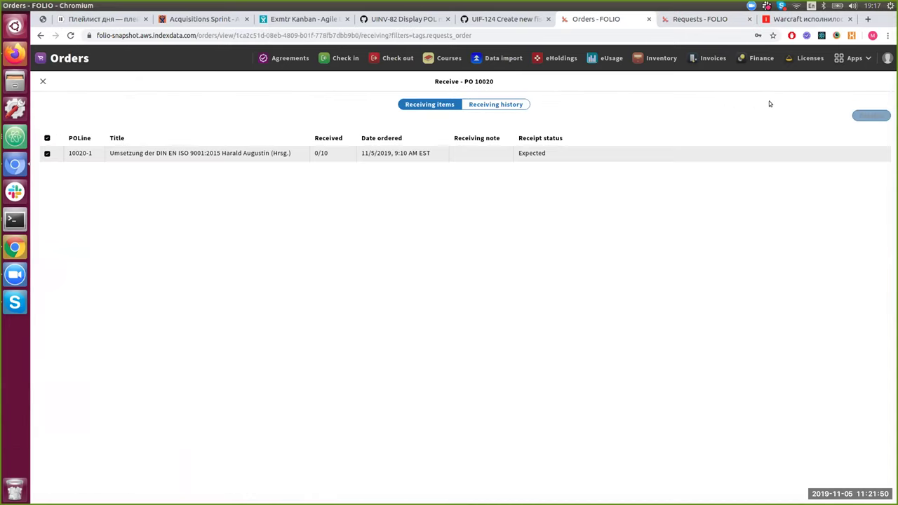
pyautogui.click(868, 116)
pyautogui.click(306, 147)
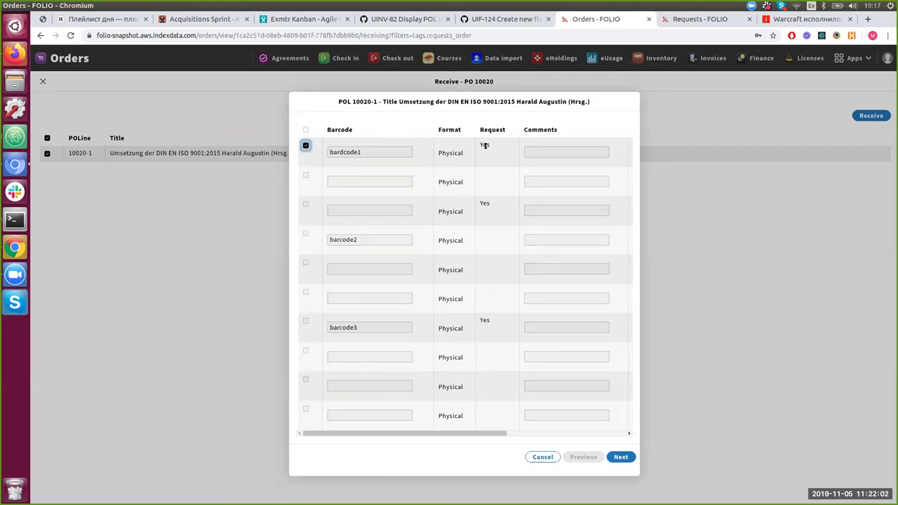
# Mark the remaining five pieces of POL 10020-1, including barcode2 and barcode3, for receipt.
pyautogui.click(484, 144)
pyautogui.click(305, 203)
pyautogui.click(305, 234)
pyautogui.click(305, 263)
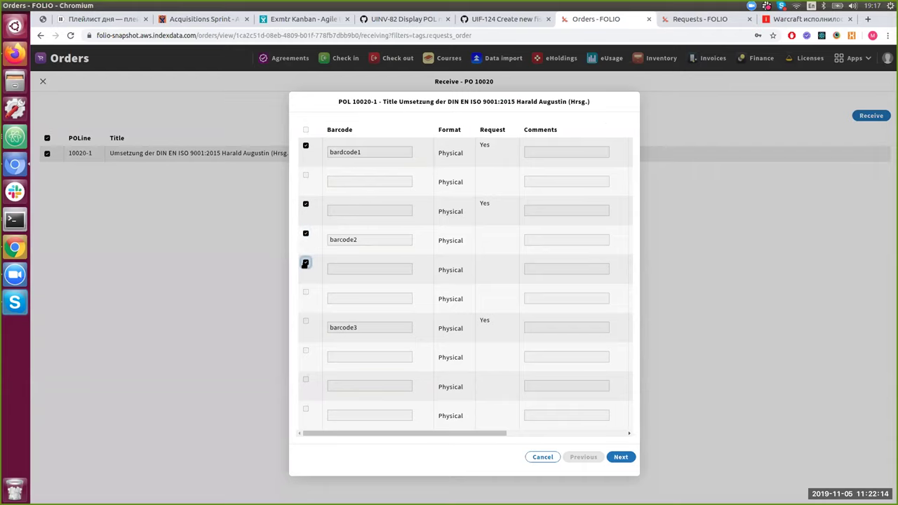
pyautogui.click(304, 320)
pyautogui.click(305, 351)
# Review the six marked pieces and receive them.
pyautogui.click(617, 455)
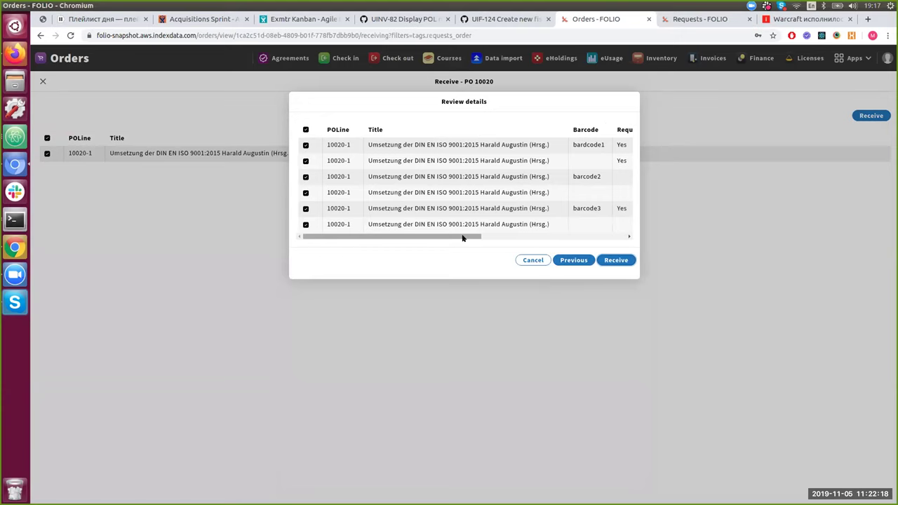
pyautogui.moveTo(463, 236); pyautogui.dragTo(559, 237)
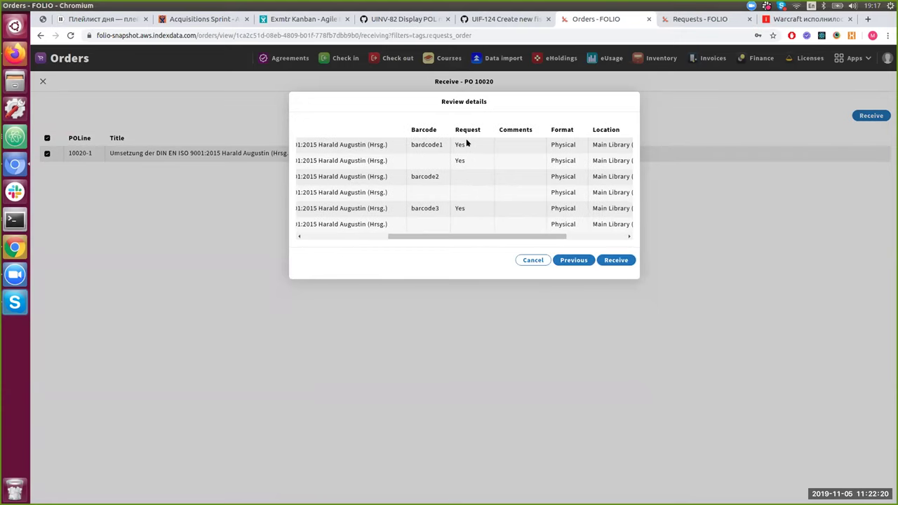
pyautogui.click(617, 260)
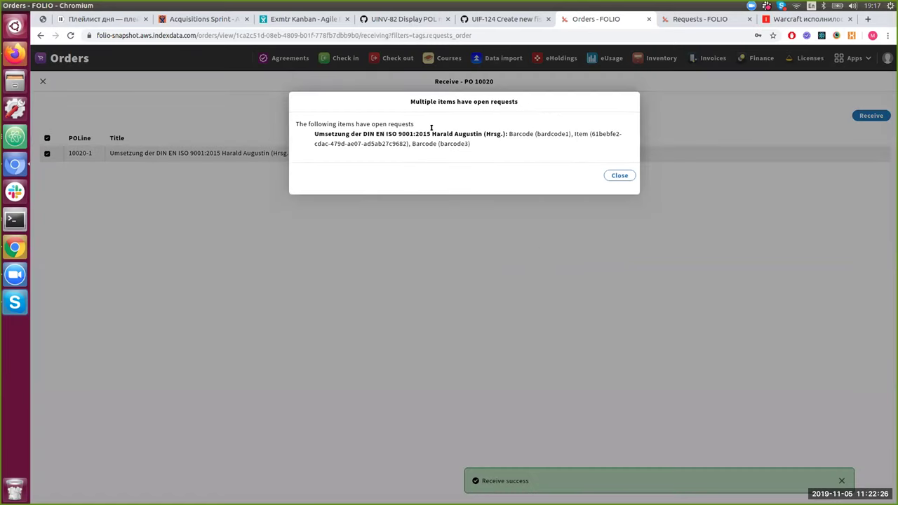
# Read the open-requests warning listing bardcode1, bardcode3 and another item, then close it.
pyautogui.moveTo(311, 135); pyautogui.dragTo(572, 134)
pyautogui.click(505, 134)
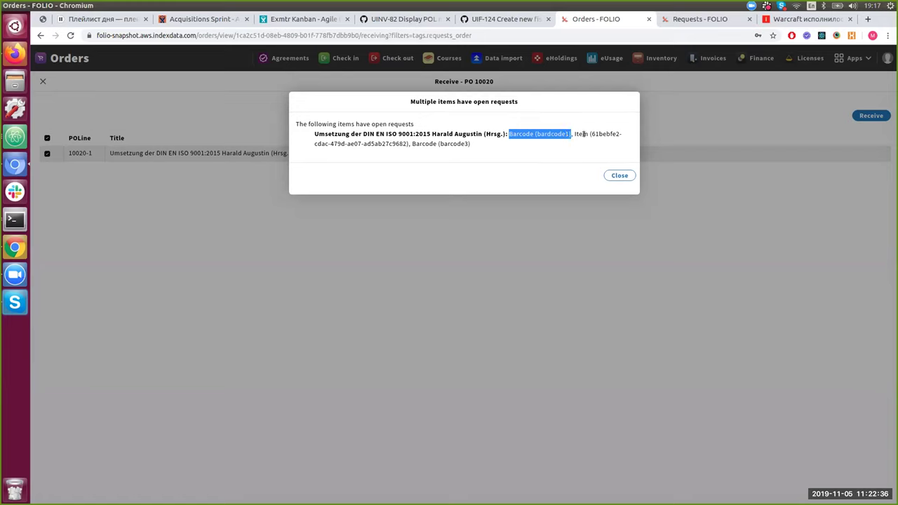
pyautogui.click(543, 133)
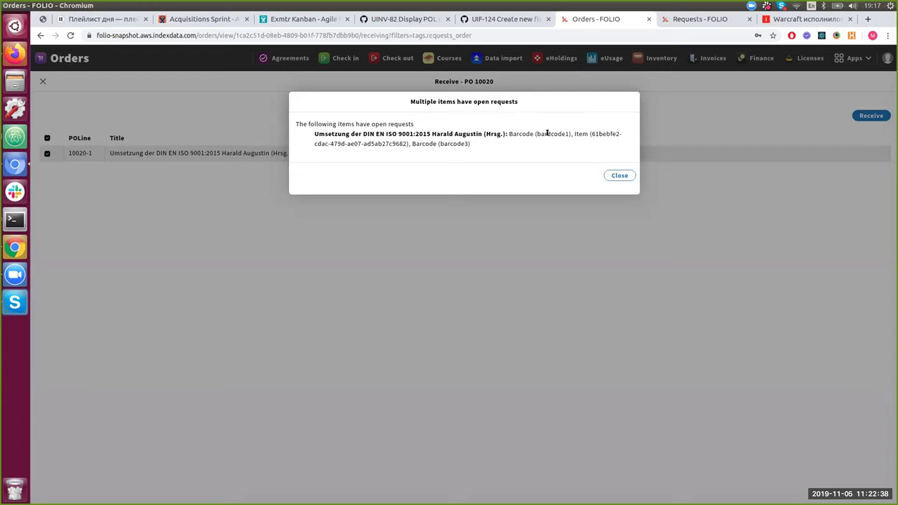
pyautogui.moveTo(574, 133); pyautogui.dragTo(597, 133)
pyautogui.click(598, 133)
pyautogui.click(614, 175)
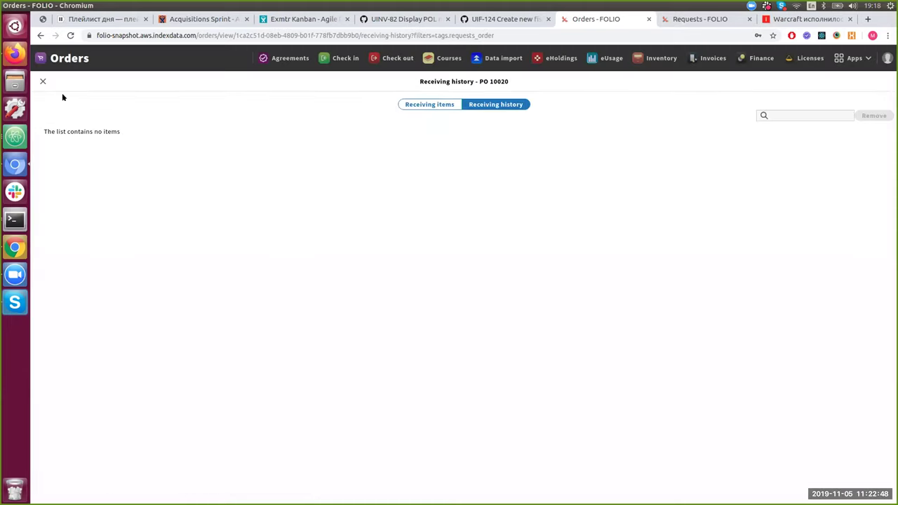
# Open check-in for PO line 10022-1 and select both the request and non request pieces.
pyautogui.click(42, 82)
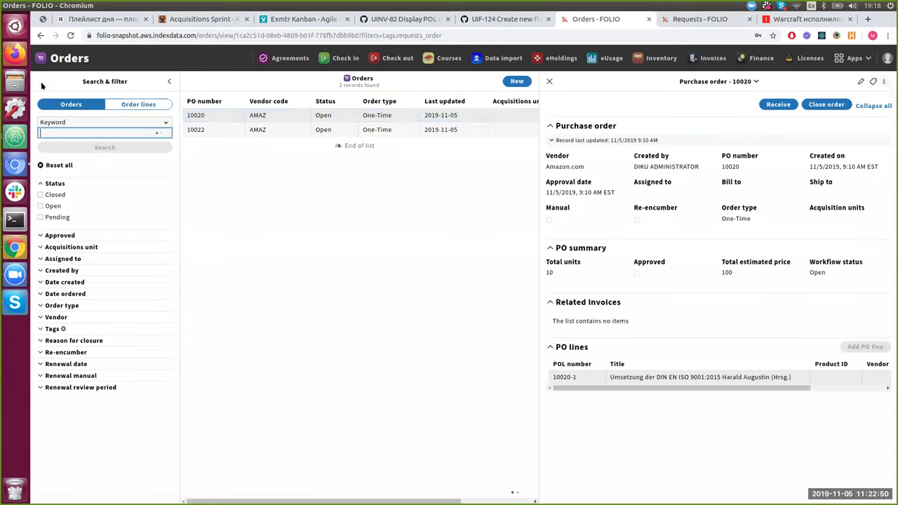
pyautogui.click(295, 130)
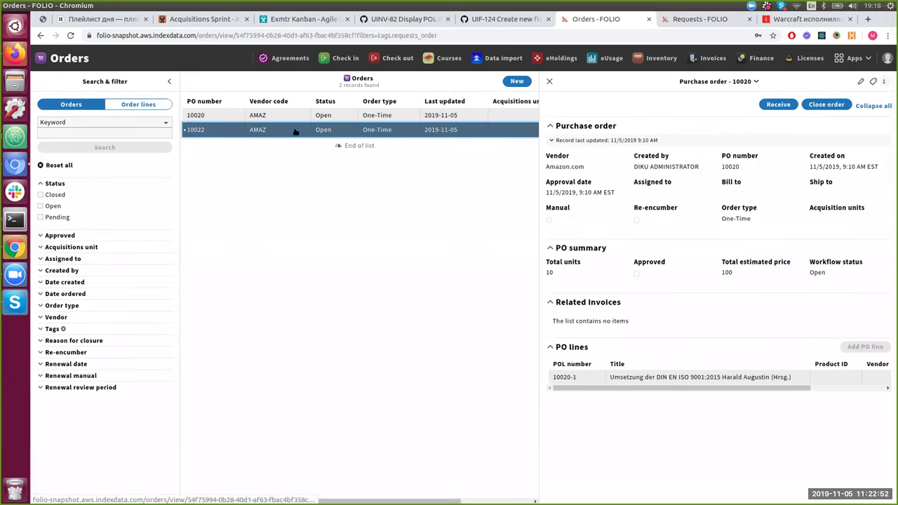
pyautogui.click(674, 376)
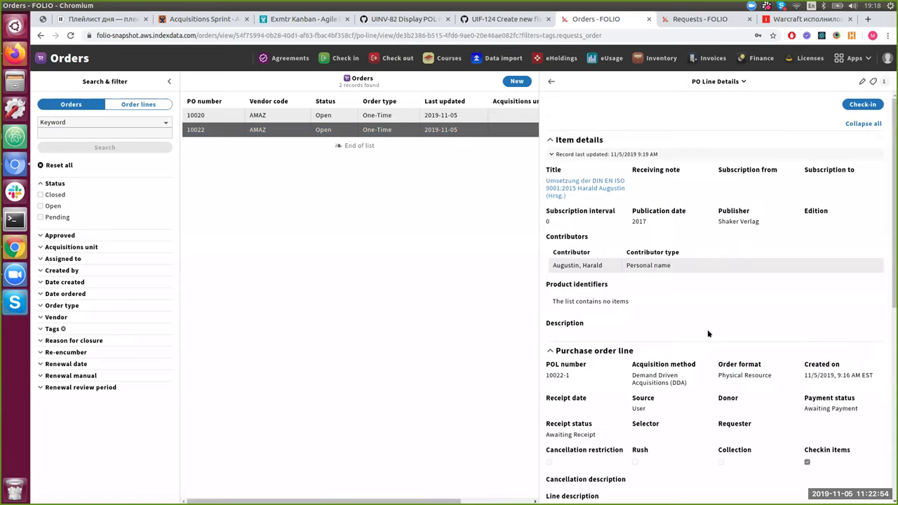
pyautogui.click(852, 103)
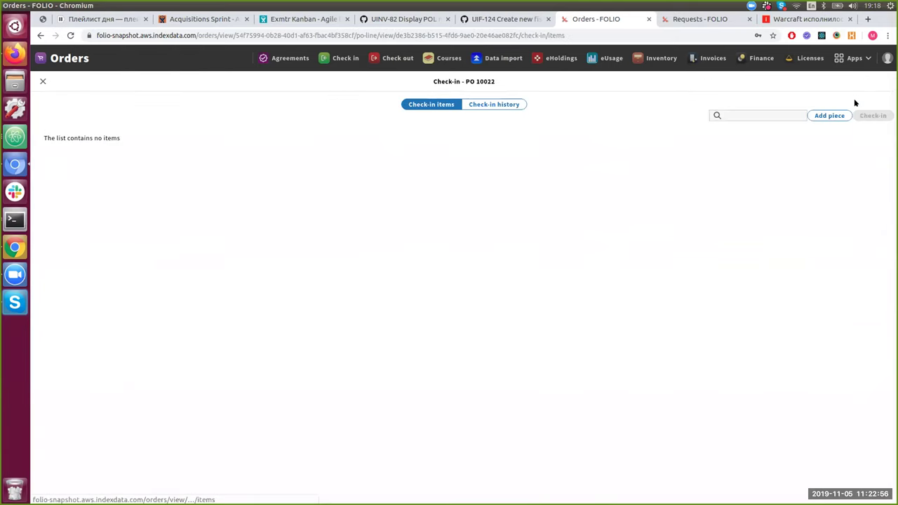
pyautogui.click(47, 138)
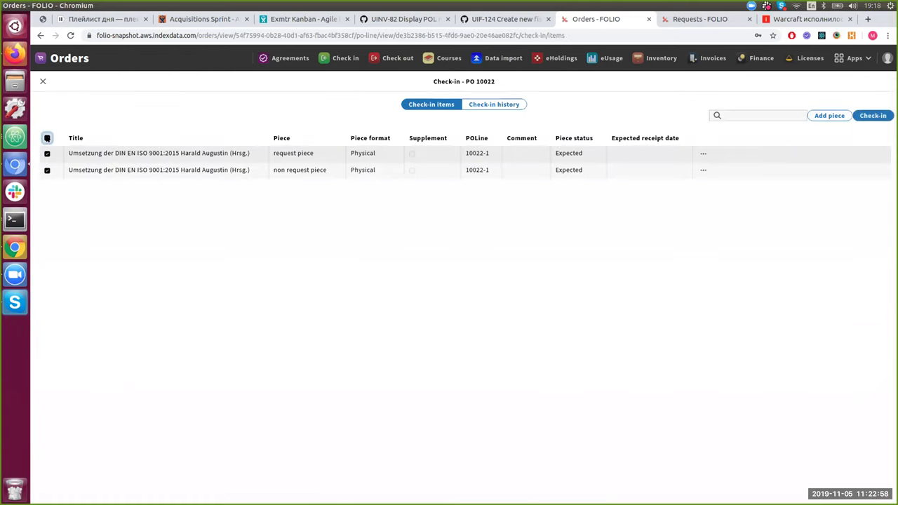
# Check in both selected PO 10022 pieces after reviewing the check-in details.
pyautogui.click(857, 117)
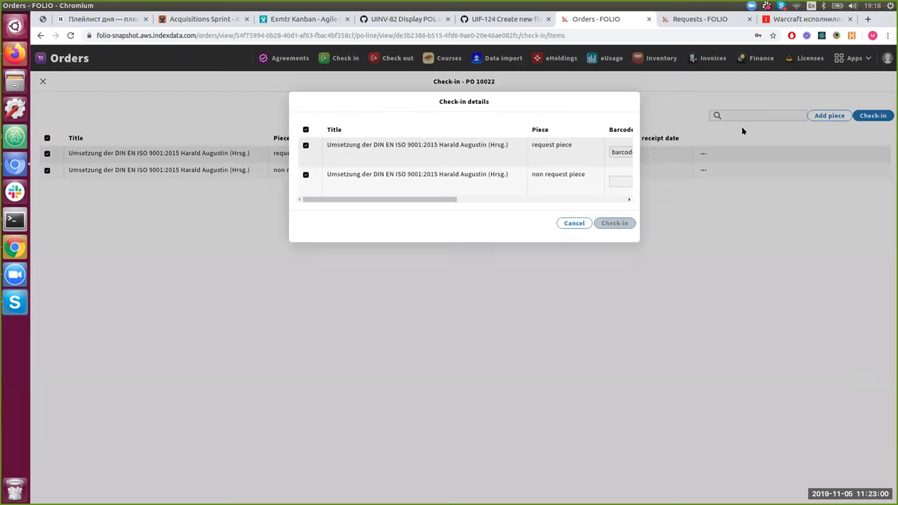
pyautogui.moveTo(448, 201); pyautogui.dragTo(561, 201)
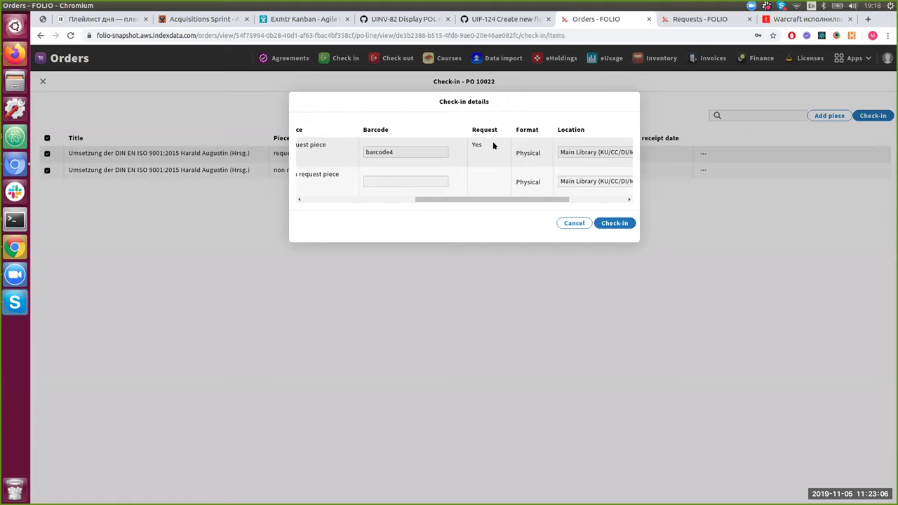
pyautogui.click(611, 223)
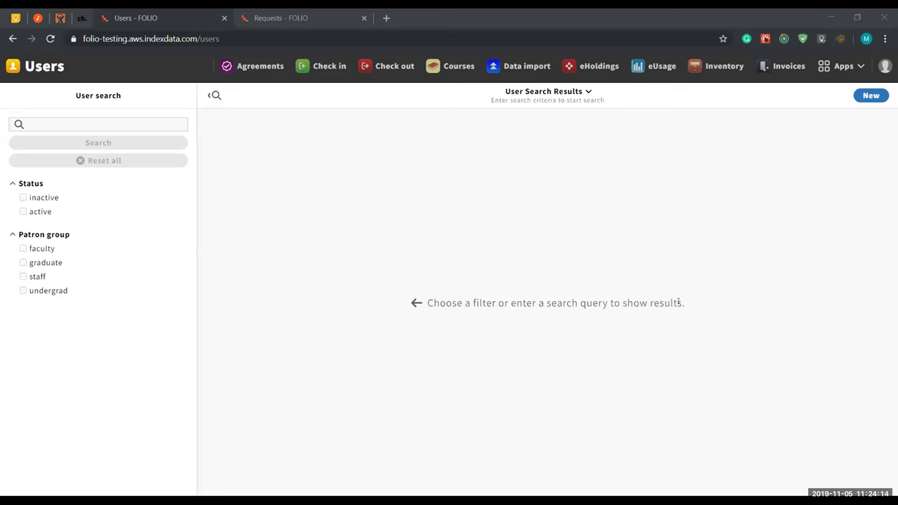
pyautogui.moveTo(679, 302); pyautogui.dragTo(685, 303)
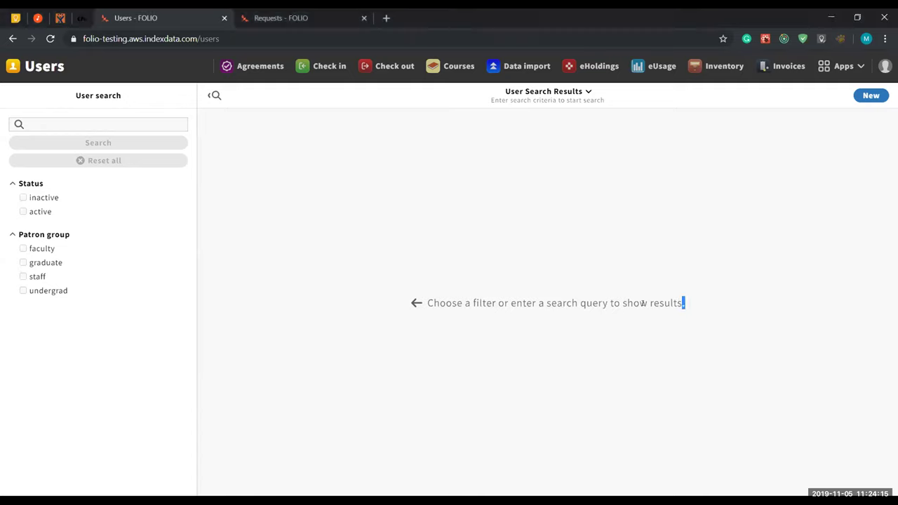
pyautogui.doubleClick(440, 302)
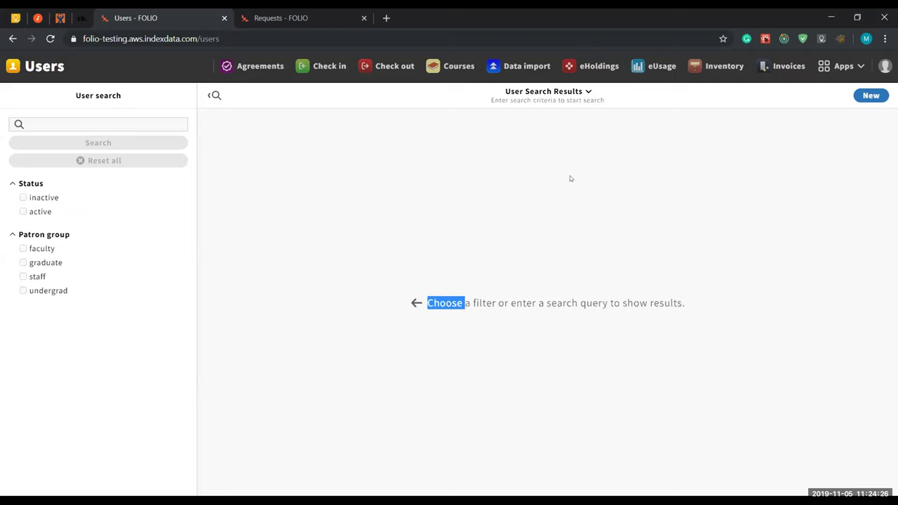
# Start a new user record and leave the Delivery request preference unchecked.
pyautogui.click(869, 96)
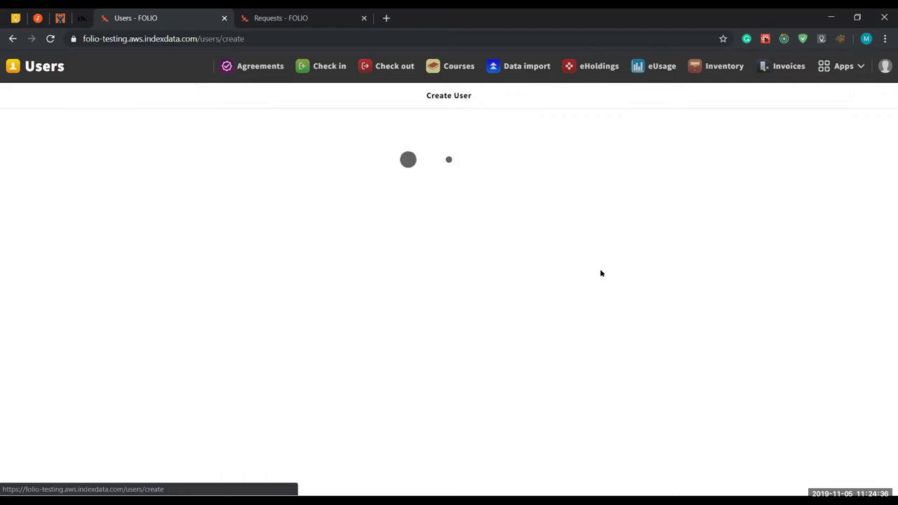
pyautogui.scroll(-1, 356, 327)
pyautogui.scroll(1, 356, 327)
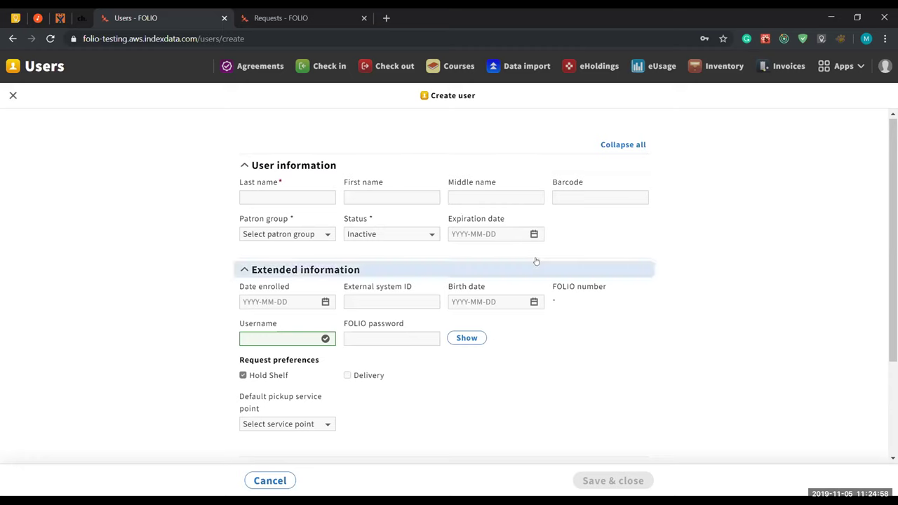
pyautogui.scroll(-3, 428, 360)
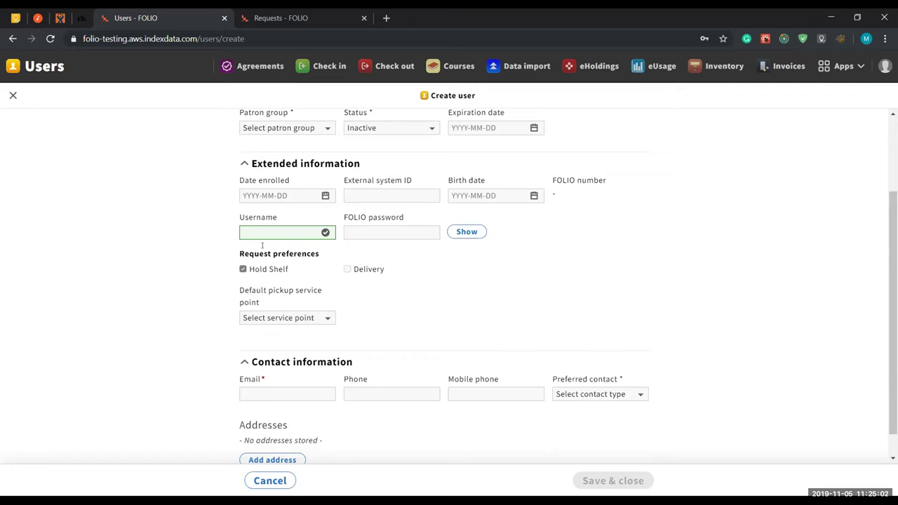
pyautogui.moveTo(263, 245); pyautogui.dragTo(326, 239)
pyautogui.click(532, 259)
pyautogui.click(385, 269)
pyautogui.click(382, 269)
pyautogui.click(388, 273)
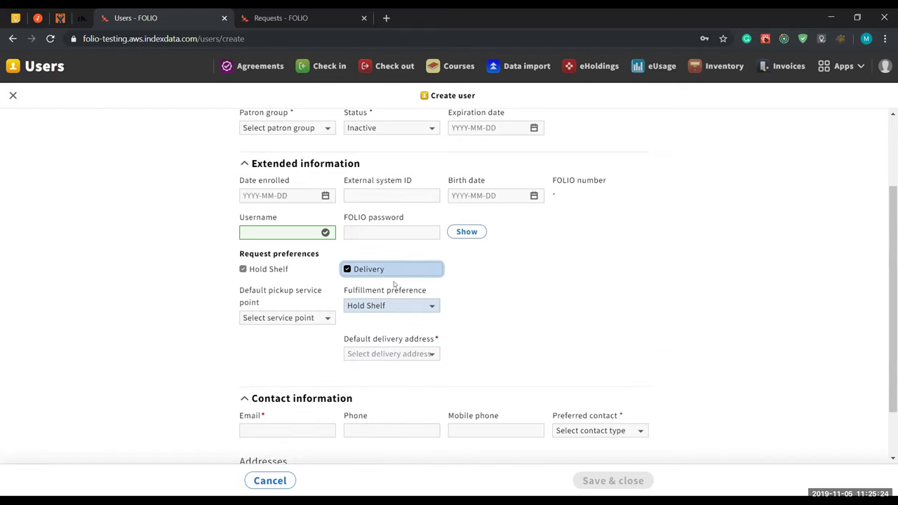
pyautogui.click(397, 270)
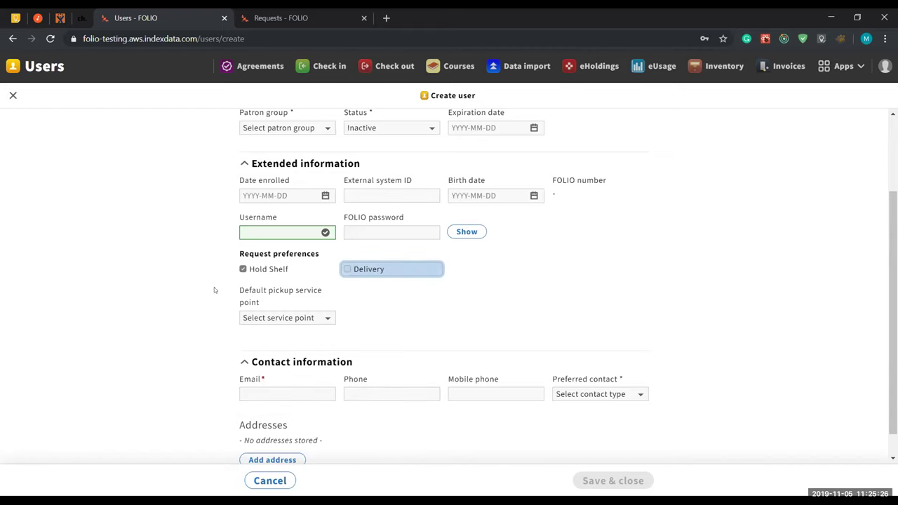
pyautogui.click(129, 327)
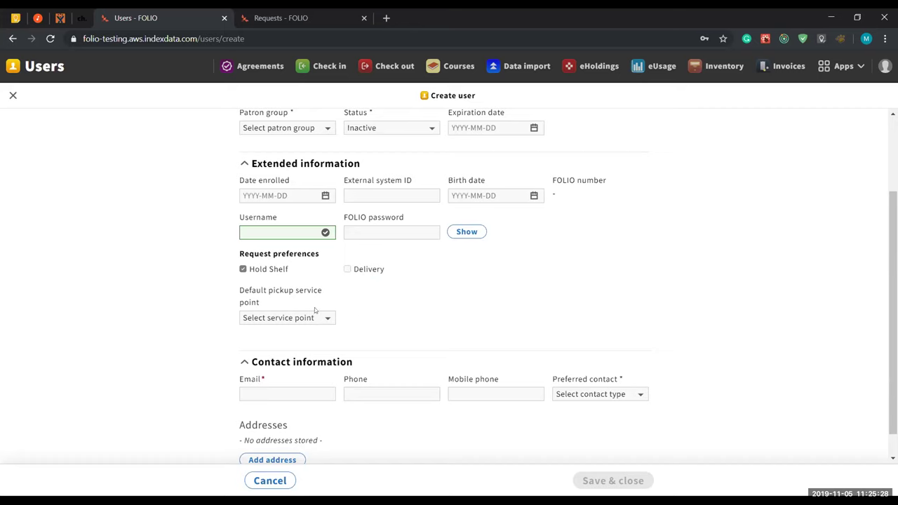
# Set Circ Desk 2 as the default pickup service point.
pyautogui.click(265, 320)
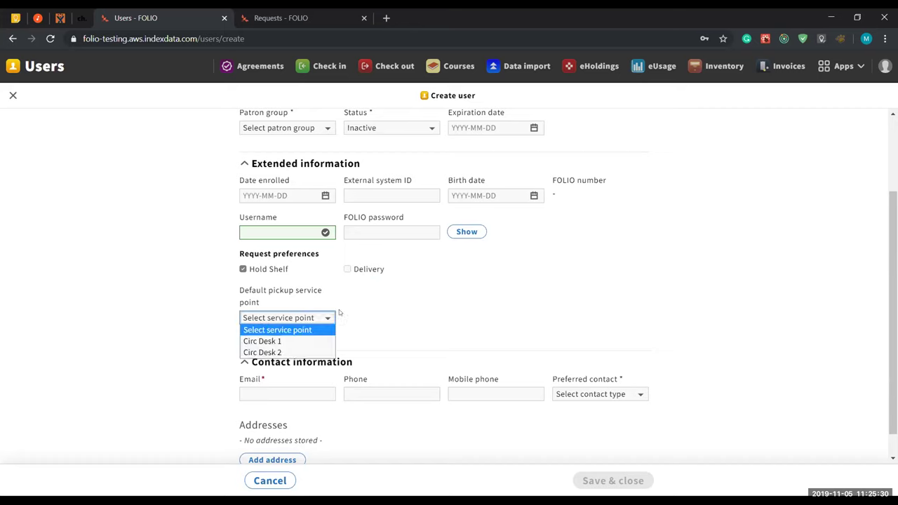
pyautogui.click(273, 352)
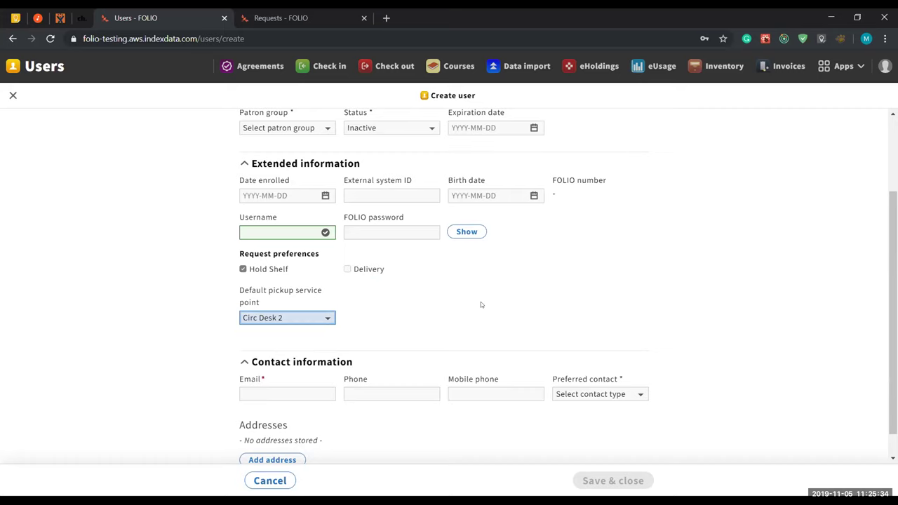
pyautogui.scroll(-1, 520, 296)
pyautogui.scroll(5, 520, 296)
pyautogui.scroll(-1, 520, 299)
pyautogui.scroll(1, 520, 299)
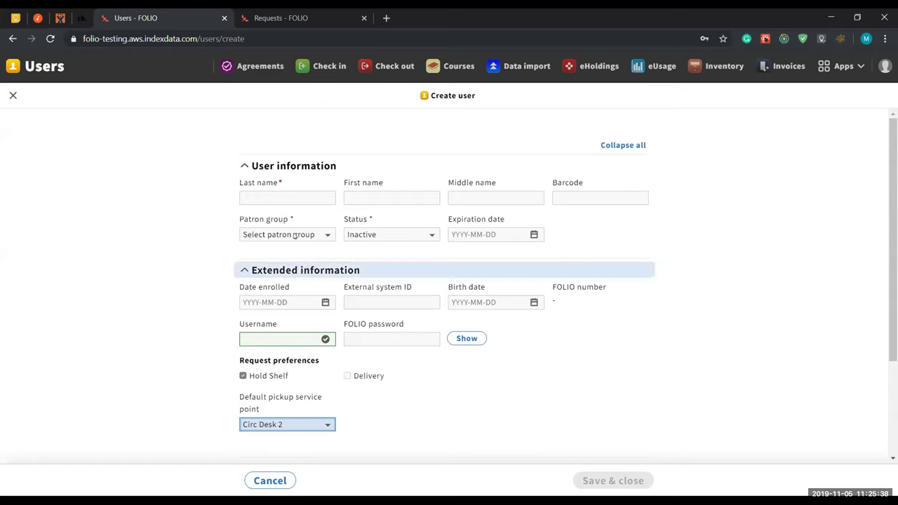
# Enter last name someuser2 and barcode someuser2.
pyautogui.click(288, 198)
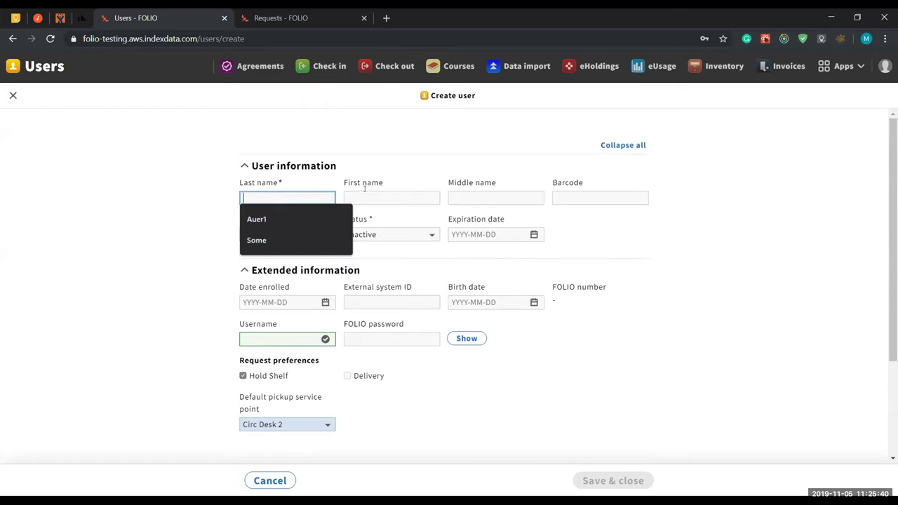
pyautogui.write('so')
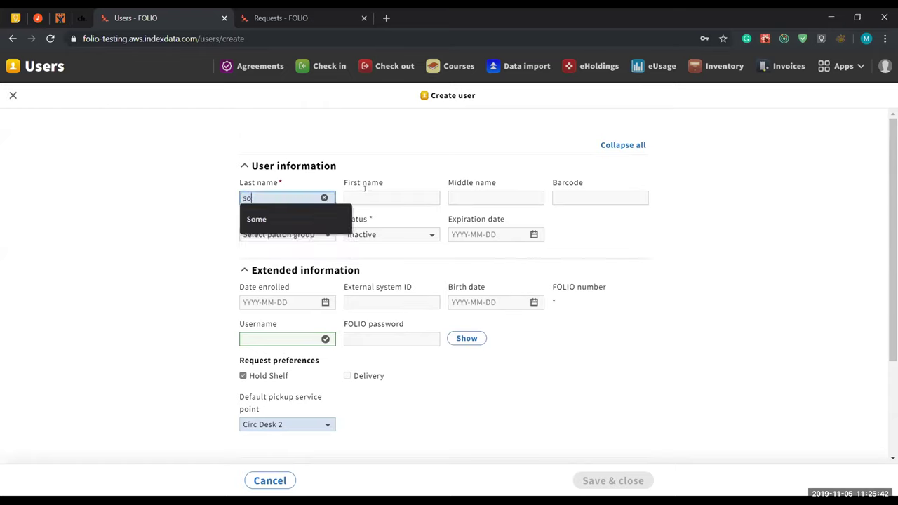
pyautogui.write('meuser2')
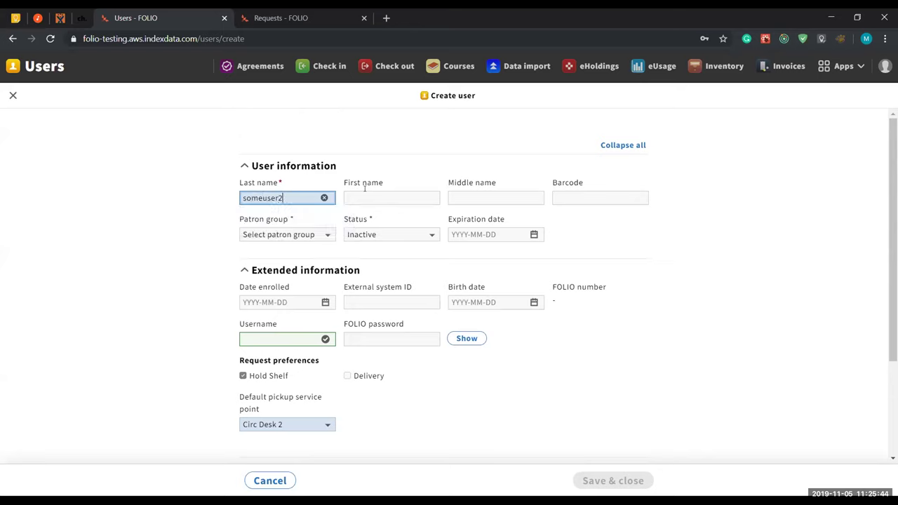
pyautogui.press('Tab')
pyautogui.press('Tab')
pyautogui.press('Tab')
pyautogui.write('s')
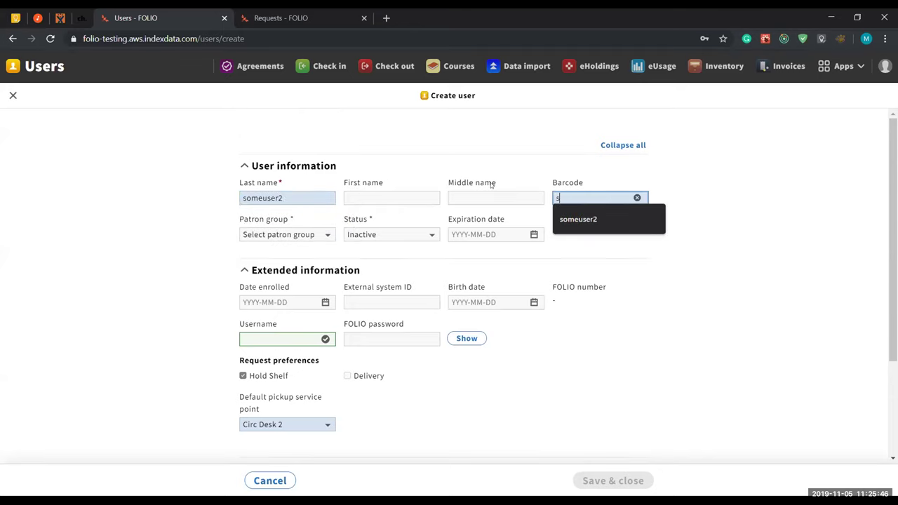
pyautogui.write('omeuser2')
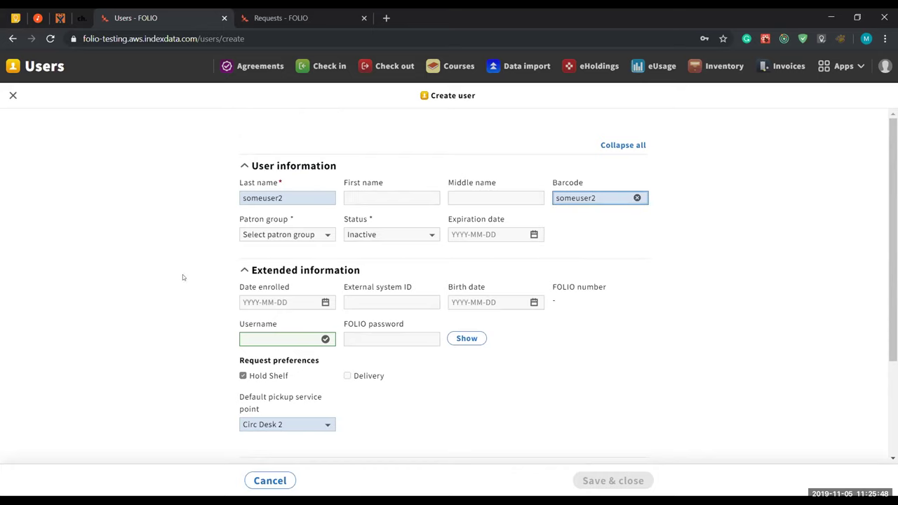
# Set patron group graduate and status Active, and change the taken barcode to someuser3.
pyautogui.click(275, 237)
pyautogui.click(280, 269)
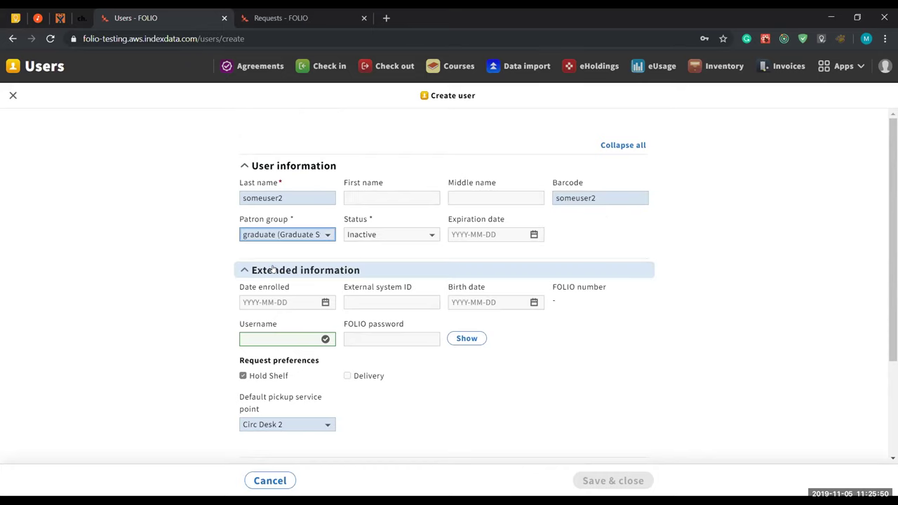
pyautogui.click(378, 256)
pyautogui.click(378, 271)
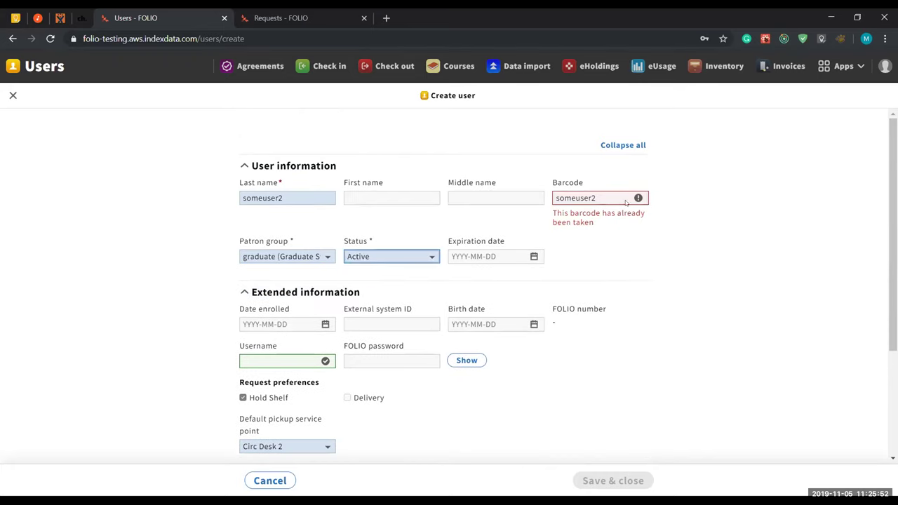
pyautogui.click(619, 197)
pyautogui.press('BackSpace')
pyautogui.write('3')
pyautogui.click(739, 230)
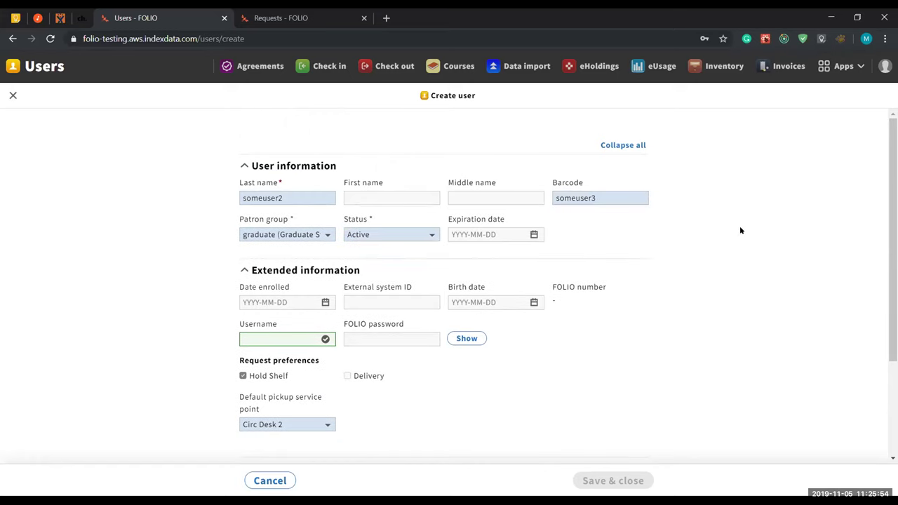
# Fill in the saved email address and set preferred contact to Email.
pyautogui.scroll(-2, 509, 251)
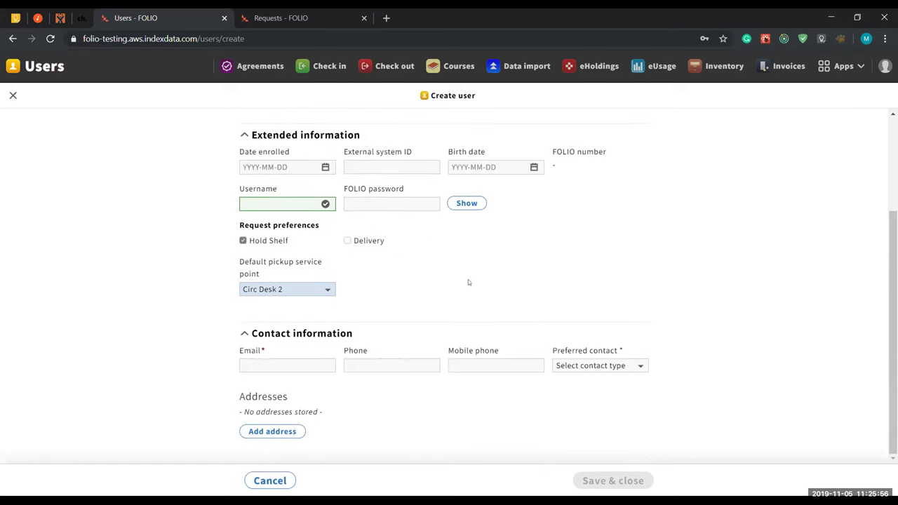
pyautogui.click(315, 364)
pyautogui.press('Down')
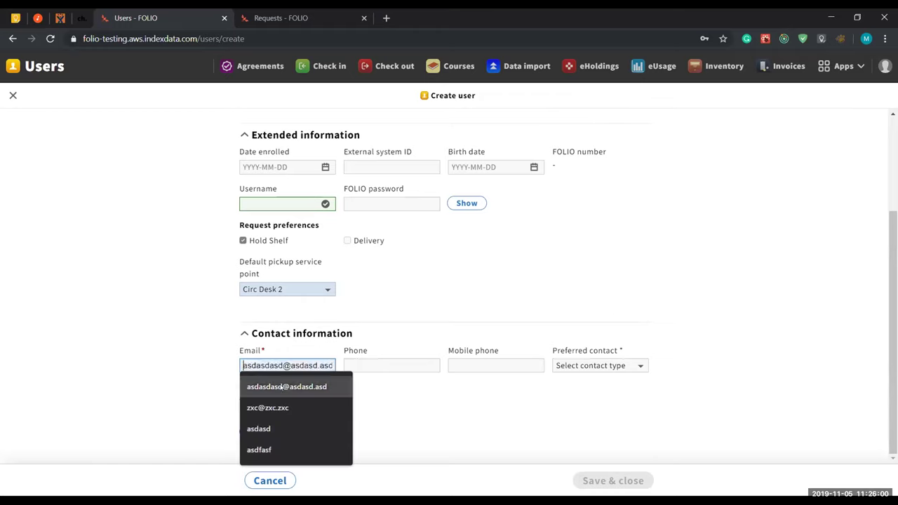
pyautogui.press('Return')
pyautogui.click(589, 368)
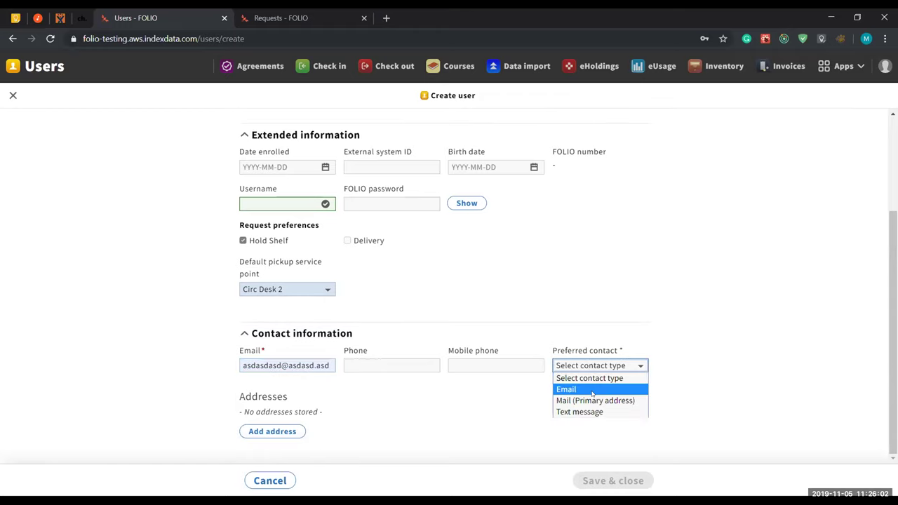
pyautogui.click(593, 389)
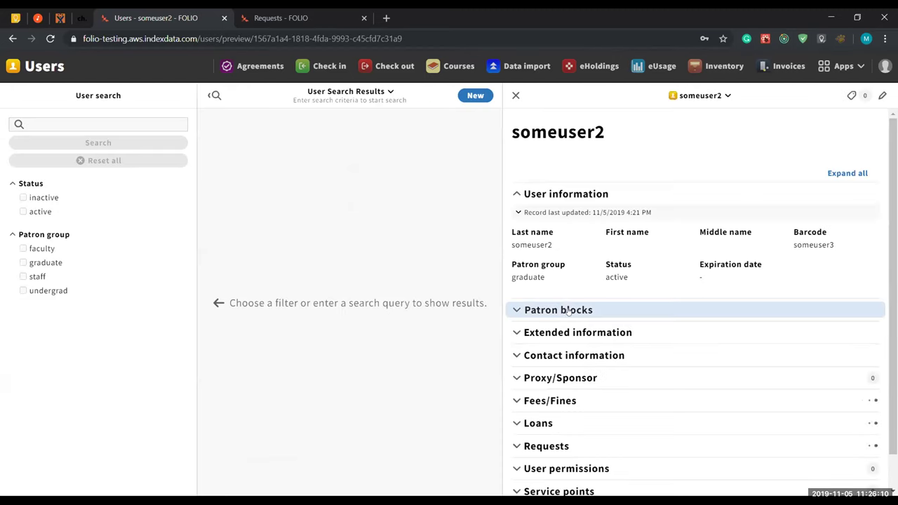
# Check extended information shows Hold shelf Yes, Delivery No, Circ Desk 2, then start a new request.
pyautogui.scroll(-2, 609, 288)
pyautogui.click(609, 293)
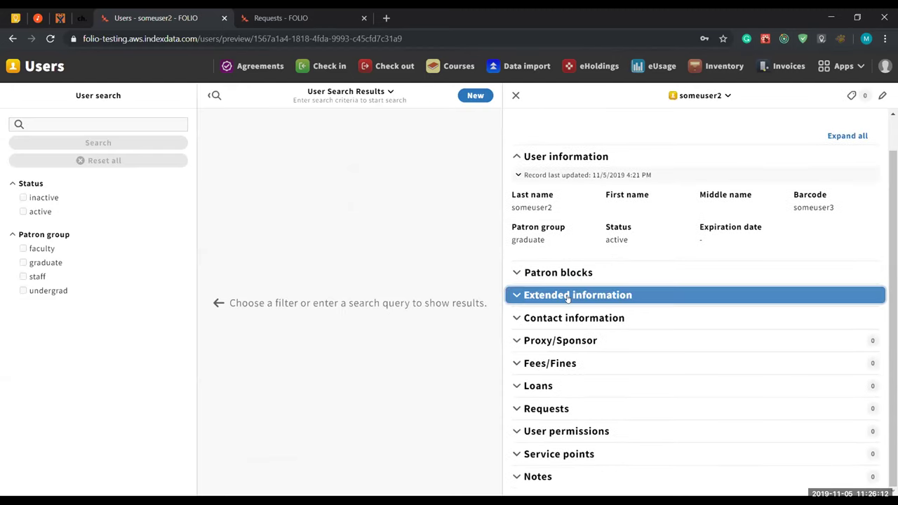
pyautogui.scroll(-3, 613, 237)
pyautogui.moveTo(602, 227); pyautogui.dragTo(663, 283)
pyautogui.click(681, 266)
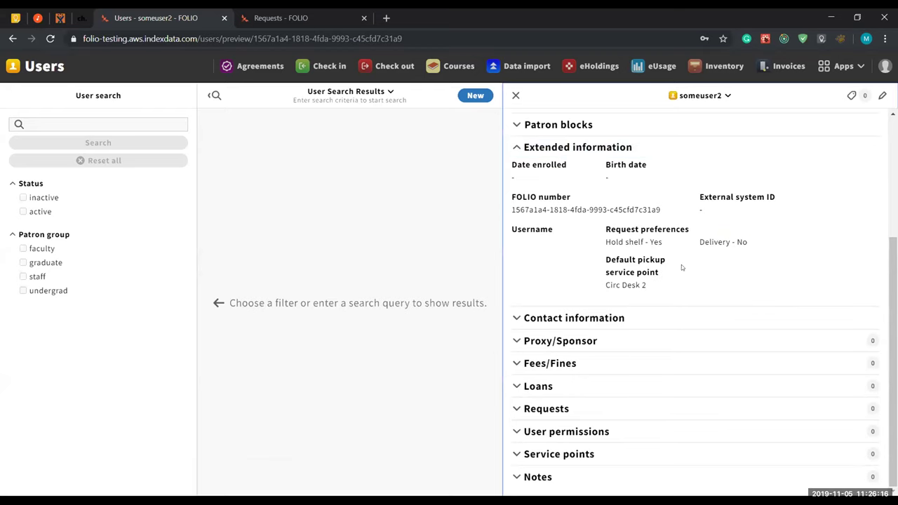
pyautogui.press('Tab')
pyautogui.click(607, 229)
pyautogui.scroll(1, 683, 260)
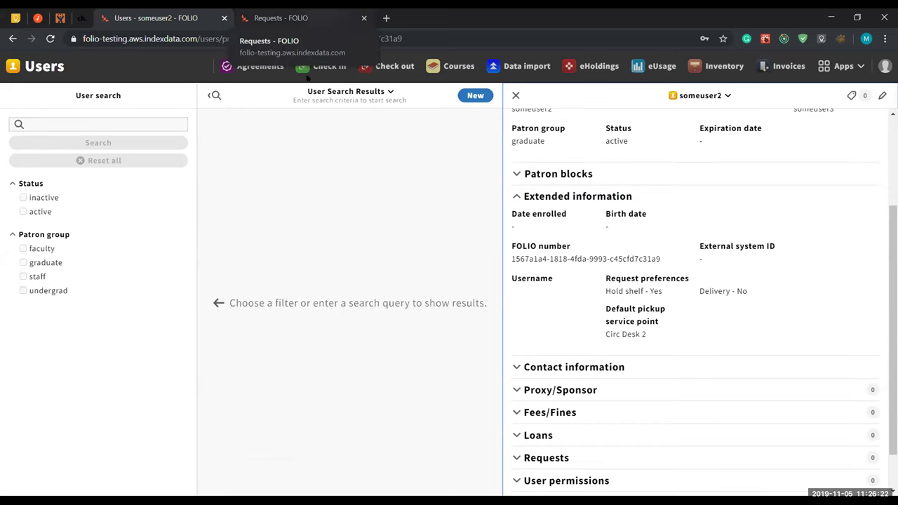
pyautogui.click(280, 17)
pyautogui.click(870, 95)
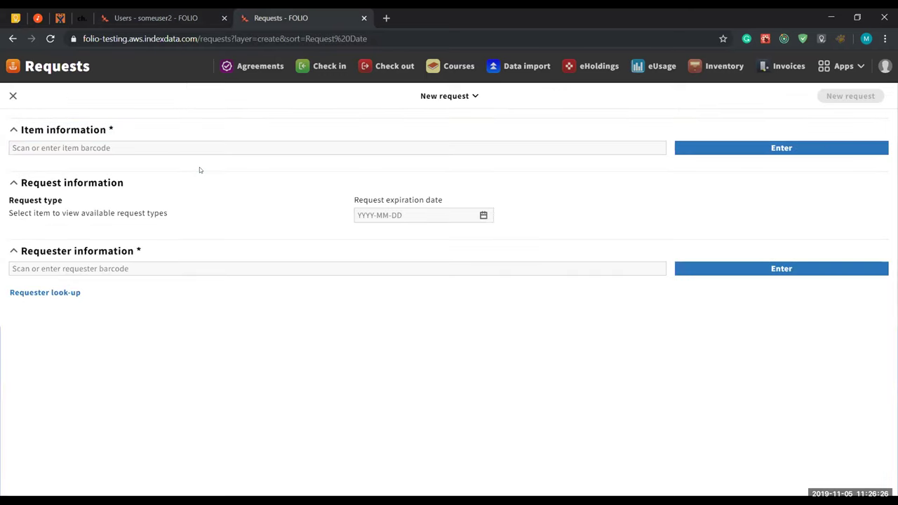
# Enter item barcode 10101 in the new request and look the item up.
pyautogui.click(190, 146)
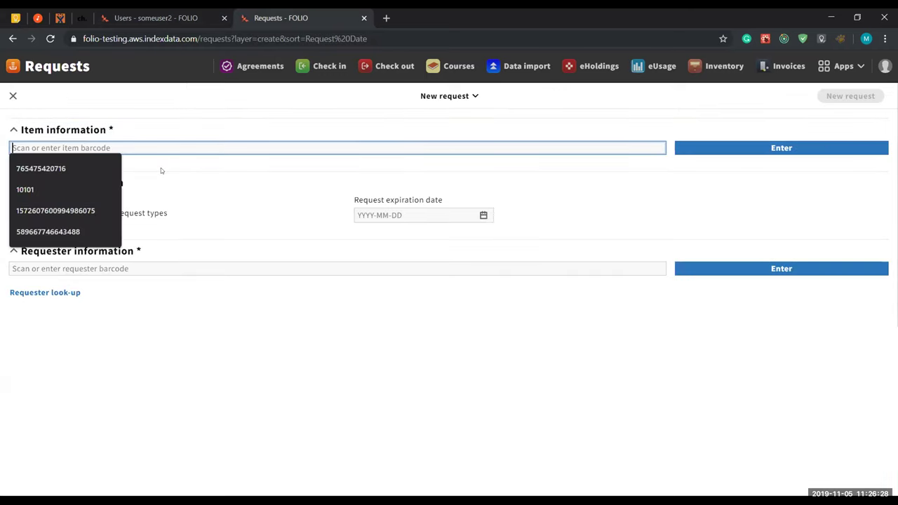
pyautogui.write('10')
pyautogui.press('Down')
pyautogui.press('Return')
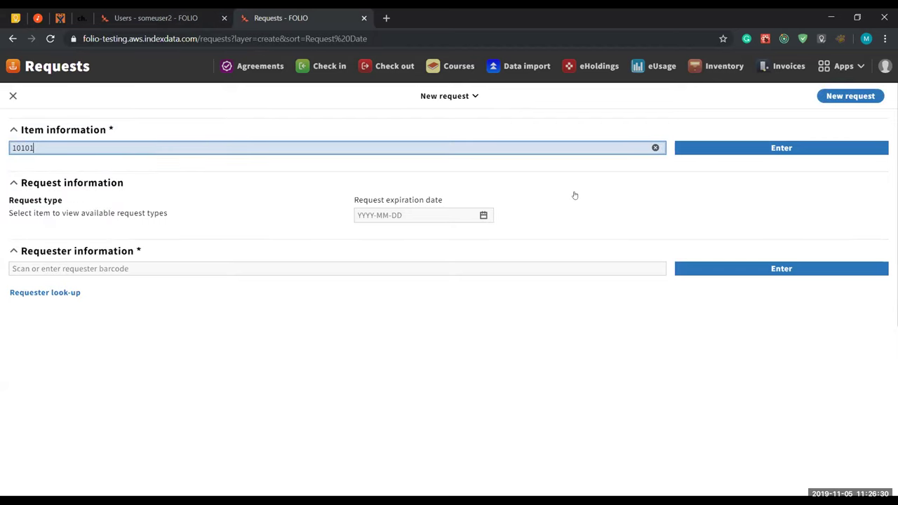
pyautogui.press('Return')
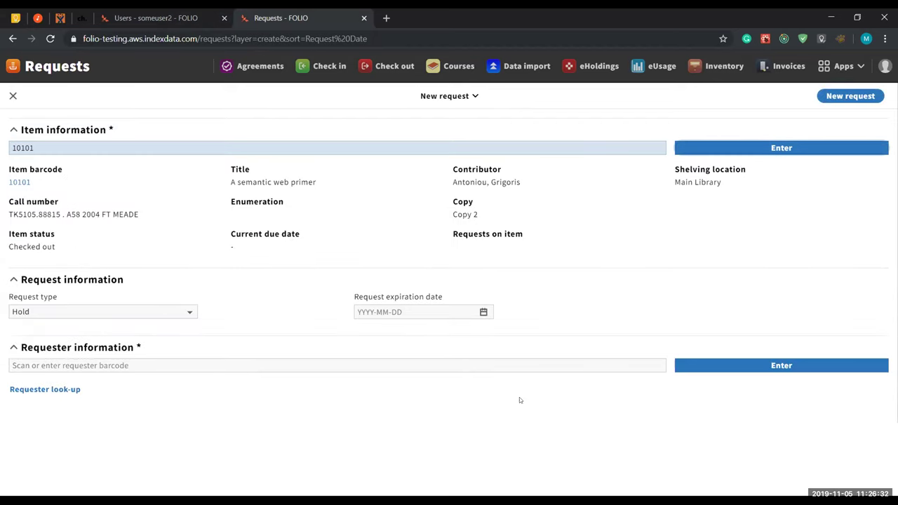
# Copy the patron's barcode from their user record and load them as requester.
pyautogui.click(439, 366)
pyautogui.click(363, 420)
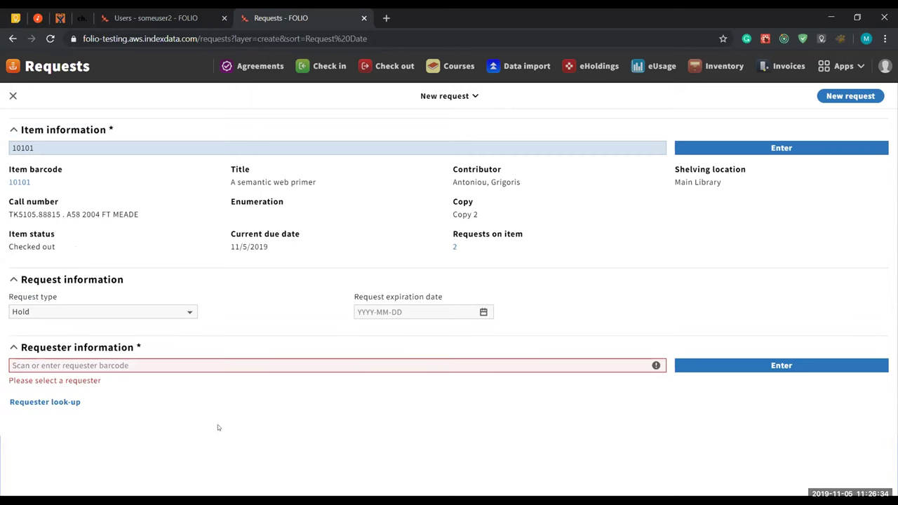
pyautogui.click(156, 18)
pyautogui.scroll(2, 677, 284)
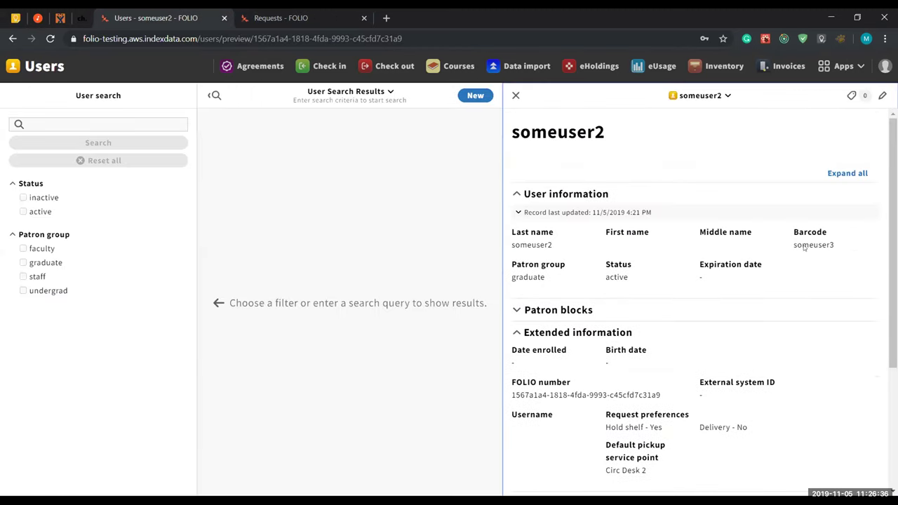
pyautogui.doubleClick(817, 244)
pyautogui.hotkey('ctrl', 'c')
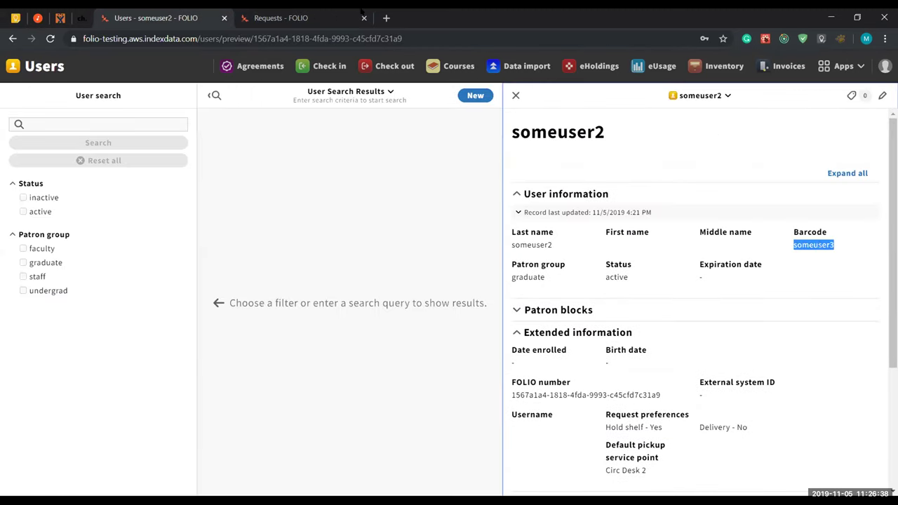
pyautogui.click(330, 18)
pyautogui.click(156, 363)
pyautogui.hotkey('ctrl', 'v')
pyautogui.click(497, 456)
pyautogui.click(764, 371)
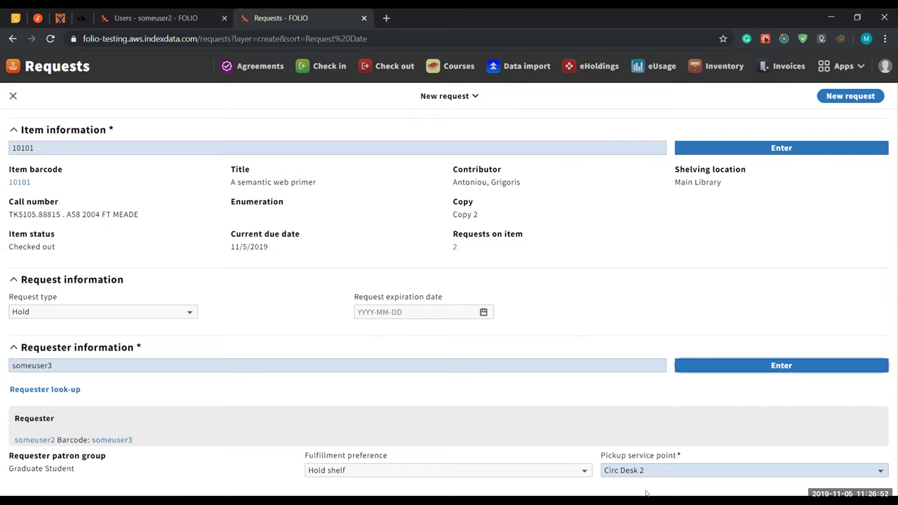
# Keep Circ Desk 2 as pickup service point and check the available fulfillment preferences.
pyautogui.click(650, 469)
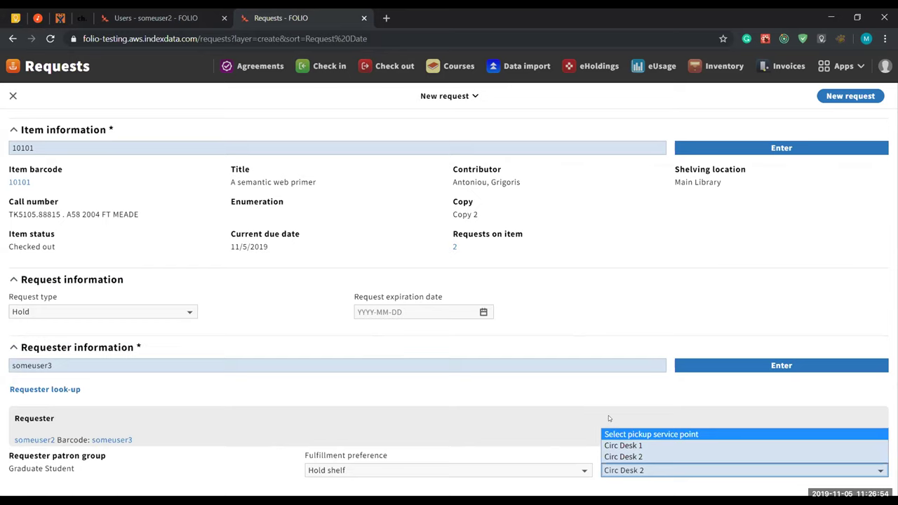
pyautogui.click(540, 397)
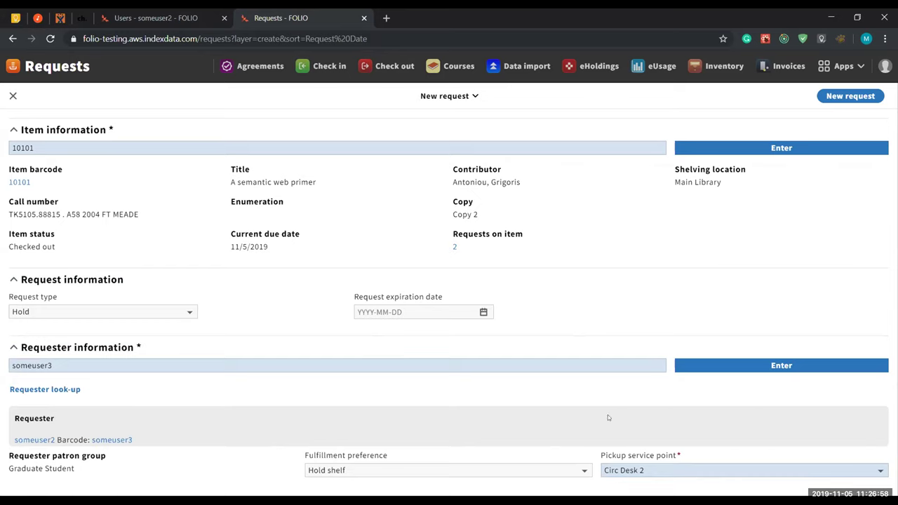
pyautogui.click(617, 474)
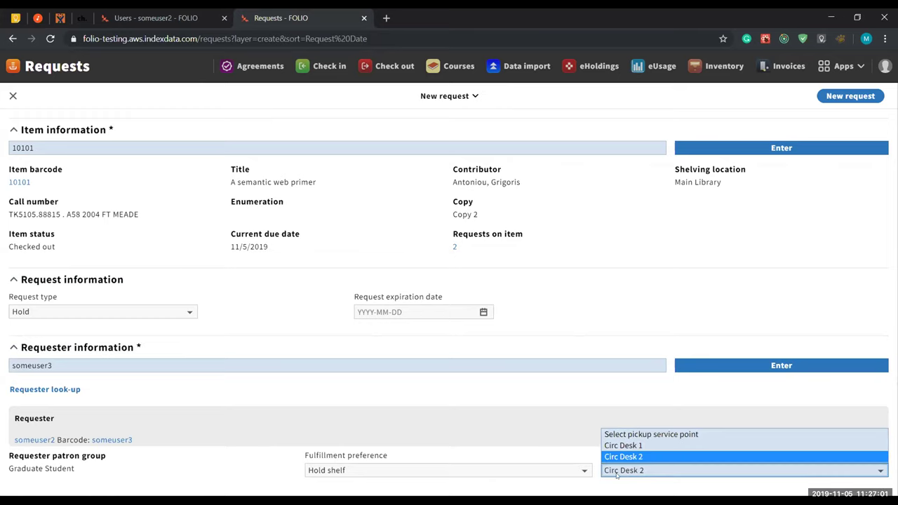
pyautogui.click(649, 456)
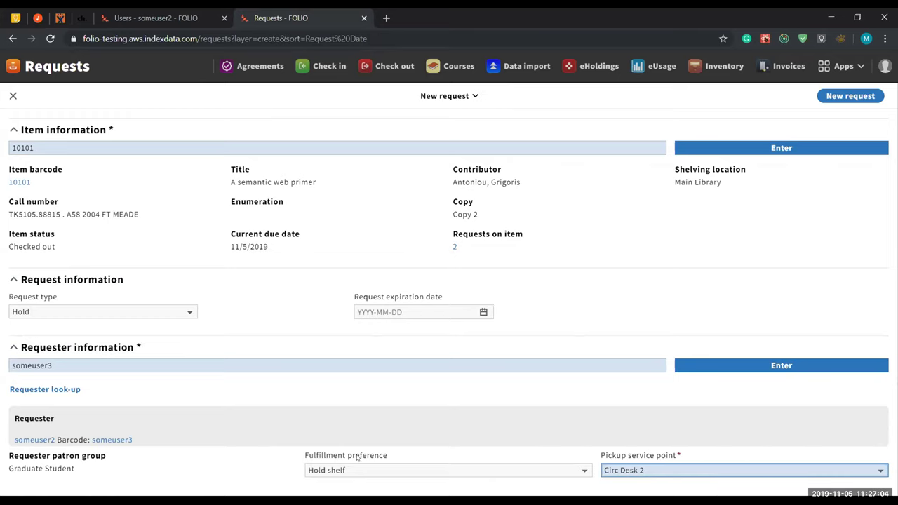
pyautogui.click(337, 470)
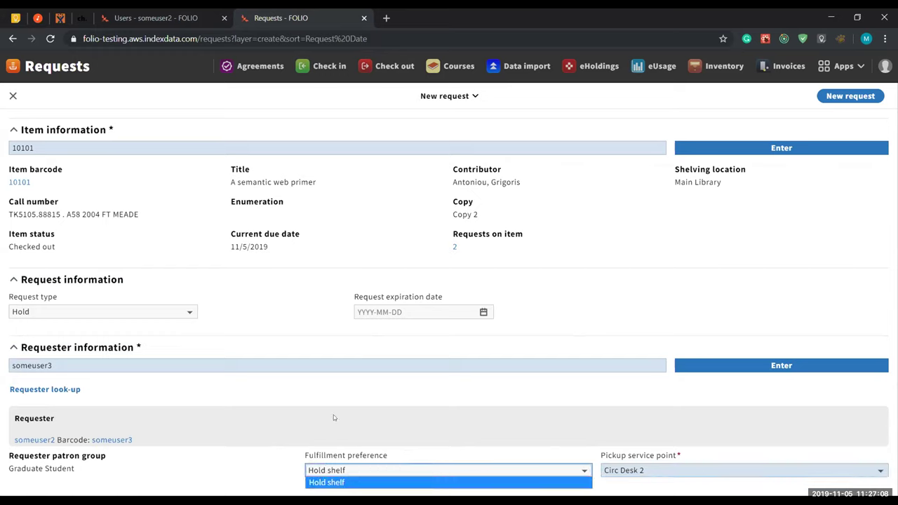
pyautogui.click(155, 18)
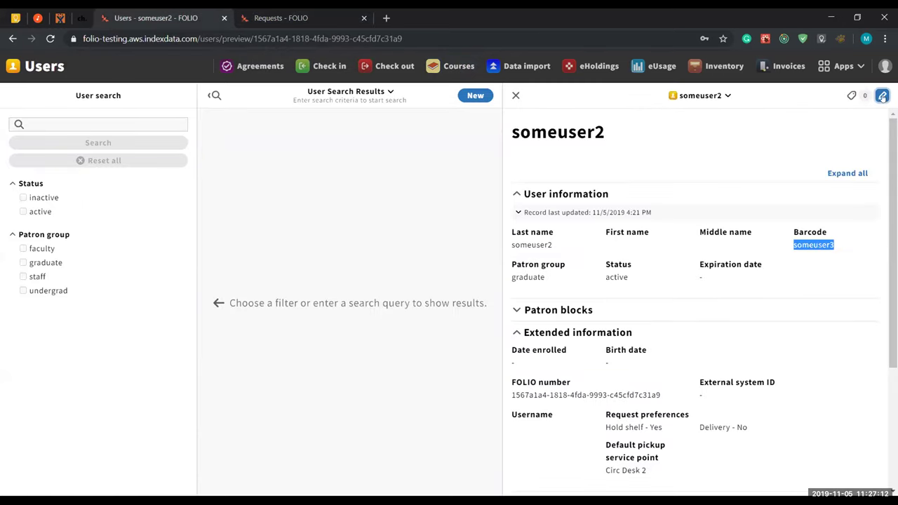
# Edit the patron's record to enable Delivery and make Delivery the fulfillment preference.
pyautogui.click(881, 95)
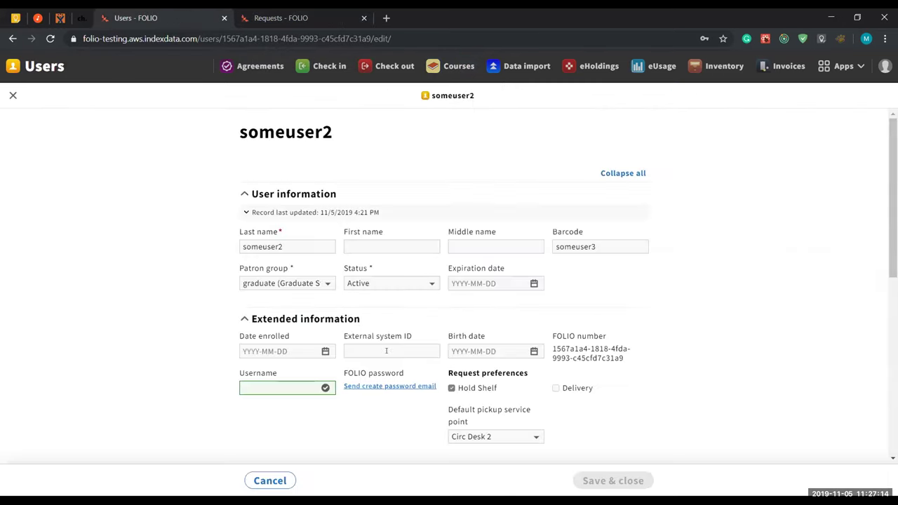
pyautogui.scroll(-2, 501, 328)
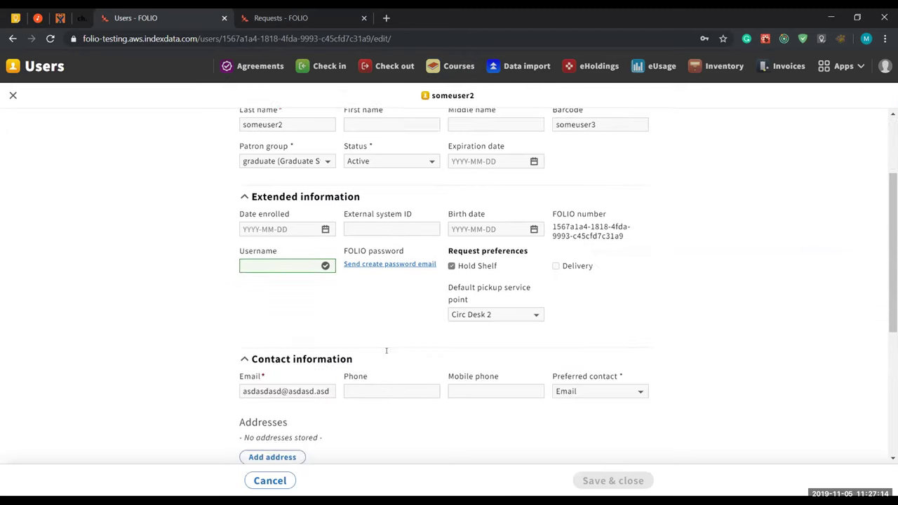
pyautogui.click(565, 268)
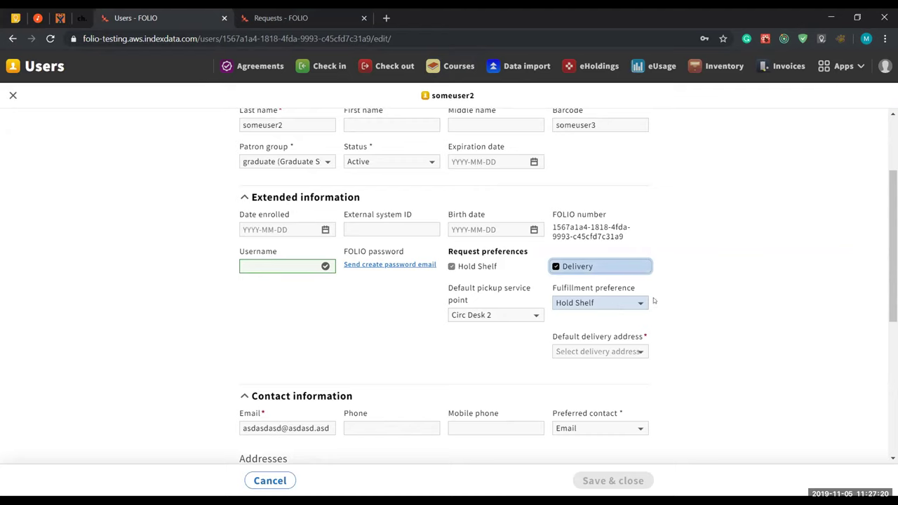
pyautogui.press('Tab')
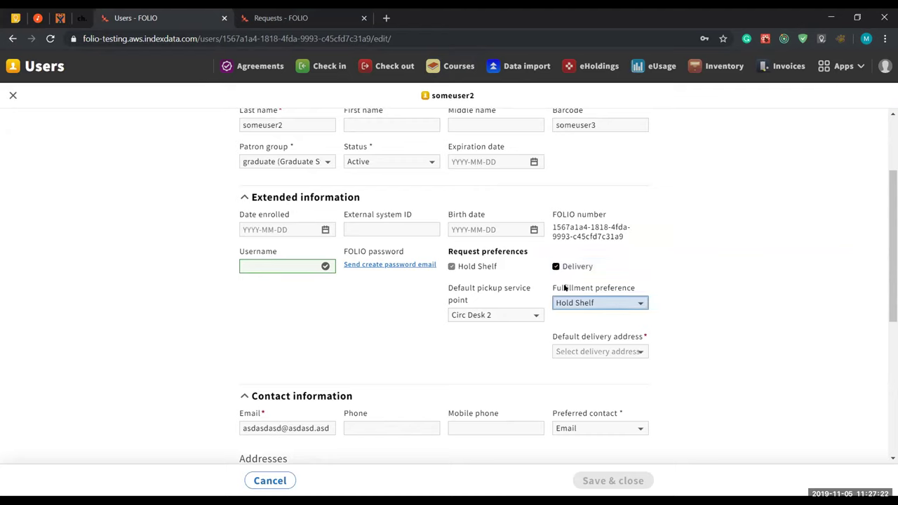
pyautogui.click(723, 267)
pyautogui.click(622, 302)
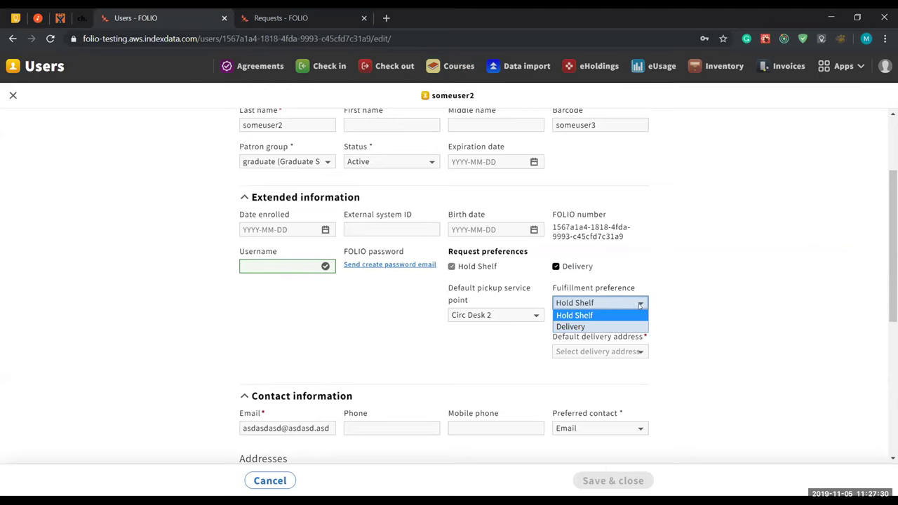
pyautogui.click(594, 327)
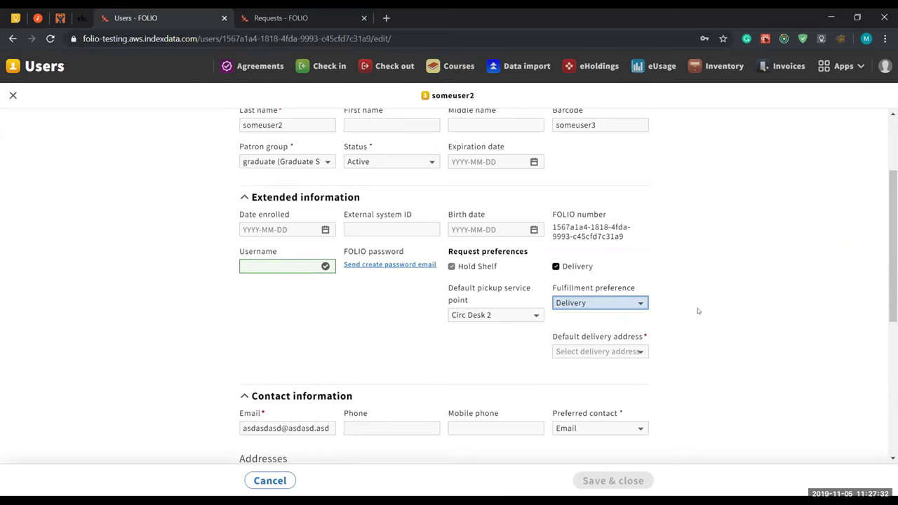
# Find the Default delivery address list empty because no address exists yet.
pyautogui.scroll(-2, 648, 364)
pyautogui.scroll(1, 647, 364)
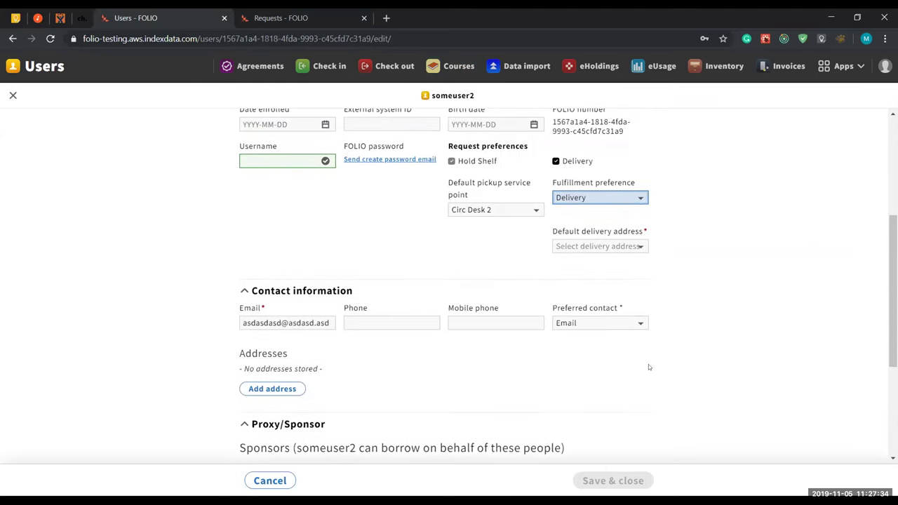
pyautogui.click(630, 245)
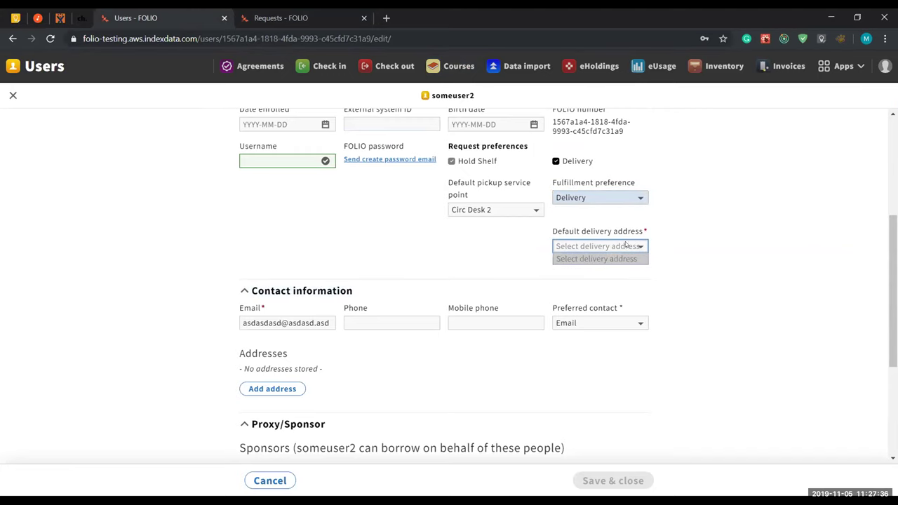
pyautogui.click(689, 246)
pyautogui.scroll(-2, 473, 337)
pyautogui.scroll(1, 473, 336)
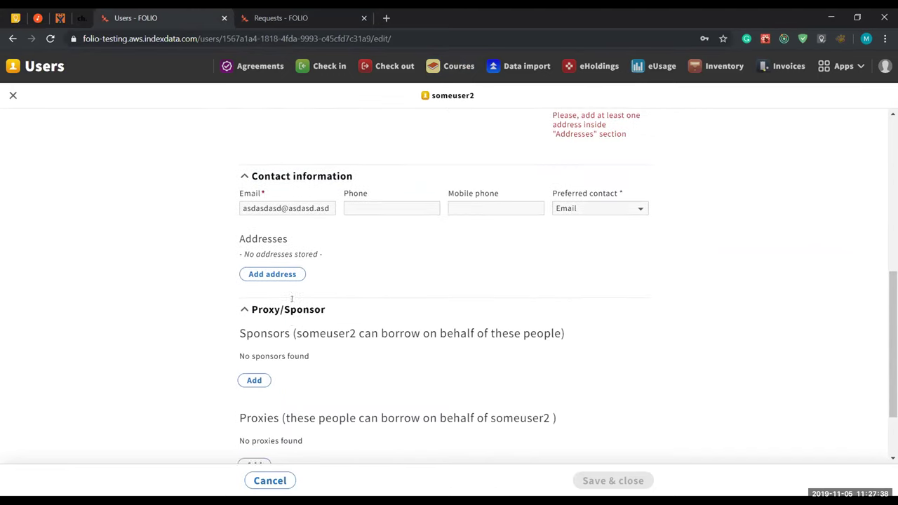
# Add a Home address with city 'poltava'.
pyautogui.click(271, 324)
pyautogui.scroll(-2, 251, 328)
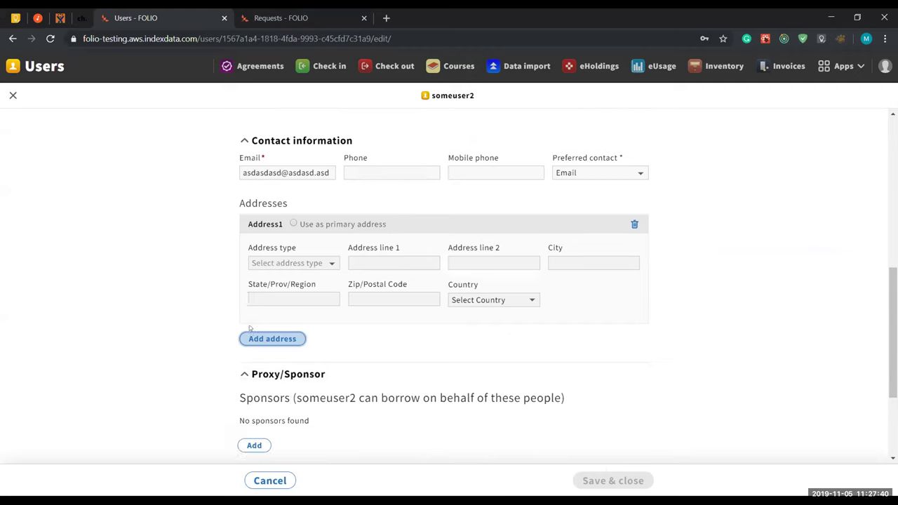
pyautogui.click(303, 267)
pyautogui.click(295, 297)
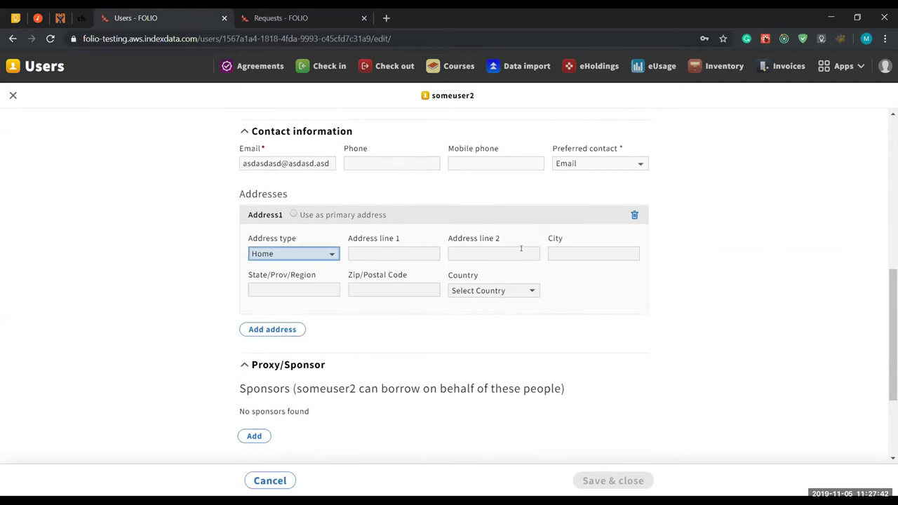
pyautogui.click(624, 251)
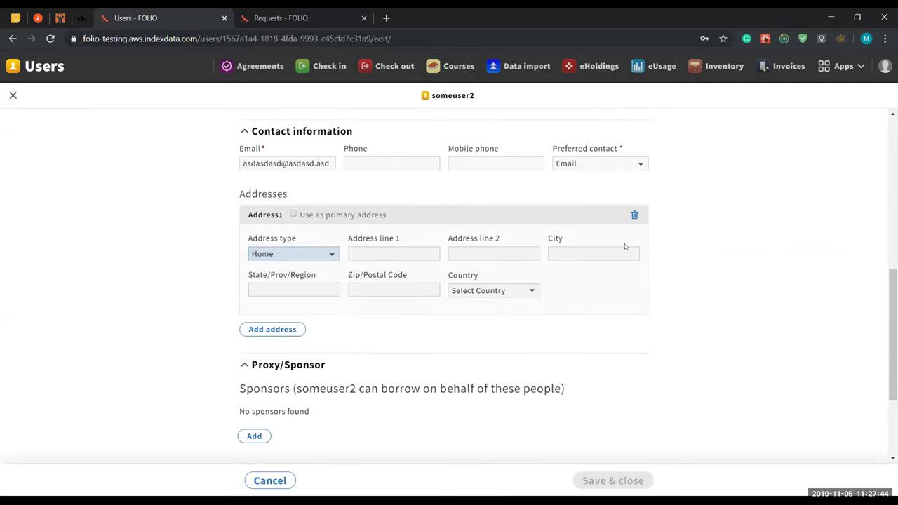
pyautogui.write('poltava')
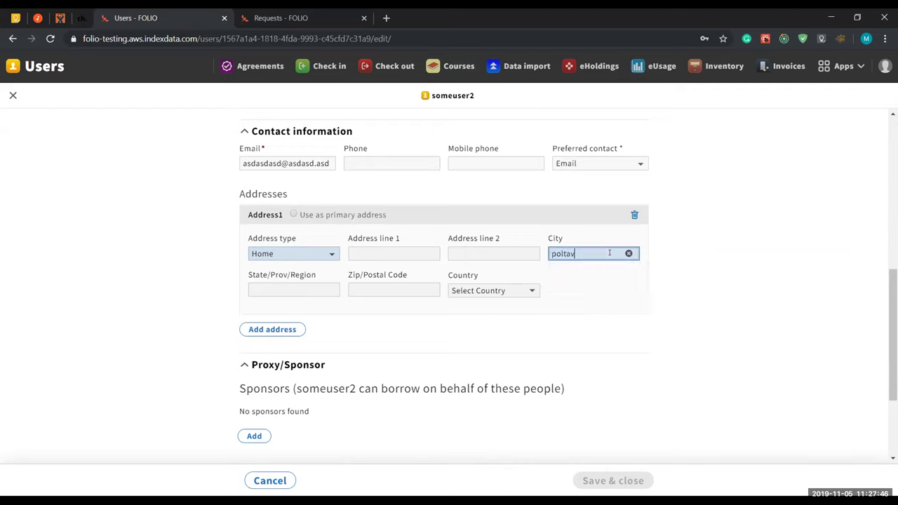
# Add a Payment address with city 'kharkiv'.
pyautogui.click(266, 329)
pyautogui.click(295, 362)
pyautogui.click(263, 407)
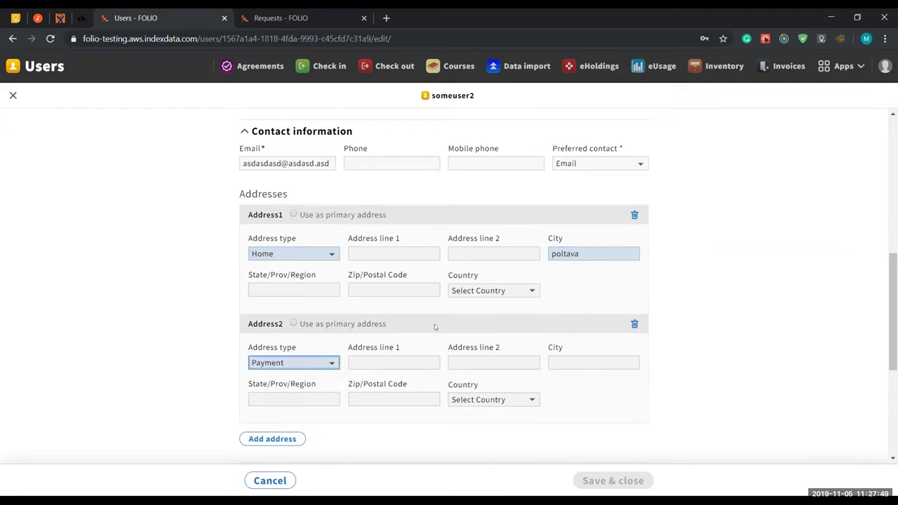
pyautogui.click(565, 365)
pyautogui.write('kharkiv')
# Choose Home as the default delivery address.
pyautogui.click(804, 245)
pyautogui.scroll(3, 804, 244)
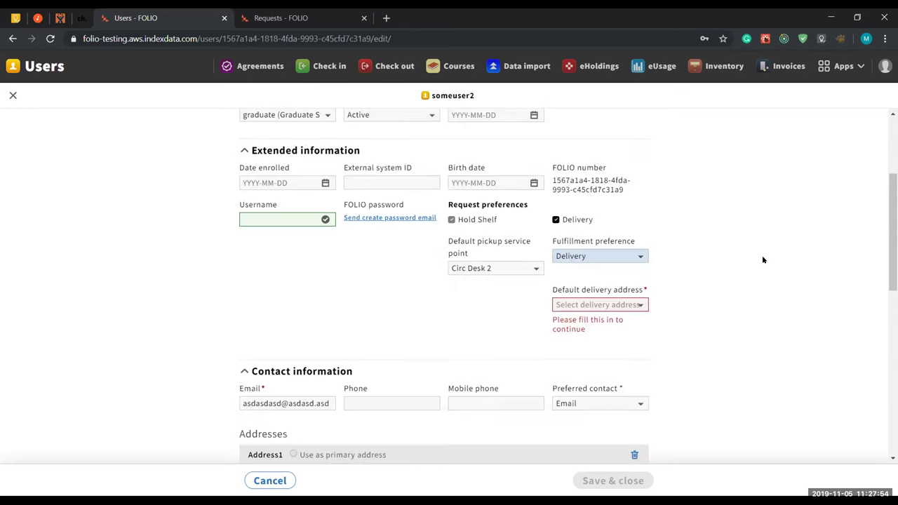
pyautogui.click(638, 305)
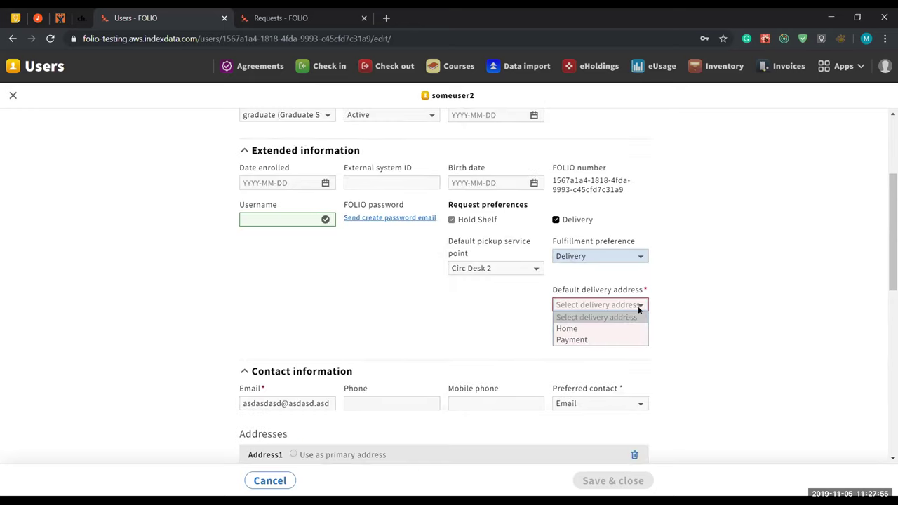
pyautogui.click(603, 328)
pyautogui.scroll(2, 713, 296)
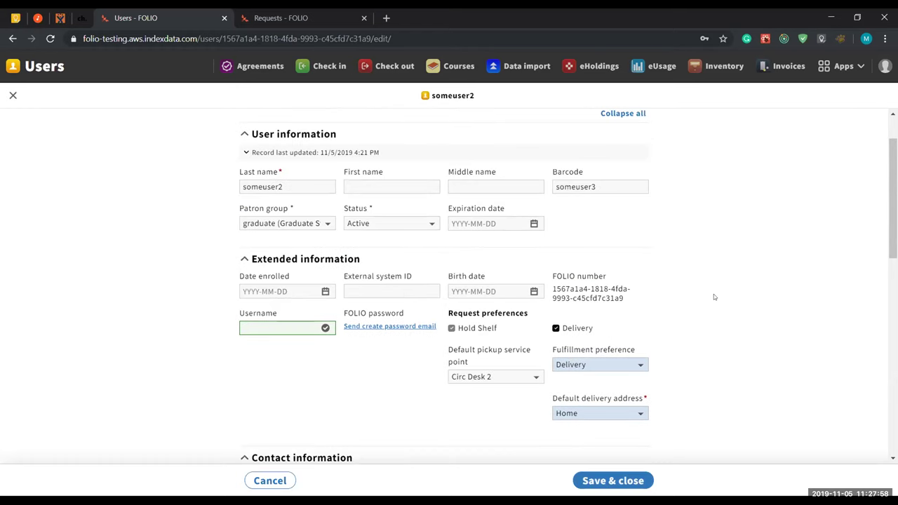
pyautogui.scroll(-1, 713, 296)
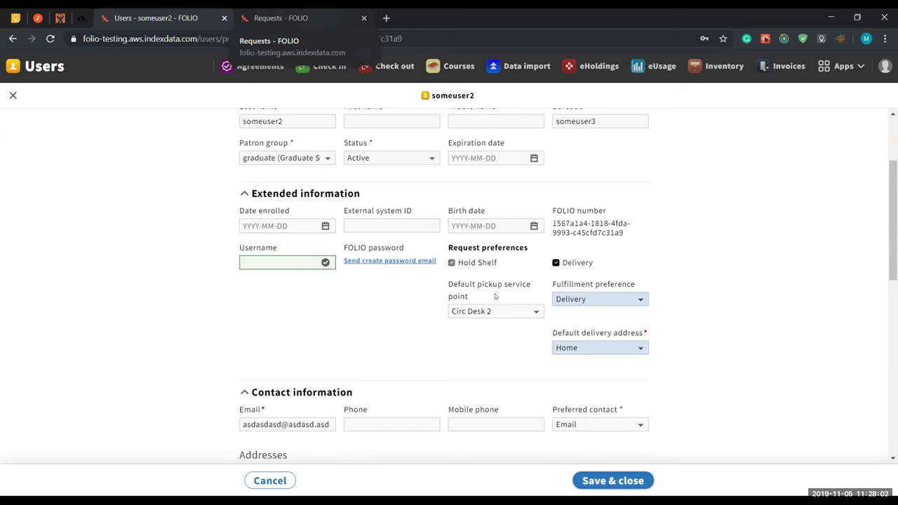
# Discard the unfinished request and start a new request for item barcode 10101.
pyautogui.click(294, 18)
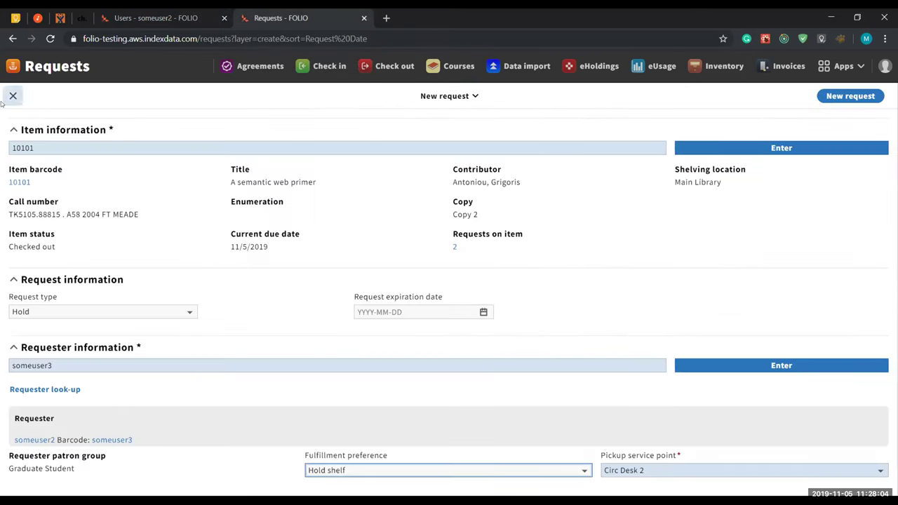
pyautogui.press('Escape')
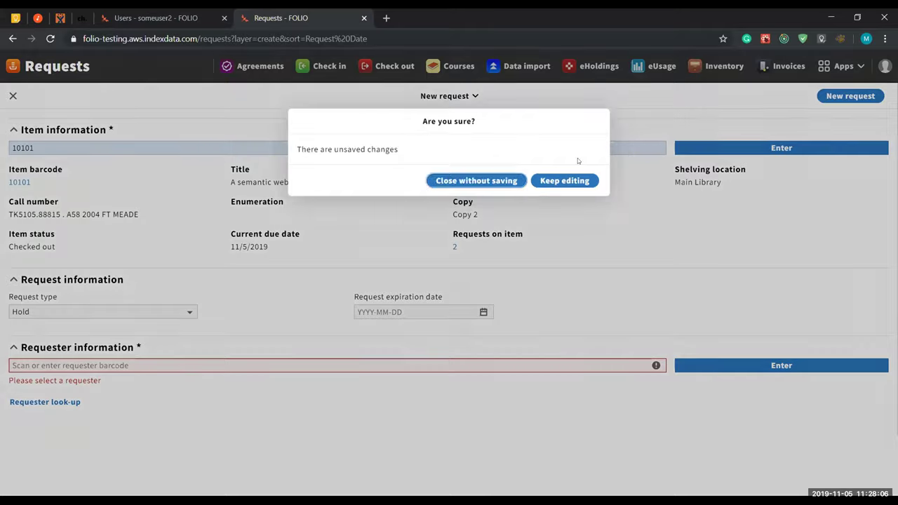
pyautogui.press('Return')
pyautogui.click(868, 95)
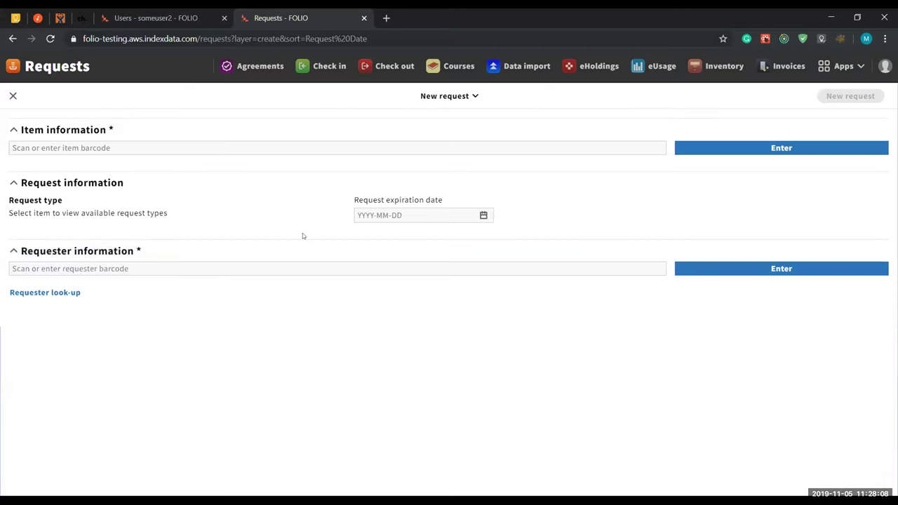
pyautogui.click(93, 144)
pyautogui.write('10101')
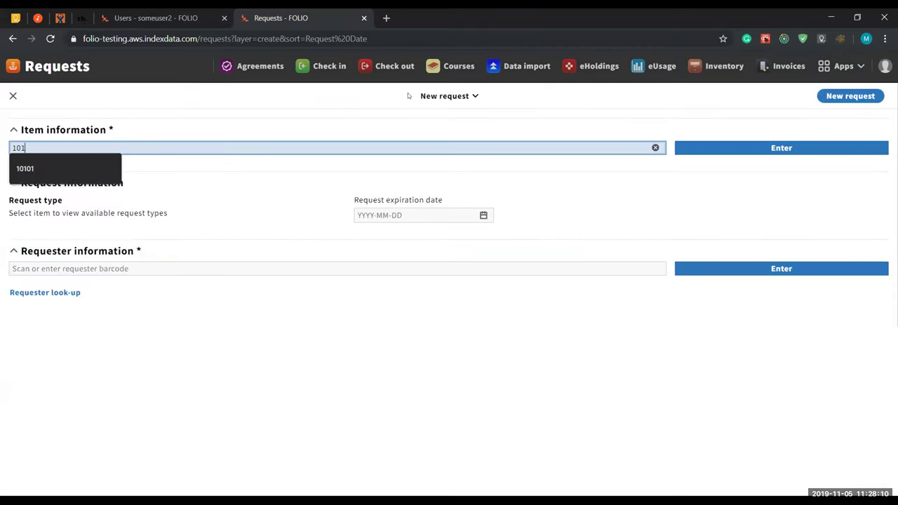
pyautogui.click(781, 148)
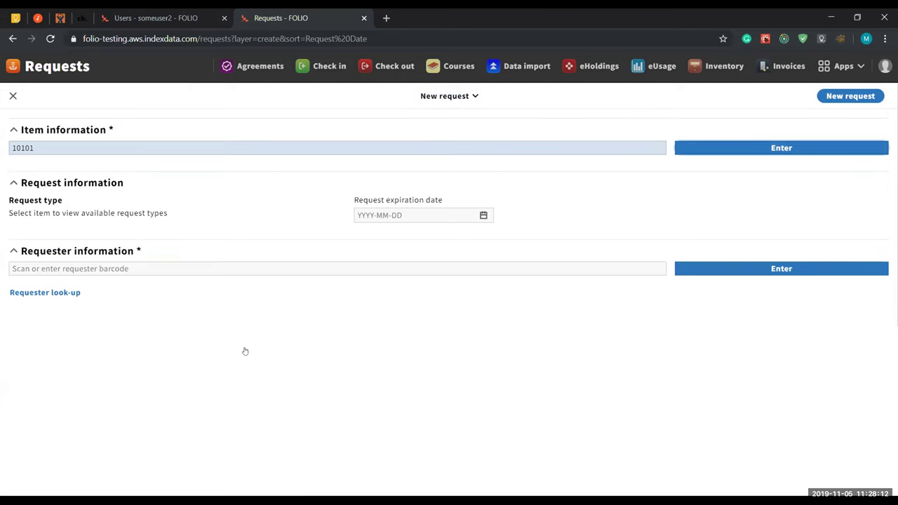
# Enter the user's barcode, copied from their user record, as the requester.
pyautogui.click(120, 364)
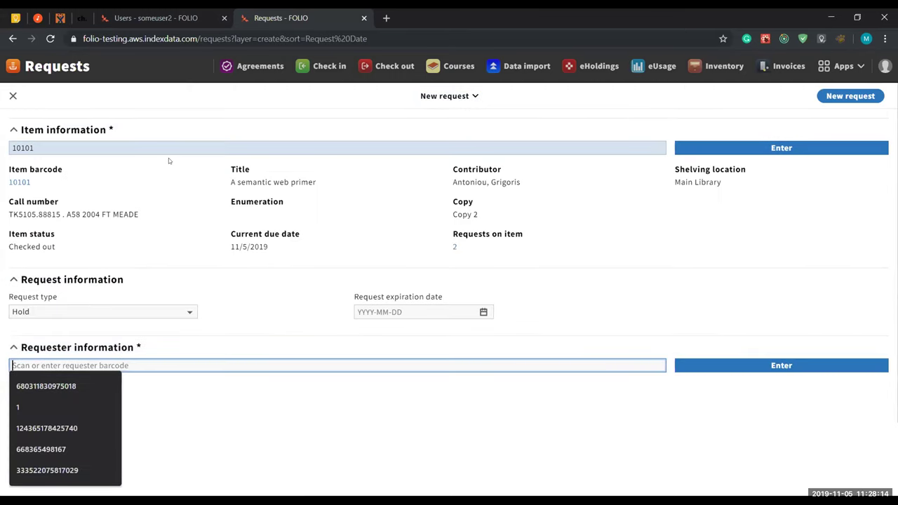
pyautogui.click(156, 17)
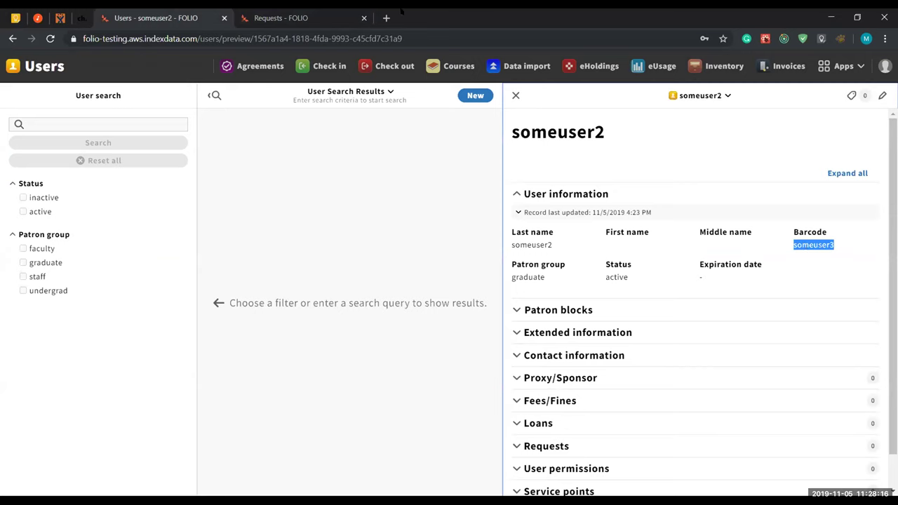
pyautogui.click(280, 17)
pyautogui.write('someuser3')
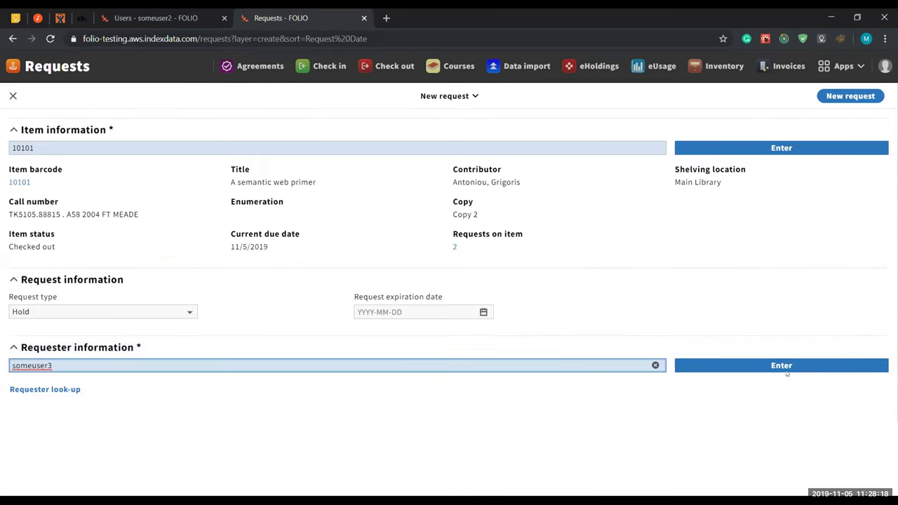
pyautogui.click(786, 371)
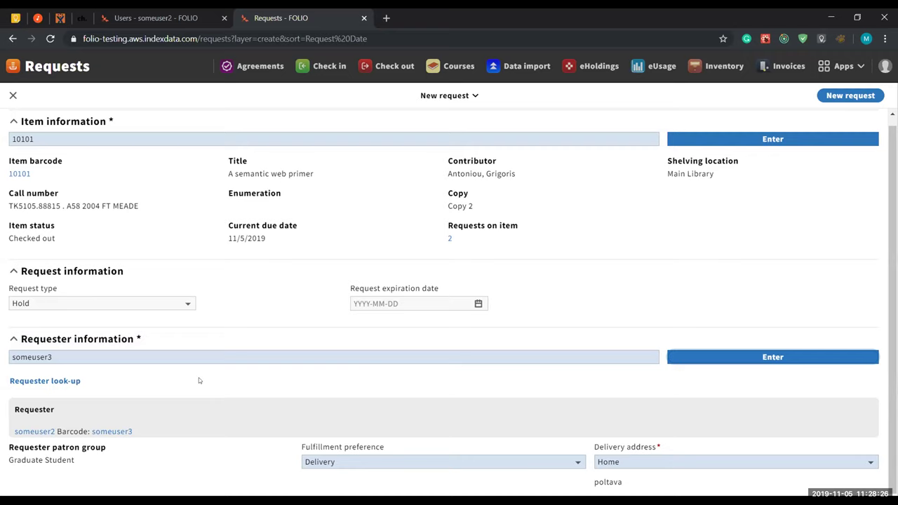
# Keep Delivery as the fulfillment preference and Home as the delivery address.
pyautogui.click(344, 463)
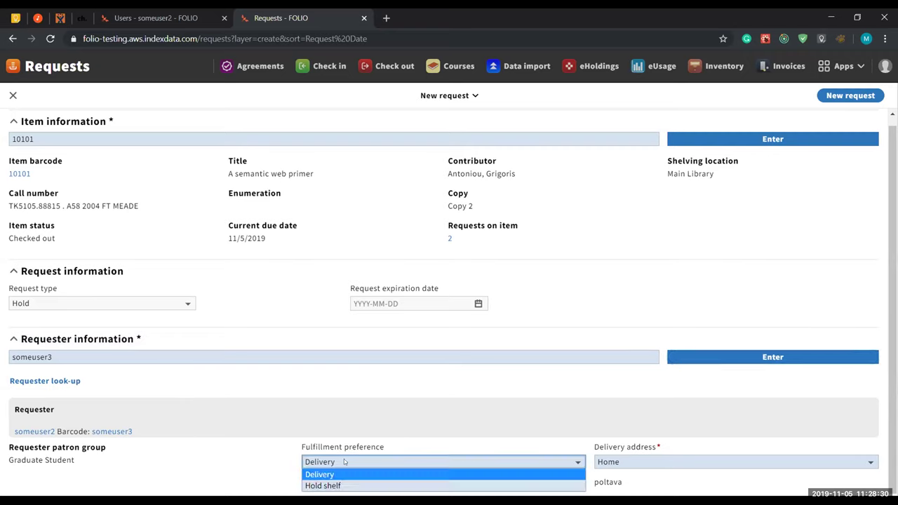
pyautogui.click(609, 424)
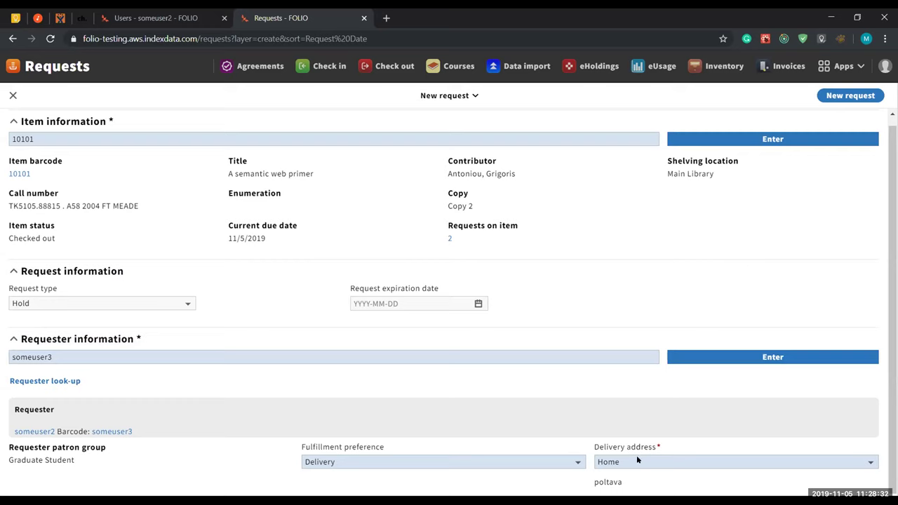
pyautogui.click(636, 461)
pyautogui.click(616, 424)
# Apply, then clear, the Open - Awaiting delivery status filter on the requests list.
pyautogui.scroll(1, 713, 260)
pyautogui.scroll(-1, 713, 261)
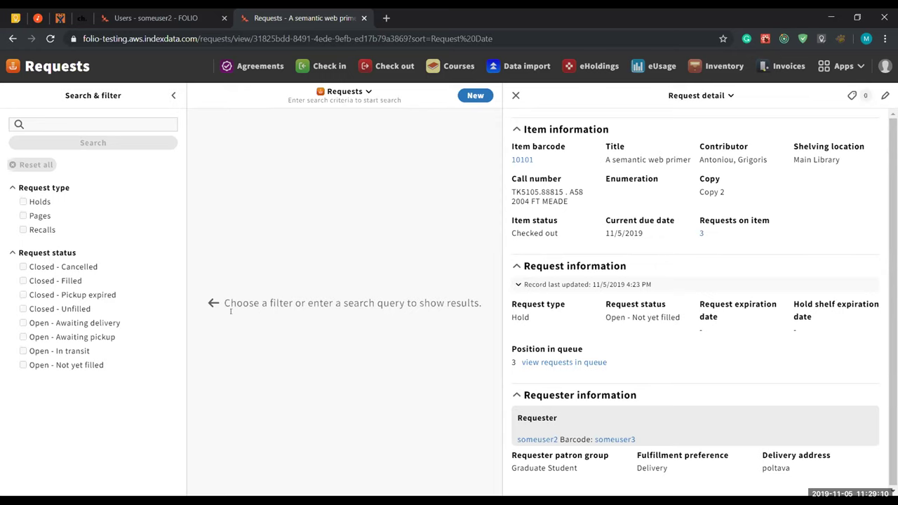
pyautogui.click(103, 322)
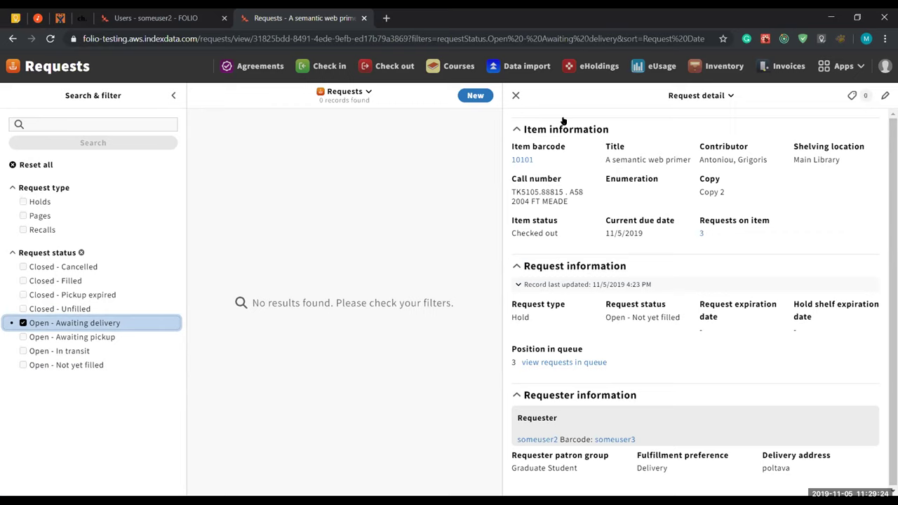
pyautogui.click(301, 154)
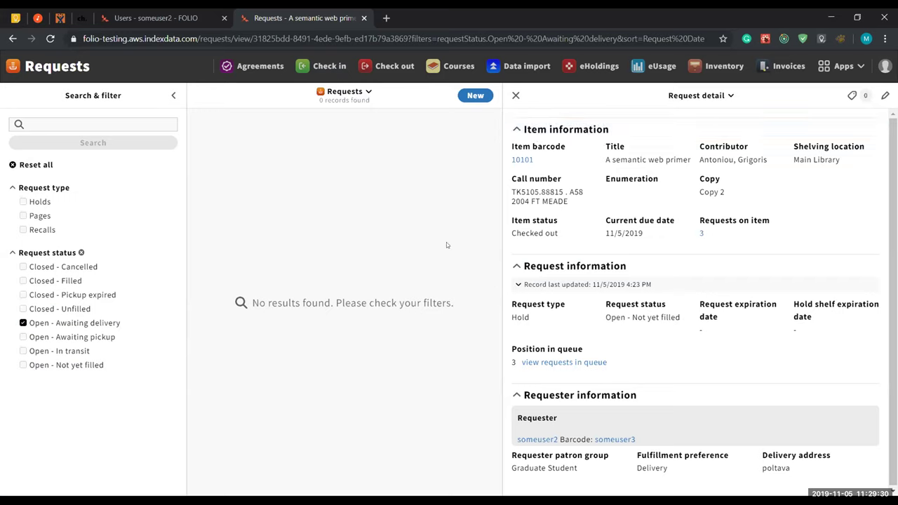
pyautogui.click(56, 323)
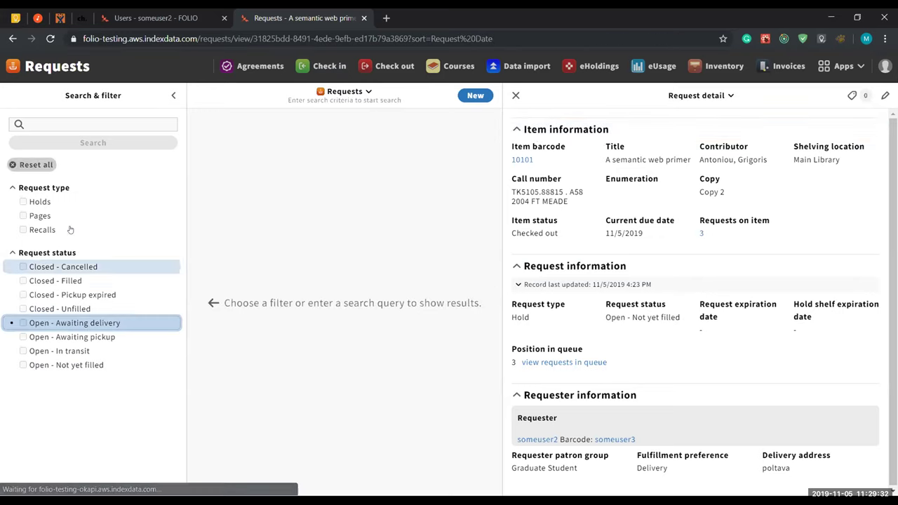
# Filter requests by types Holds, Pages and Recalls plus status Open - Awaiting delivery, finding 0 records.
pyautogui.click(40, 202)
pyautogui.click(40, 216)
pyautogui.click(42, 230)
pyautogui.click(515, 95)
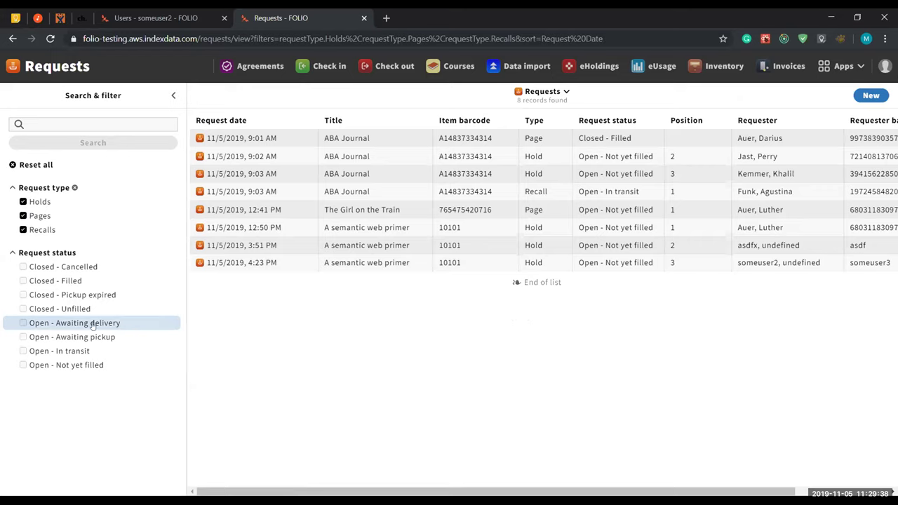
pyautogui.click(14, 325)
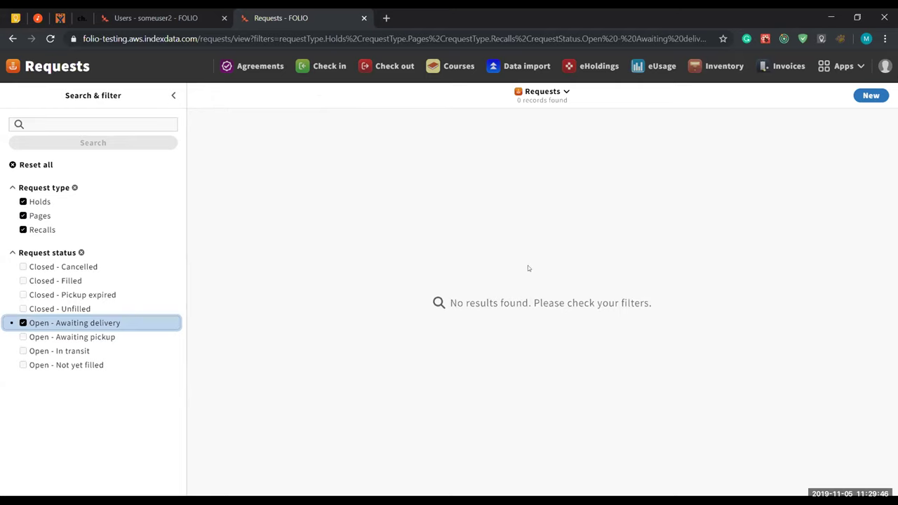
pyautogui.click(632, 300)
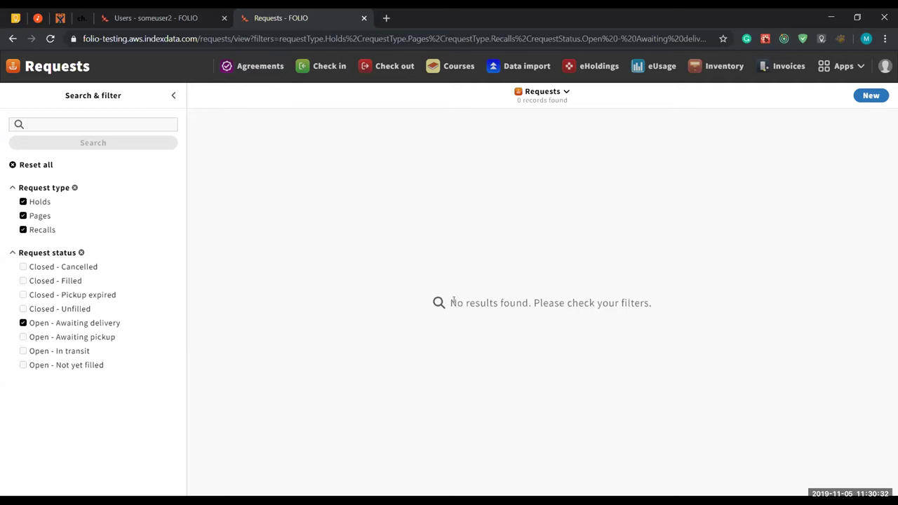
pyautogui.moveTo(447, 303); pyautogui.dragTo(527, 300)
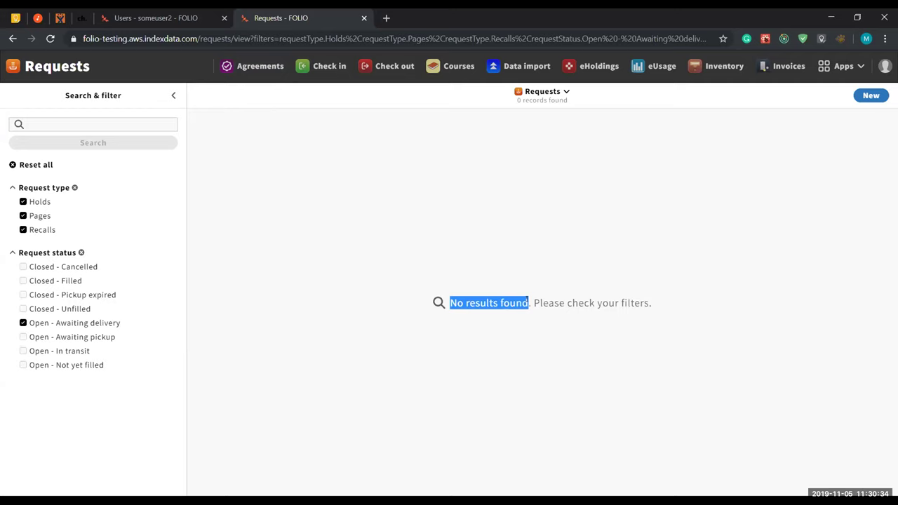
pyautogui.click(315, 266)
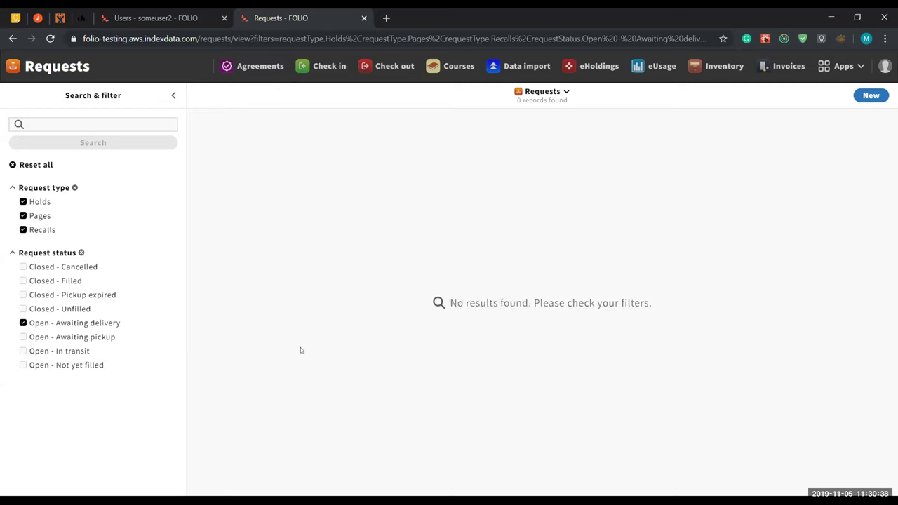
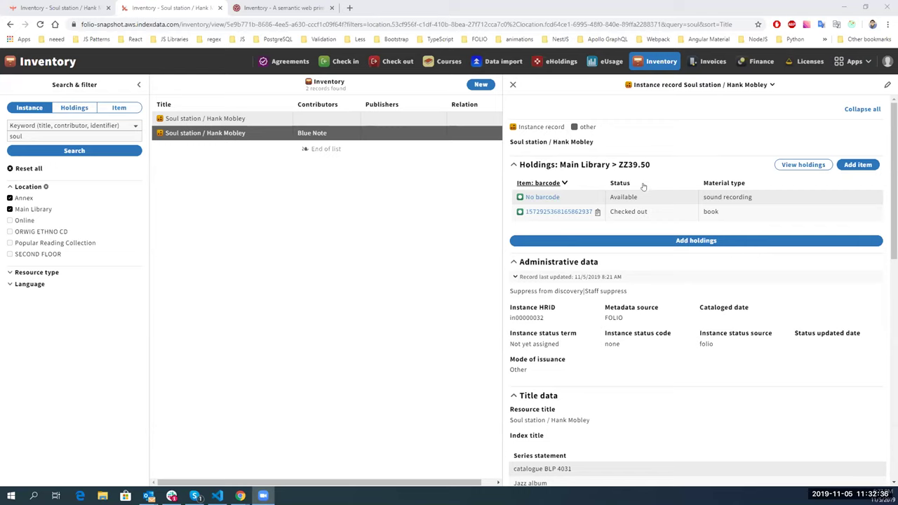
# Scroll the Soul station record, then view the A semantic web primer record for comparison.
pyautogui.scroll(-1, 690, 207)
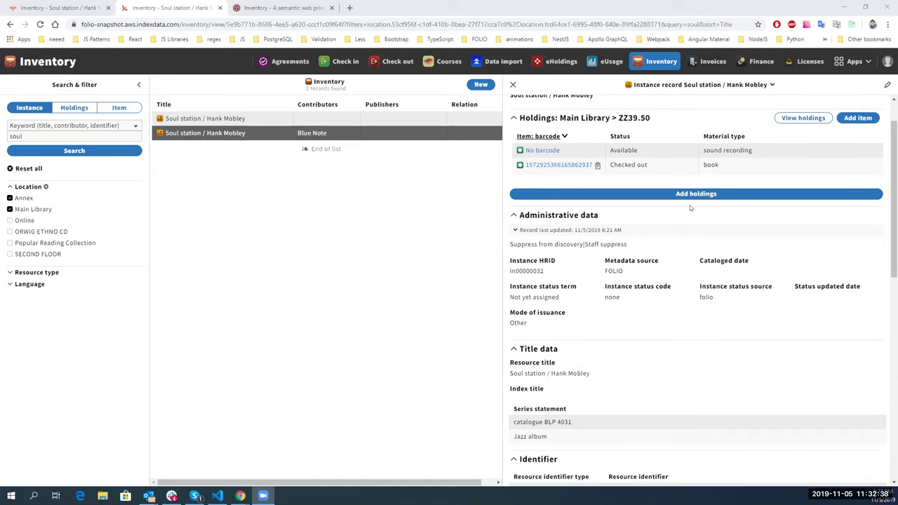
pyautogui.scroll(1, 690, 207)
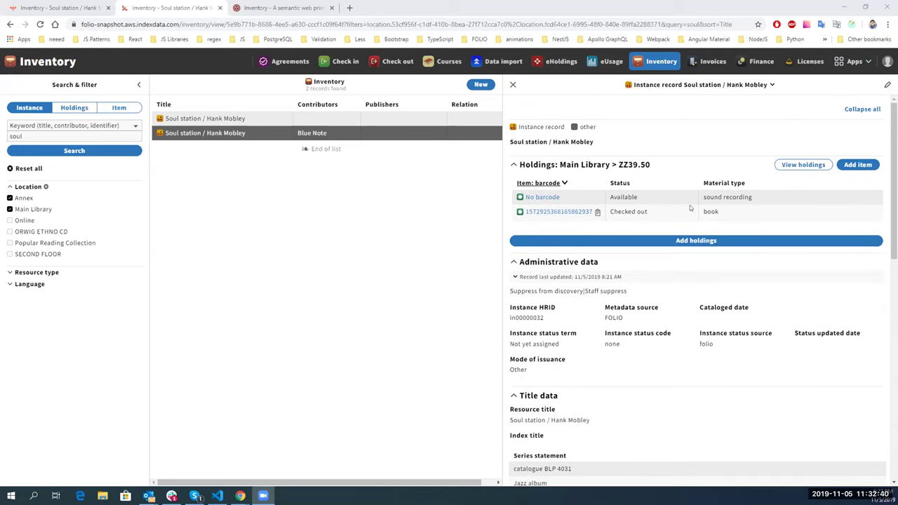
pyautogui.scroll(-5, 652, 180)
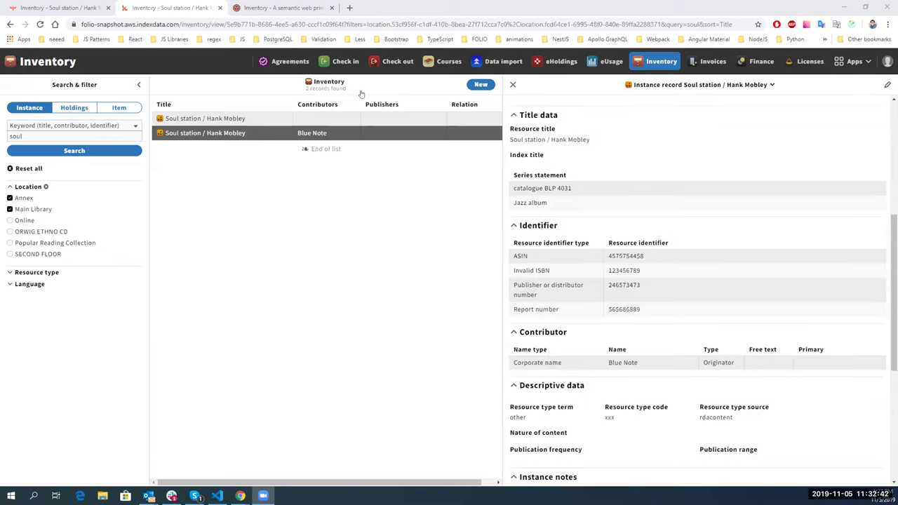
pyautogui.hotkey('ctrl', 'Tab')
pyautogui.scroll(2, 740, 201)
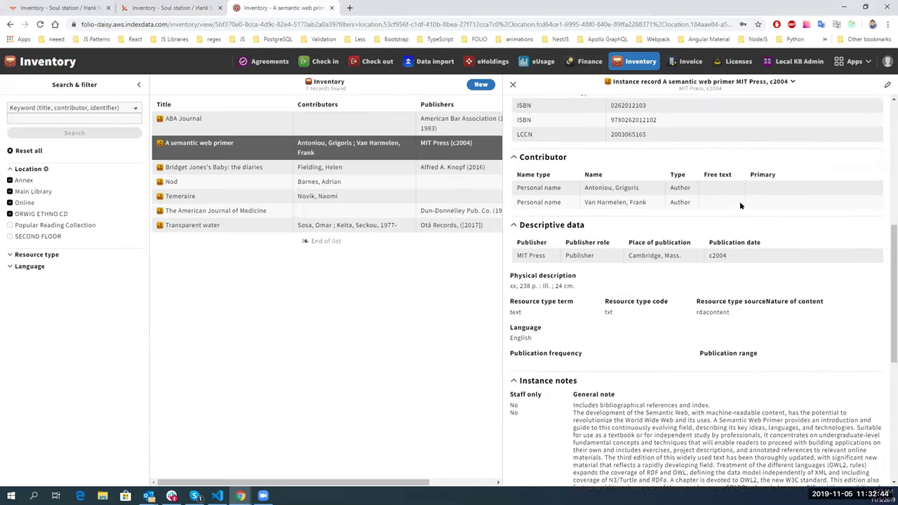
pyautogui.scroll(2, 739, 205)
pyautogui.scroll(1, 739, 201)
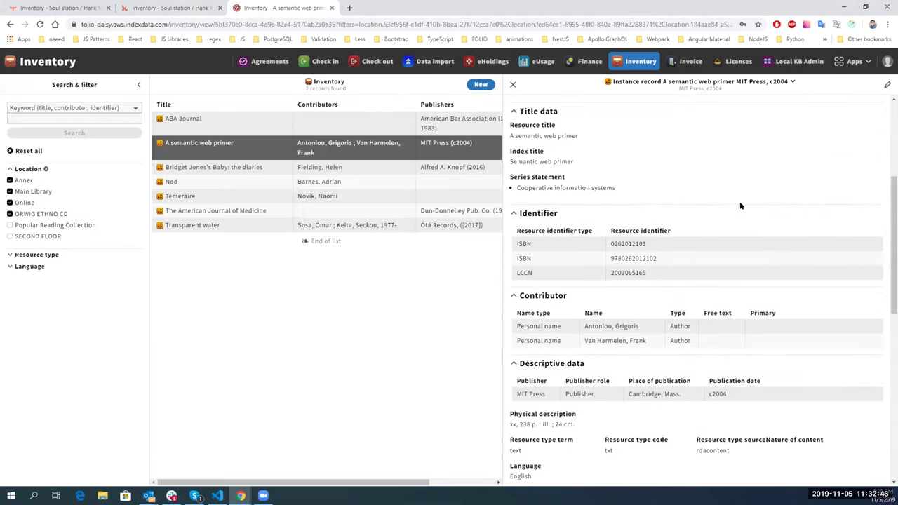
pyautogui.scroll(-3, 606, 166)
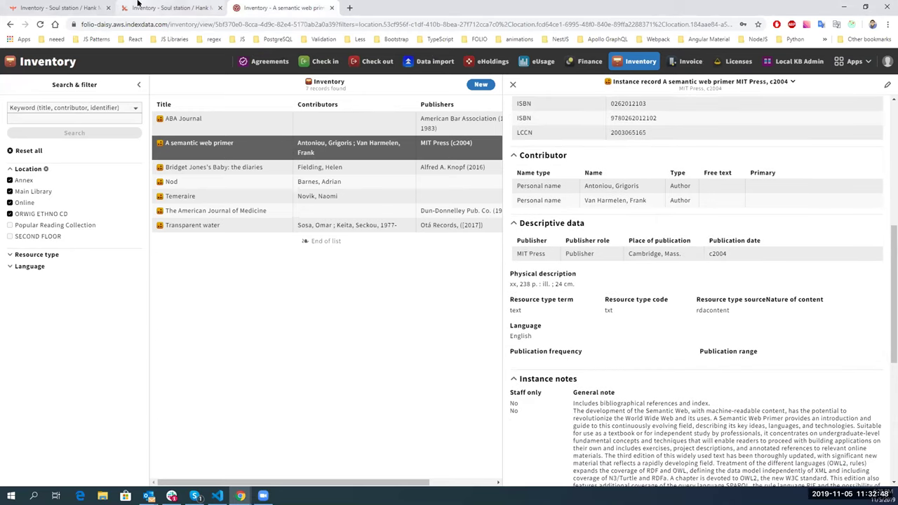
# Return to the Soul station record, review it, and open the instance for editing.
pyautogui.click(138, 4)
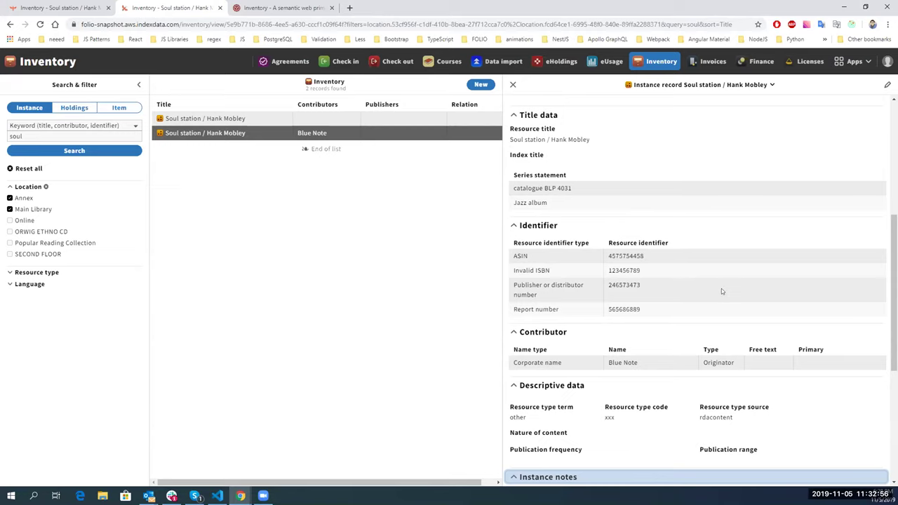
pyautogui.scroll(-1, 698, 247)
pyautogui.scroll(3, 697, 248)
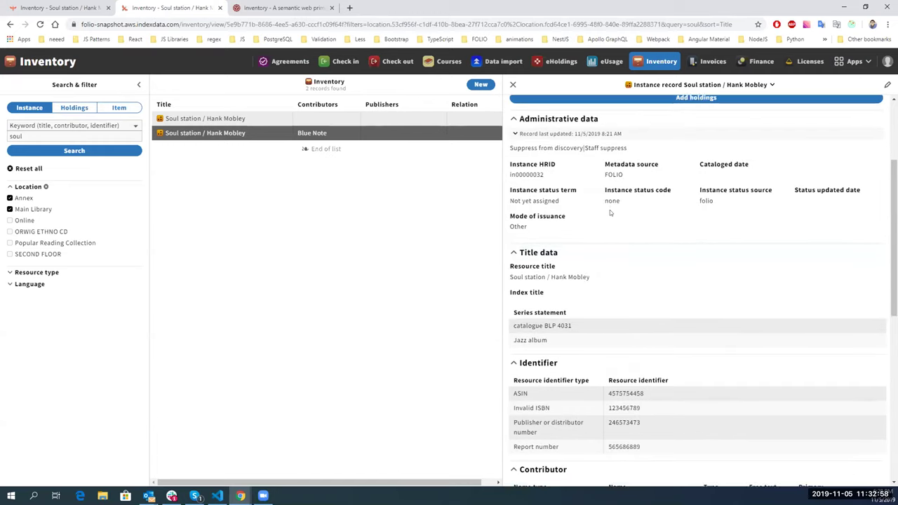
pyautogui.scroll(-3, 570, 152)
pyautogui.scroll(1, 571, 153)
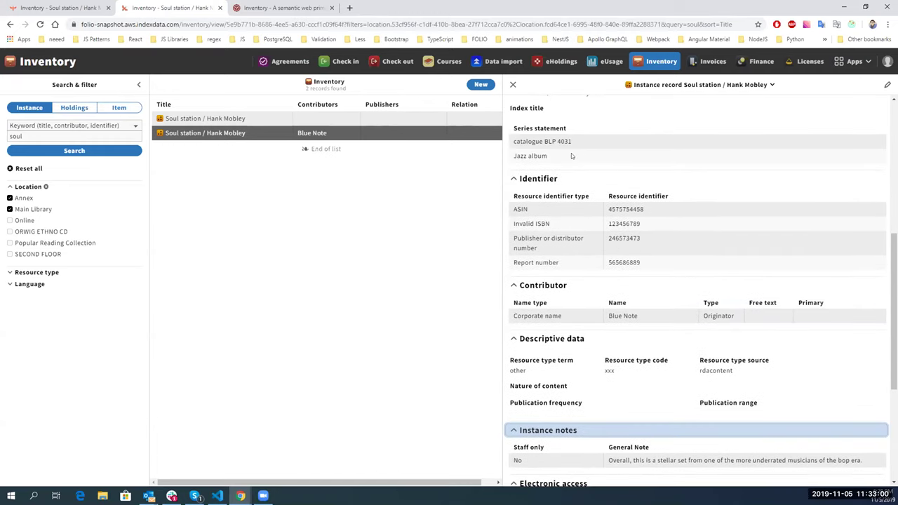
pyautogui.scroll(-3, 620, 242)
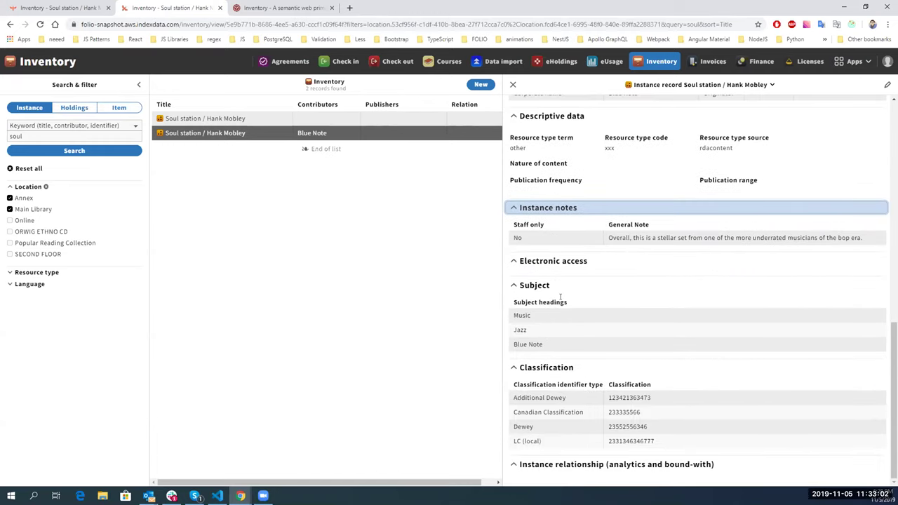
pyautogui.scroll(2, 561, 295)
pyautogui.scroll(2, 561, 295)
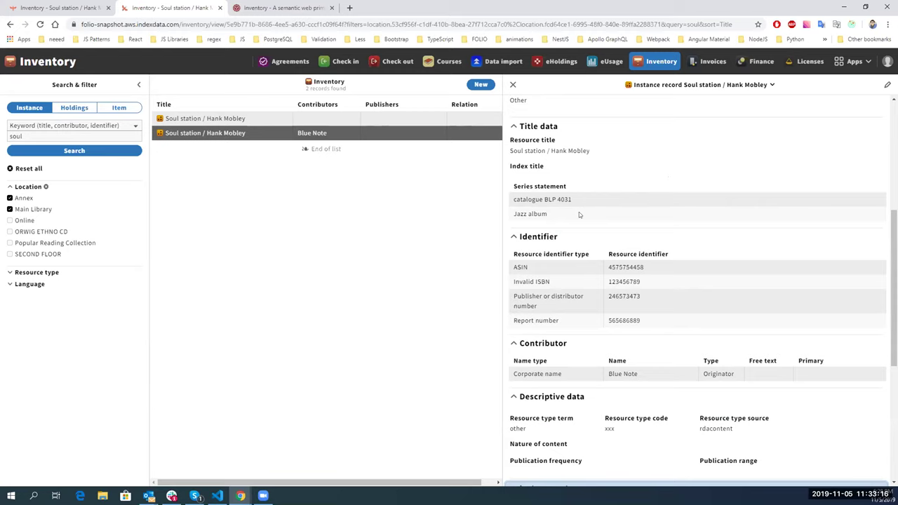
pyautogui.scroll(-2, 579, 212)
pyautogui.scroll(2, 580, 219)
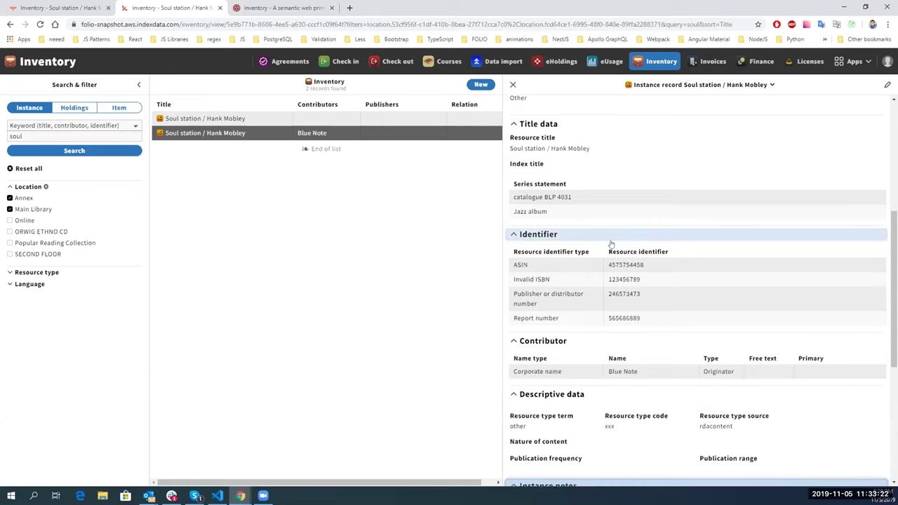
pyautogui.scroll(-4, 610, 242)
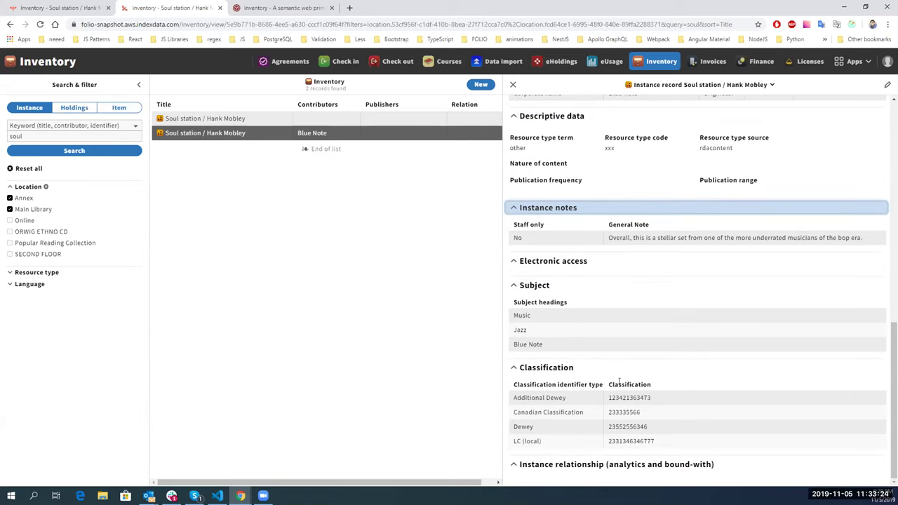
pyautogui.scroll(6, 668, 362)
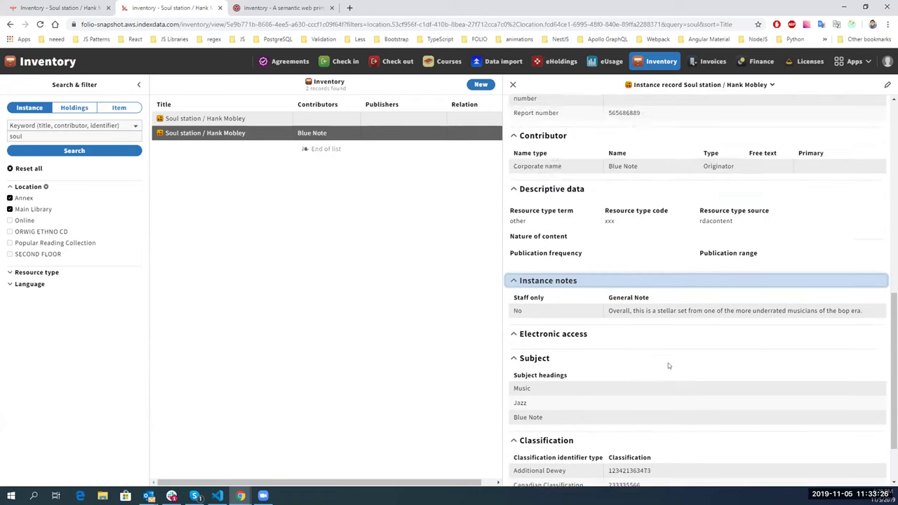
pyautogui.click(885, 85)
pyautogui.scroll(-10, 329, 360)
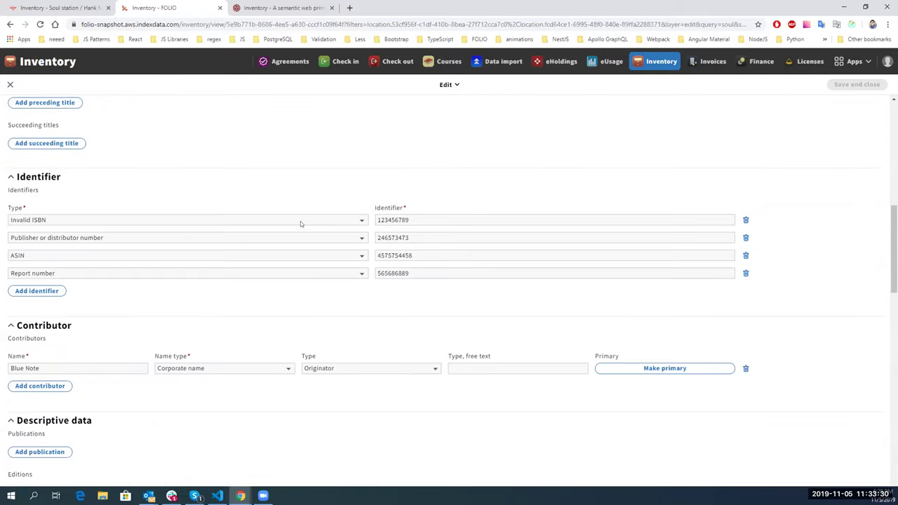
pyautogui.click(37, 290)
pyautogui.click(42, 291)
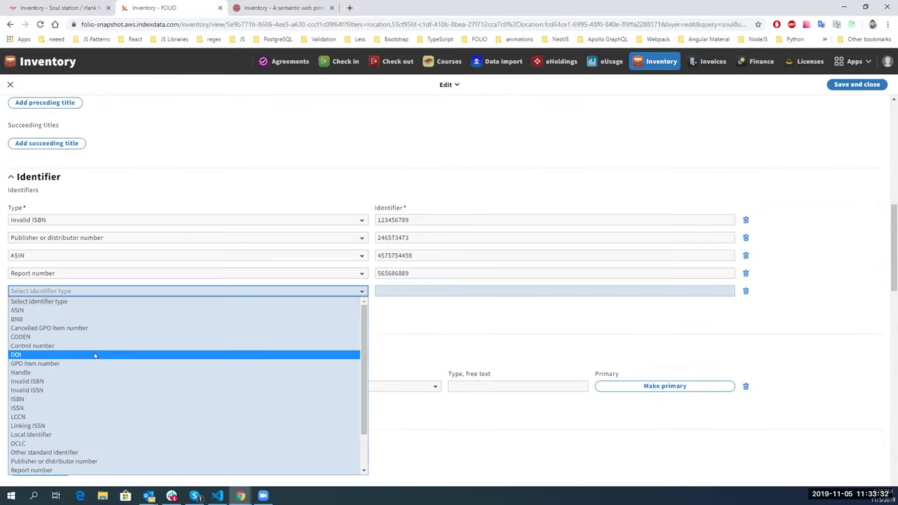
pyautogui.click(70, 319)
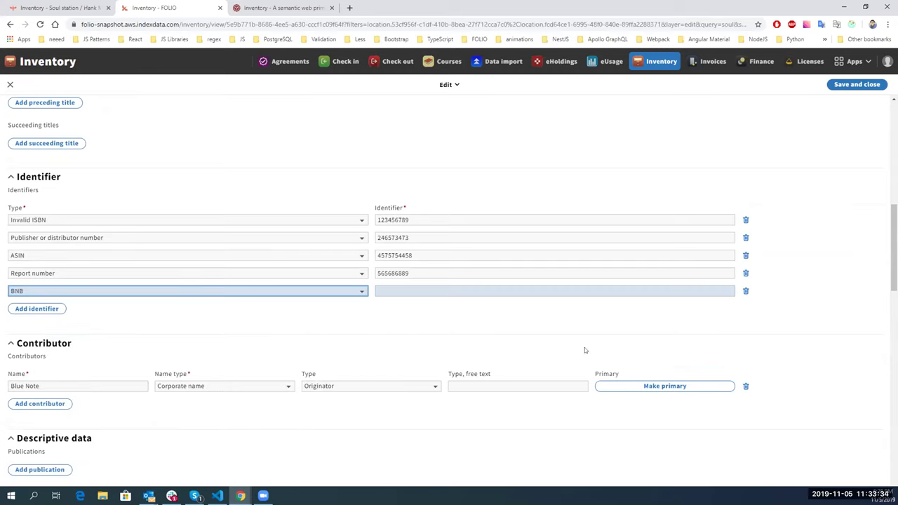
pyautogui.click(482, 294)
pyautogui.write('213523467234')
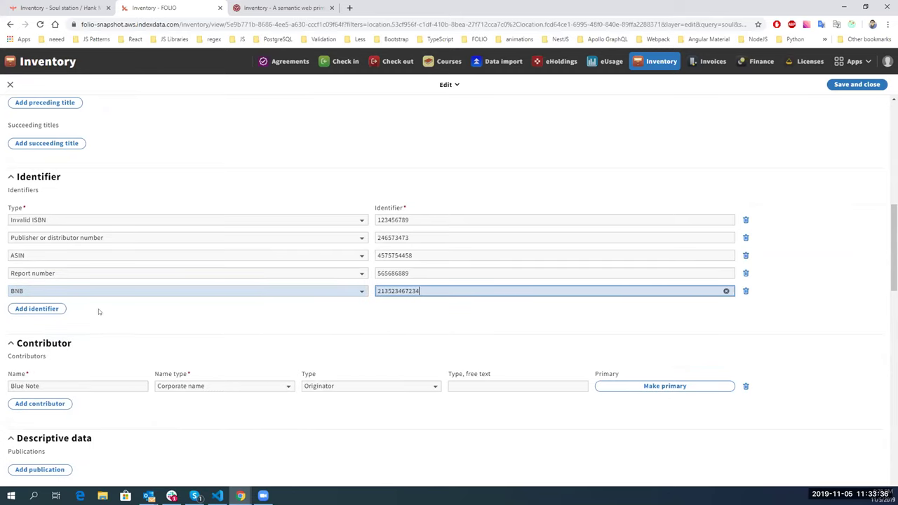
# Add an Additional Dewey classification with number 2135146.
pyautogui.scroll(-15, 273, 320)
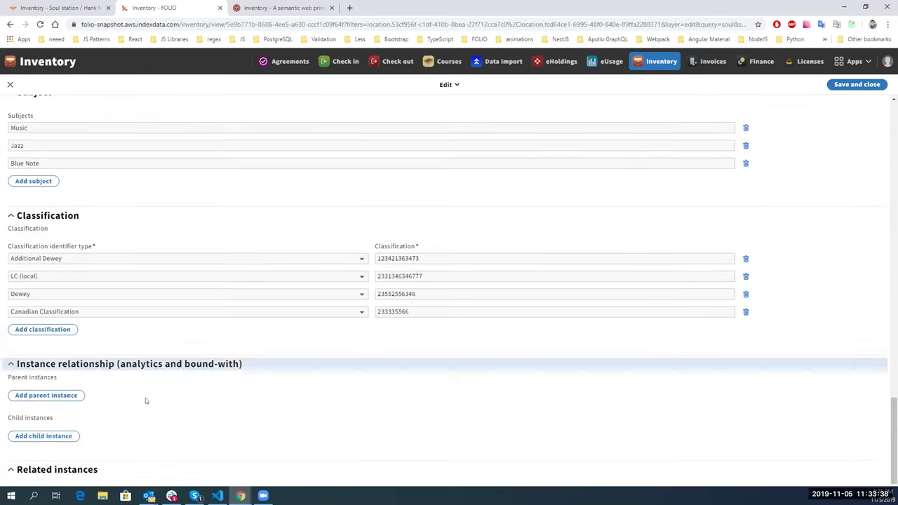
pyautogui.click(43, 329)
pyautogui.click(102, 331)
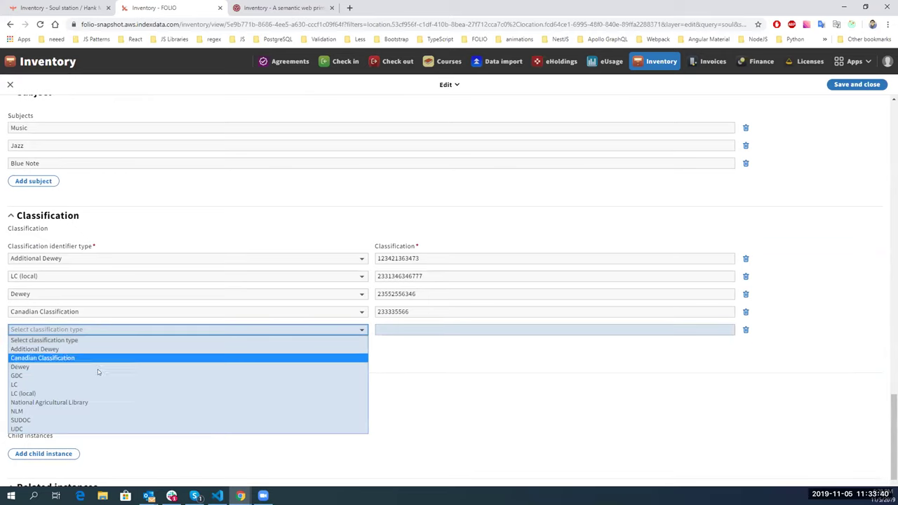
pyautogui.click(91, 365)
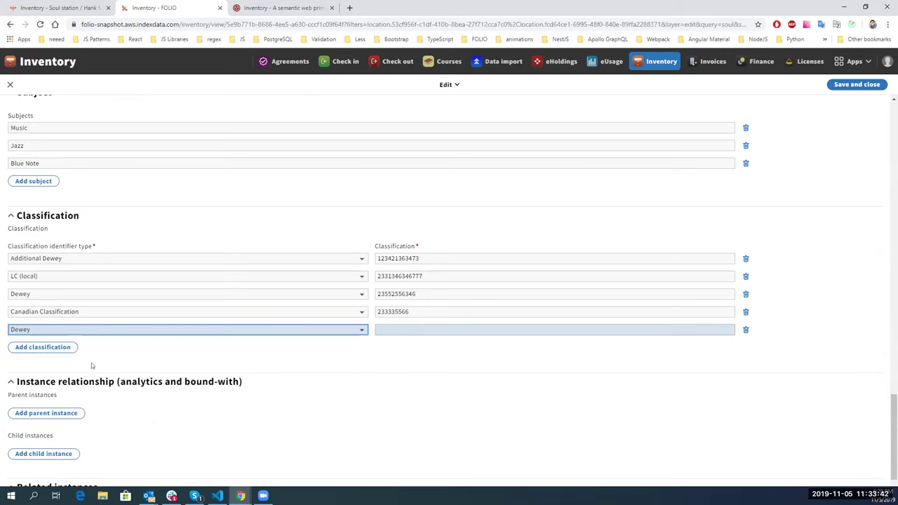
pyautogui.click(322, 331)
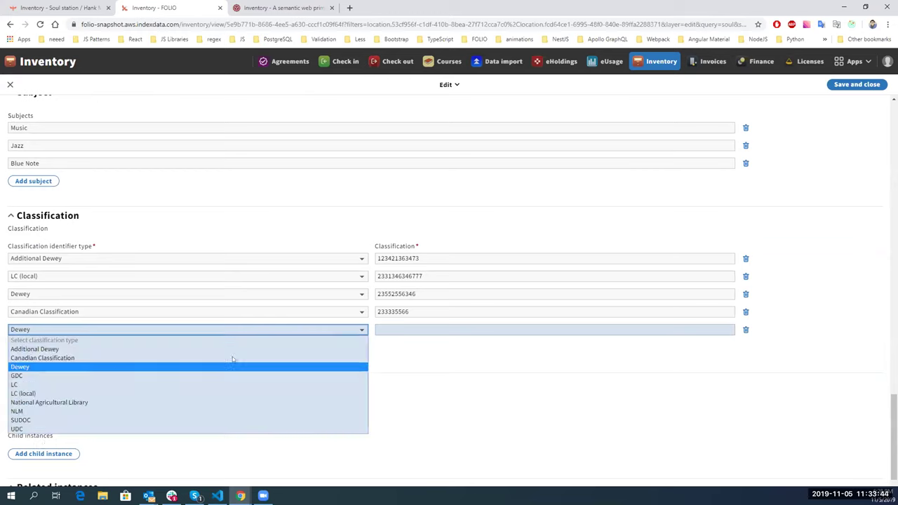
pyautogui.click(65, 393)
pyautogui.click(184, 328)
pyautogui.click(319, 337)
pyautogui.click(410, 328)
pyautogui.write('2135146')
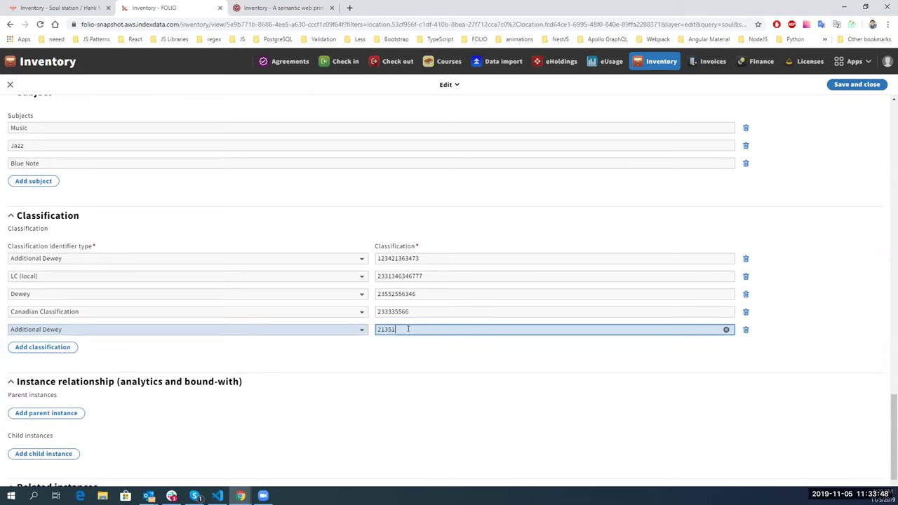
# Save and close the edited Soul station record.
pyautogui.click(833, 84)
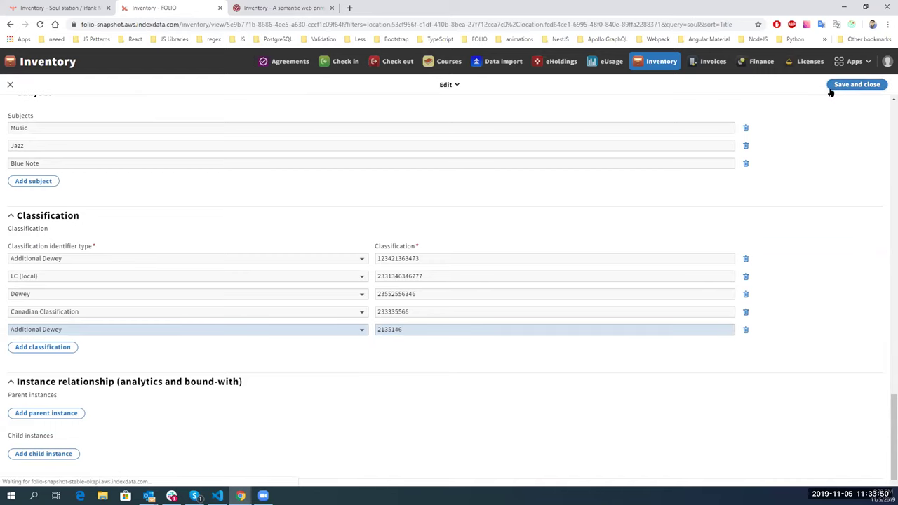
pyautogui.scroll(-3, 745, 288)
pyautogui.scroll(-2, 744, 287)
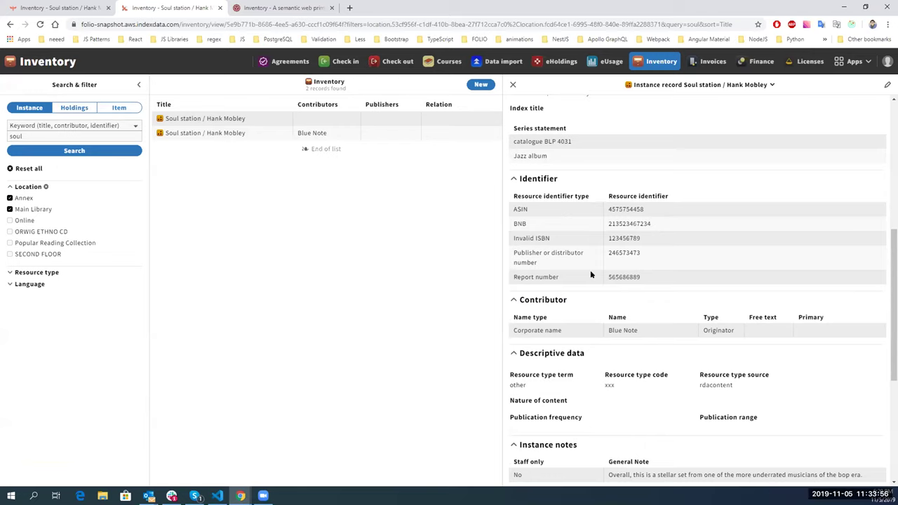
# Create an item with material type unspecified, loan type Can circulate, no barcode, and save it.
pyautogui.scroll(5, 671, 305)
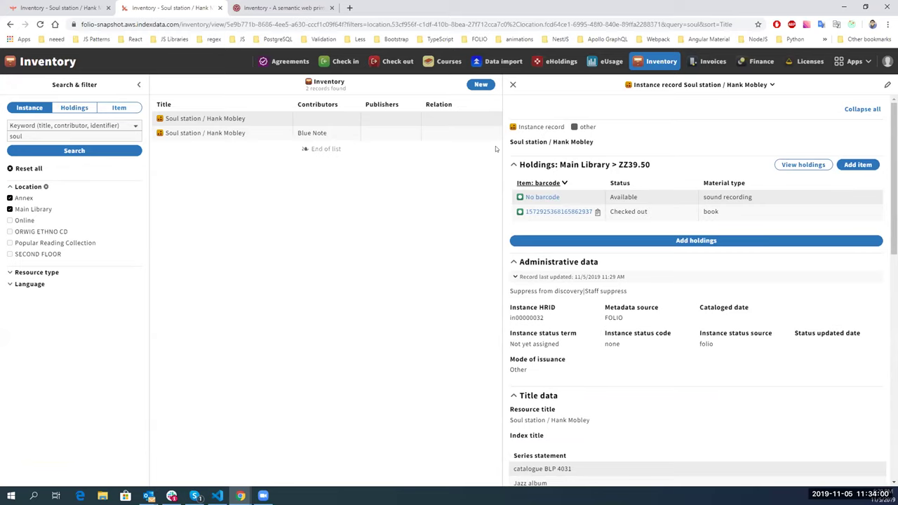
pyautogui.click(858, 164)
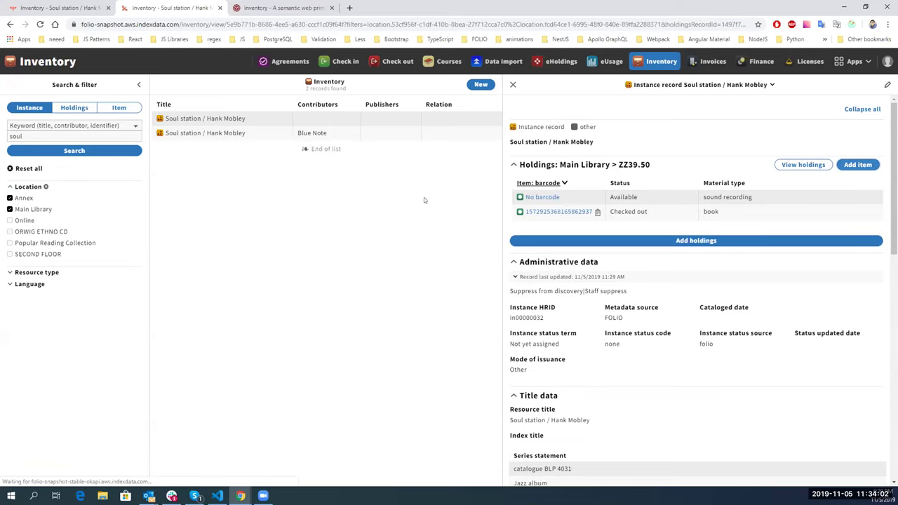
pyautogui.scroll(-3, 167, 285)
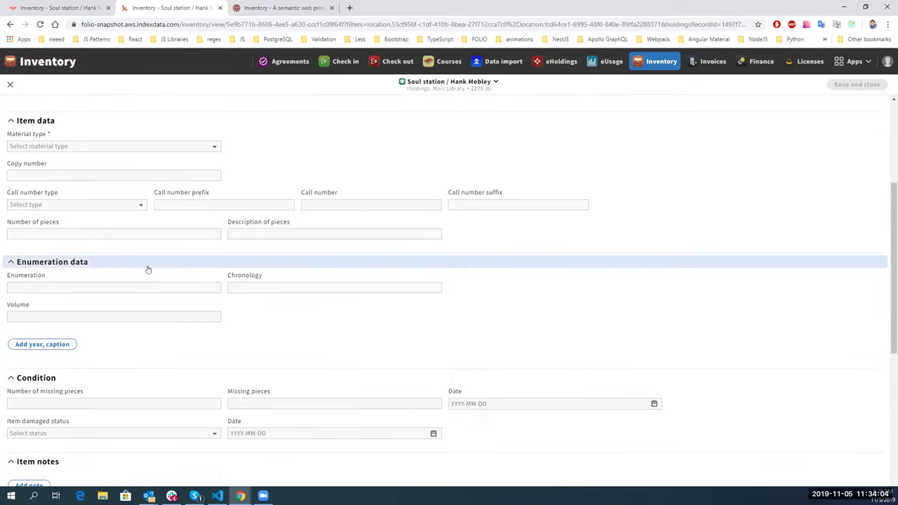
pyautogui.click(106, 147)
pyautogui.click(105, 165)
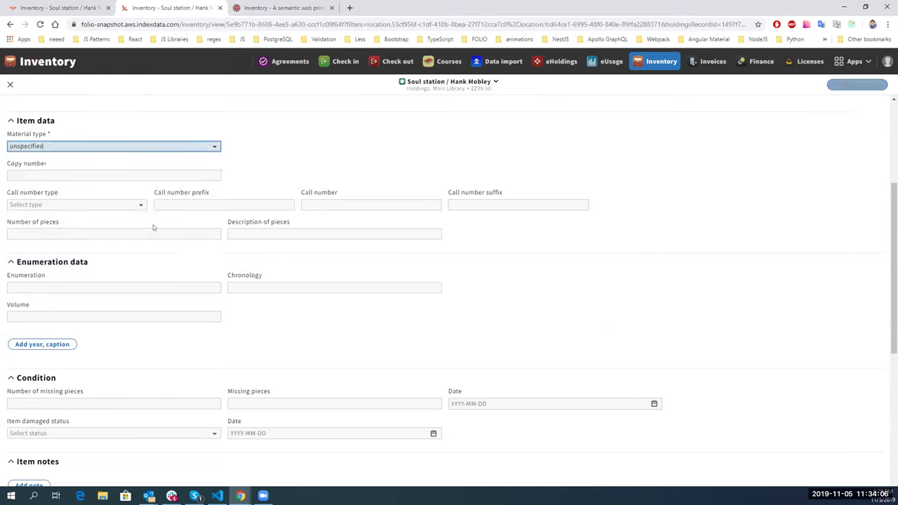
pyautogui.scroll(-4, 251, 392)
pyautogui.scroll(1, 194, 279)
pyautogui.click(194, 283)
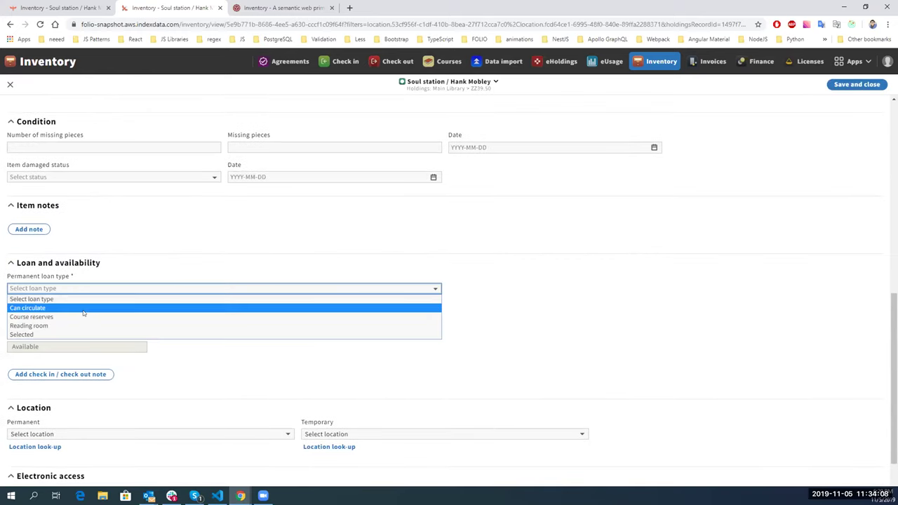
pyautogui.click(116, 307)
pyautogui.scroll(8, 804, 145)
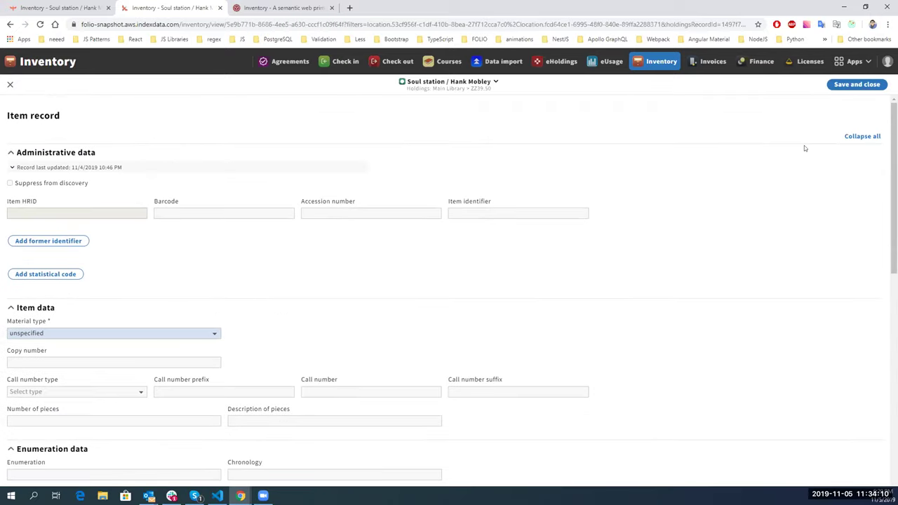
pyautogui.click(171, 209)
pyautogui.click(283, 246)
pyautogui.click(856, 84)
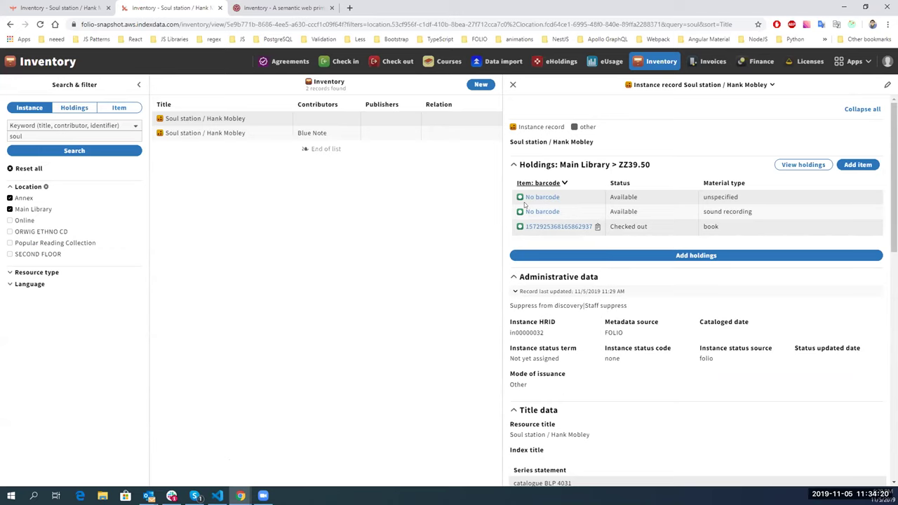
# Check the A semantic web primer record's holdings, then return to the Soul station record.
pyautogui.click(288, 8)
pyautogui.scroll(-5, 667, 265)
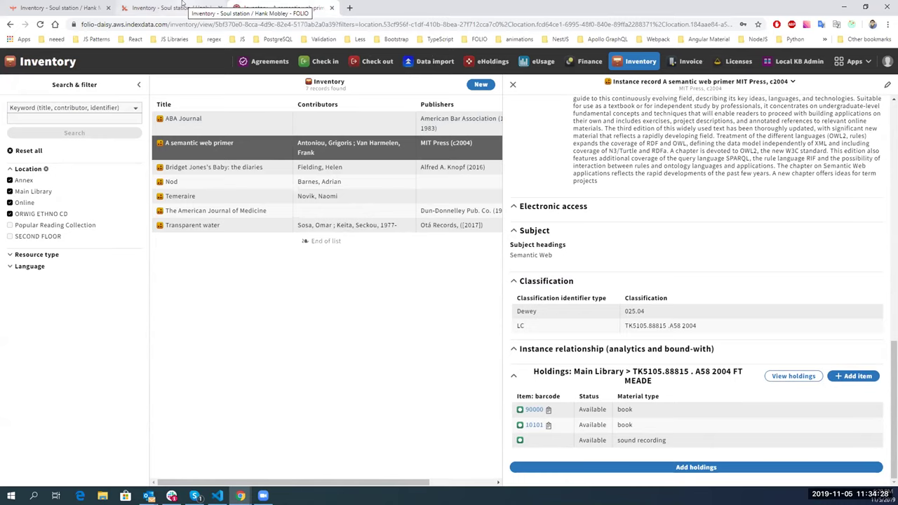
pyautogui.click(182, 4)
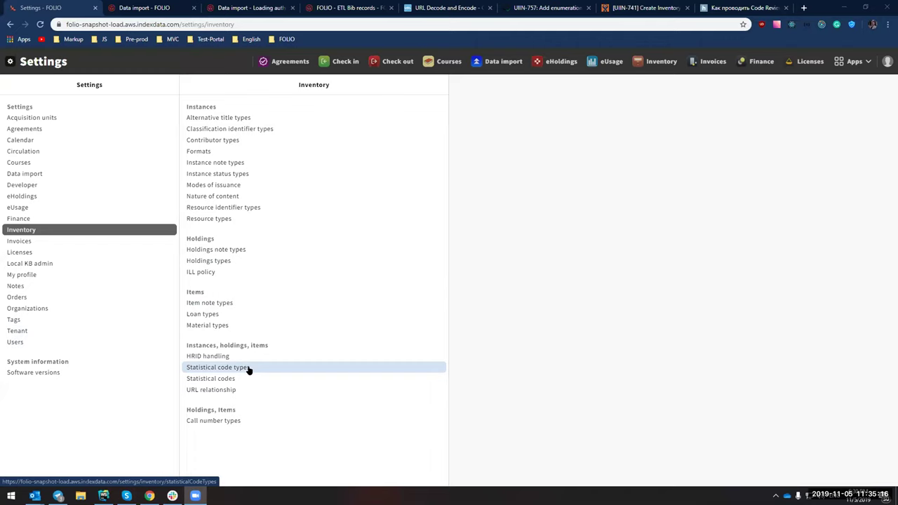
# Open HRID handling and inspect the instances and holdings Start with and prefix fields.
pyautogui.click(230, 357)
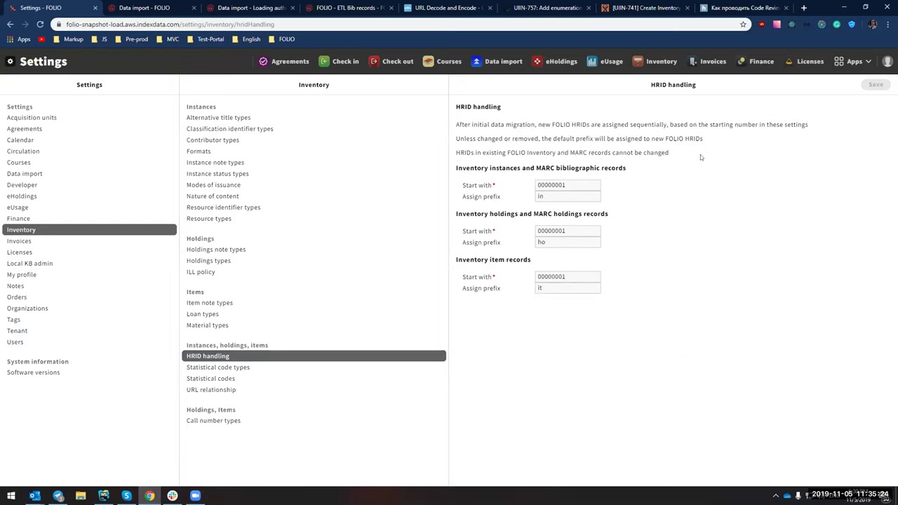
pyautogui.moveTo(455, 168); pyautogui.dragTo(613, 214)
pyautogui.click(612, 212)
pyautogui.moveTo(456, 211); pyautogui.dragTo(494, 232)
pyautogui.click(470, 209)
pyautogui.moveTo(461, 185); pyautogui.dragTo(500, 196)
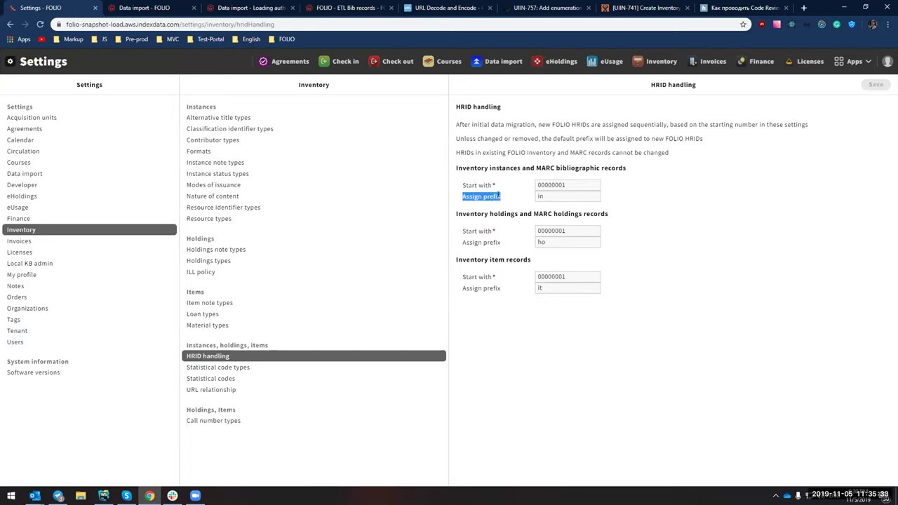
pyautogui.click(565, 185)
pyautogui.click(559, 196)
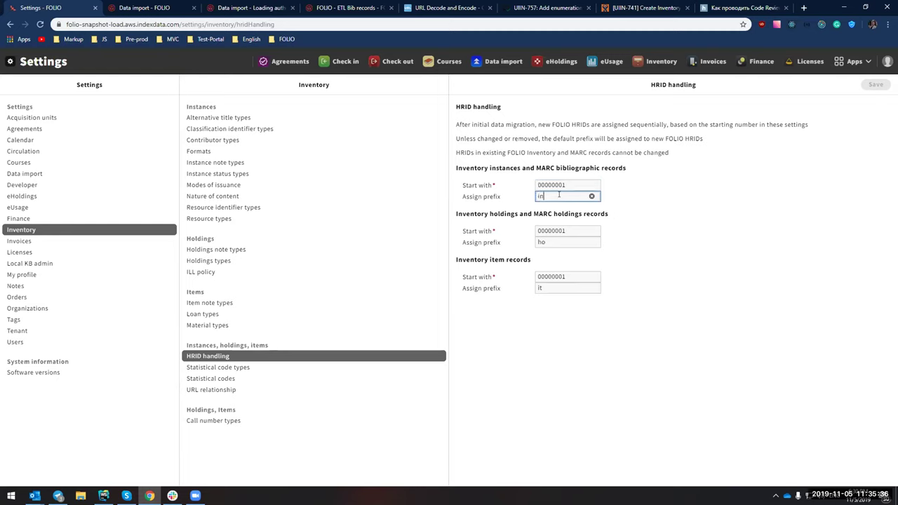
pyautogui.click(659, 228)
# Try editing the instances Start with number, then delete the typed letters.
pyautogui.click(549, 184)
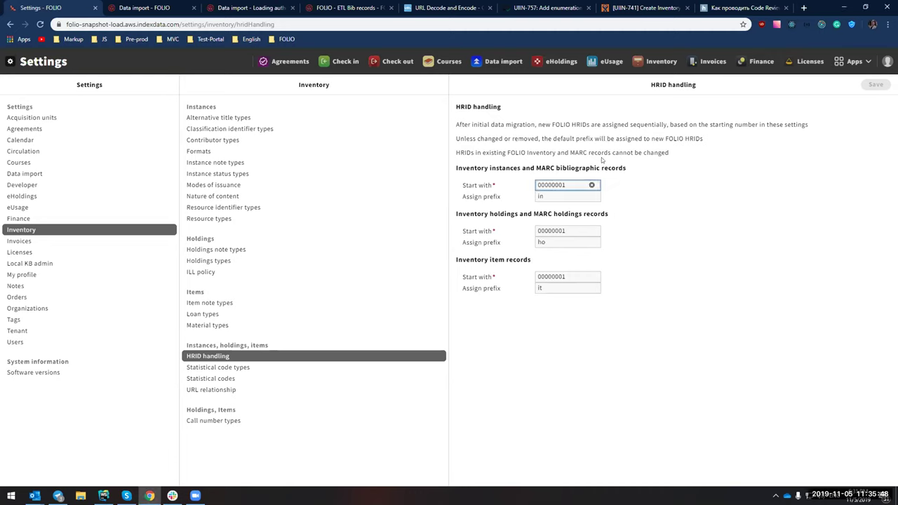
pyautogui.press('BackSpace')
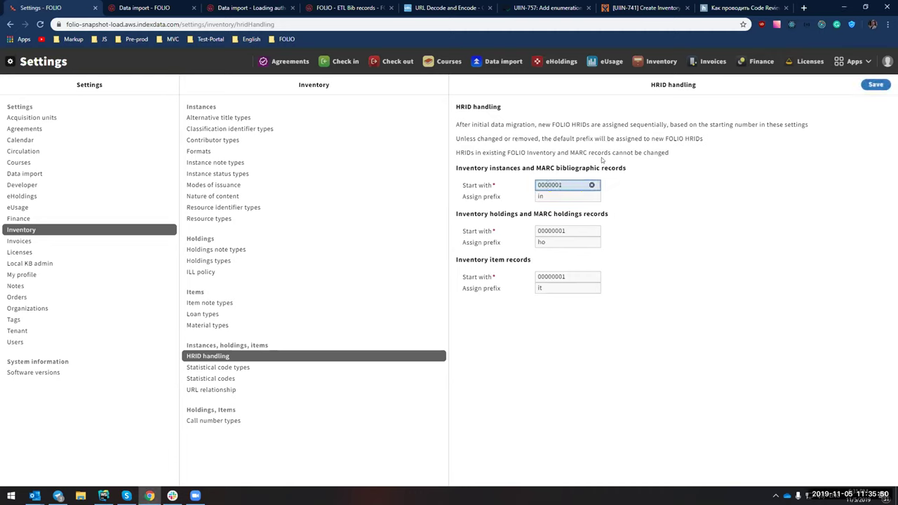
pyautogui.write('d')
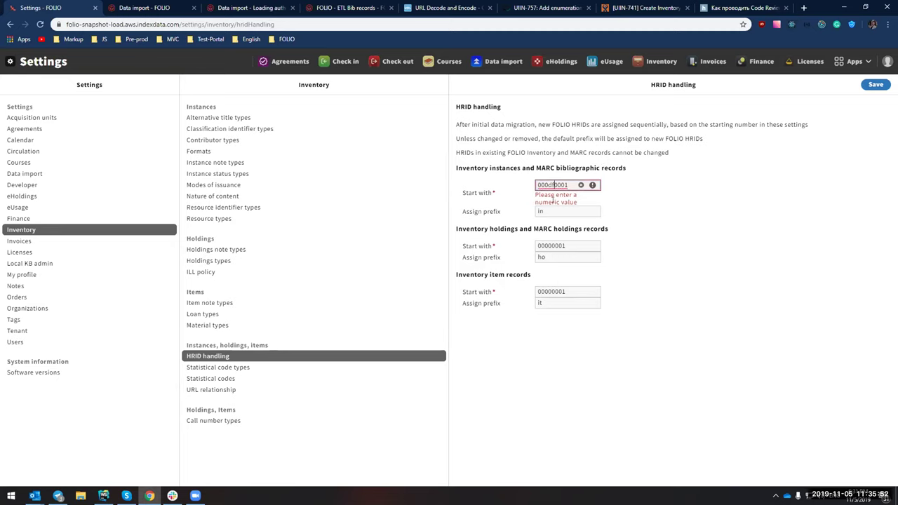
pyautogui.doubleClick(550, 185)
pyautogui.click(645, 189)
pyautogui.click(552, 184)
pyautogui.press('BackSpace')
pyautogui.press('BackSpace')
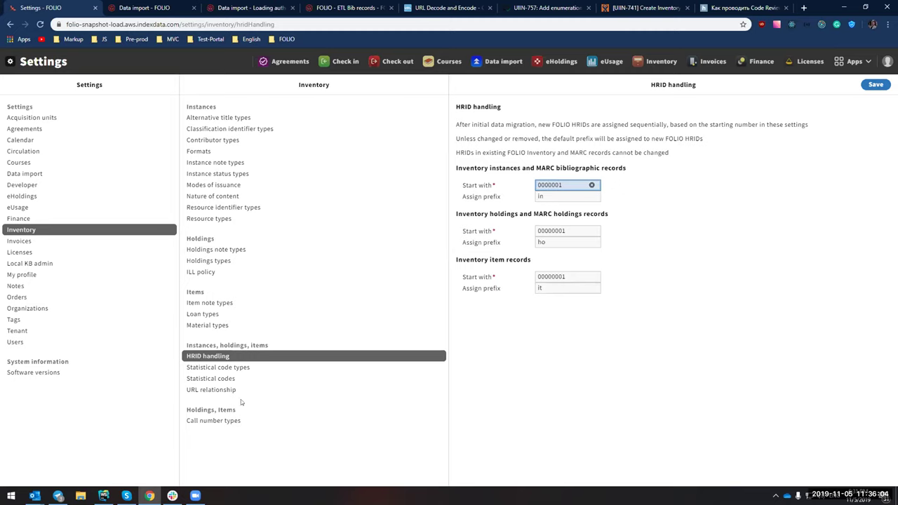
# Leave the page discarding the unsaved HRID edits, then reopen HRID handling.
pyautogui.click(250, 378)
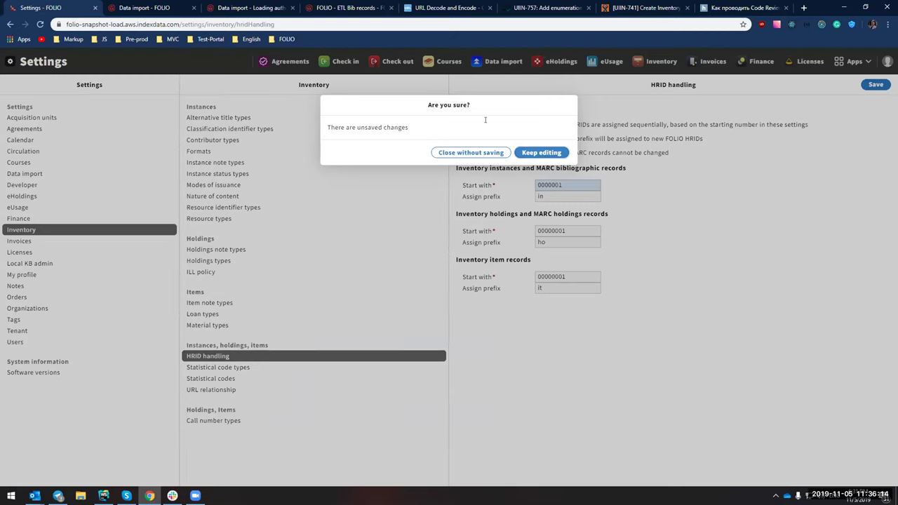
pyautogui.click(541, 152)
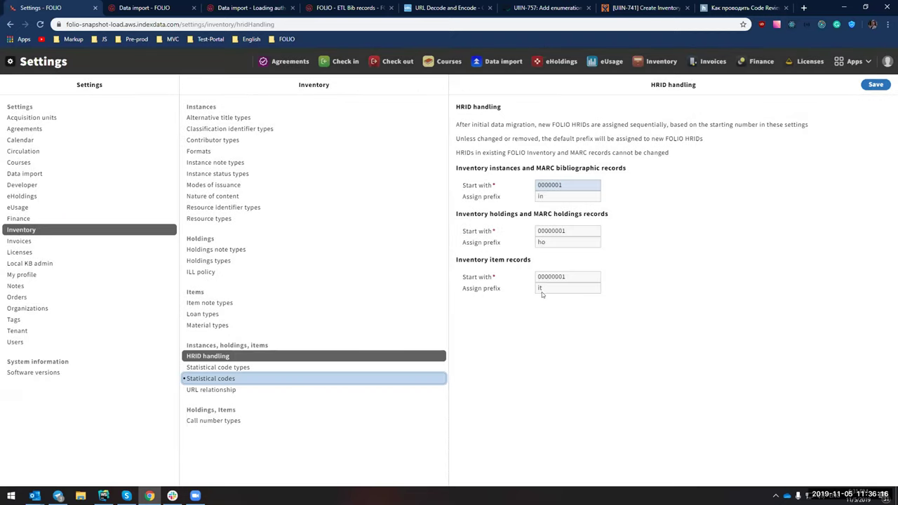
pyautogui.click(282, 365)
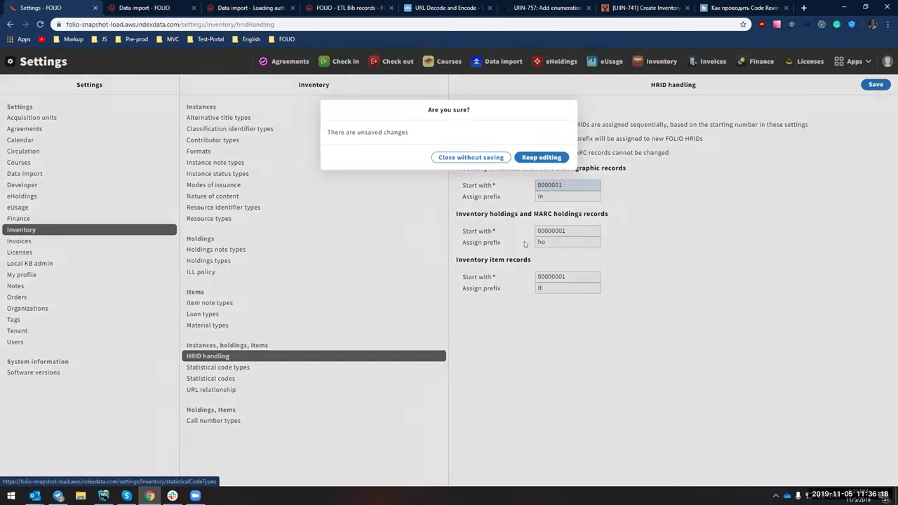
pyautogui.click(463, 153)
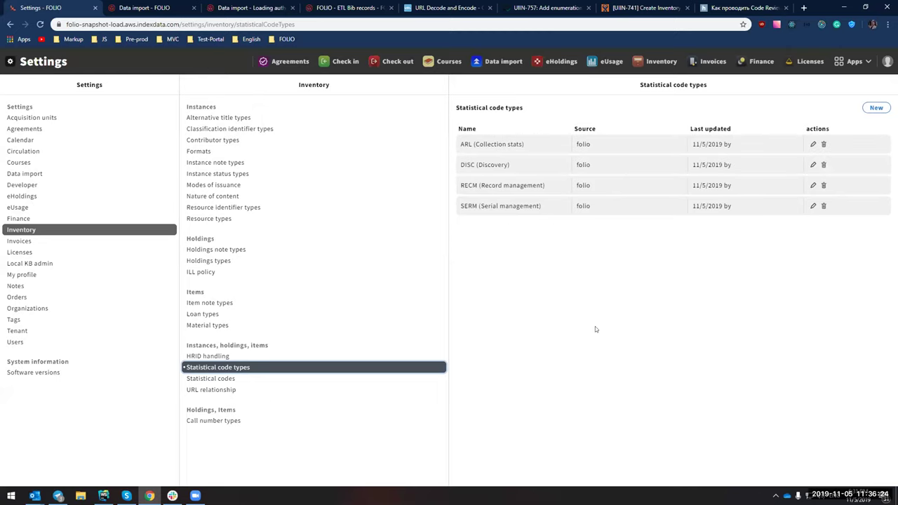
pyautogui.click(274, 356)
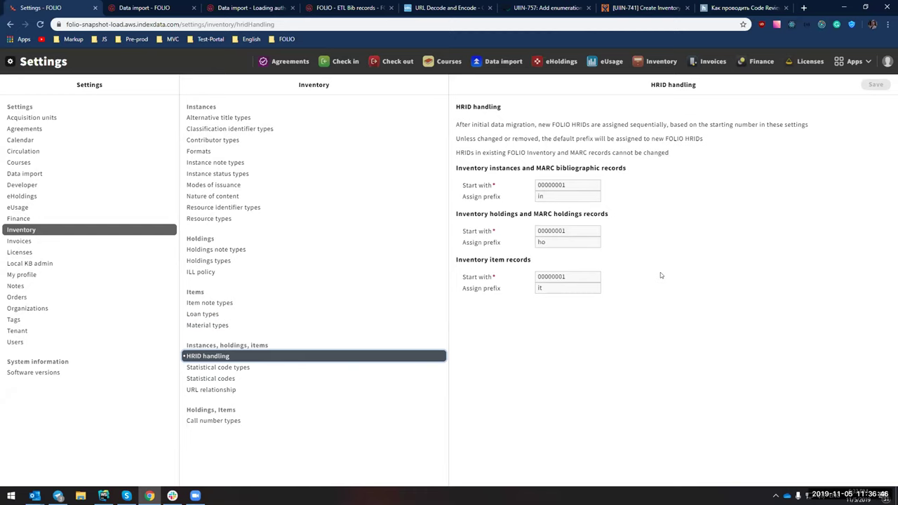
# Open Data import and browse the recent logs, selecting the 86000225.mrc entry.
pyautogui.click(507, 62)
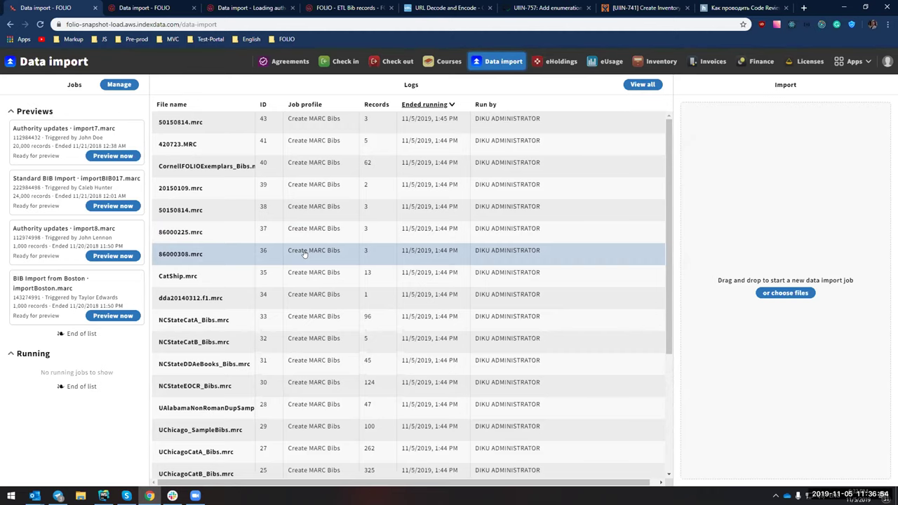
pyautogui.scroll(-5, 304, 254)
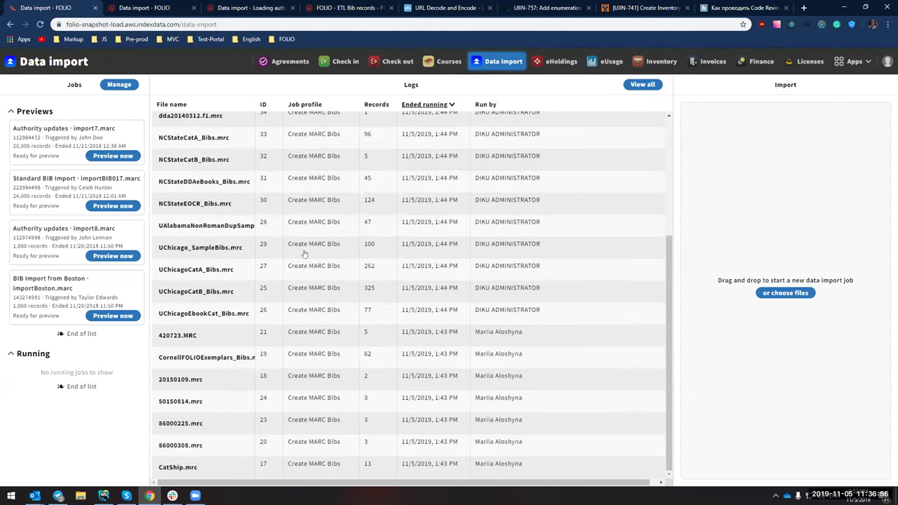
pyautogui.scroll(5, 303, 254)
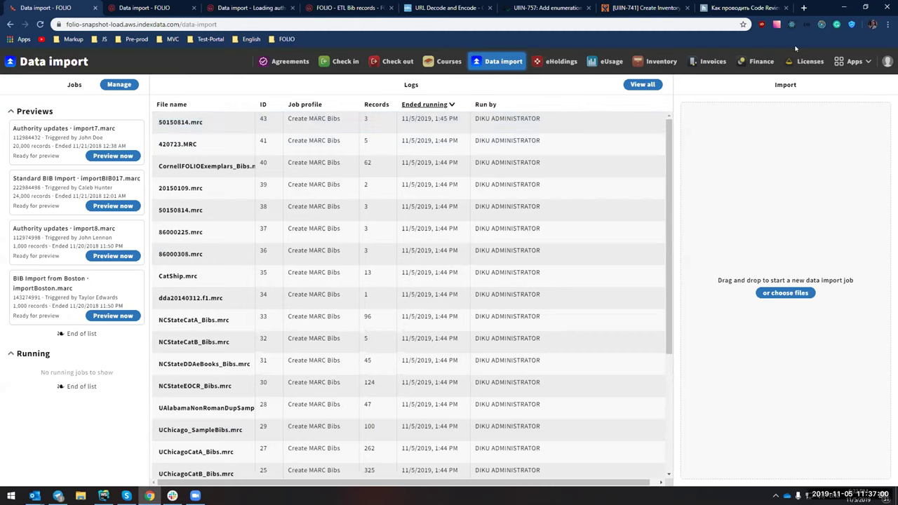
pyautogui.click(407, 230)
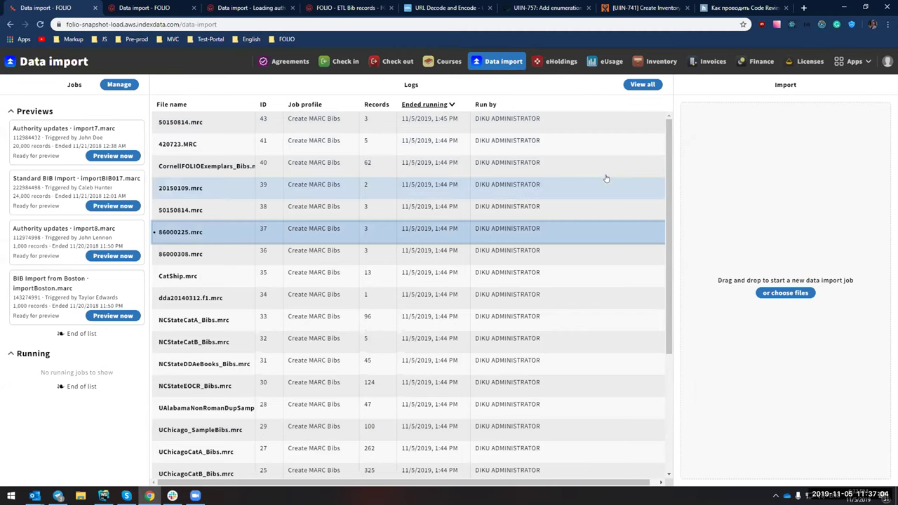
pyautogui.scroll(-3, 606, 178)
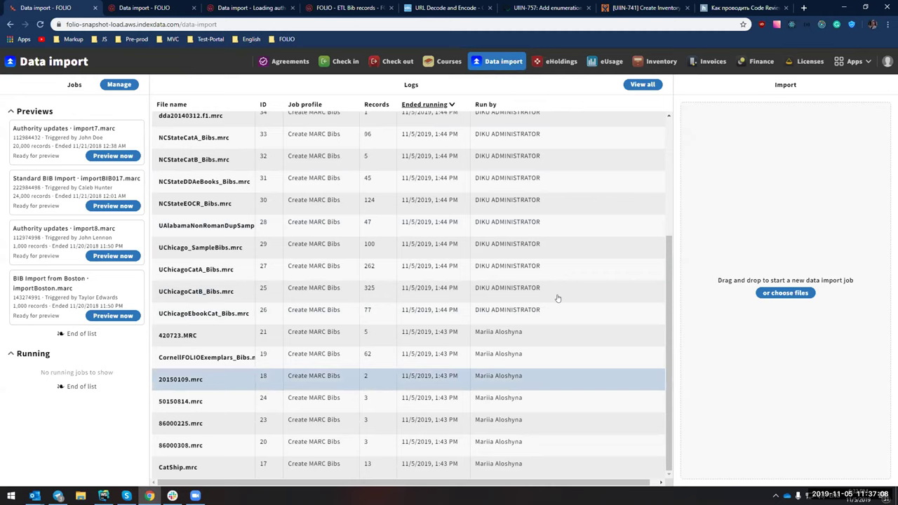
pyautogui.scroll(3, 520, 296)
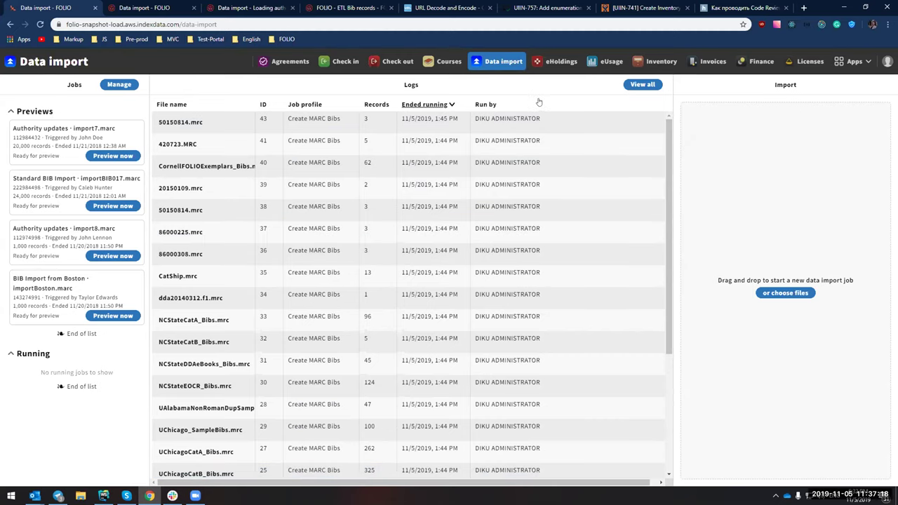
# Open the full searchable list of import logs and scroll through it.
pyautogui.click(642, 85)
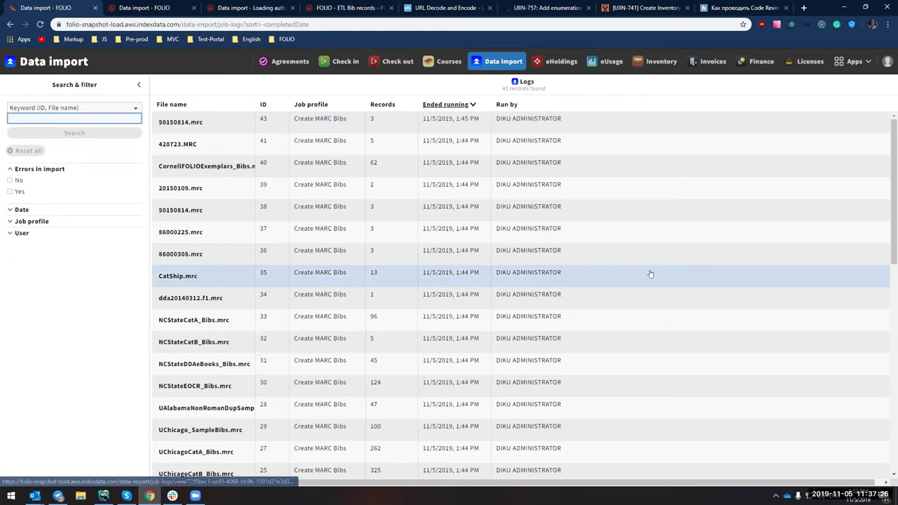
pyautogui.scroll(-7, 648, 270)
pyautogui.scroll(-2, 650, 273)
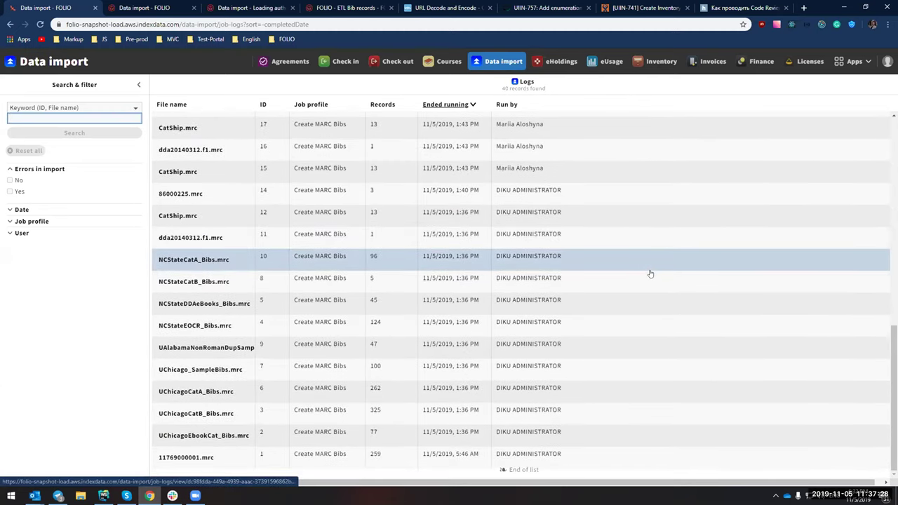
pyautogui.scroll(9, 650, 274)
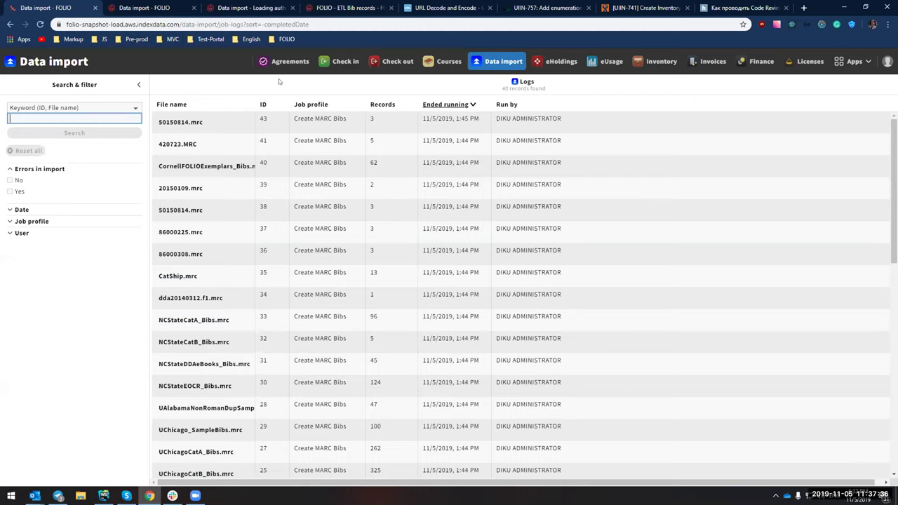
# Try file name and ID ordering, then sort by record count, largest first.
pyautogui.click(180, 105)
pyautogui.click(181, 105)
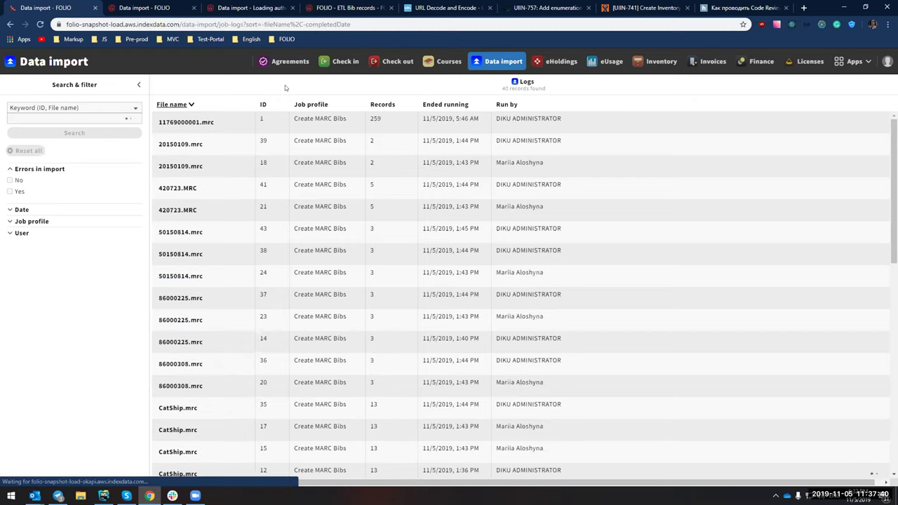
pyautogui.click(265, 104)
pyautogui.click(264, 105)
pyautogui.click(378, 104)
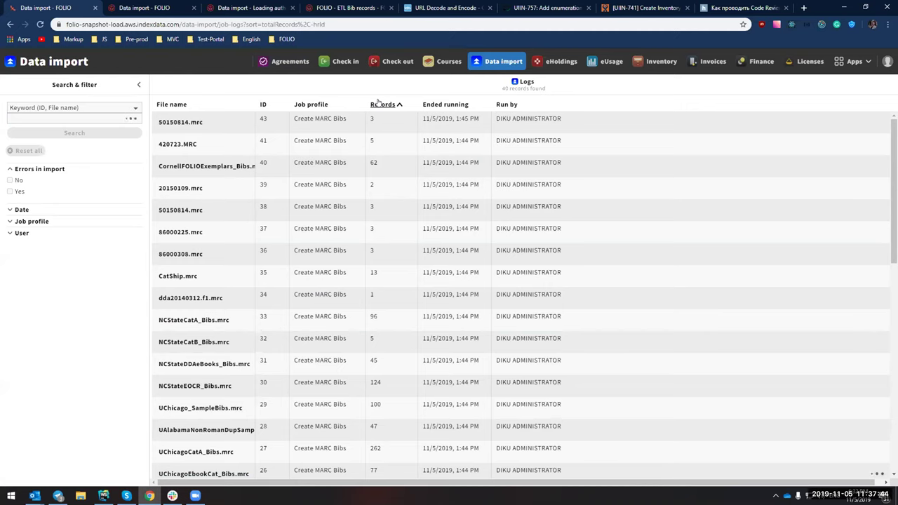
pyautogui.click(379, 104)
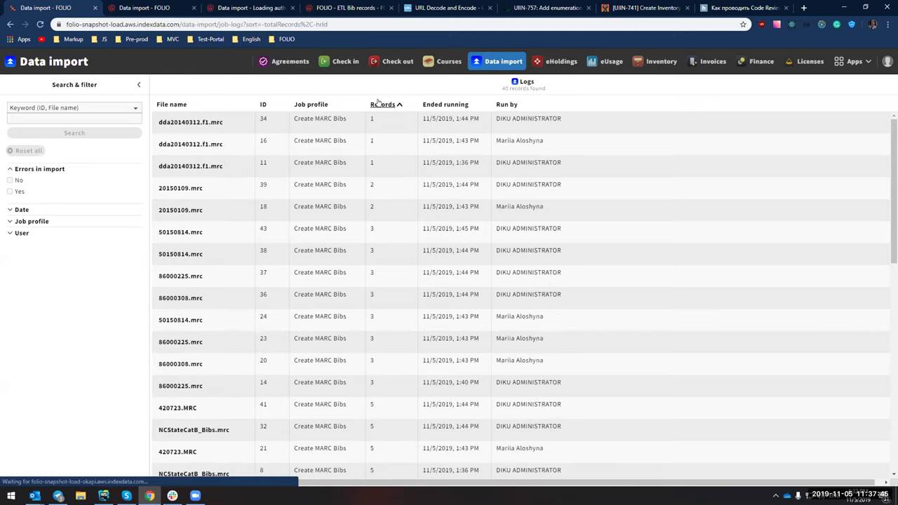
pyautogui.click(124, 109)
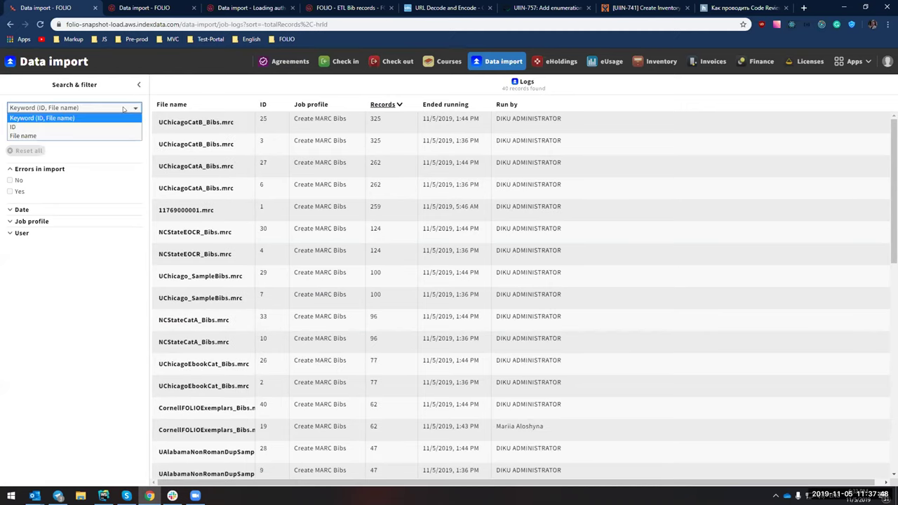
# Search file names for 'cornell', then clear that search.
pyautogui.click(32, 136)
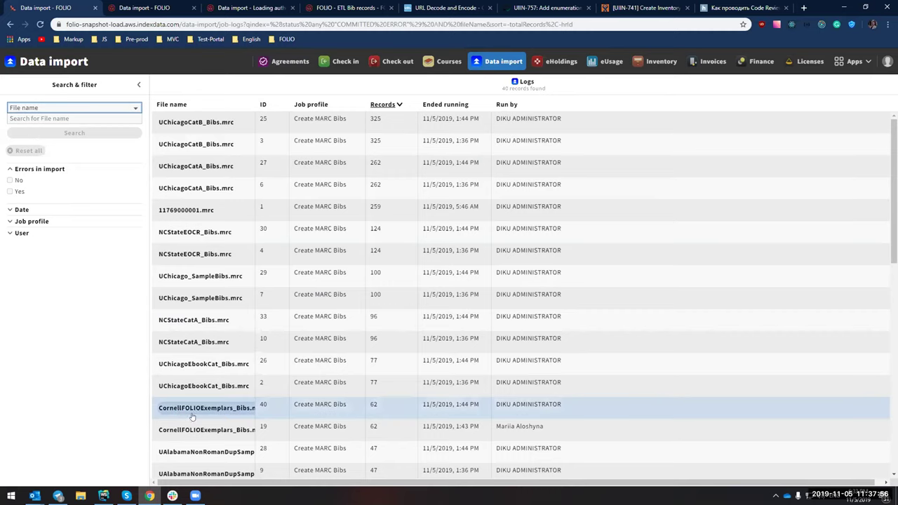
pyautogui.click(43, 117)
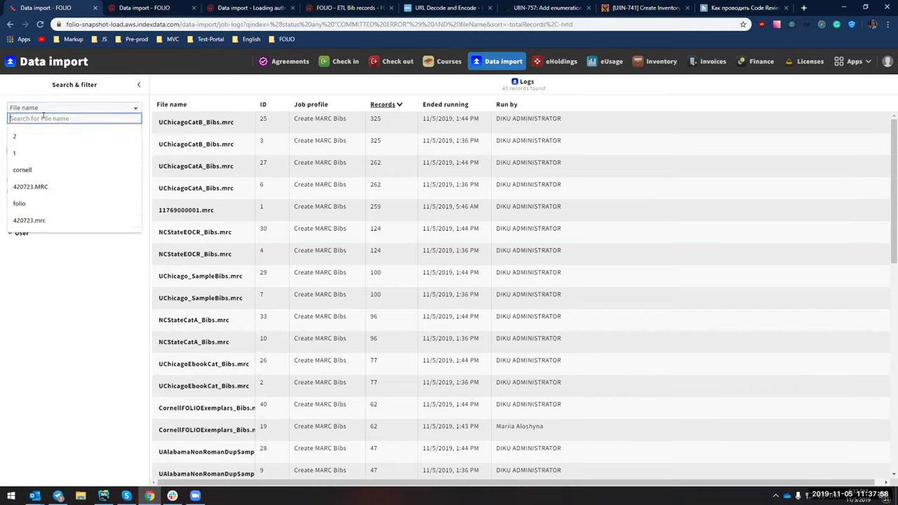
pyautogui.write('cornell')
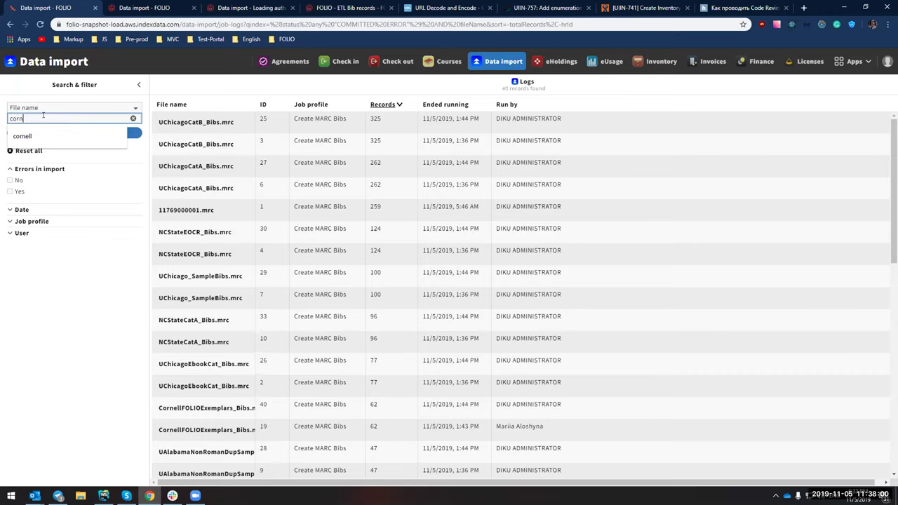
pyautogui.click(103, 133)
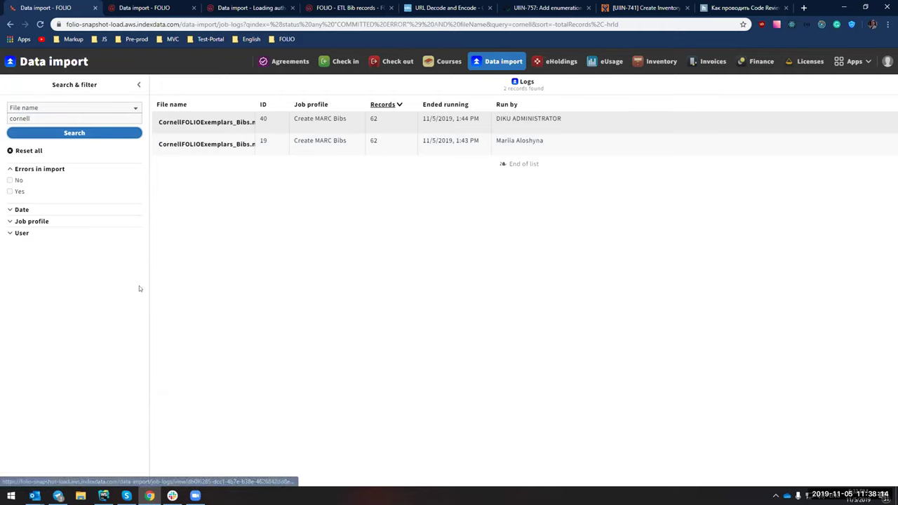
pyautogui.click(81, 114)
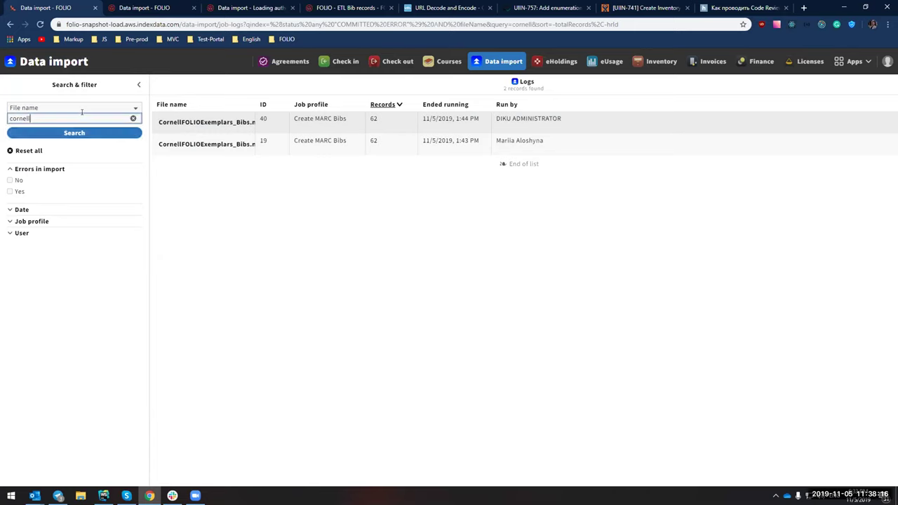
pyautogui.click(132, 119)
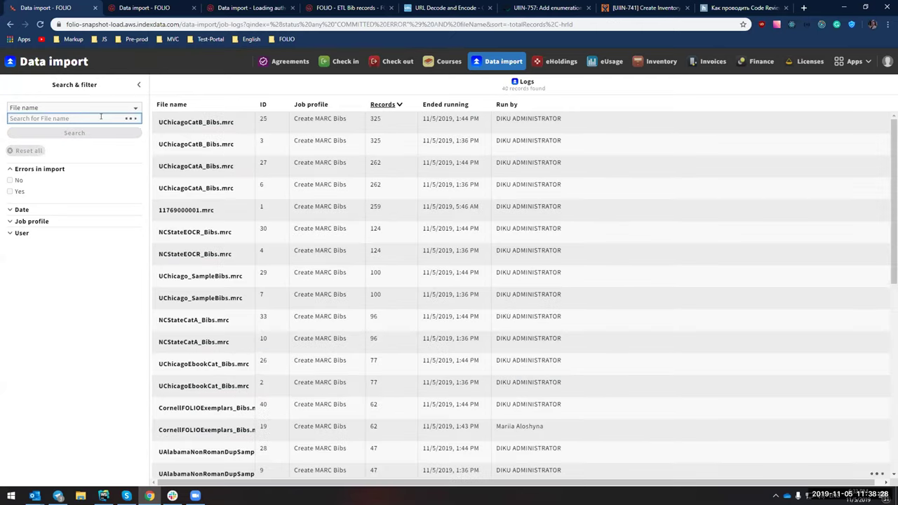
# Search file names for '*folio', then clear the search to show all logs.
pyautogui.click(100, 117)
pyautogui.write('*')
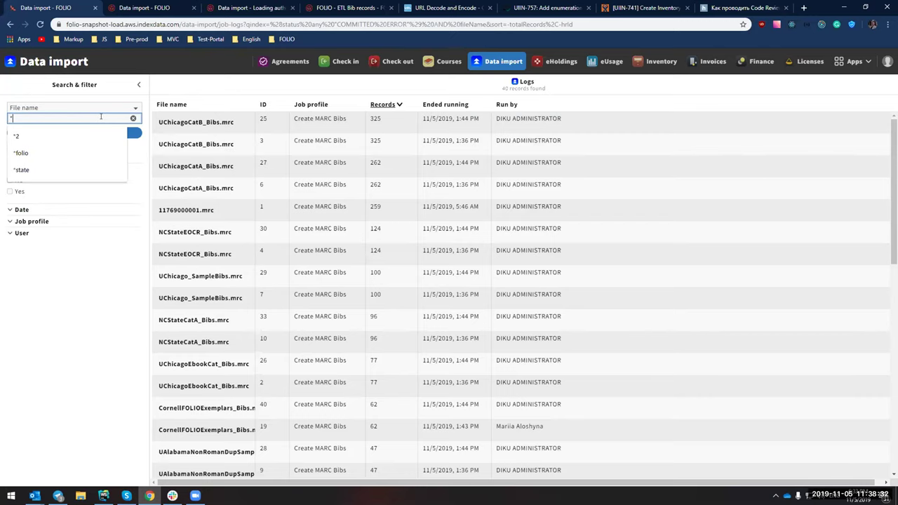
pyautogui.write('folio')
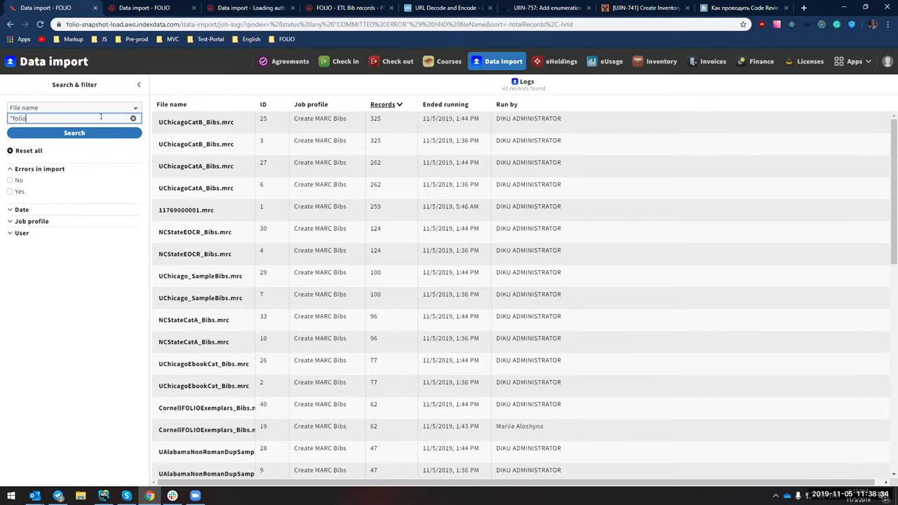
pyautogui.press('Return')
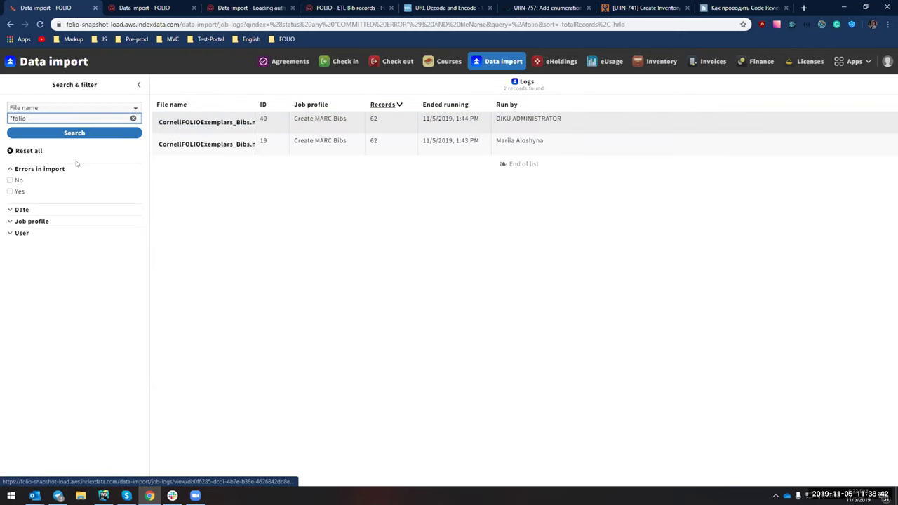
pyautogui.click(131, 119)
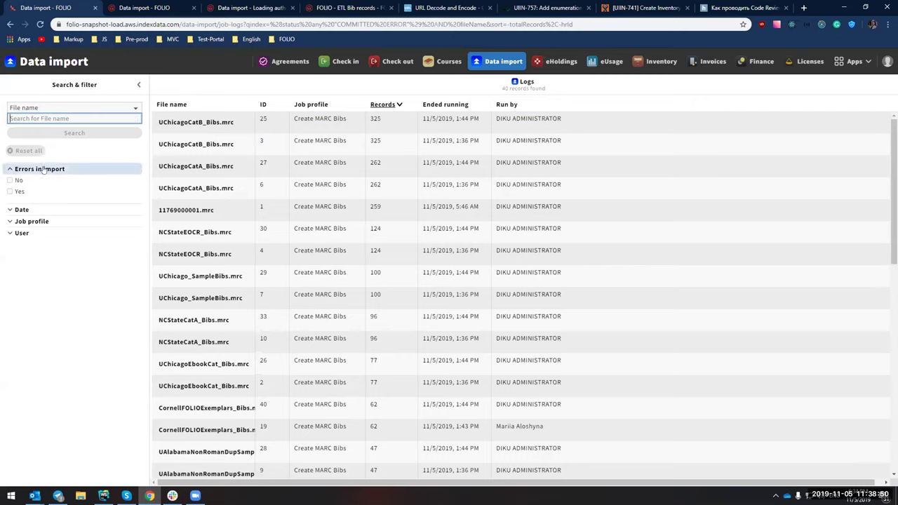
# Briefly filter to logs with import errors, then expand the Date, Job profile and User filters.
pyautogui.click(19, 190)
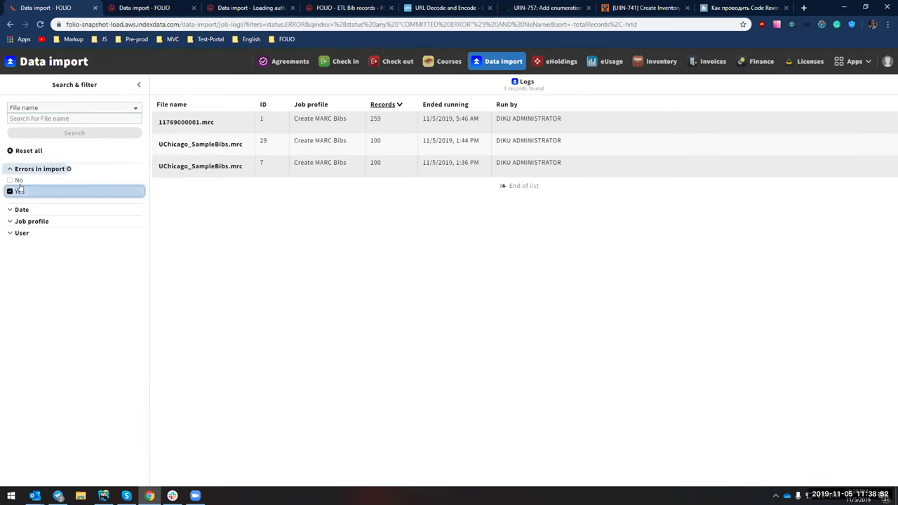
pyautogui.click(19, 190)
pyautogui.click(26, 209)
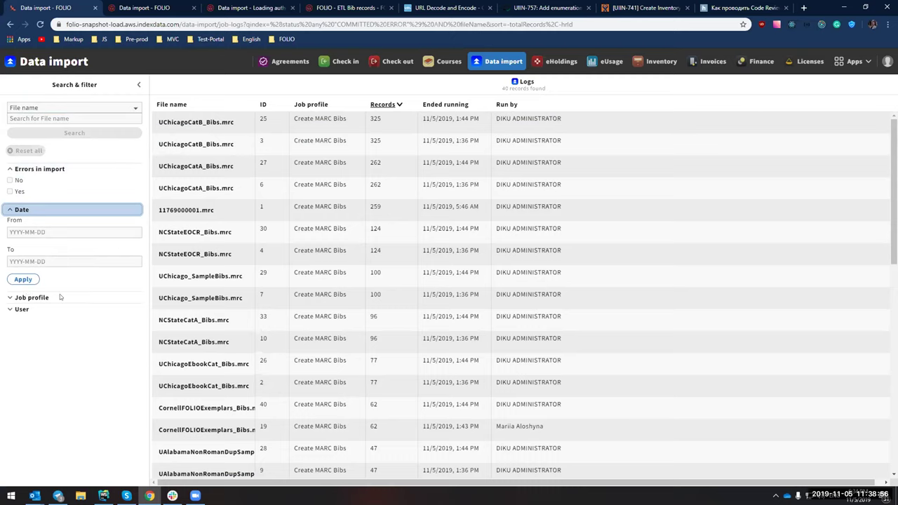
pyautogui.click(46, 298)
pyautogui.click(25, 327)
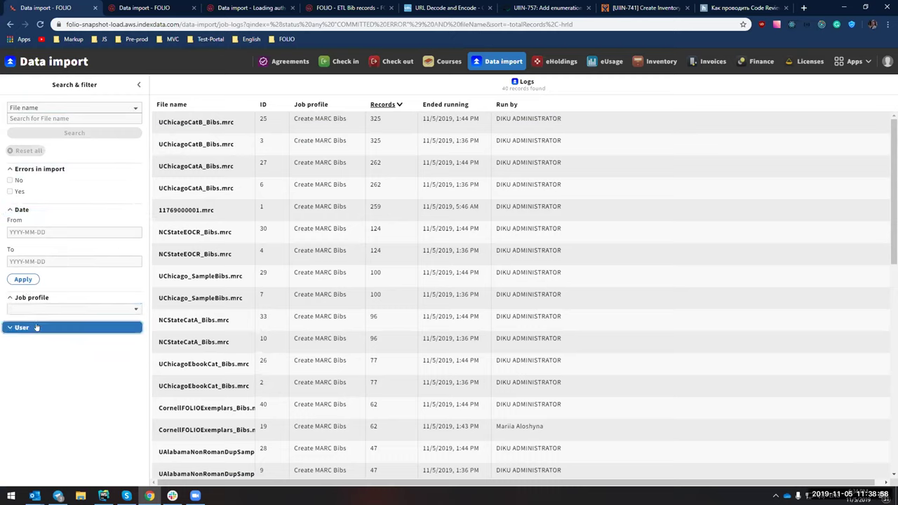
pyautogui.click(38, 307)
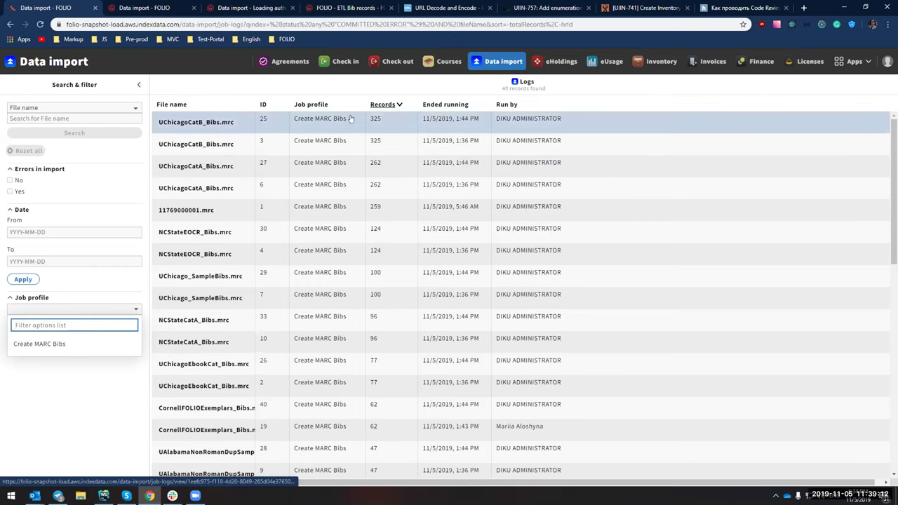
pyautogui.click(119, 311)
pyautogui.click(119, 310)
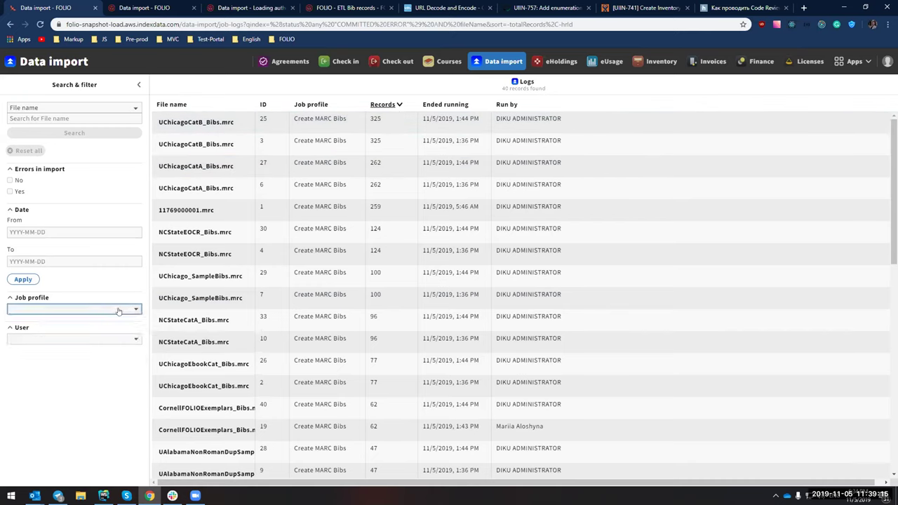
# Filter logs to the non-administrator user's runs, then remove the user filter.
pyautogui.click(92, 343)
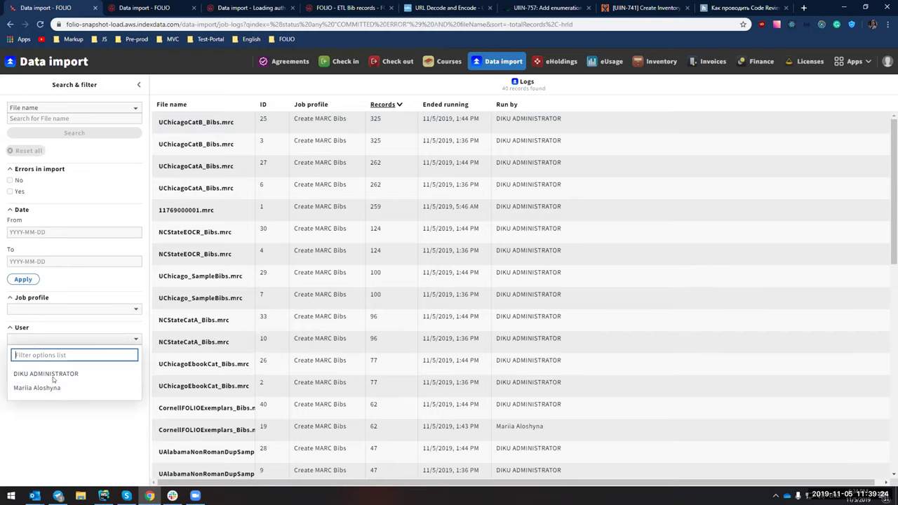
pyautogui.click(33, 390)
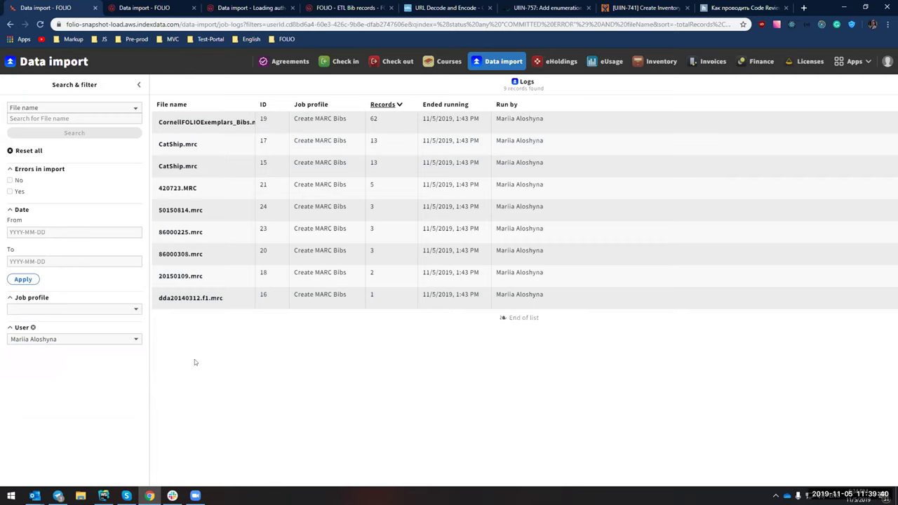
pyautogui.click(32, 327)
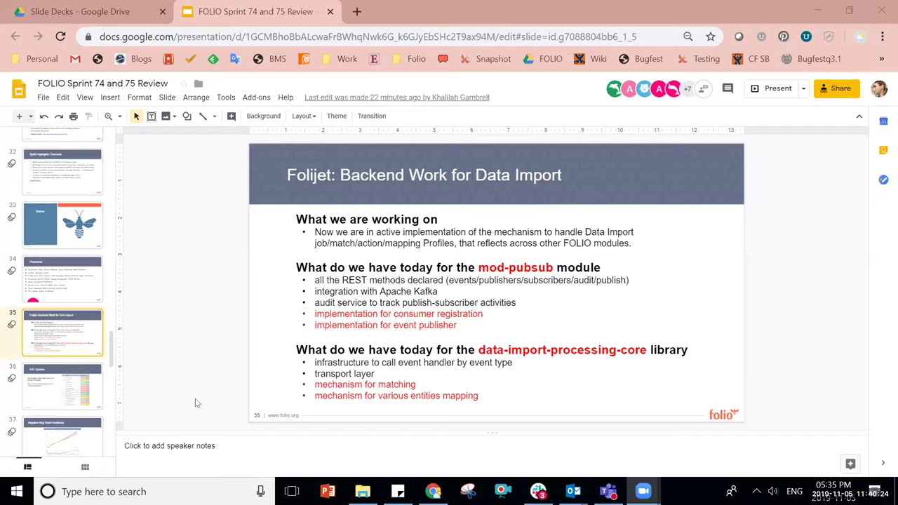
# Present the FOLIO Sprint 74 and 75 Review deck full screen via View > Present.
pyautogui.click(80, 98)
pyautogui.click(80, 116)
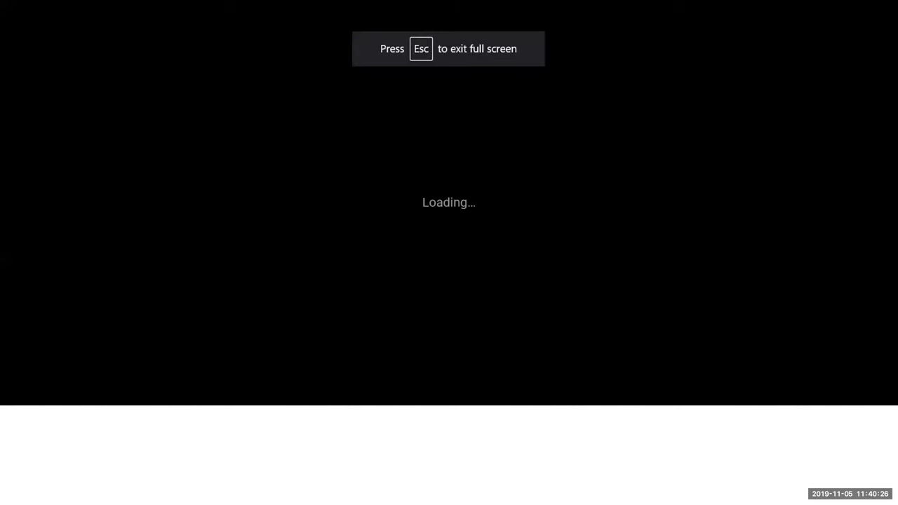
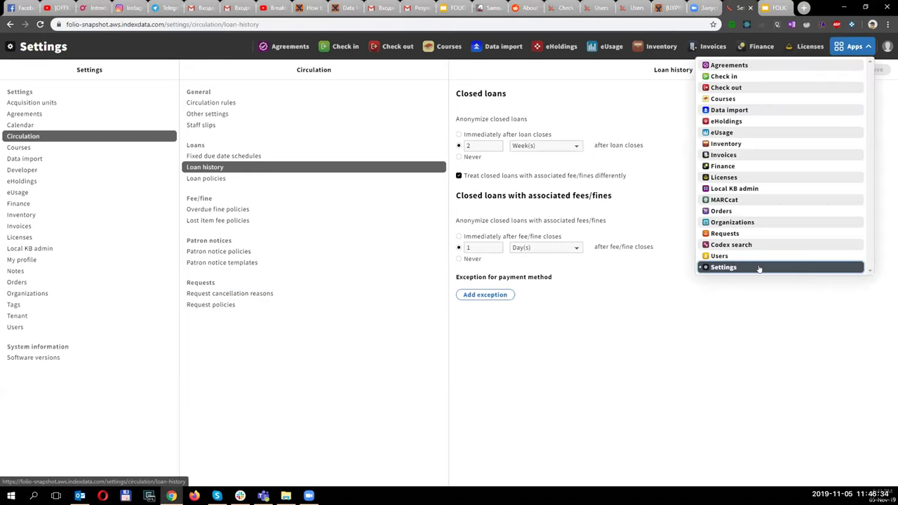
# Return to the Loan history page under Settings > Circulation.
pyautogui.click(758, 267)
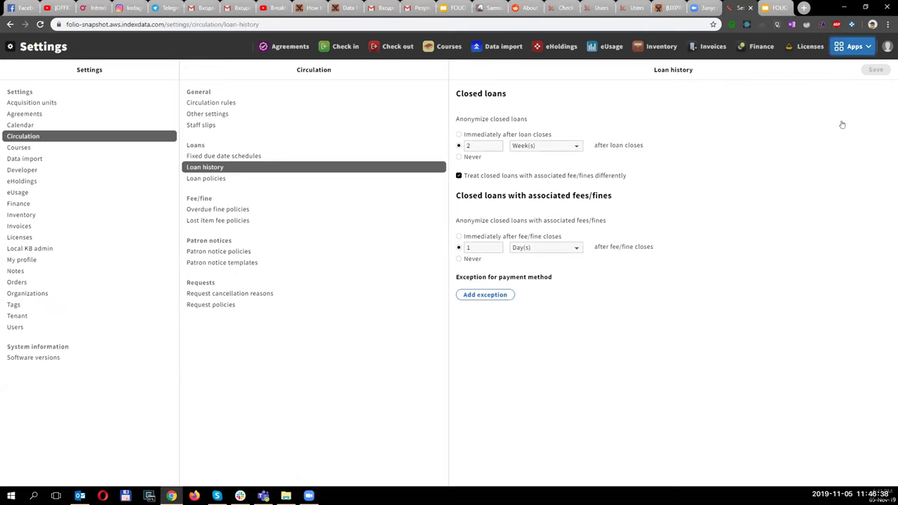
pyautogui.click(852, 46)
pyautogui.click(725, 268)
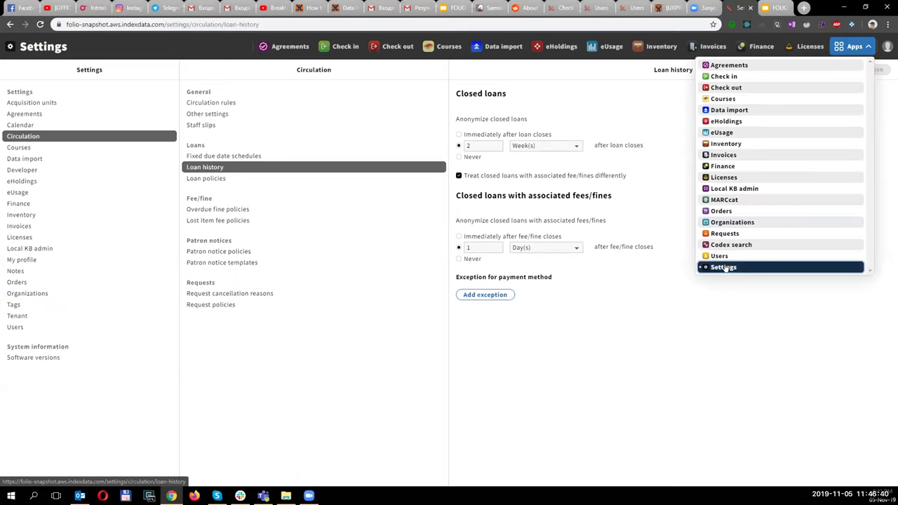
pyautogui.click(25, 138)
pyautogui.click(225, 169)
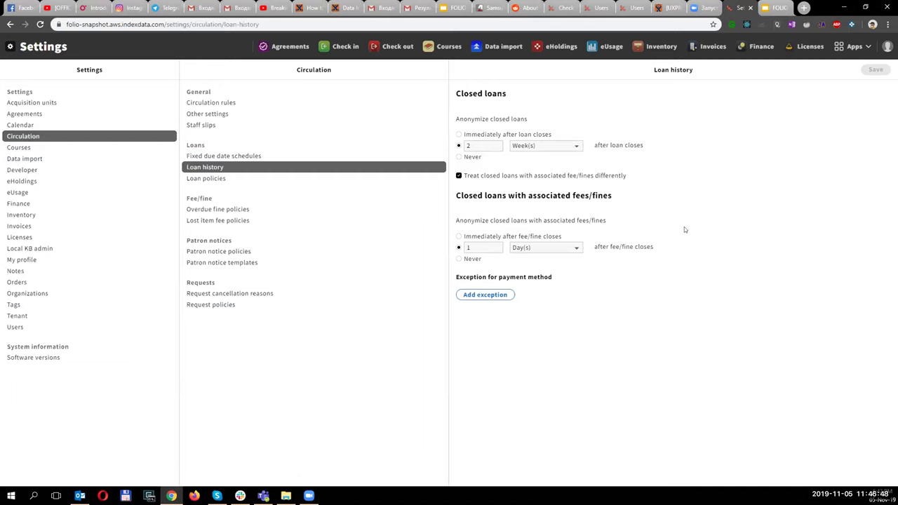
# Anonymize closed loans with fees/fines immediately after the fee/fine closes.
pyautogui.click(544, 176)
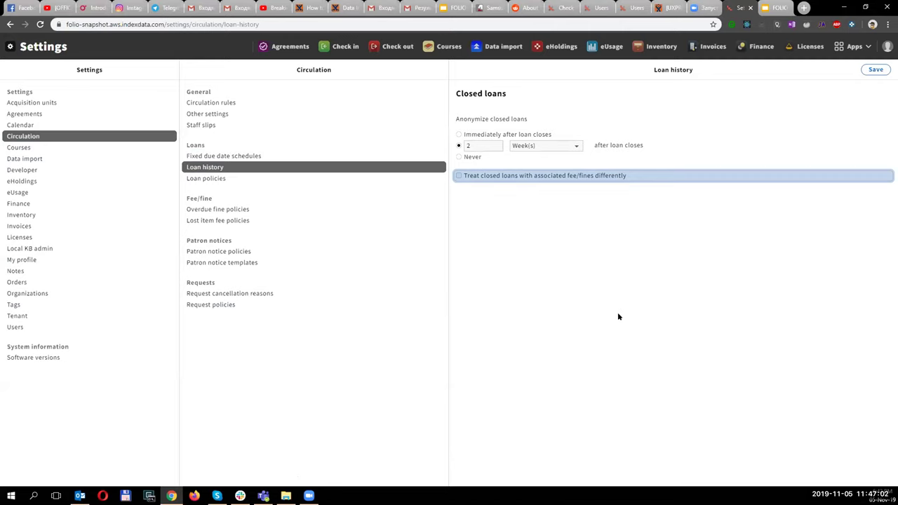
pyautogui.click(615, 175)
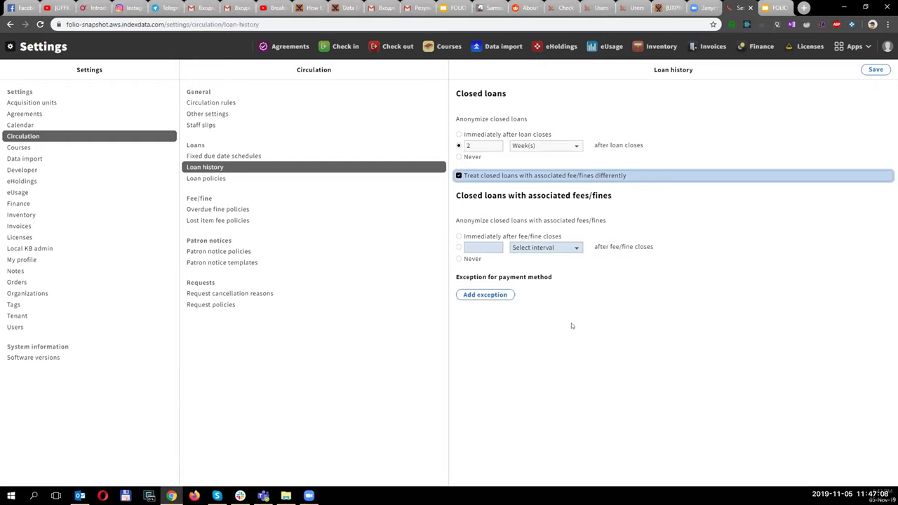
pyautogui.click(479, 248)
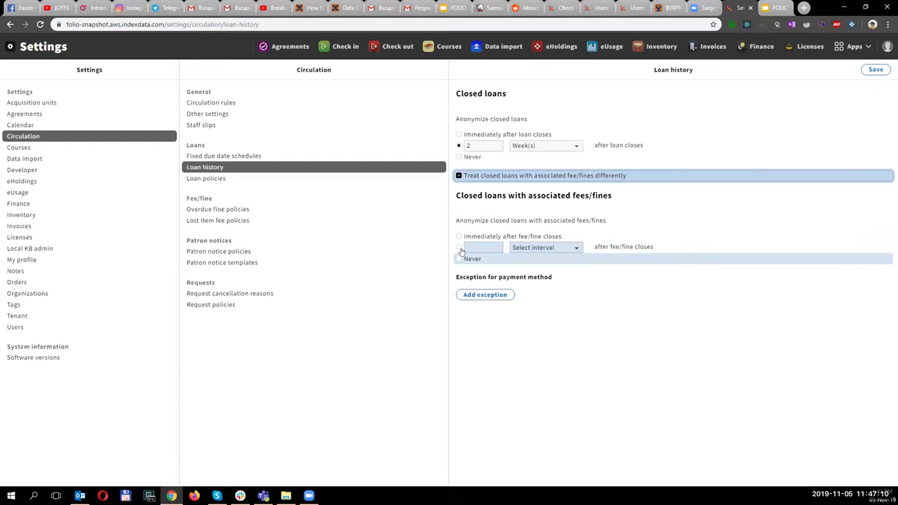
pyautogui.click(460, 237)
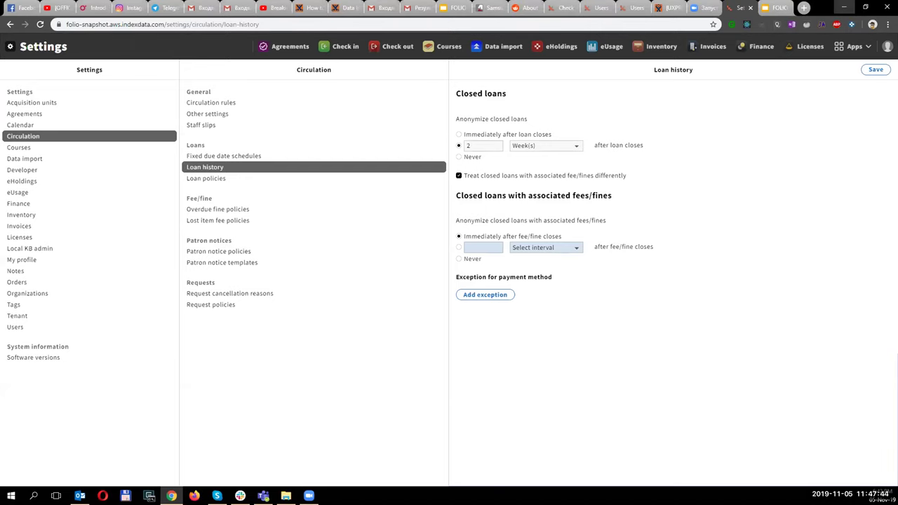
pyautogui.hotkey('alt', 'Tab')
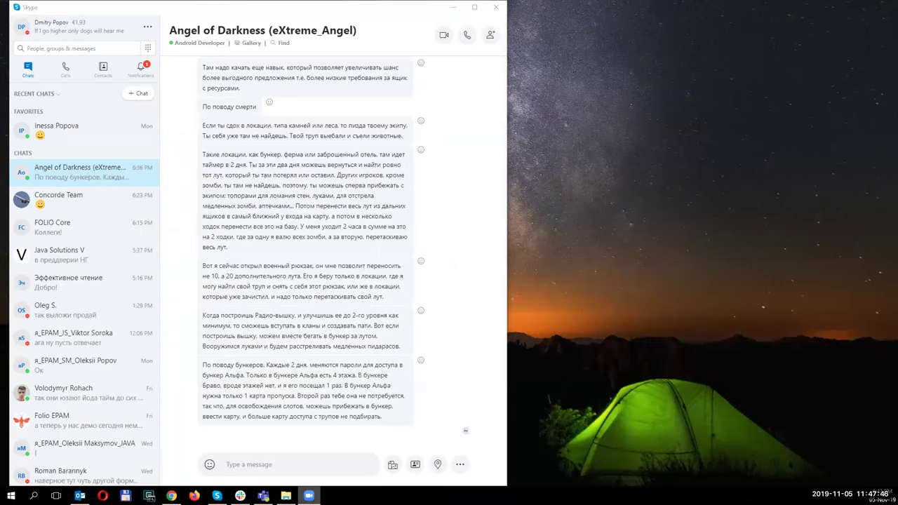
# Quit Zoom from its taskbar icon and minimize the Skype window.
pyautogui.rightClick(308, 495)
pyautogui.click(302, 424)
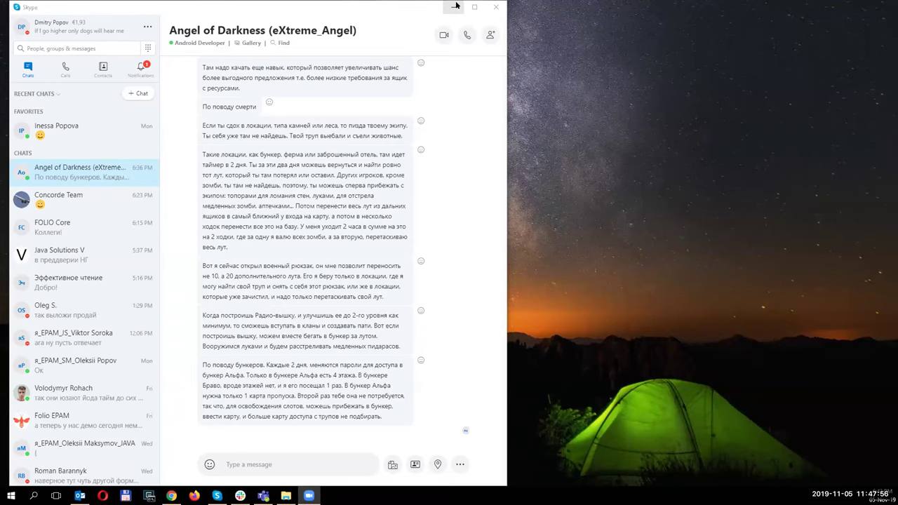
pyautogui.click(453, 7)
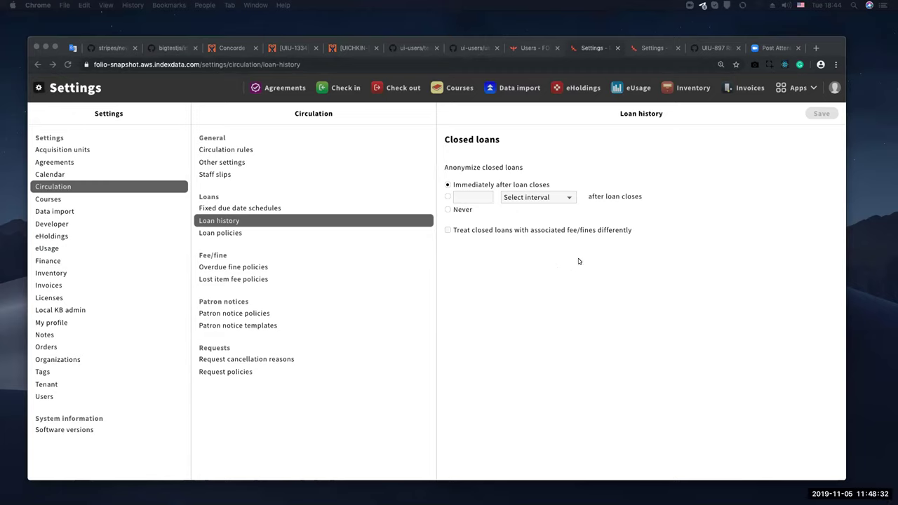
# Treat closed loans with fees/fines differently, adding and then removing a payment method exception.
pyautogui.click(445, 231)
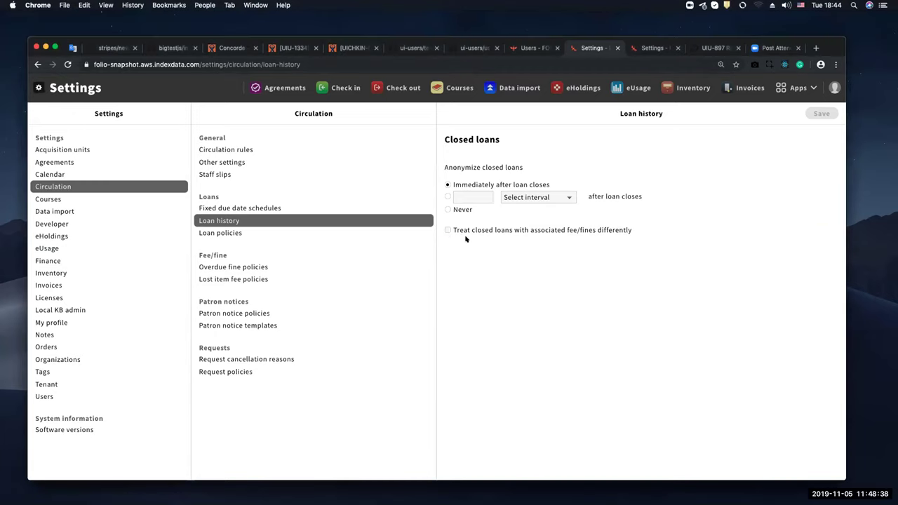
pyautogui.click(452, 232)
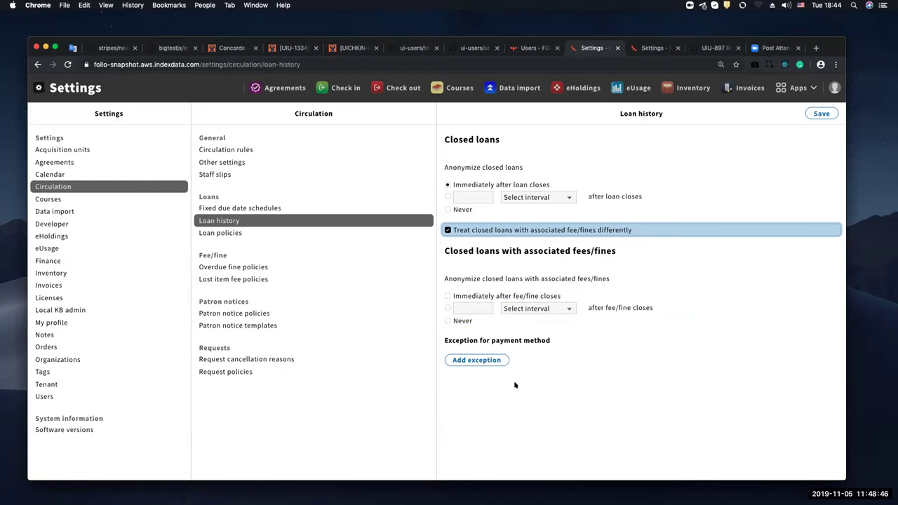
pyautogui.click(474, 360)
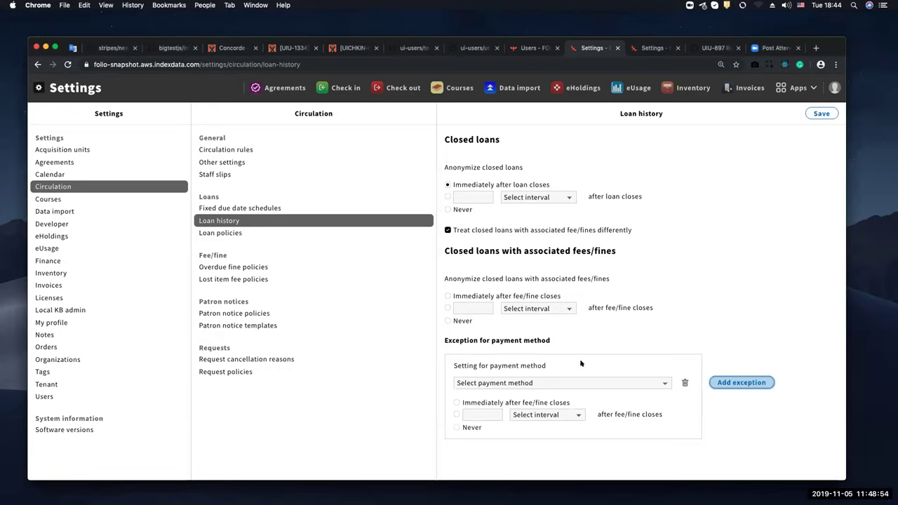
pyautogui.click(685, 382)
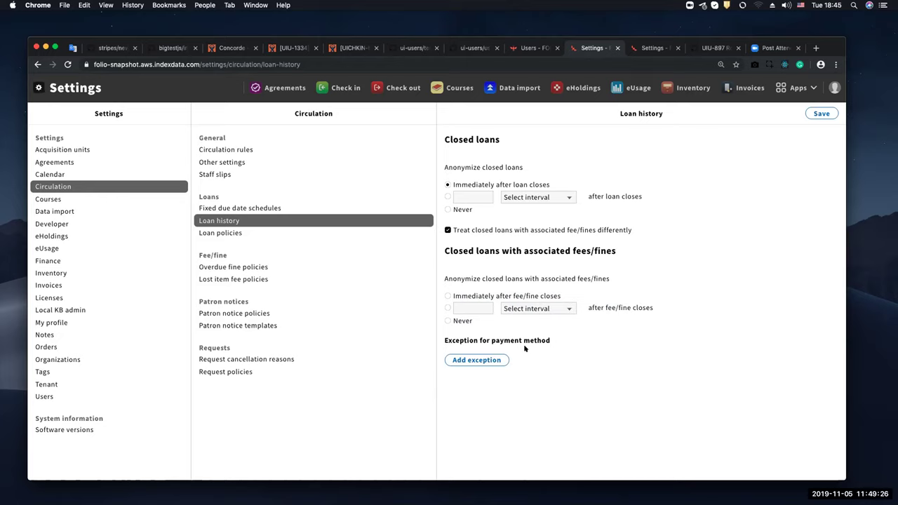
# Set the fee/fine anonymization interval to 1 Day(s) and try saving.
pyautogui.click(568, 309)
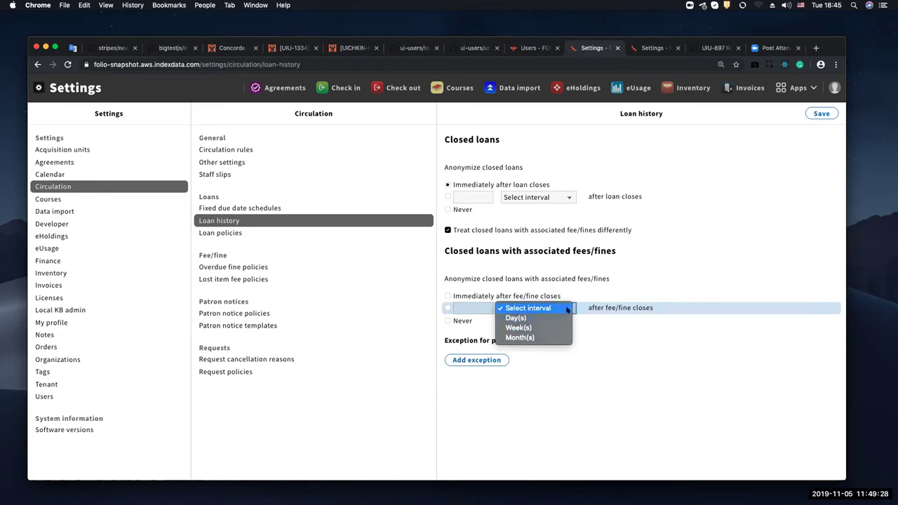
pyautogui.click(559, 318)
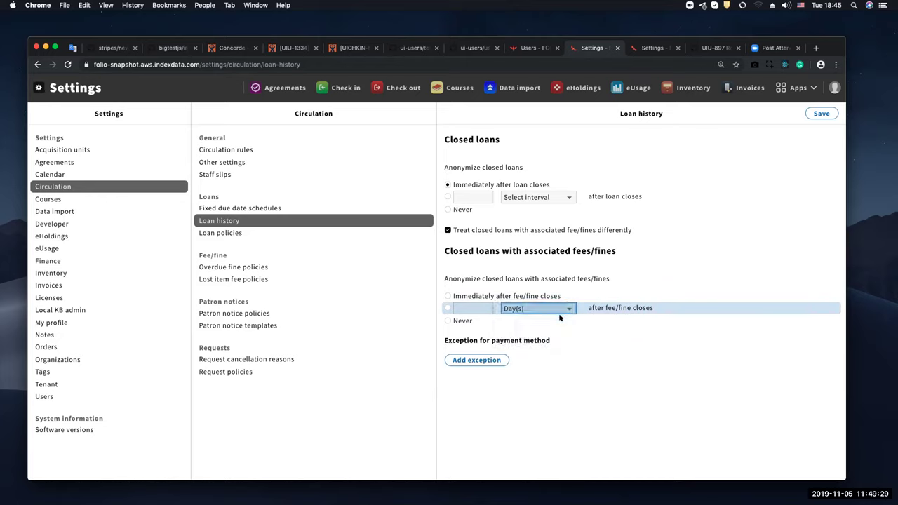
pyautogui.click(484, 307)
pyautogui.write('1')
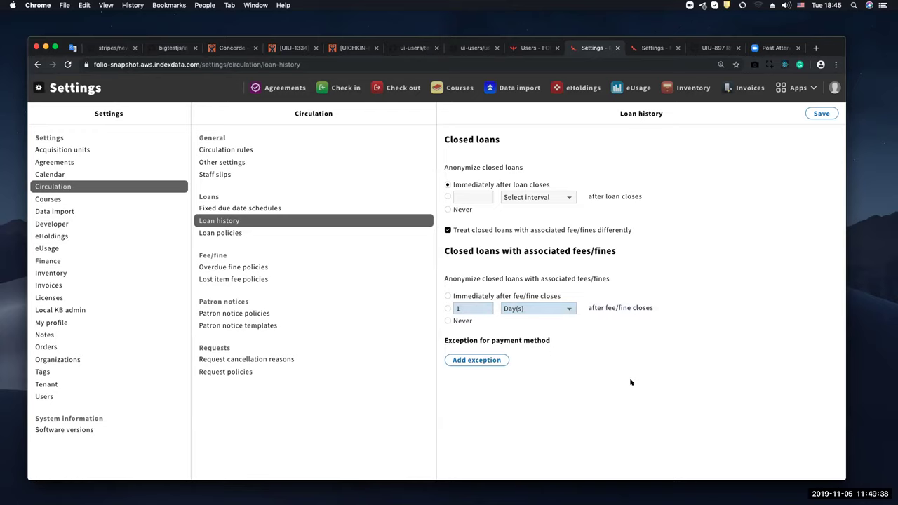
pyautogui.click(820, 113)
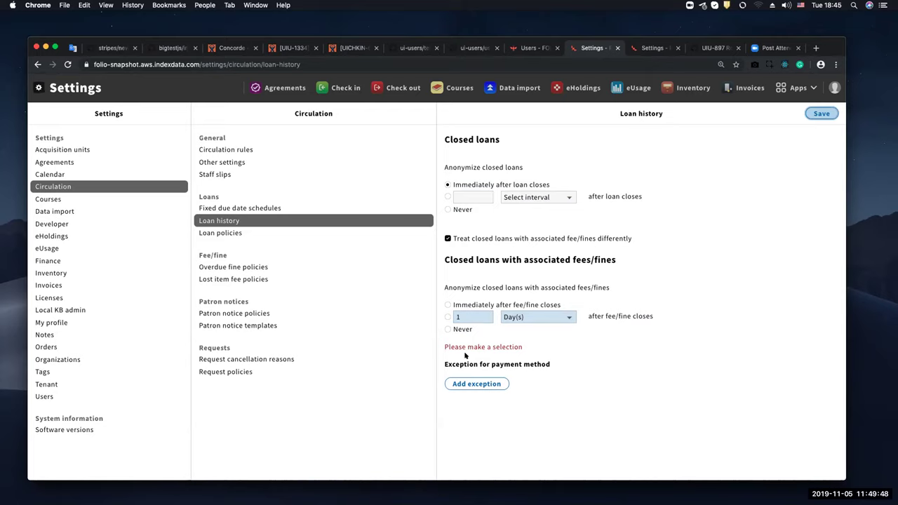
# Select the interval option, test amounts 0, -1 and 100, then clear the amount.
pyautogui.tripleClick(447, 329)
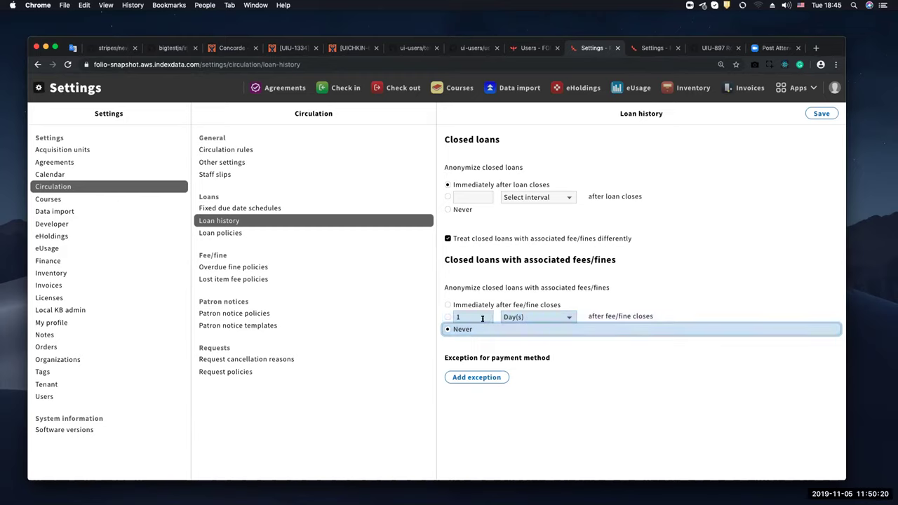
pyautogui.click(483, 316)
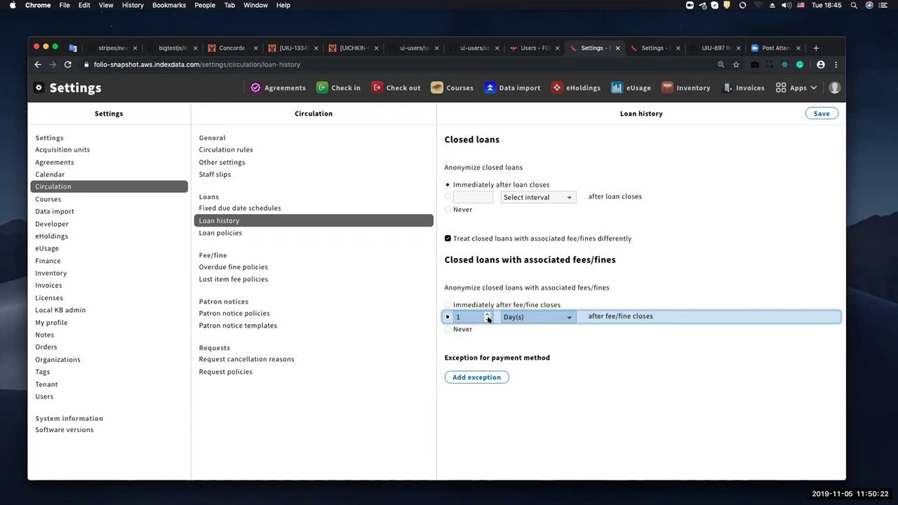
pyautogui.click(495, 320)
pyautogui.click(496, 320)
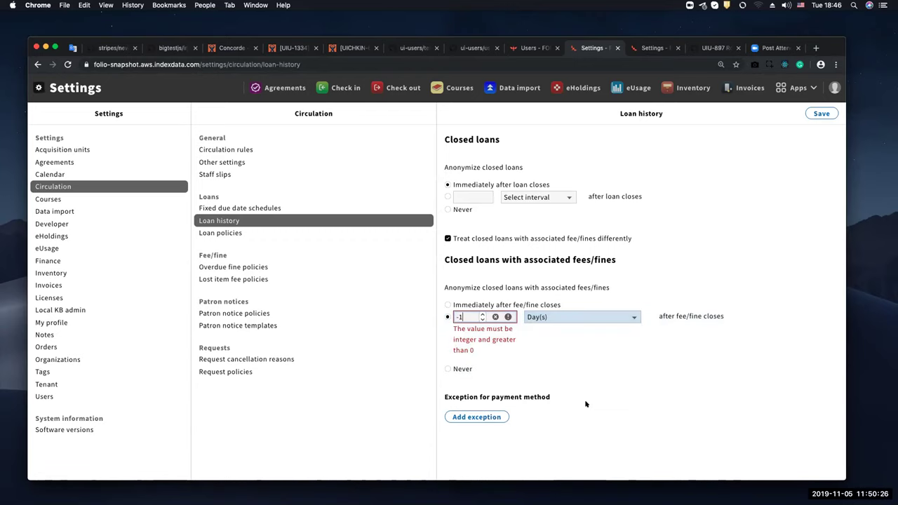
pyautogui.click(482, 313)
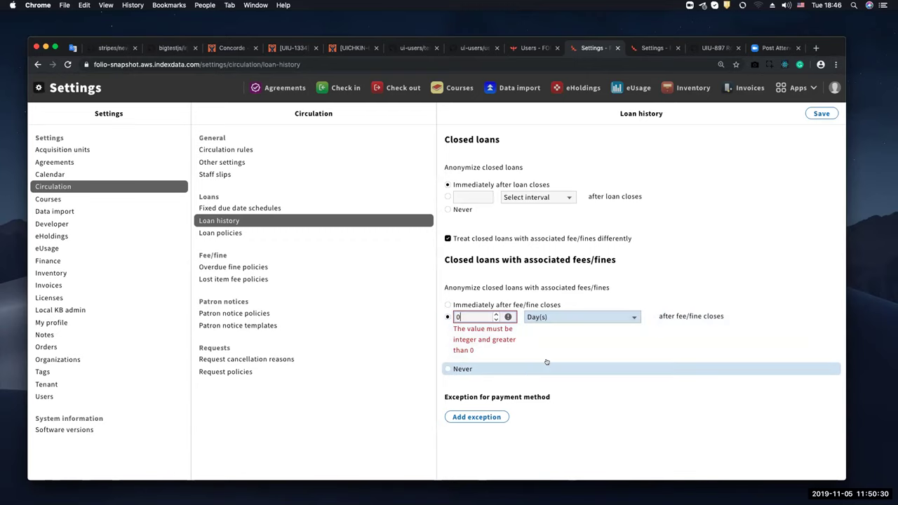
pyautogui.click(458, 318)
pyautogui.write('1000')
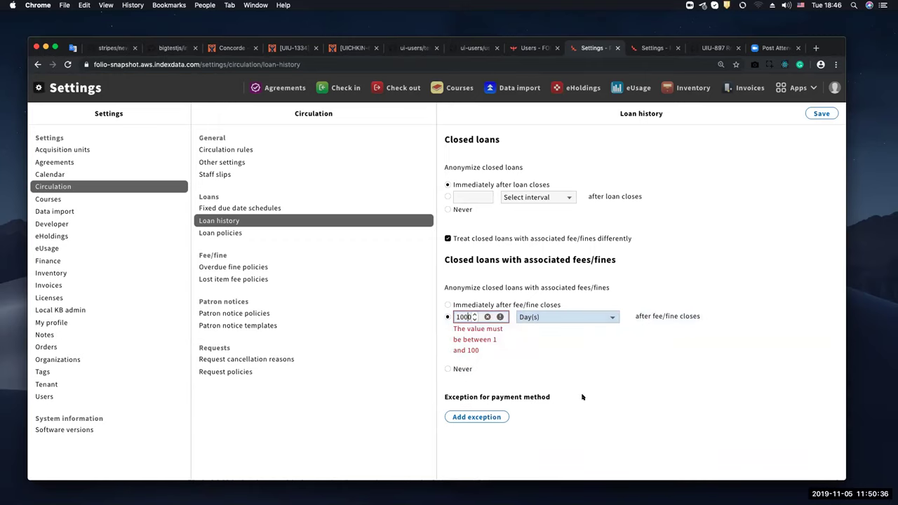
pyautogui.press('BackSpace')
pyautogui.press('BackSpace')
pyautogui.press('BackSpace')
pyautogui.press('BackSpace')
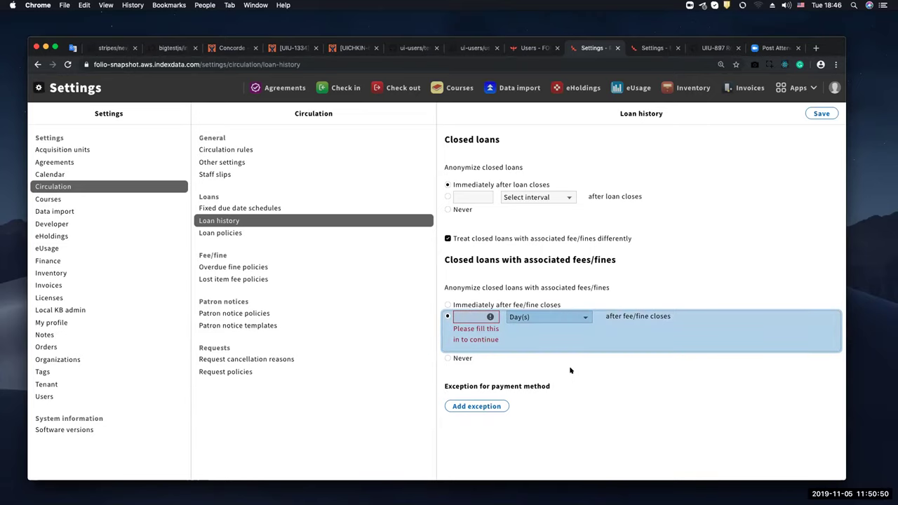
# Reset the interval to 1 Day(s), add a payment method exception, then head to Inventory.
pyautogui.click(585, 318)
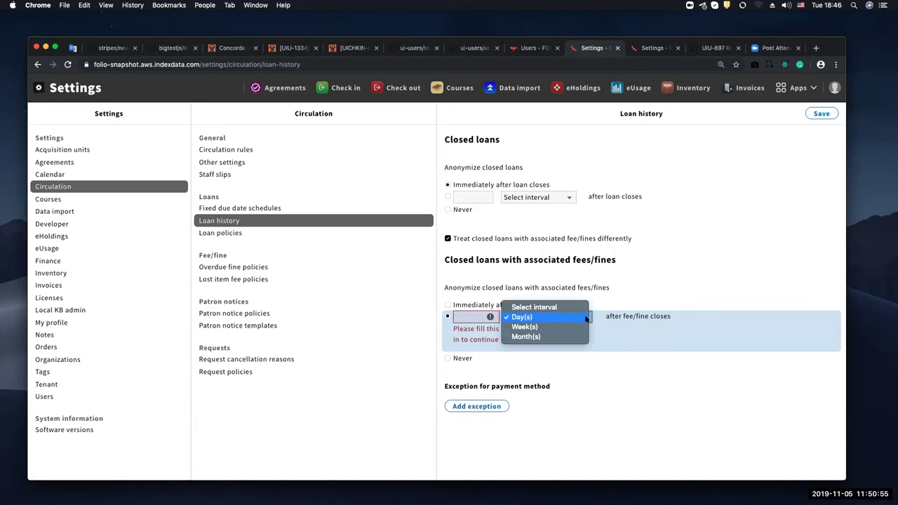
pyautogui.click(538, 307)
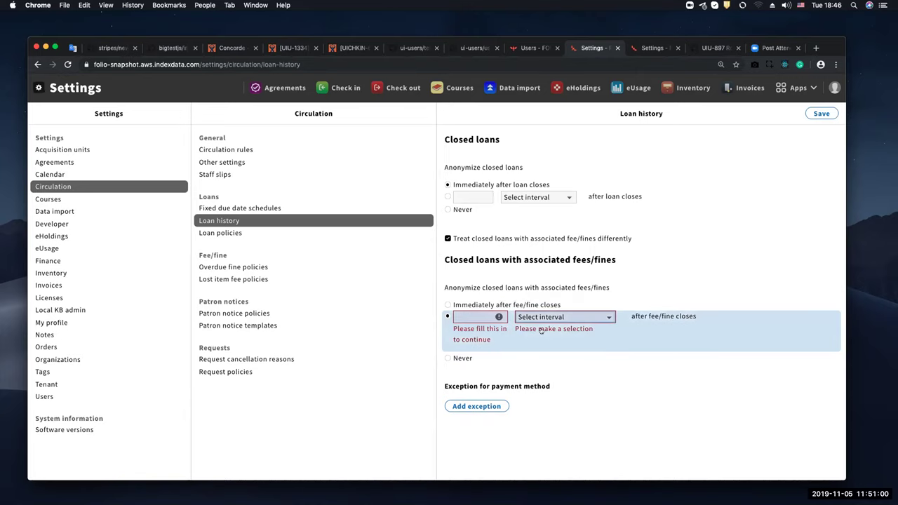
pyautogui.click(601, 317)
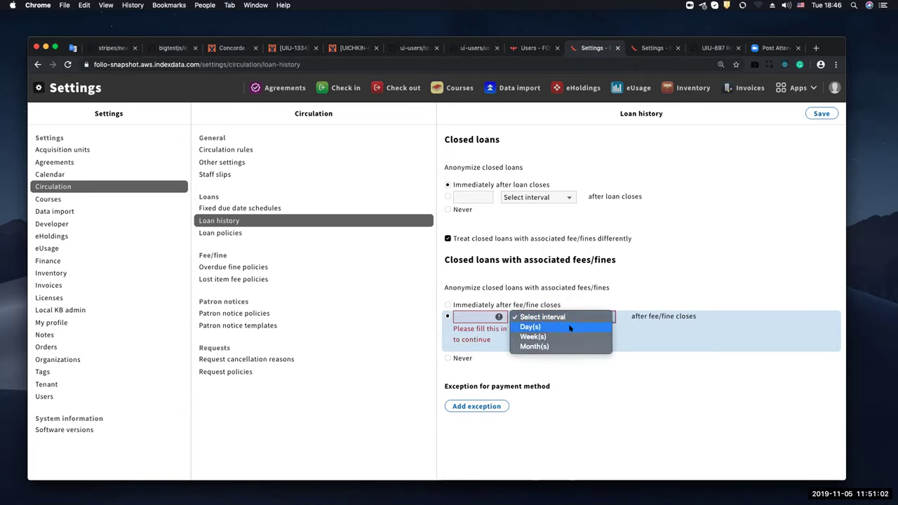
pyautogui.press('Return')
pyautogui.click(476, 314)
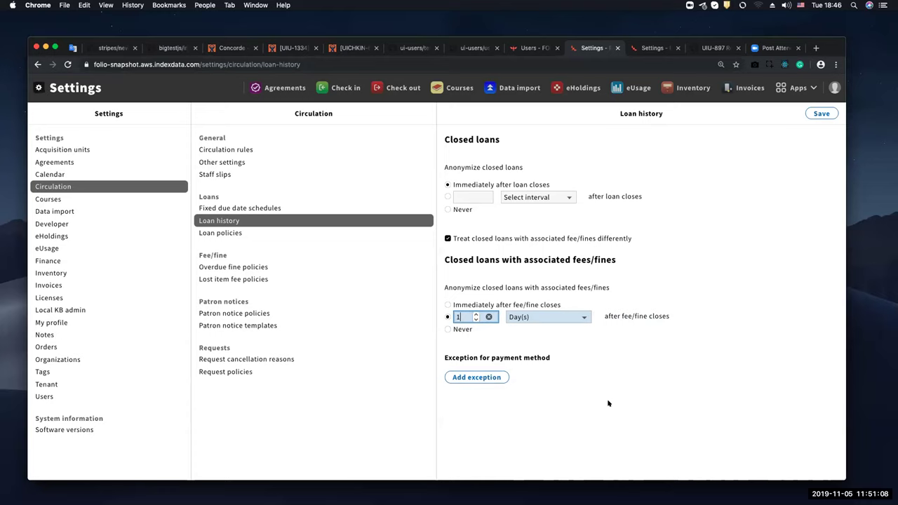
pyautogui.click(477, 377)
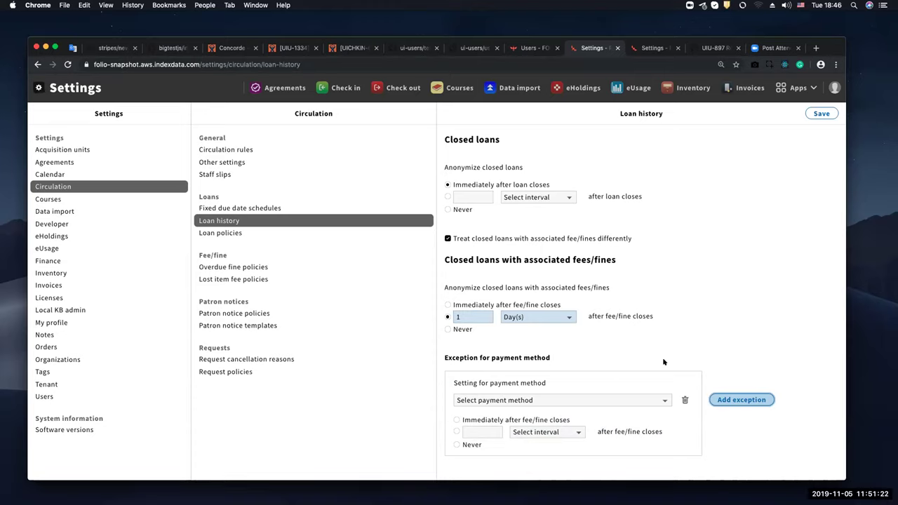
pyautogui.click(682, 89)
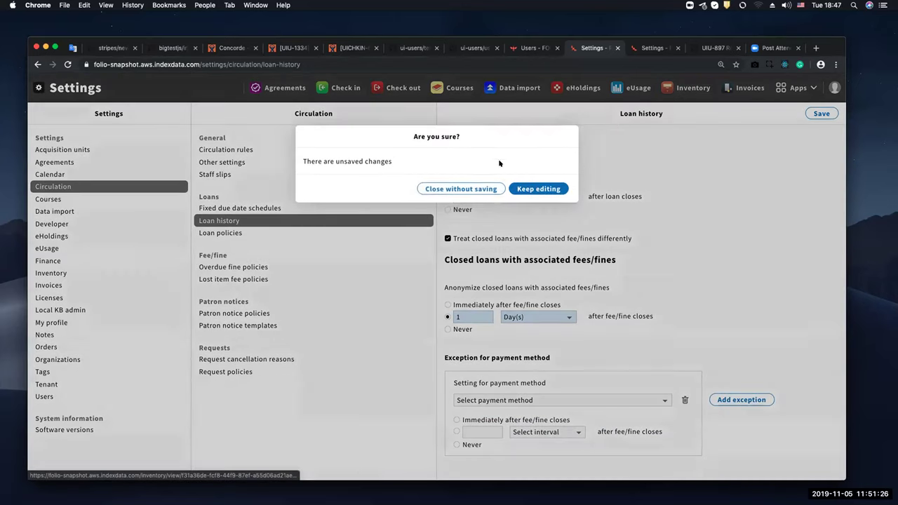
pyautogui.click(483, 185)
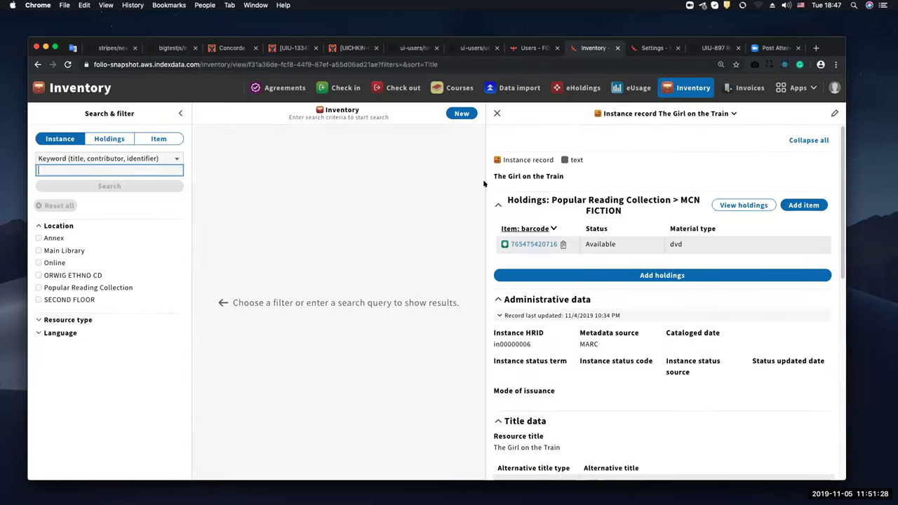
pyautogui.click(87, 288)
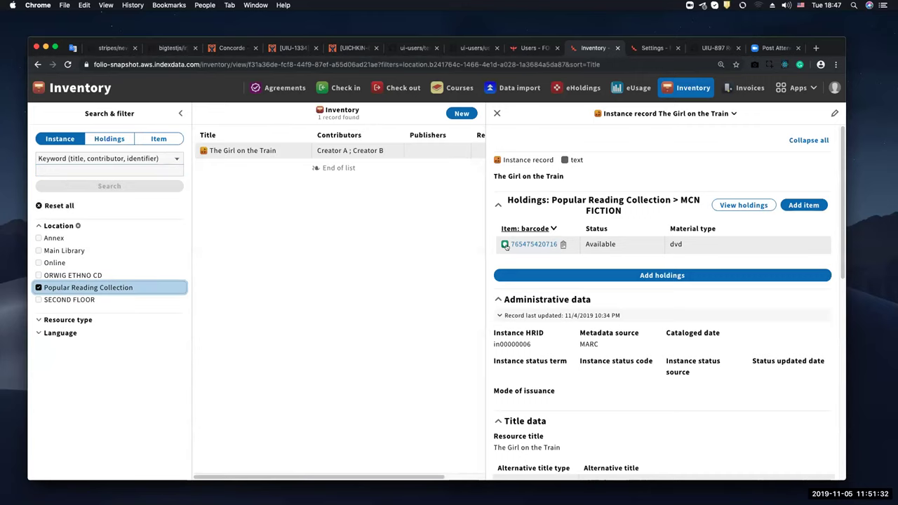
pyautogui.click(562, 244)
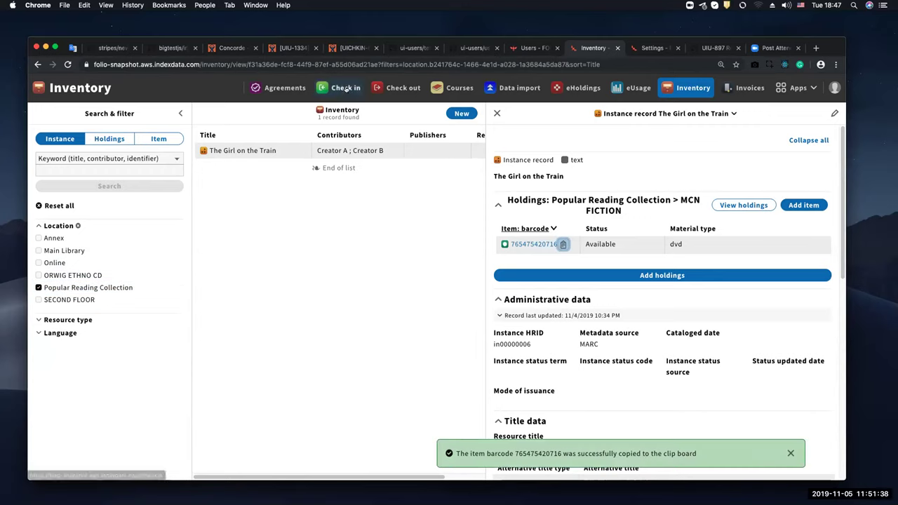
pyautogui.click(345, 87)
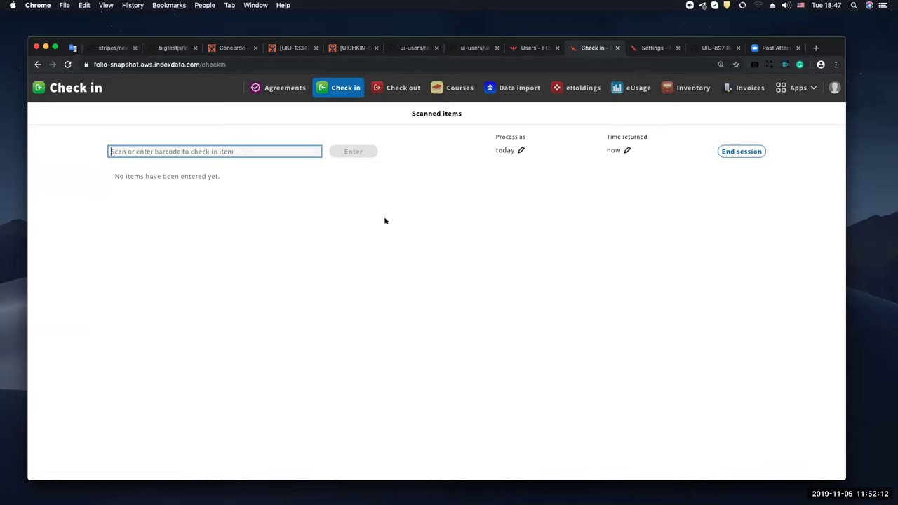
pyautogui.rightClick(212, 148)
pyautogui.click(237, 211)
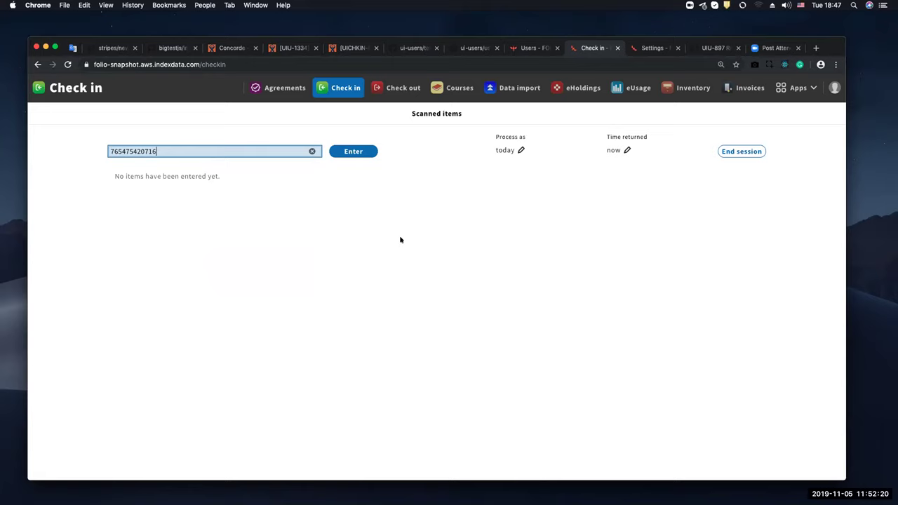
pyautogui.click(345, 151)
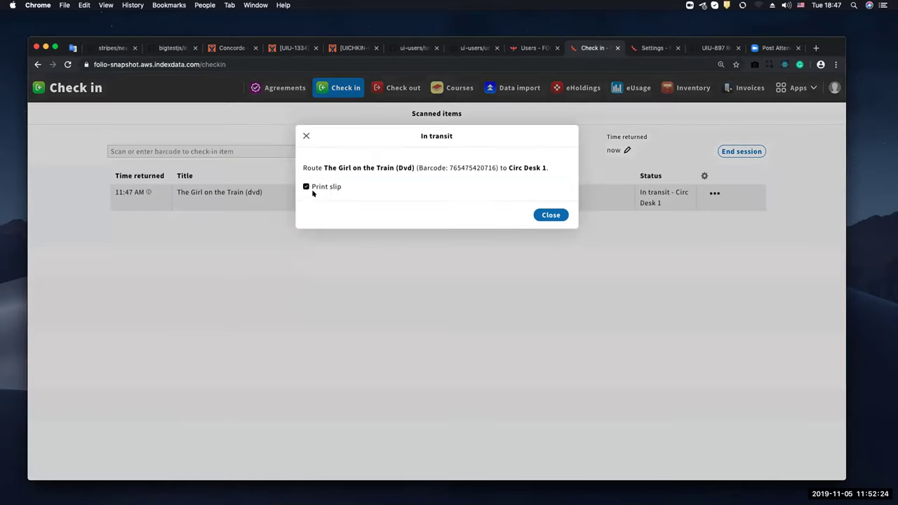
pyautogui.click(313, 192)
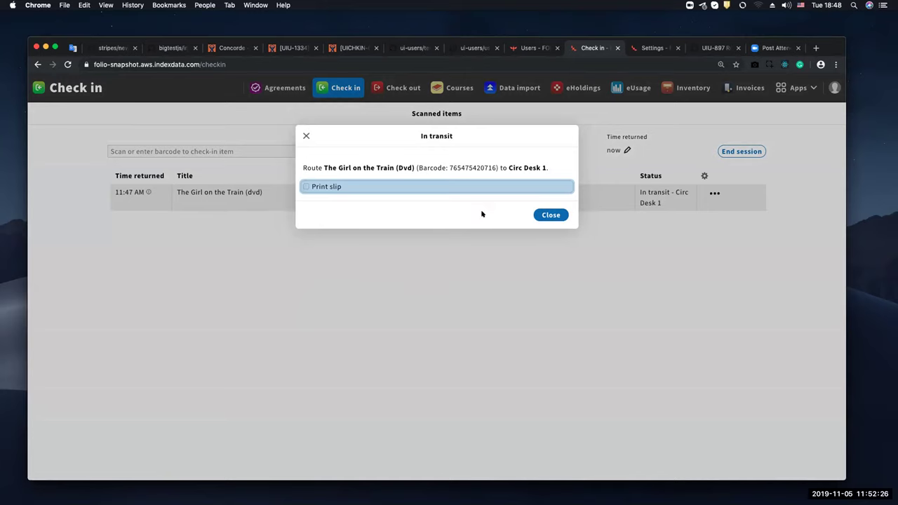
pyautogui.click(551, 215)
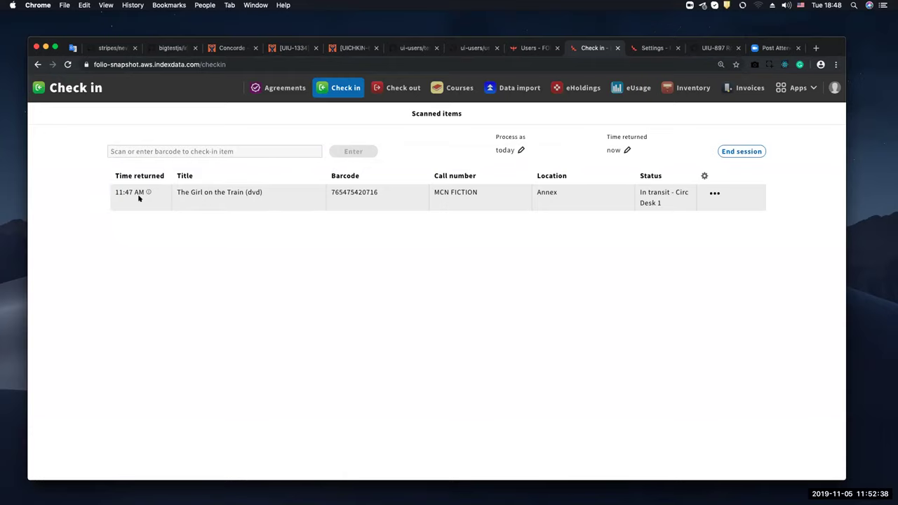
# Change the check-in return time to 01:01 PM on 11/05/2019.
pyautogui.click(613, 149)
pyautogui.click(615, 151)
pyautogui.click(615, 197)
pyautogui.click(615, 197)
pyautogui.click(615, 197)
pyautogui.click(615, 197)
pyautogui.click(615, 197)
pyautogui.click(615, 197)
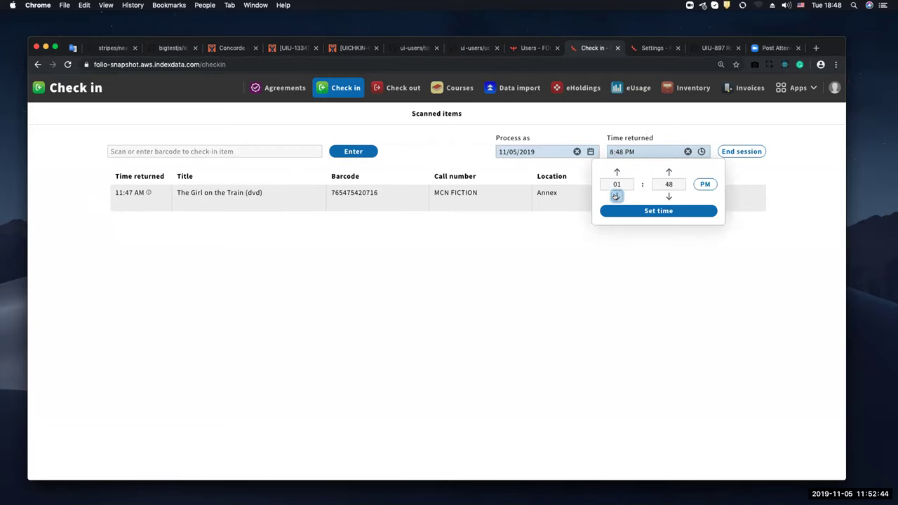
pyautogui.click(675, 183)
pyautogui.press('BackSpace')
pyautogui.press('BackSpace')
pyautogui.write('01')
pyautogui.click(671, 212)
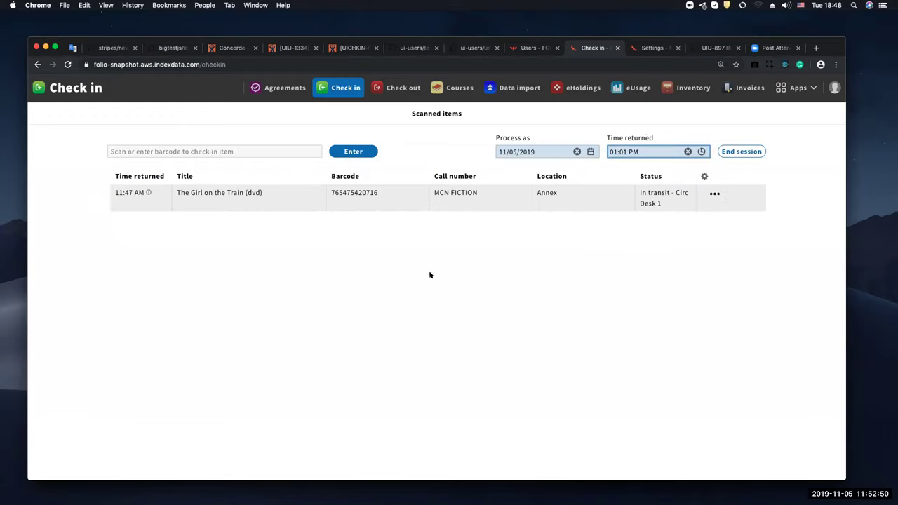
pyautogui.click(357, 152)
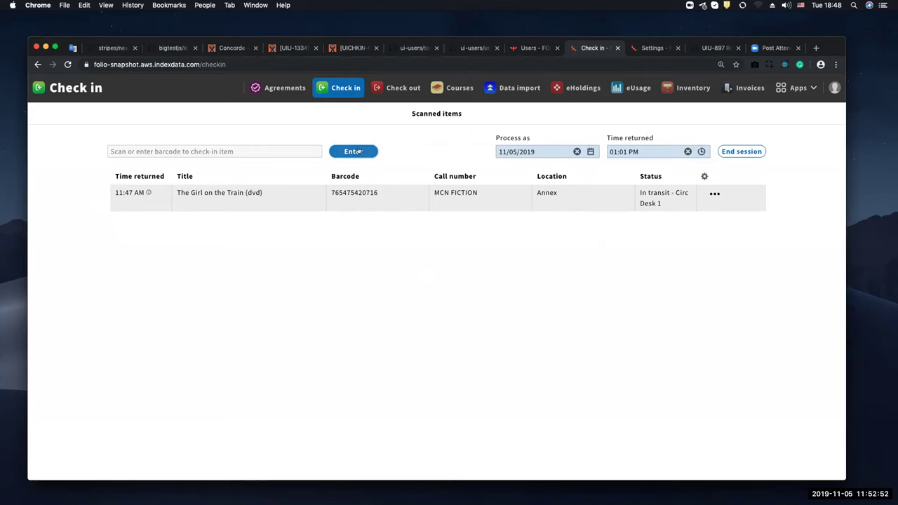
pyautogui.rightClick(240, 149)
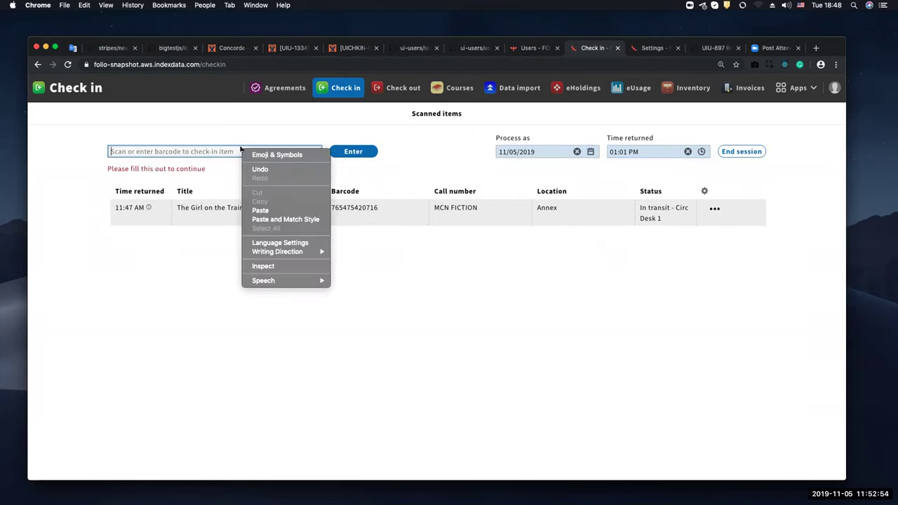
pyautogui.click(260, 210)
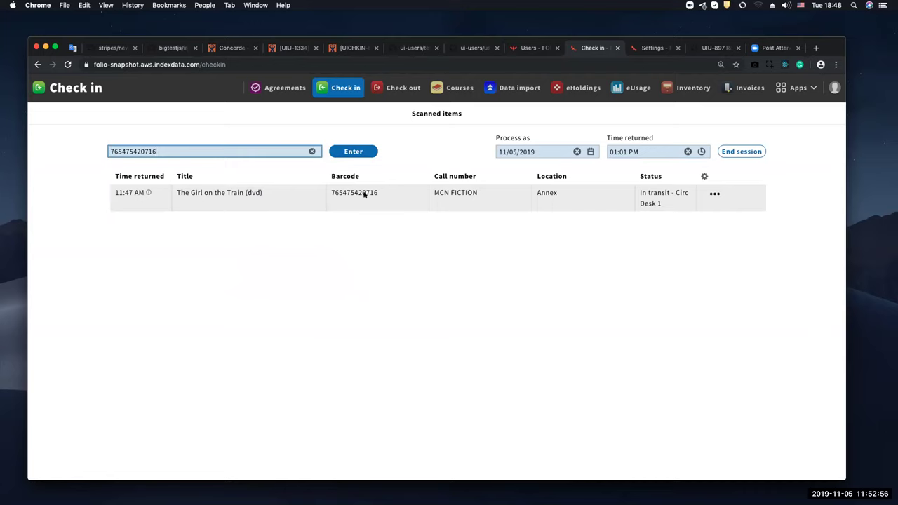
pyautogui.click(338, 152)
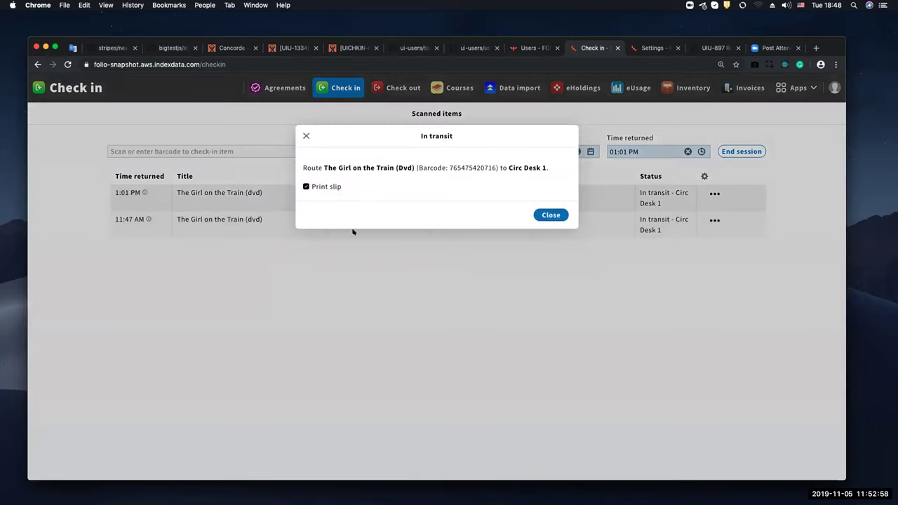
pyautogui.click(542, 215)
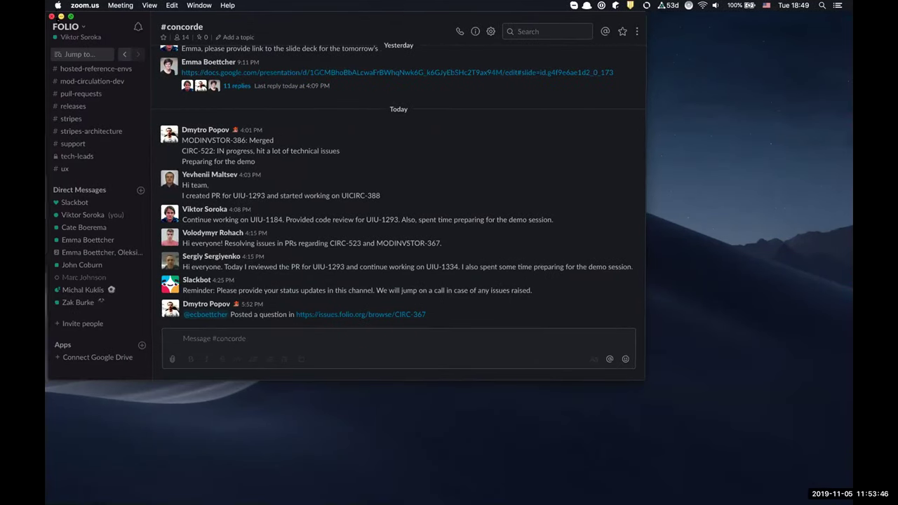
# Minimize Slack and switch back to the FOLIO browser window.
pyautogui.click(64, 16)
pyautogui.hotkey('ctrl', 'Right')
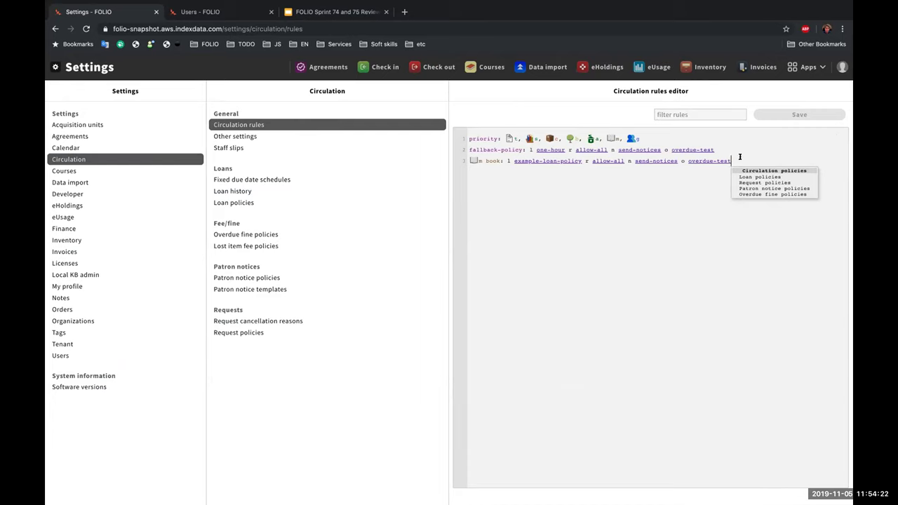
pyautogui.press('Return')
pyautogui.press('Down')
pyautogui.press('Down')
pyautogui.press('Down')
pyautogui.press('Down')
pyautogui.press('Down')
pyautogui.press('Down')
pyautogui.press('Down')
pyautogui.press('Down')
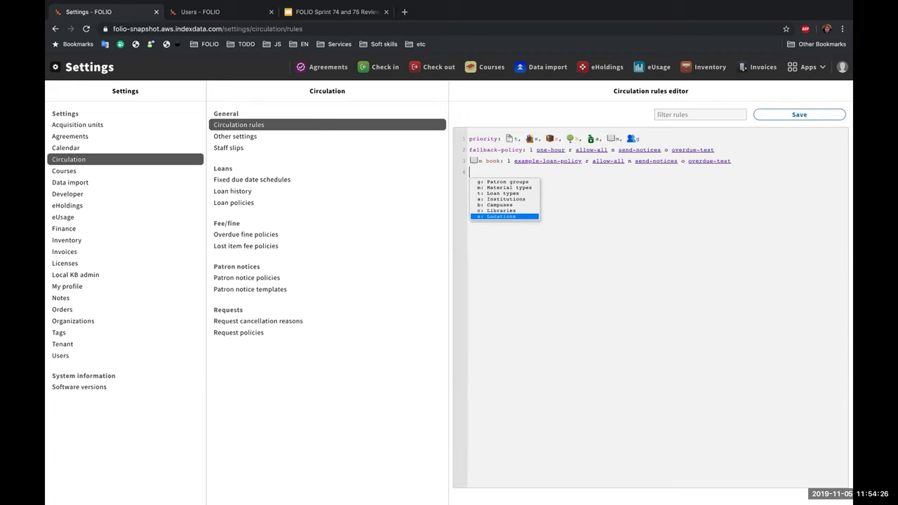
pyautogui.press('Return')
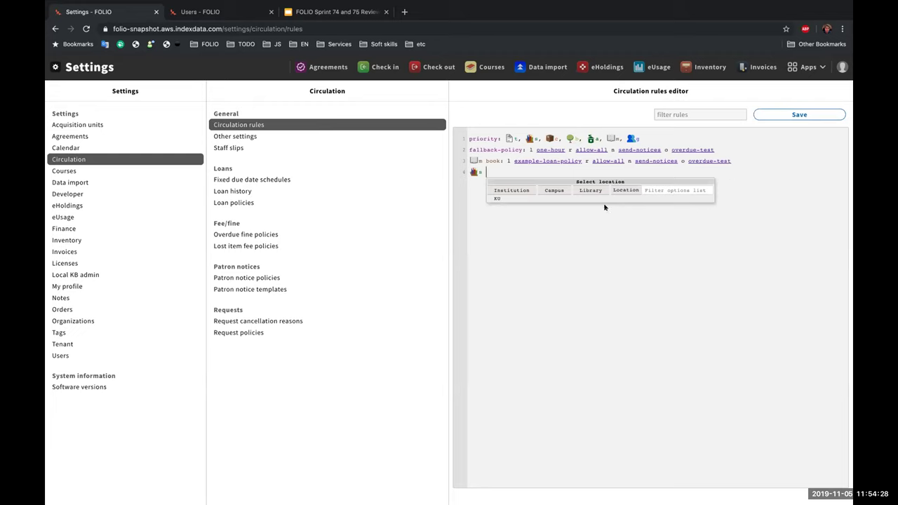
pyautogui.click(506, 198)
pyautogui.click(555, 204)
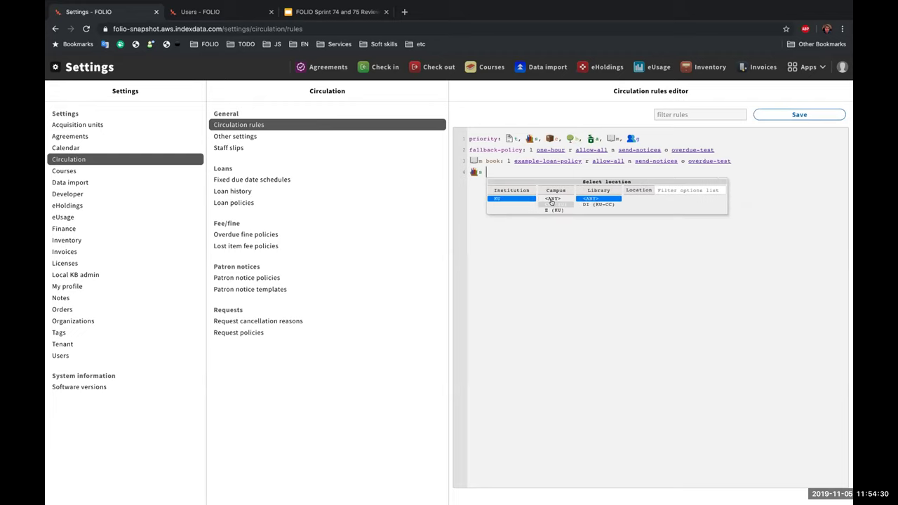
pyautogui.click(598, 204)
pyautogui.click(645, 200)
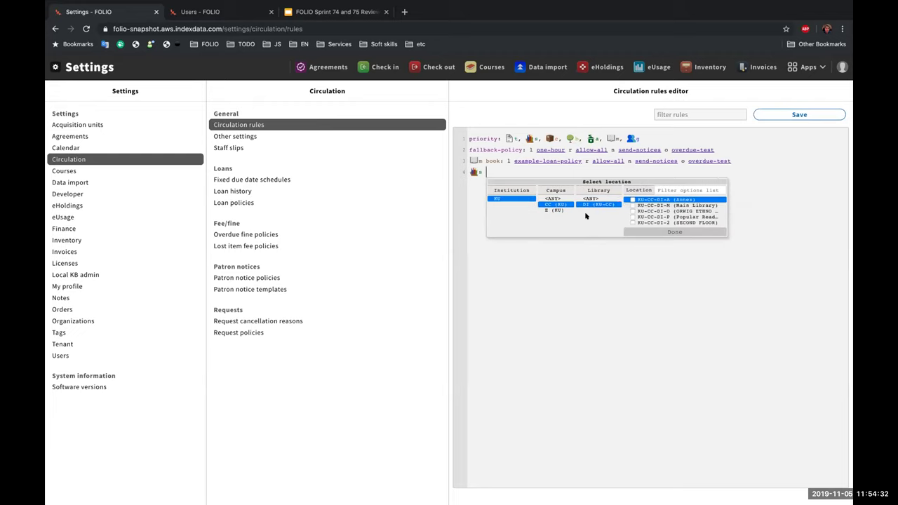
pyautogui.click(625, 200)
pyautogui.click(673, 190)
pyautogui.write('An')
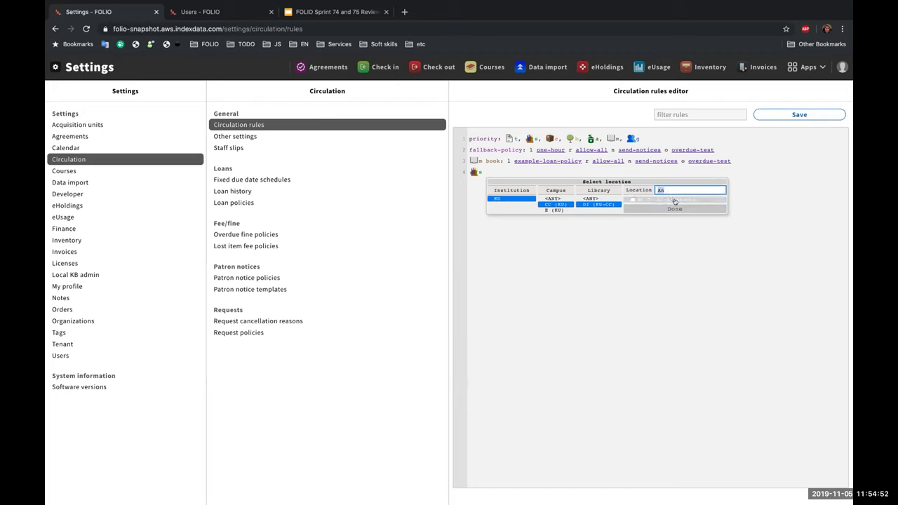
pyautogui.press('BackSpace')
pyautogui.press('BackSpace')
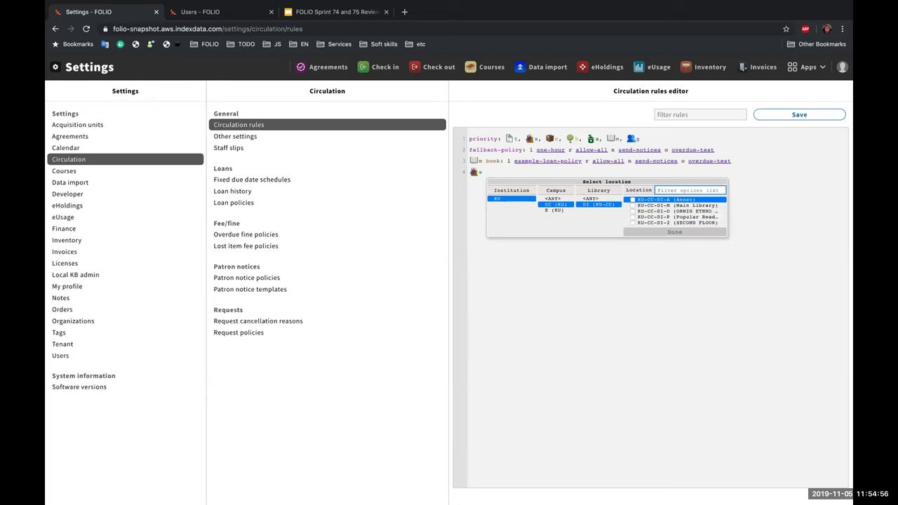
pyautogui.write('cc')
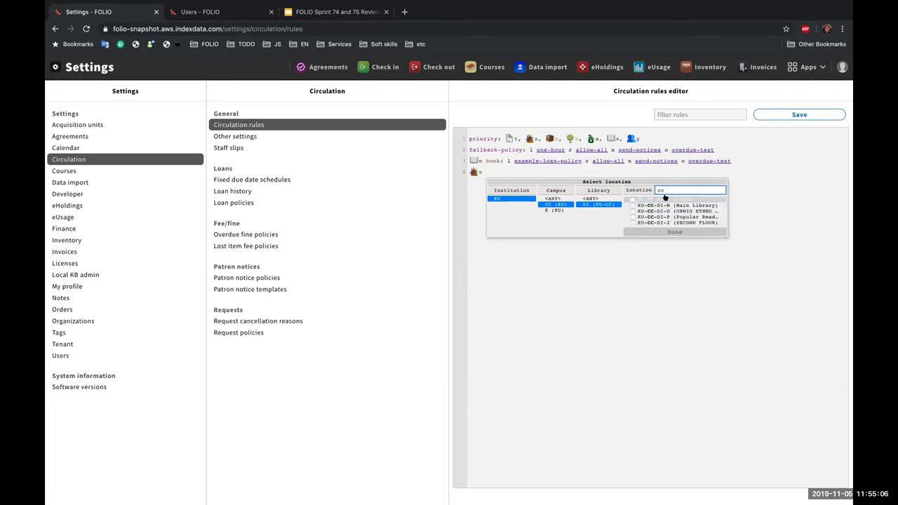
pyautogui.press('BackSpace')
pyautogui.press('BackSpace')
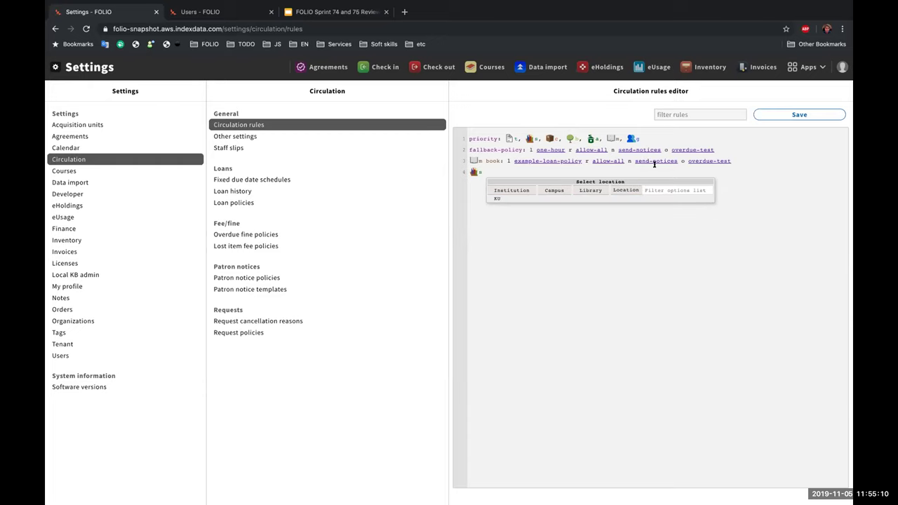
pyautogui.press('BackSpace')
pyautogui.press('BackSpace')
pyautogui.press('BackSpace')
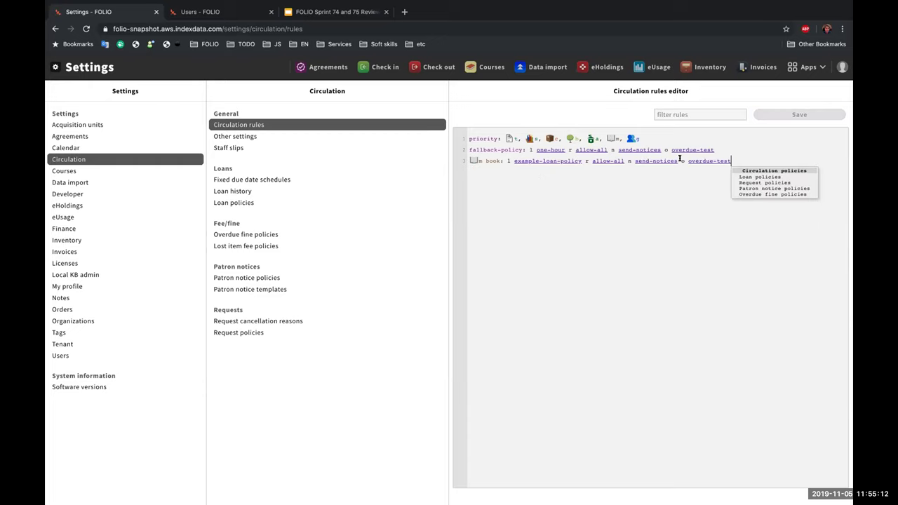
pyautogui.click(680, 160)
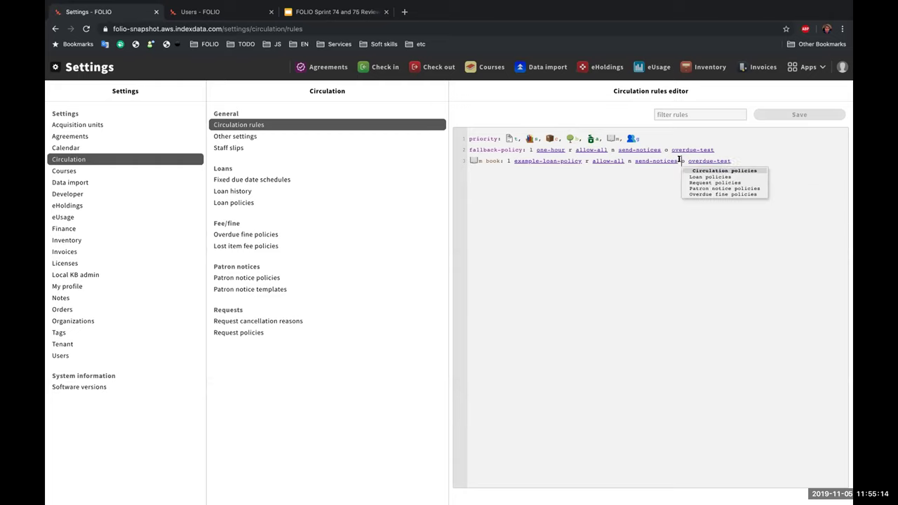
pyautogui.click(274, 236)
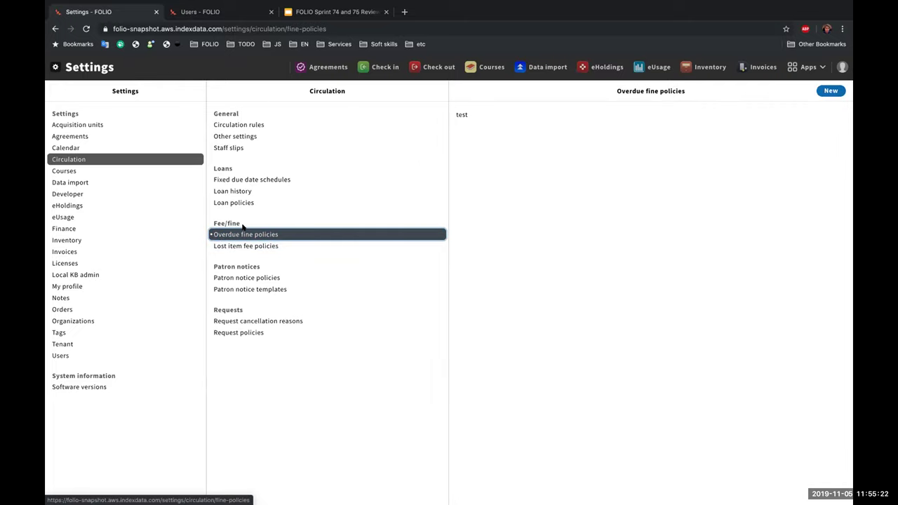
pyautogui.click(486, 135)
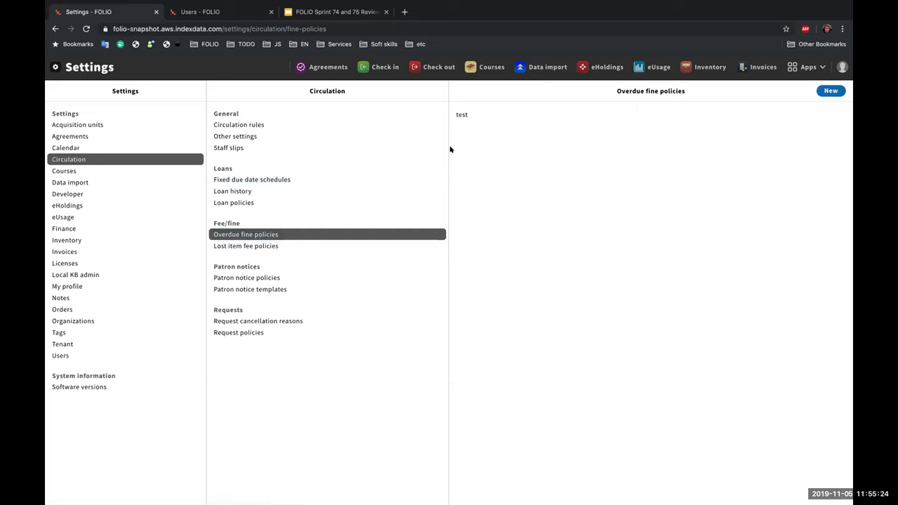
pyautogui.click(301, 124)
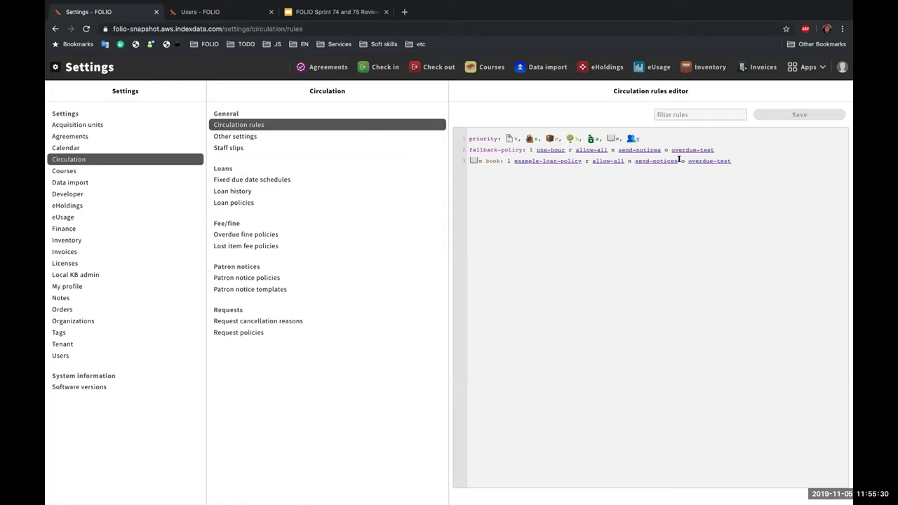
# Delete the overdue policy from book rule line 3 and attempt to save the rules.
pyautogui.doubleClick(708, 160)
pyautogui.press('BackSpace')
pyautogui.press('BackSpace')
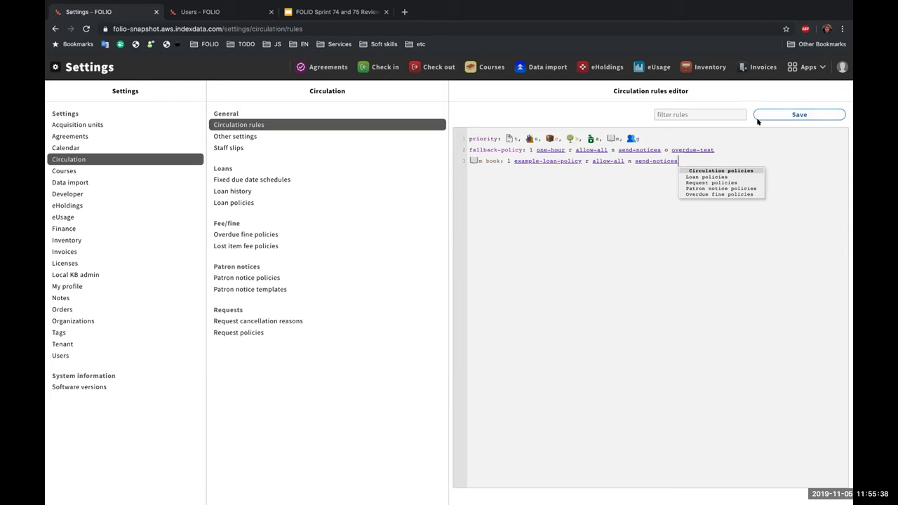
pyautogui.click(730, 34)
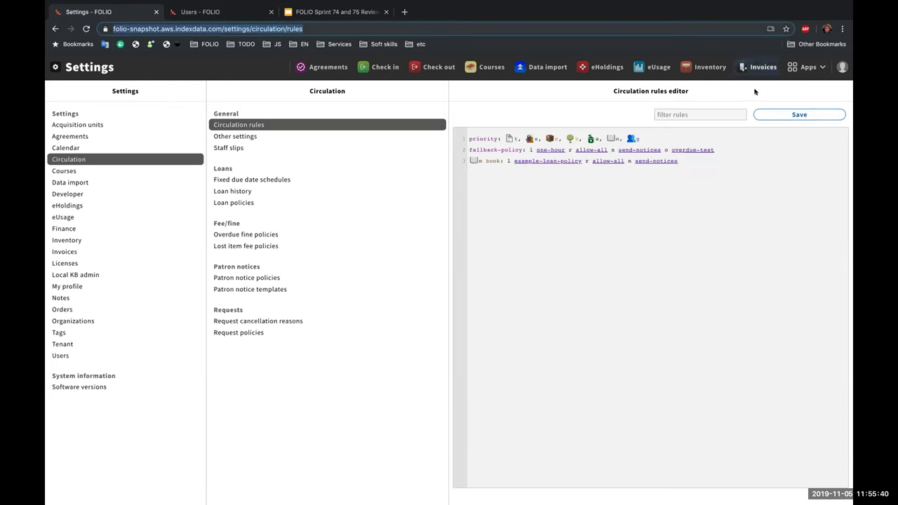
pyautogui.click(781, 114)
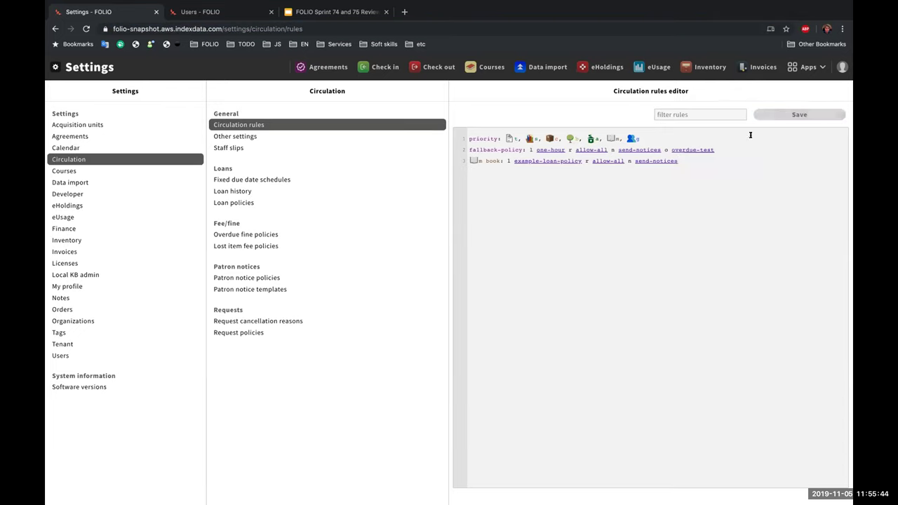
pyautogui.click(678, 161)
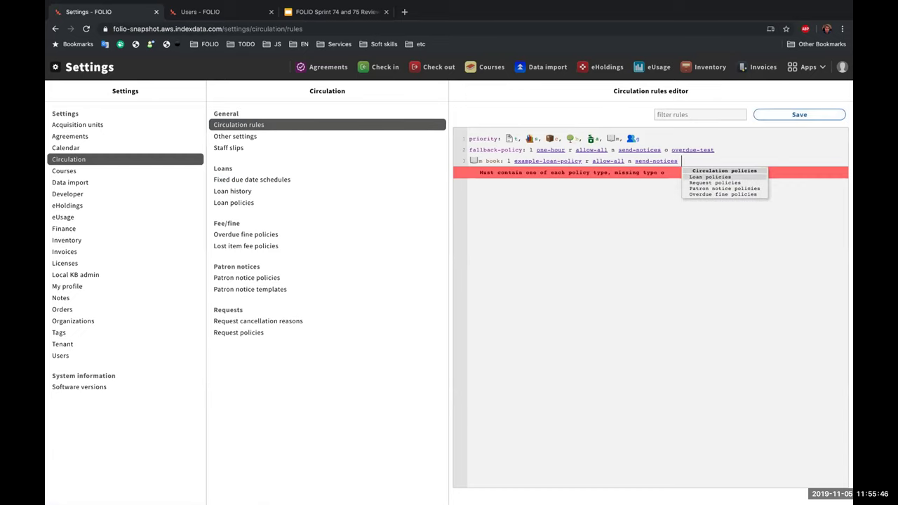
# Add the 'o test' overdue policy to the book rule and delete the duplicate test entry.
pyautogui.write('o')
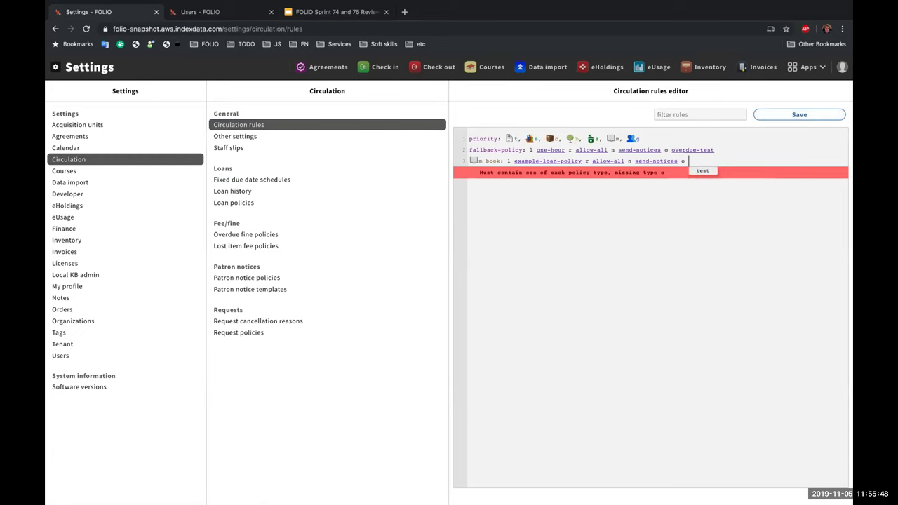
pyautogui.press('Return')
pyautogui.write('o test')
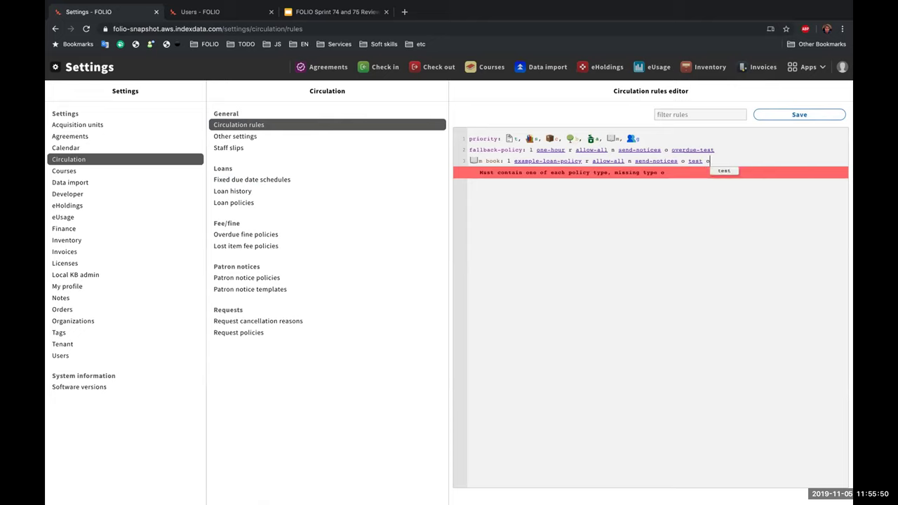
pyautogui.press('Return')
pyautogui.click(779, 114)
pyautogui.doubleClick(739, 160)
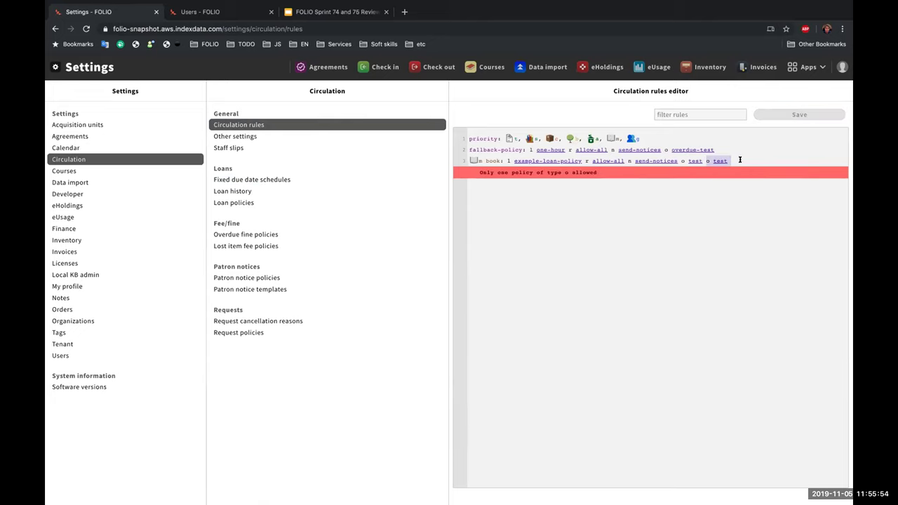
pyautogui.press('BackSpace')
pyautogui.press('BackSpace')
pyautogui.press('BackSpace')
pyautogui.press('BackSpace')
pyautogui.press('BackSpace')
pyautogui.press('BackSpace')
pyautogui.press('BackSpace')
pyautogui.press('BackSpace')
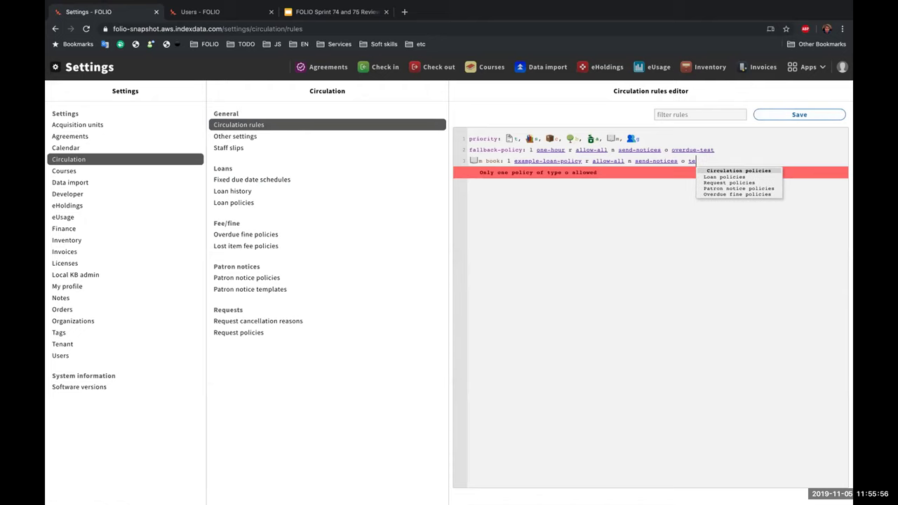
pyautogui.click(783, 115)
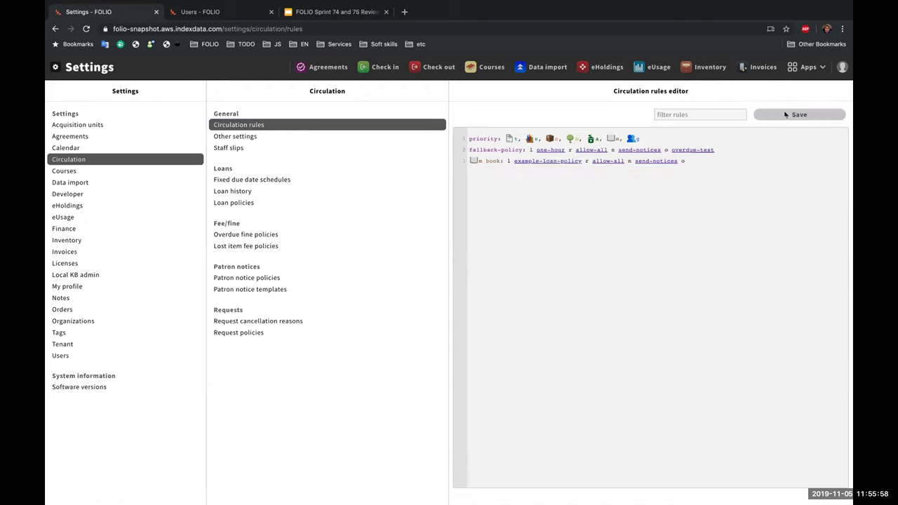
# Insert the test policy at the end of the book rule, save, and show Overdue fine policies.
pyautogui.click(692, 160)
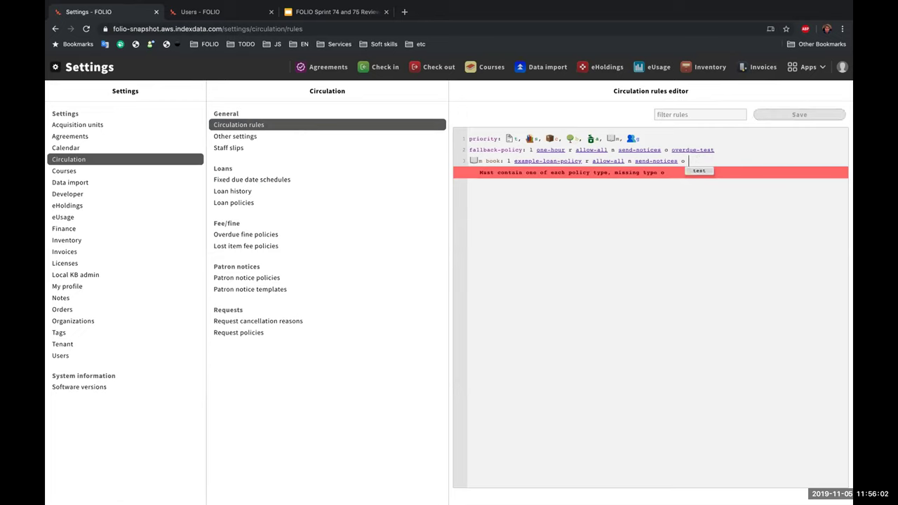
pyautogui.click(698, 171)
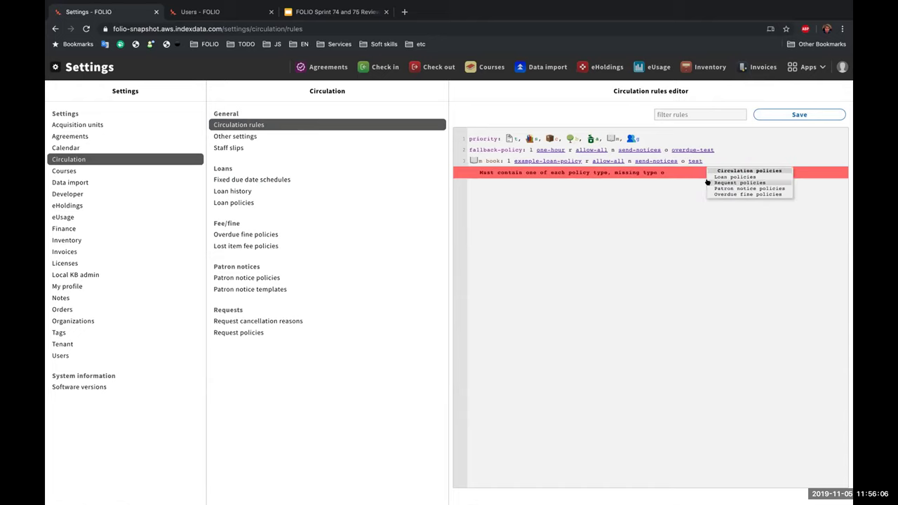
pyautogui.click(775, 111)
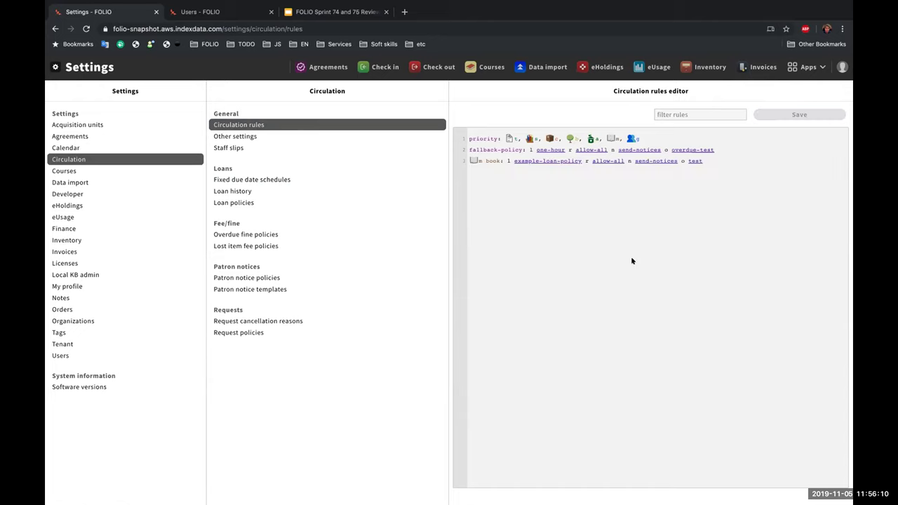
pyautogui.doubleClick(694, 160)
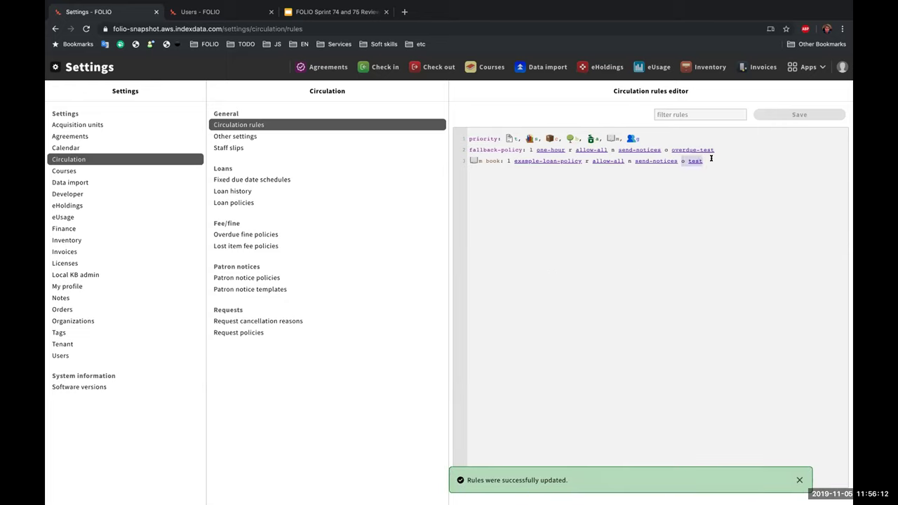
pyautogui.tripleClick(489, 179)
pyautogui.click(489, 183)
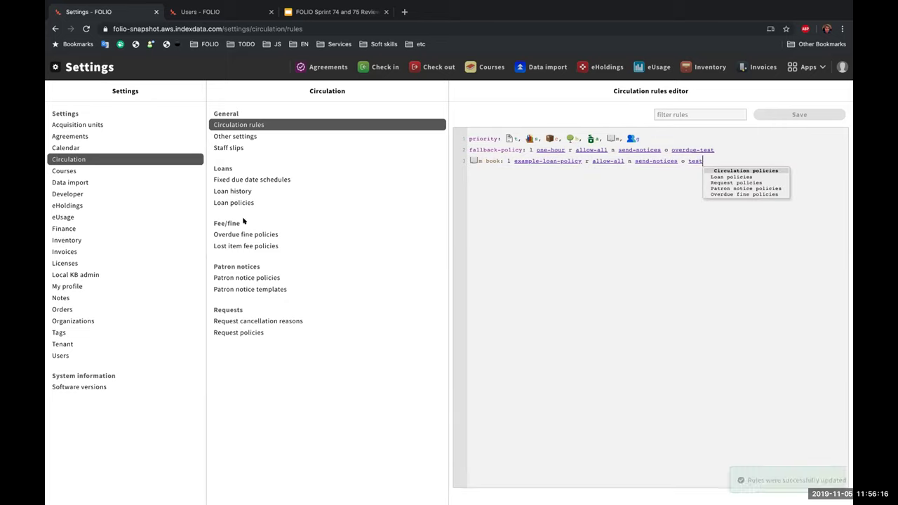
pyautogui.click(289, 234)
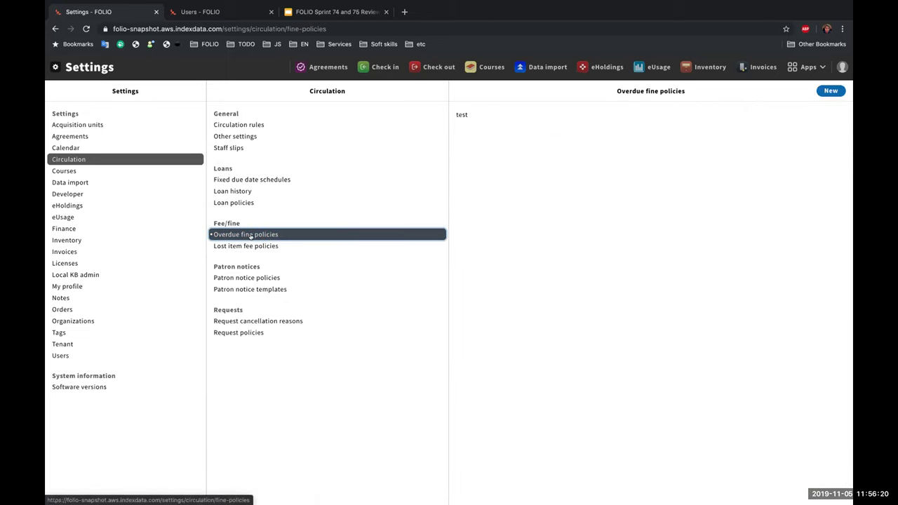
# Review the test overdue fine policy's details and edit form, closing both without changes.
pyautogui.click(491, 115)
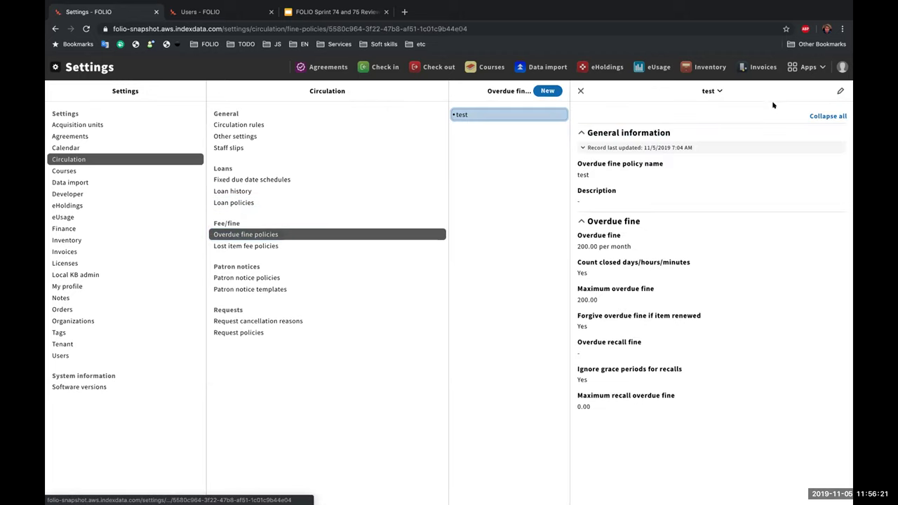
pyautogui.click(840, 90)
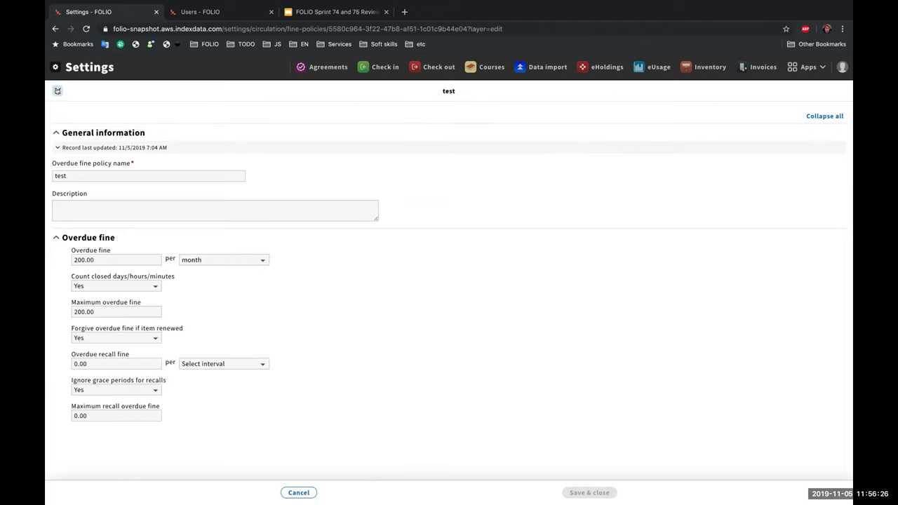
pyautogui.click(57, 90)
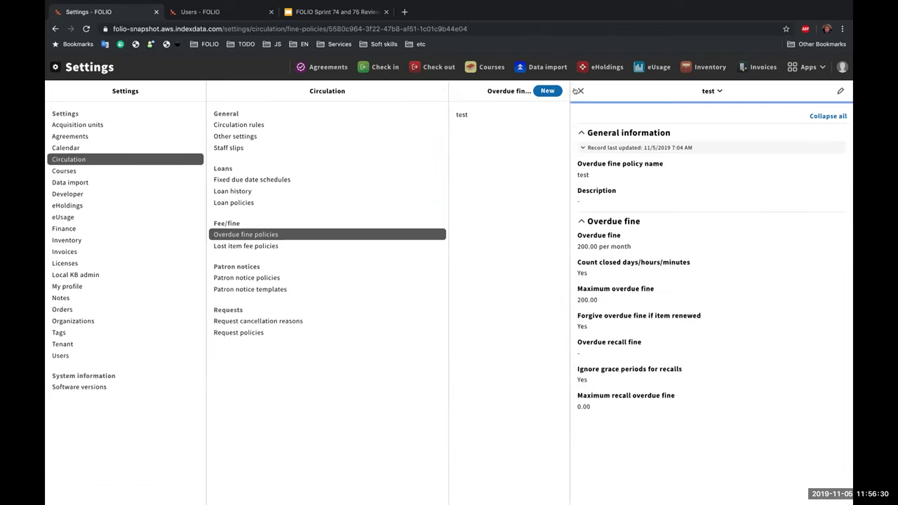
pyautogui.click(580, 90)
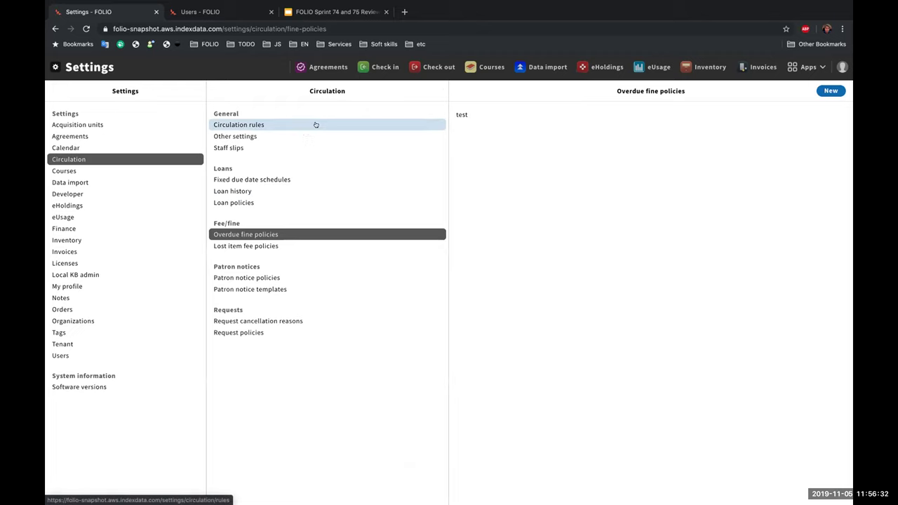
pyautogui.click(211, 14)
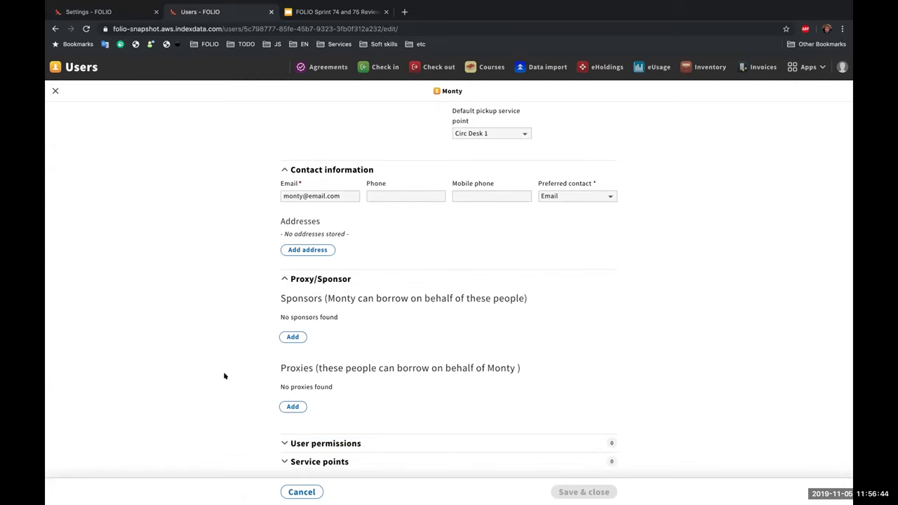
# Grant the user the Users: User loans view permission via a 'Lo' search and save.
pyautogui.scroll(4, 173, 335)
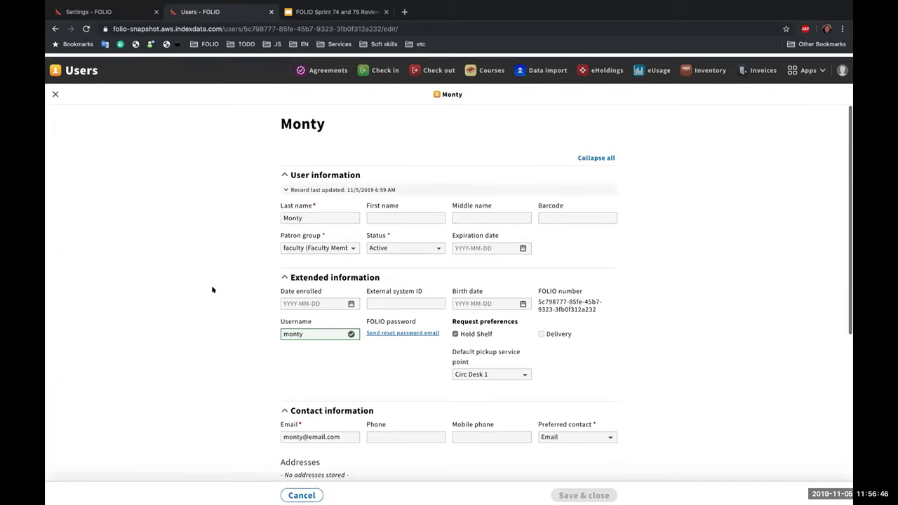
pyautogui.scroll(-3, 199, 360)
pyautogui.click(301, 443)
pyautogui.scroll(-1, 226, 427)
pyautogui.click(305, 439)
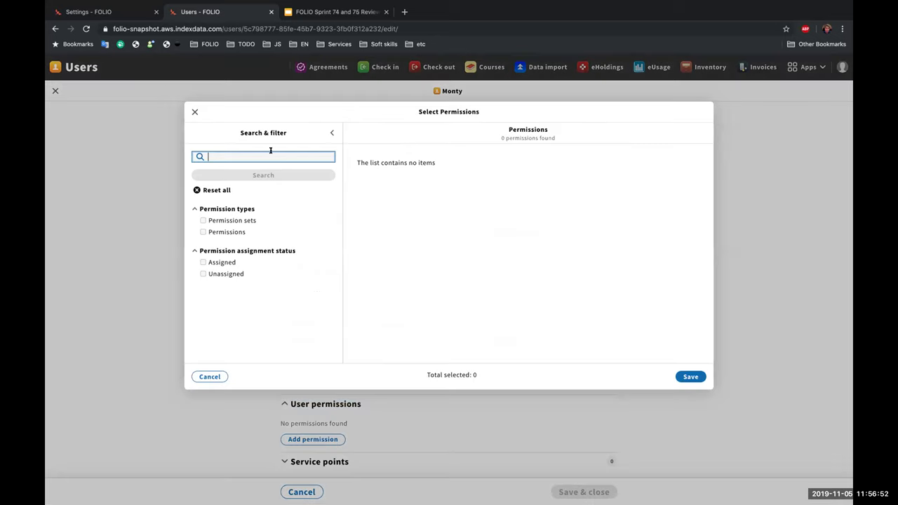
pyautogui.click(270, 152)
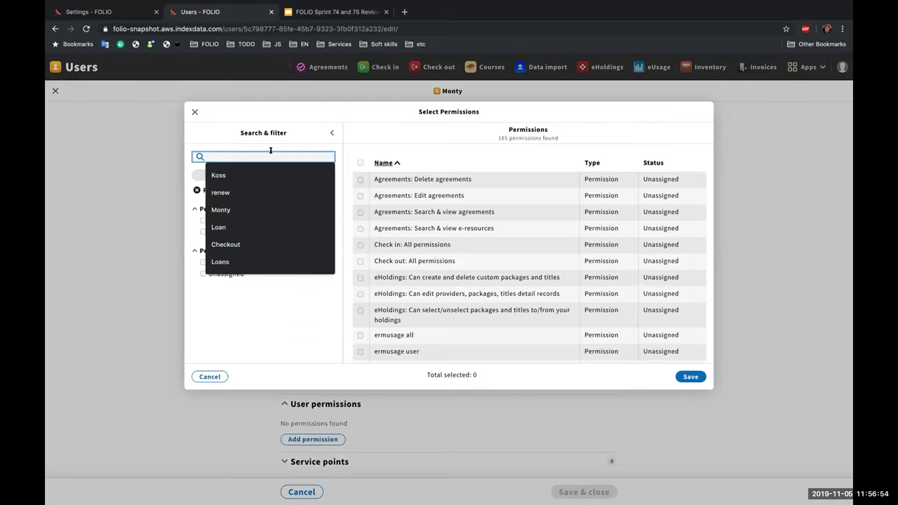
pyautogui.write('Loan')
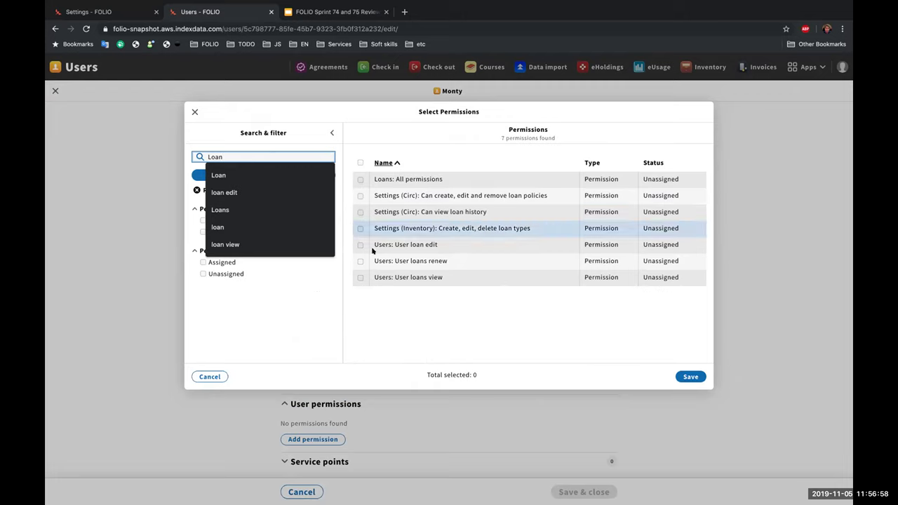
pyautogui.click(396, 286)
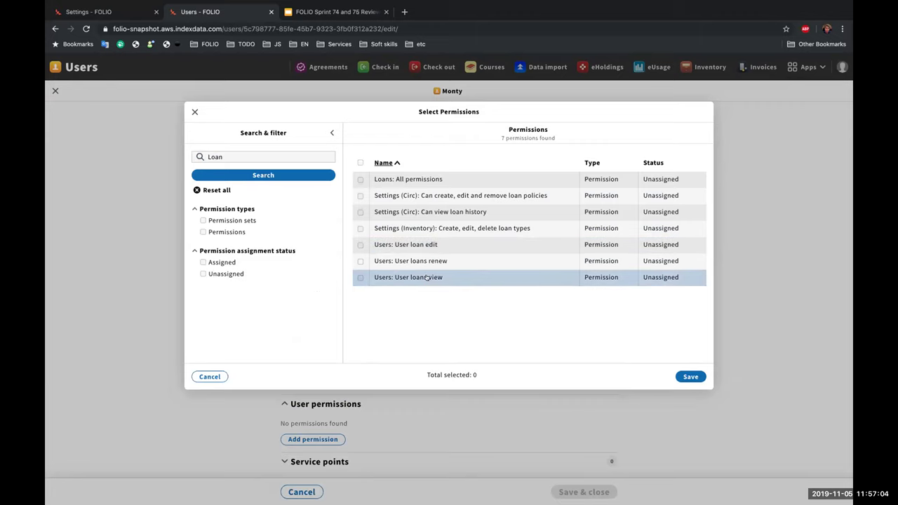
pyautogui.click(360, 276)
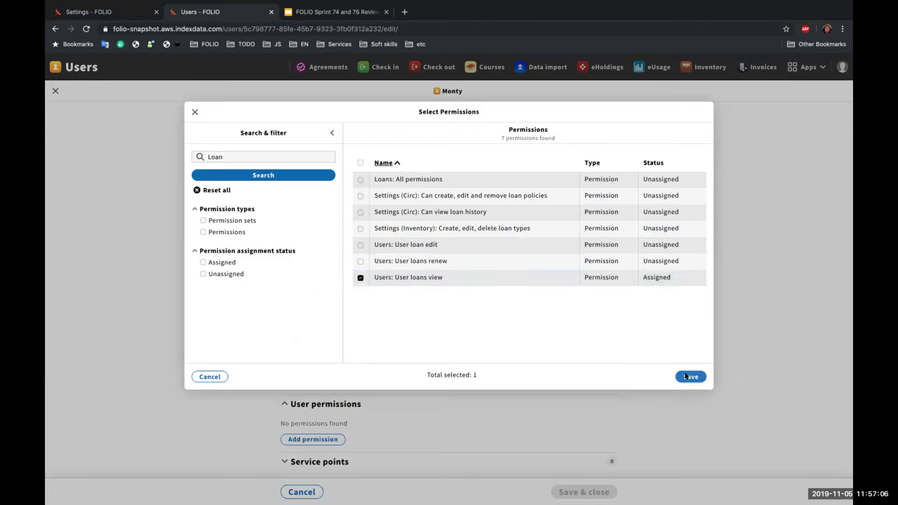
pyautogui.click(689, 376)
pyautogui.click(581, 491)
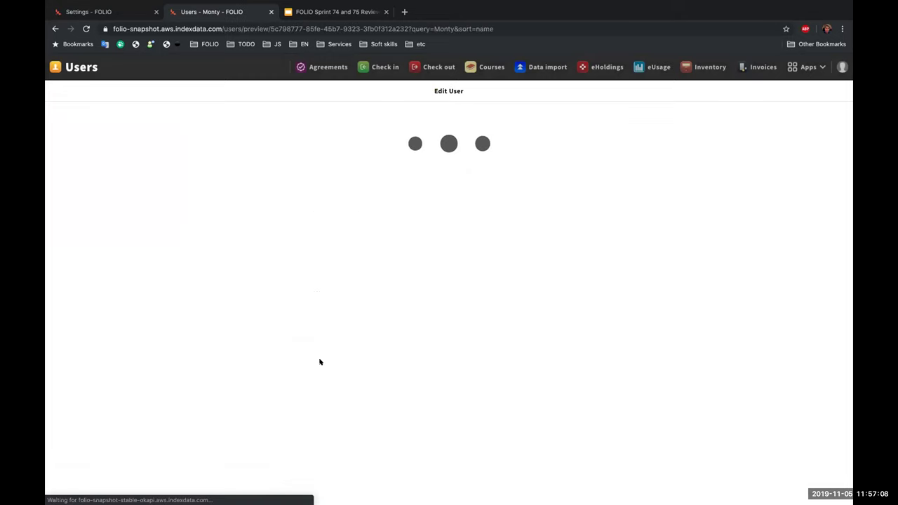
pyautogui.hotkey('ctrl', 'Right')
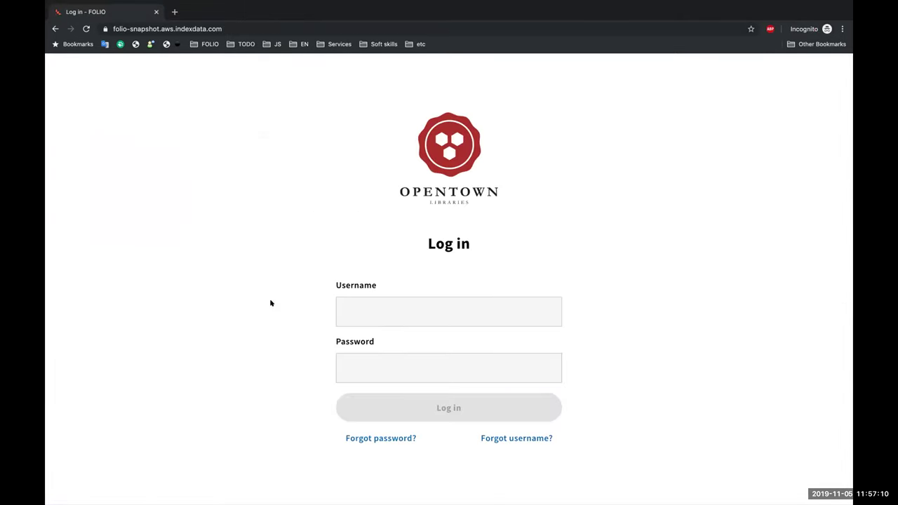
# Log in to FOLIO as monty using the saved username.
pyautogui.click(385, 307)
pyautogui.click(256, 278)
pyautogui.click(357, 312)
pyautogui.click(362, 356)
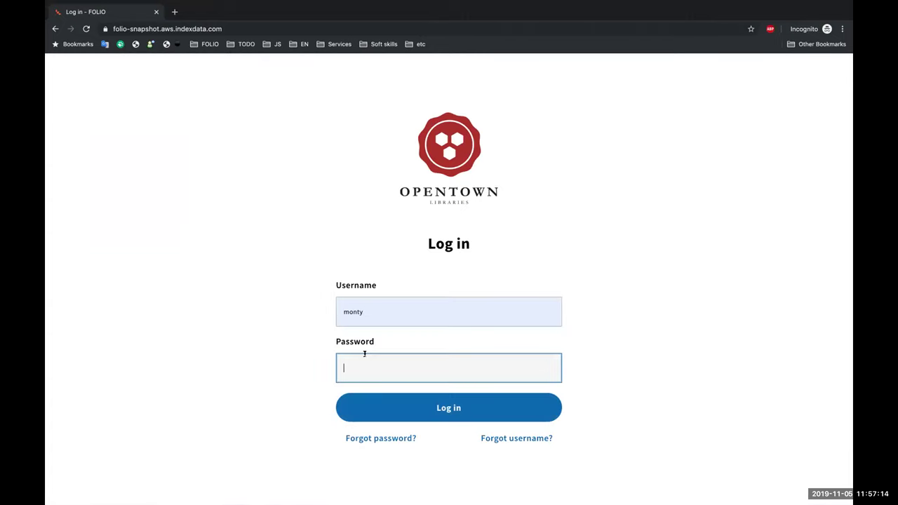
pyautogui.write('monty')
pyautogui.click(390, 404)
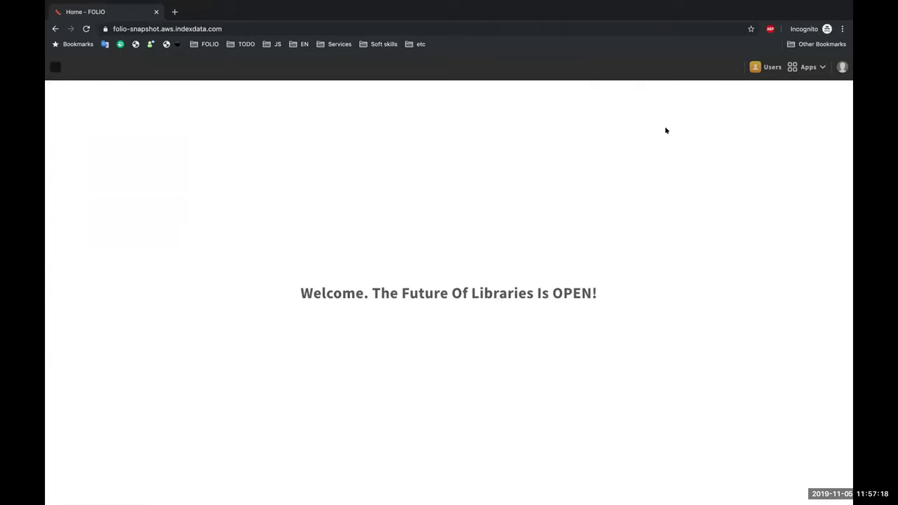
# Search Users with the previous surname, open the patron's record, and view their loans.
pyautogui.click(767, 67)
pyautogui.click(157, 113)
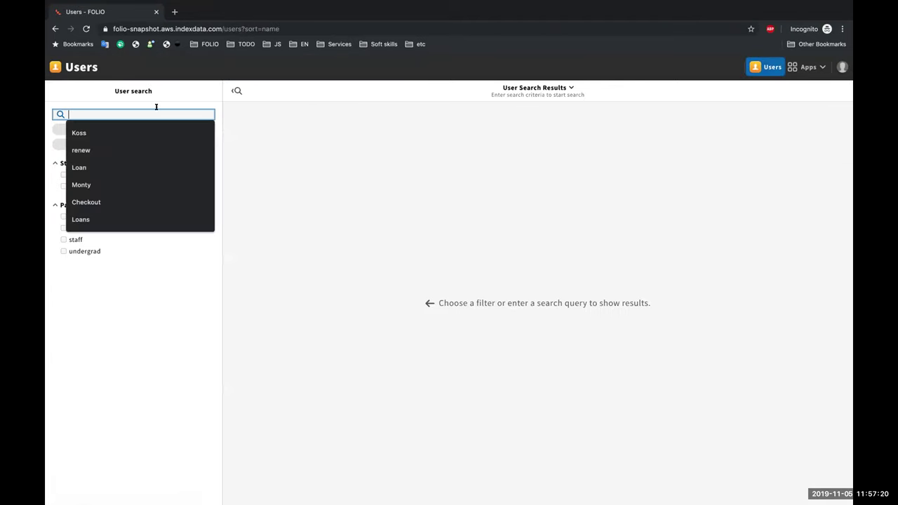
pyautogui.click(108, 130)
pyautogui.click(130, 131)
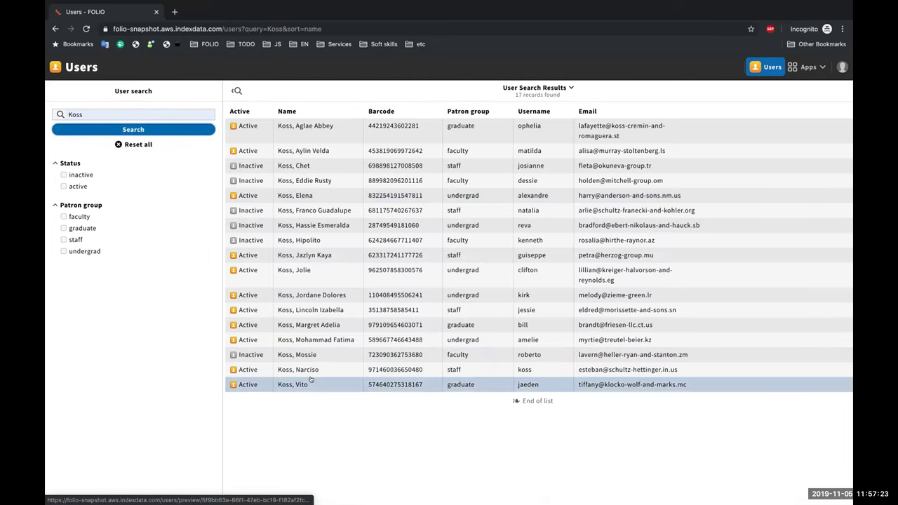
pyautogui.click(311, 382)
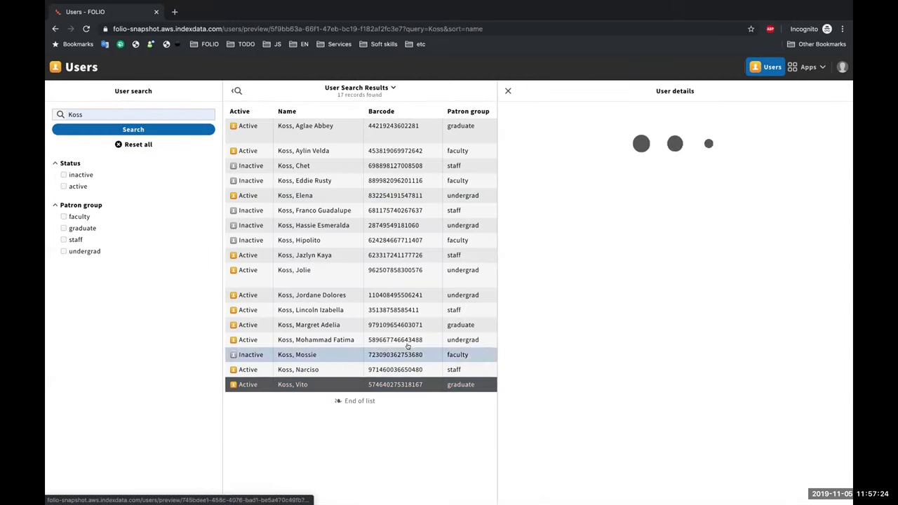
pyautogui.click(546, 173)
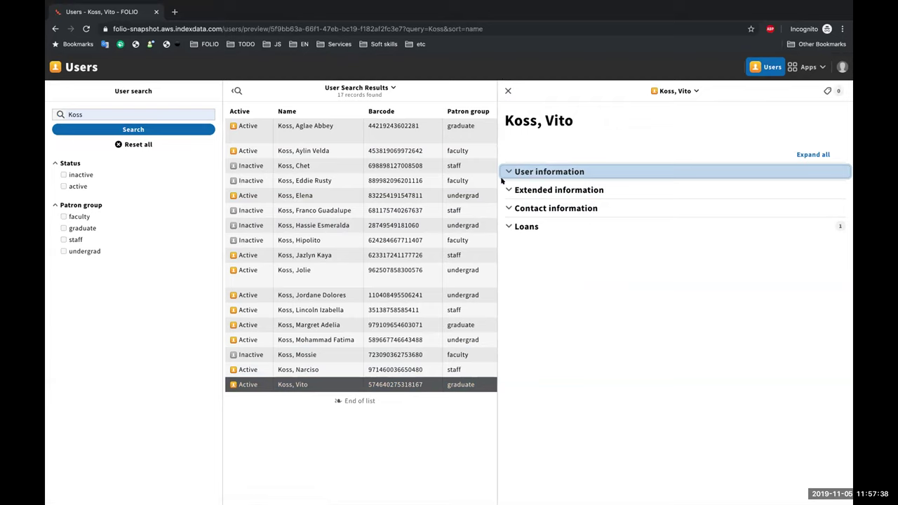
pyautogui.click(521, 226)
pyautogui.click(521, 239)
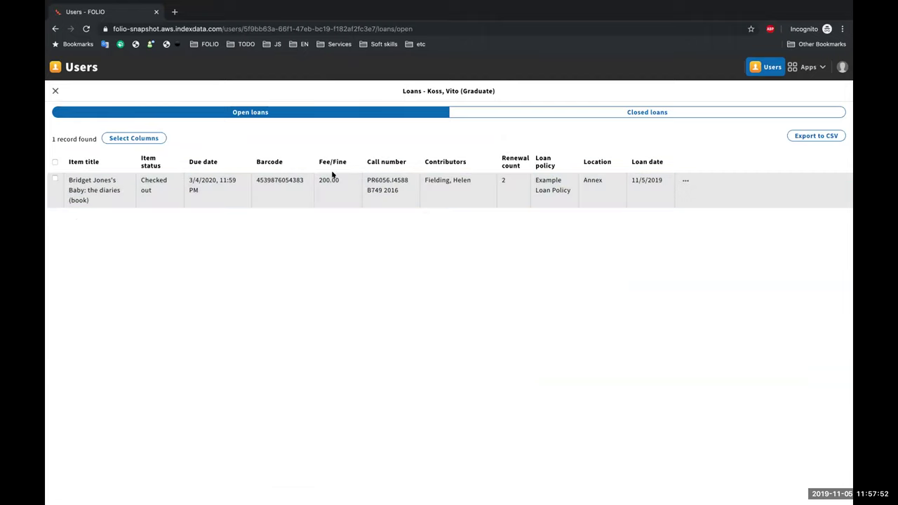
pyautogui.click(537, 111)
# Open the Bridget Jones loan details, check the 200.00 fine incurred, and close them.
pyautogui.click(315, 115)
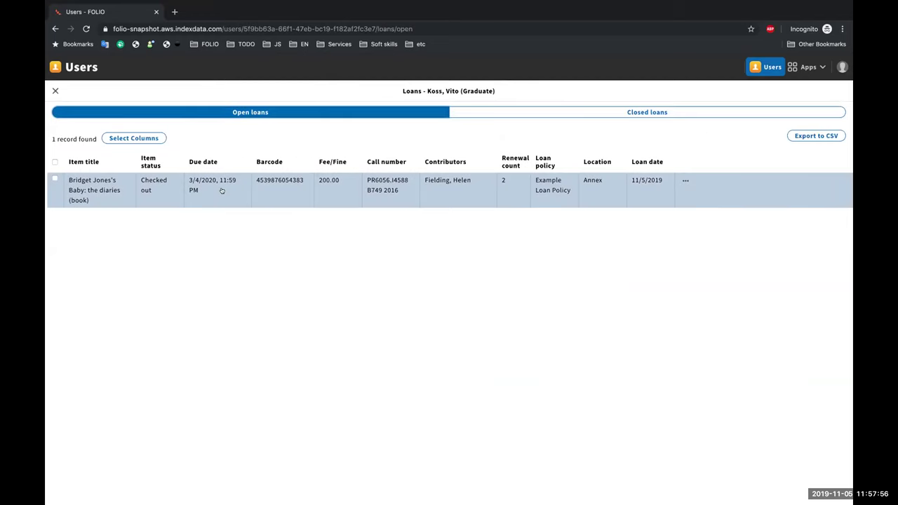
pyautogui.click(223, 191)
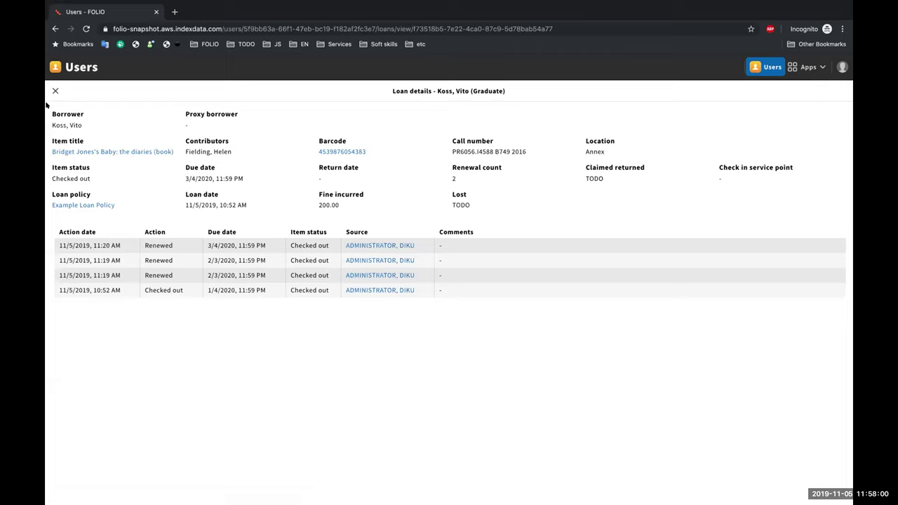
pyautogui.moveTo(316, 203); pyautogui.dragTo(372, 206)
pyautogui.click(347, 205)
pyautogui.moveTo(316, 205); pyautogui.dragTo(351, 206)
pyautogui.click(356, 203)
pyautogui.click(346, 205)
pyautogui.click(346, 205)
pyautogui.doubleClick(317, 203)
pyautogui.click(324, 211)
pyautogui.moveTo(317, 205); pyautogui.dragTo(350, 207)
pyautogui.click(350, 207)
pyautogui.doubleClick(324, 204)
pyautogui.click(325, 219)
pyautogui.doubleClick(324, 204)
pyautogui.click(324, 204)
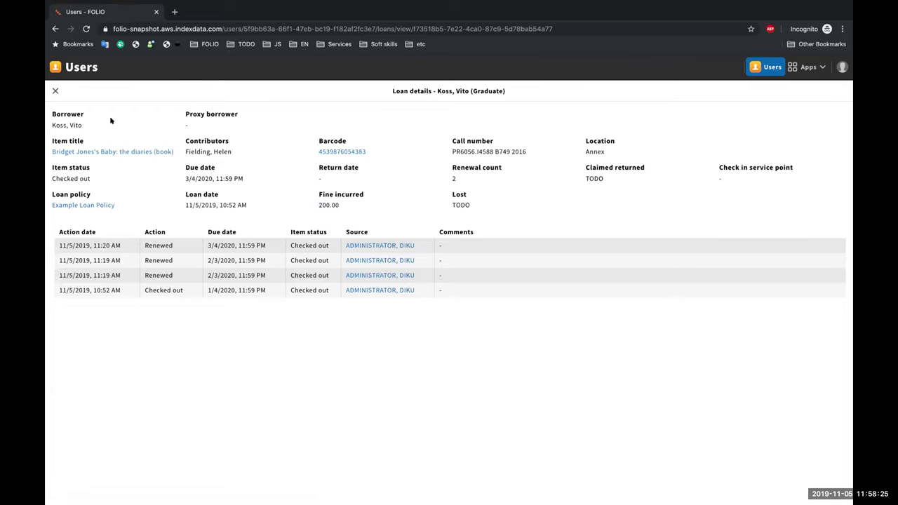
pyautogui.click(56, 90)
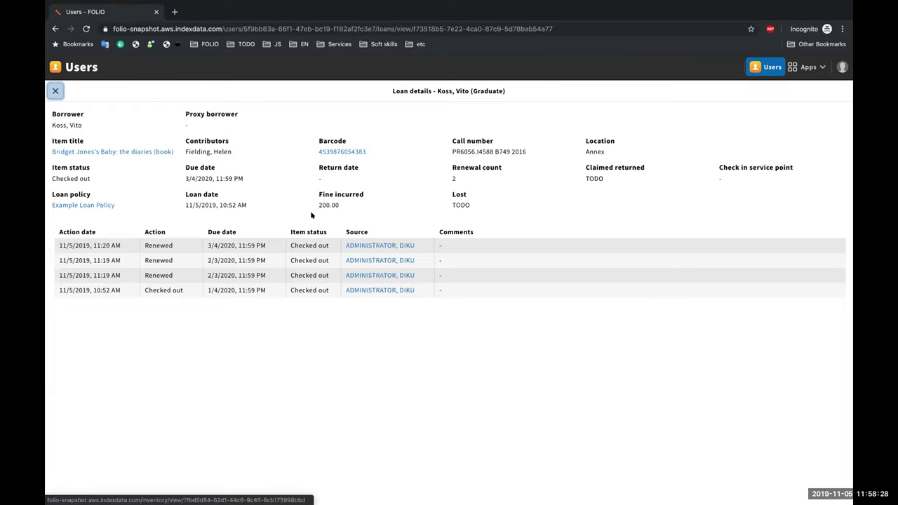
pyautogui.hotkey('ctrl', 'Left')
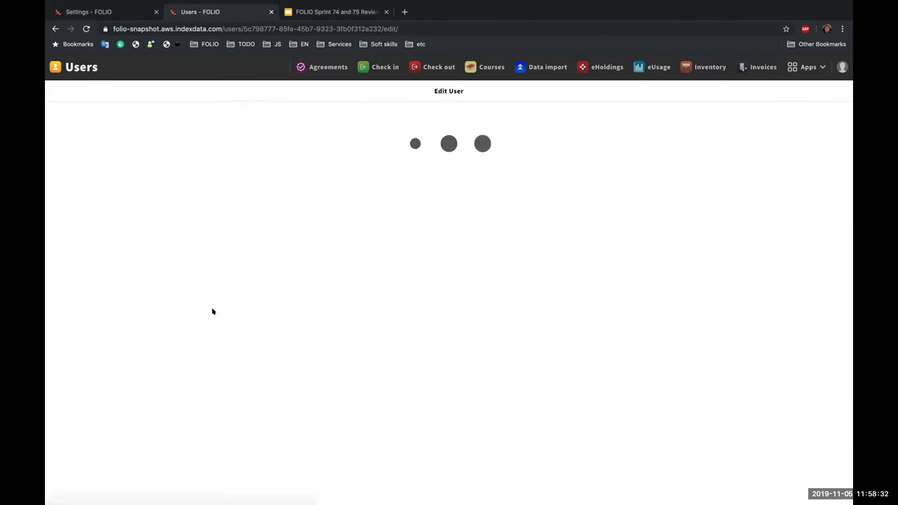
# Add User loan edit and User loans renew permissions via a 'Loan' search and save.
pyautogui.scroll(-3, 294, 392)
pyautogui.click(292, 443)
pyautogui.scroll(-1, 266, 434)
pyautogui.click(312, 439)
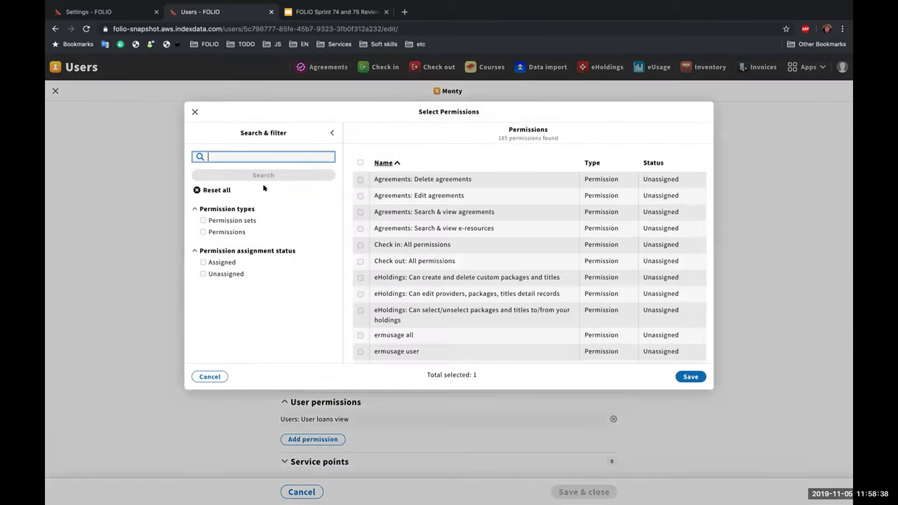
pyautogui.write('Loan')
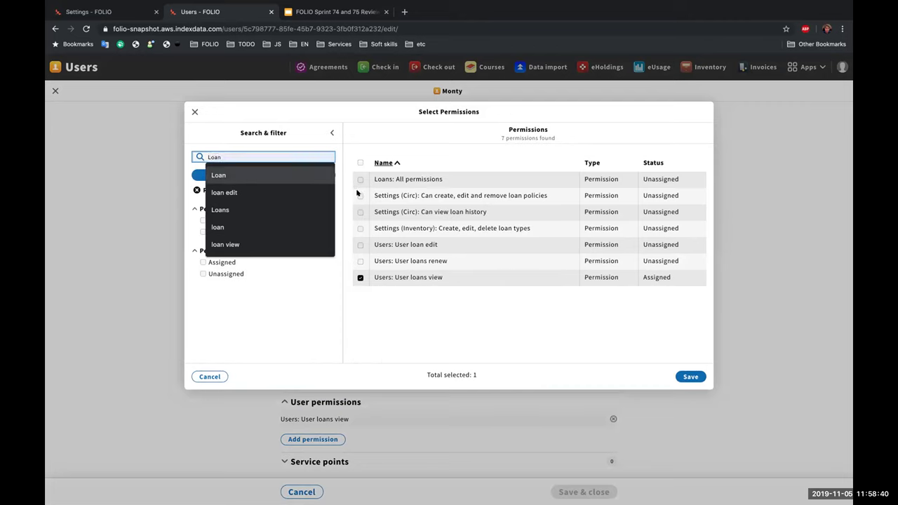
pyautogui.click(360, 245)
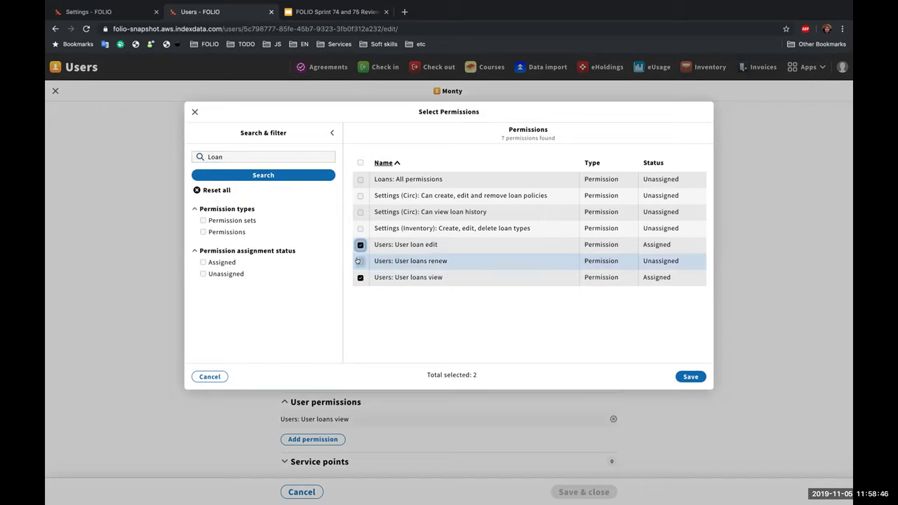
pyautogui.click(360, 261)
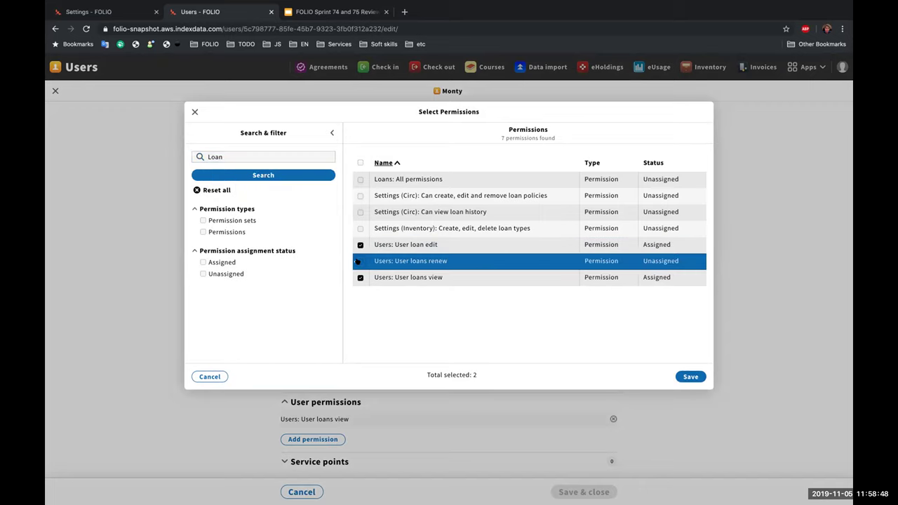
pyautogui.click(689, 376)
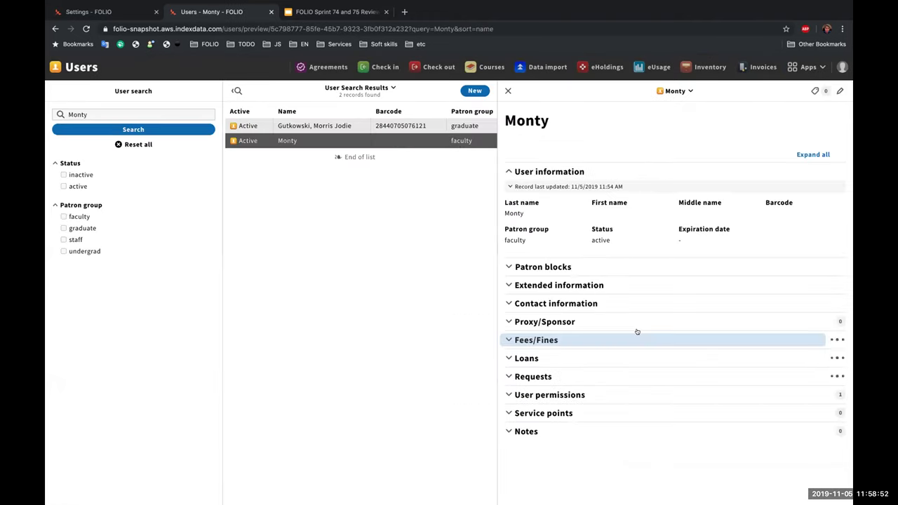
# Log out of the incognito session and log back in as the faculty user.
pyautogui.press('super+grave')
pyautogui.click(842, 68)
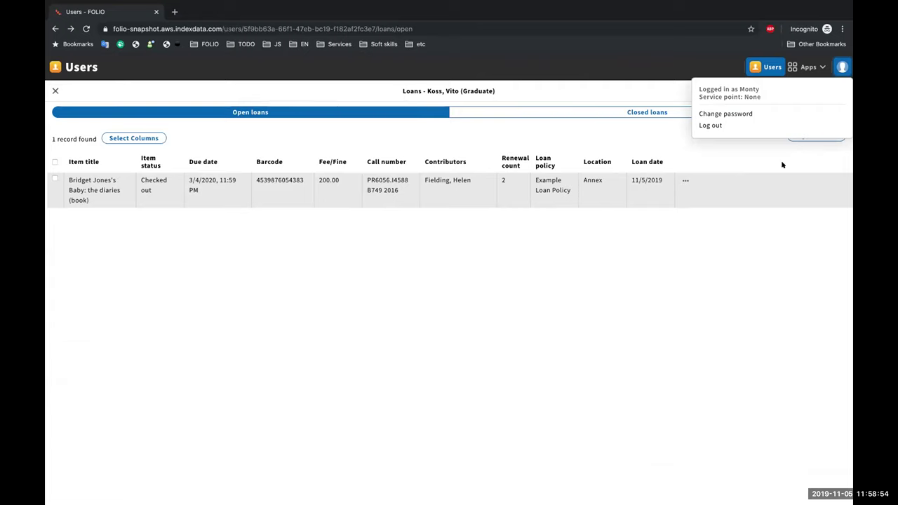
pyautogui.click(760, 128)
pyautogui.click(365, 318)
pyautogui.click(357, 354)
pyautogui.click(364, 364)
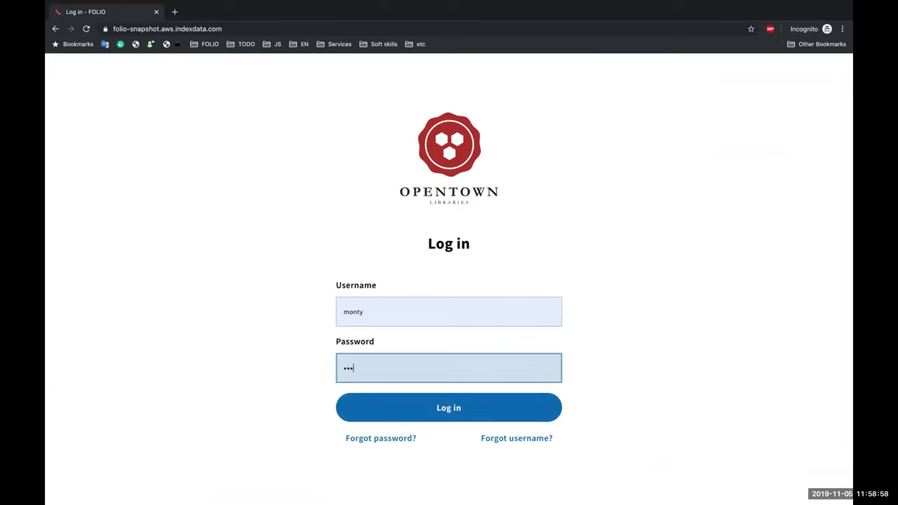
pyautogui.press('Return')
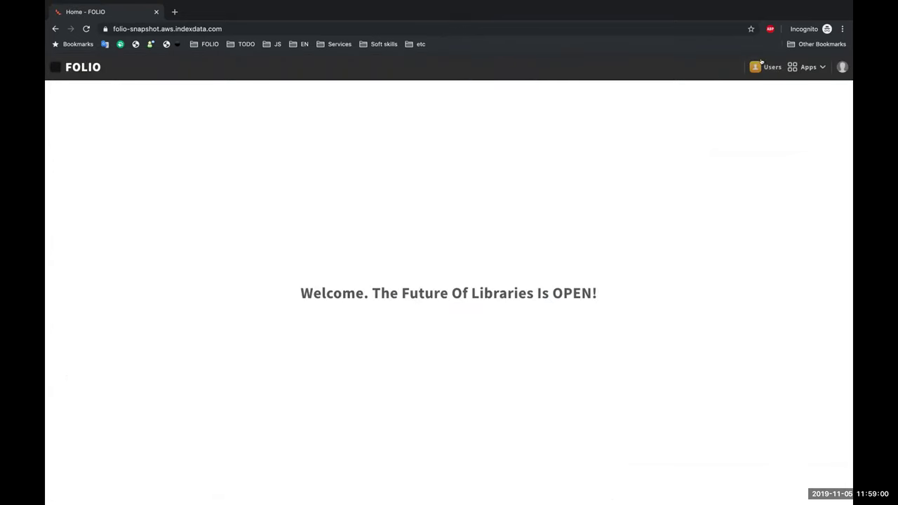
# Search active Users for 'Koss', open the graduate patron, and show their open loans.
pyautogui.click(763, 66)
pyautogui.click(119, 186)
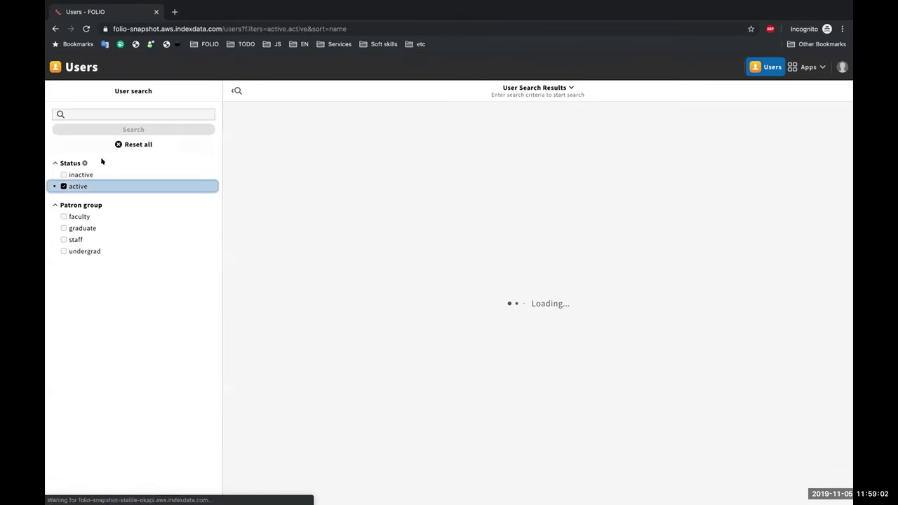
pyautogui.click(117, 114)
pyautogui.write('Koss')
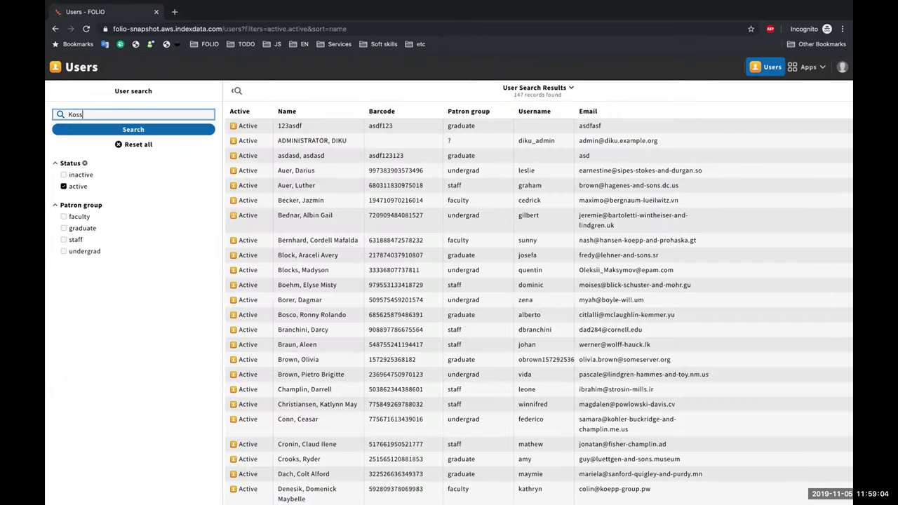
pyautogui.press('Return')
pyautogui.click(305, 270)
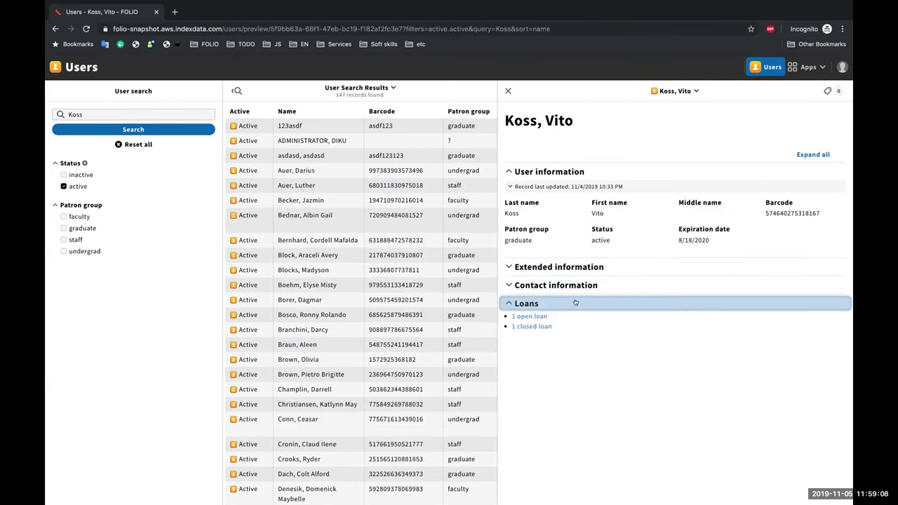
pyautogui.click(533, 315)
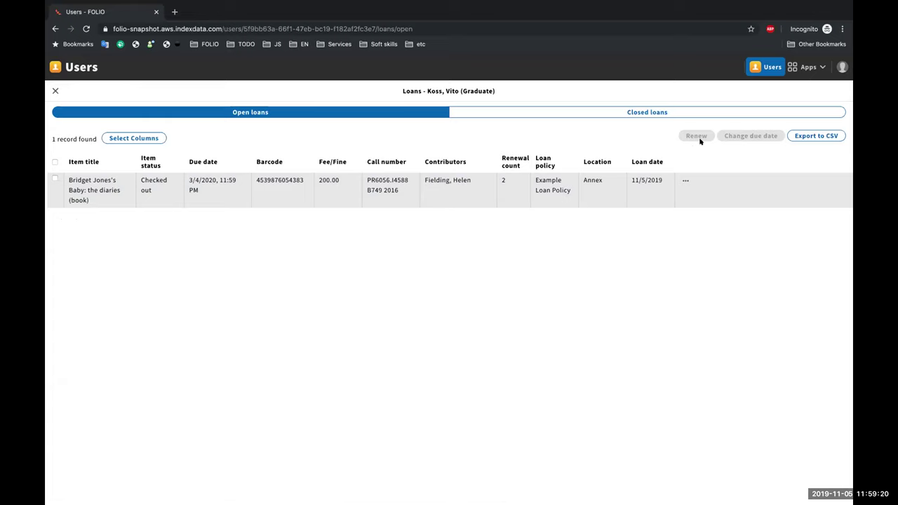
# Review the Bridget Jones loan's available actions and details from the open loans list.
pyautogui.click(684, 181)
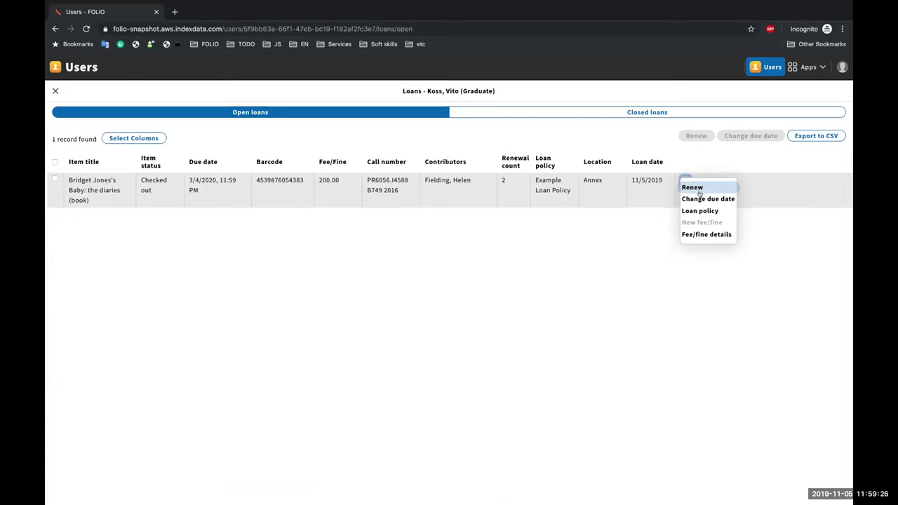
pyautogui.click(491, 192)
pyautogui.click(490, 192)
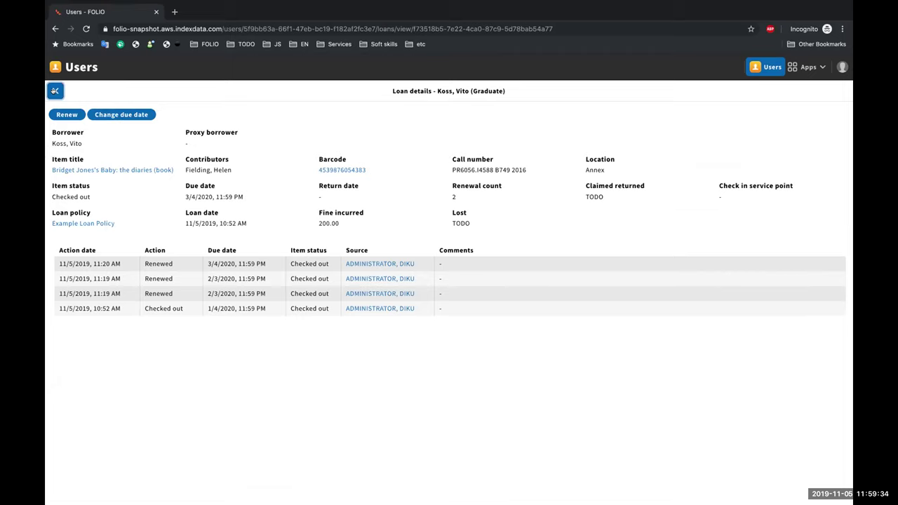
pyautogui.click(55, 90)
pyautogui.click(684, 182)
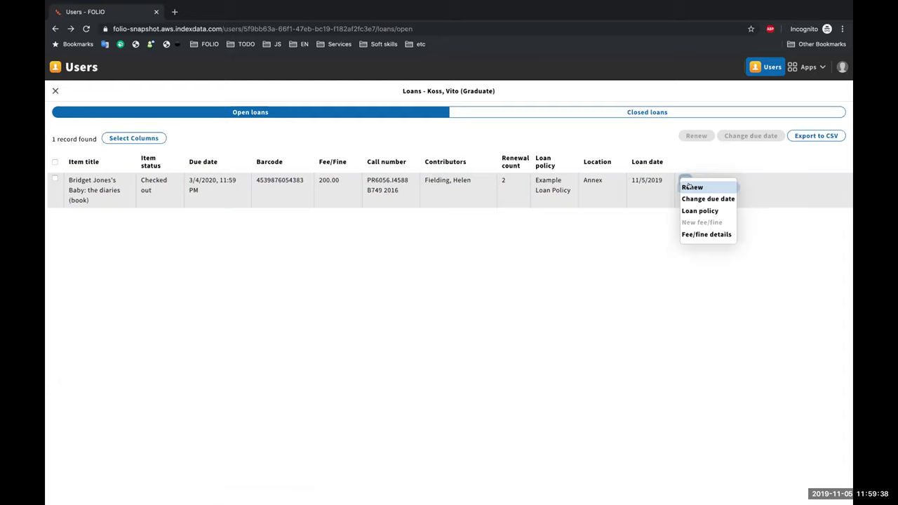
pyautogui.click(53, 181)
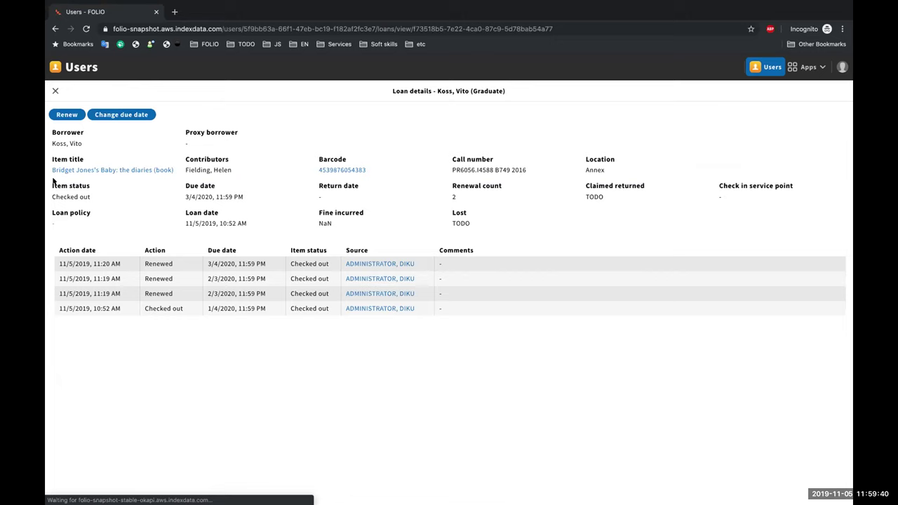
pyautogui.click(55, 91)
# Select the Bridget Jones loan and renew it, bringing the due date to 4/4/2020.
pyautogui.click(54, 179)
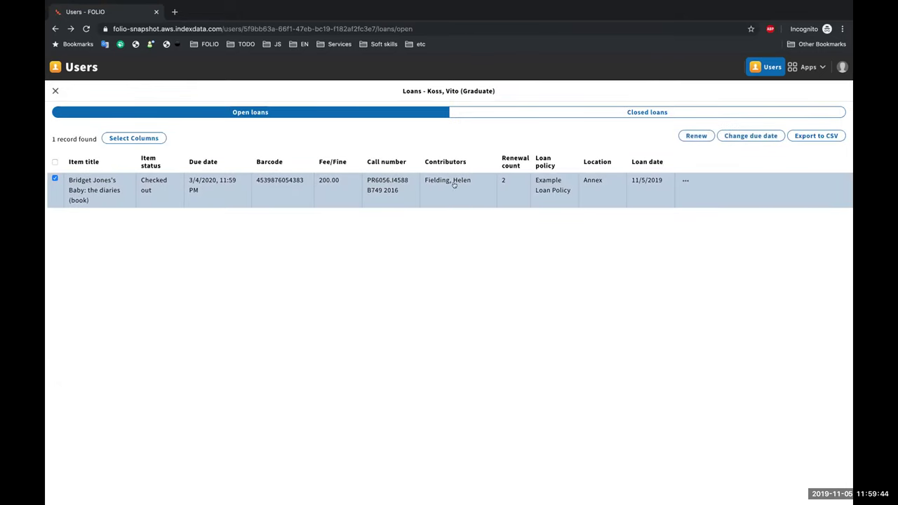
pyautogui.click(690, 137)
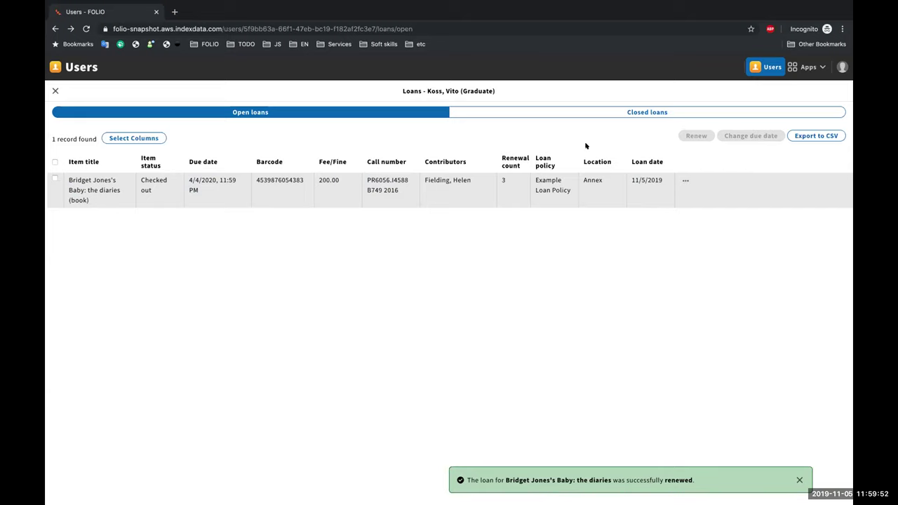
pyautogui.click(55, 179)
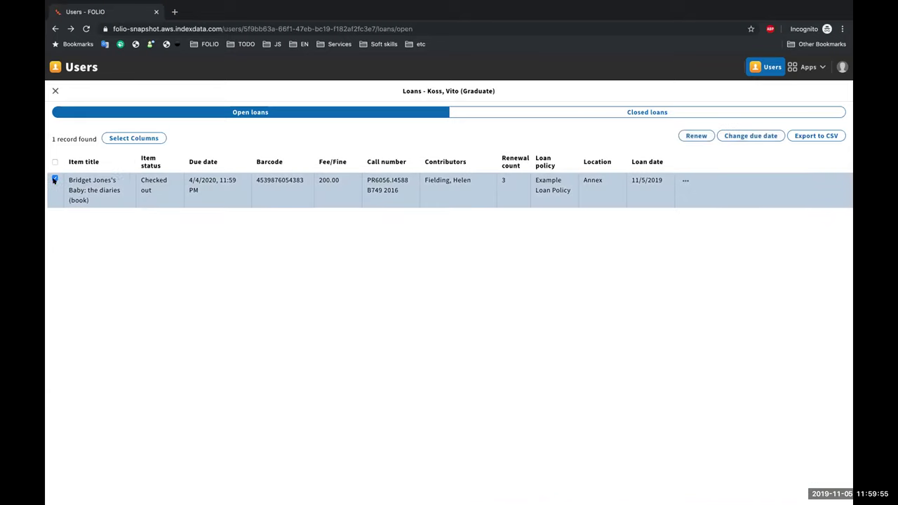
pyautogui.click(728, 136)
# Change the loan's due date to 8 November 2019 from the calendar and save.
pyautogui.click(307, 154)
pyautogui.click(306, 154)
pyautogui.click(303, 223)
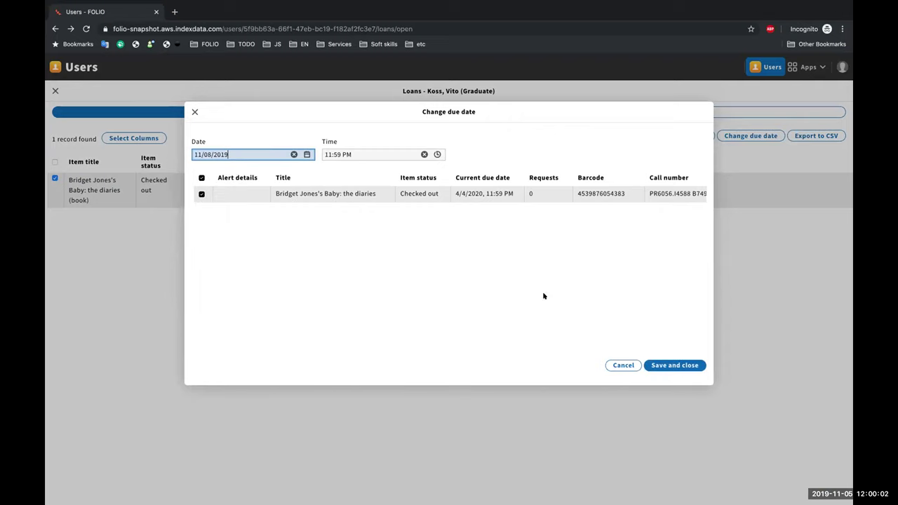
pyautogui.click(666, 367)
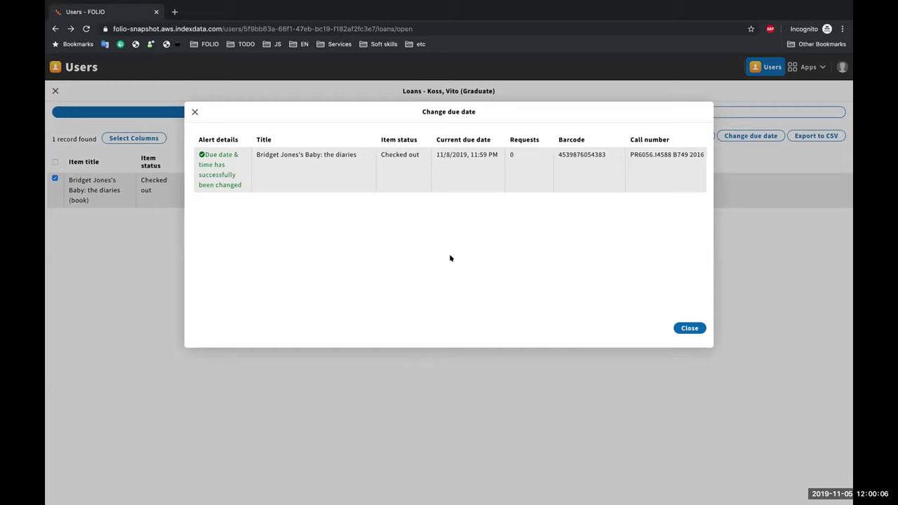
pyautogui.click(688, 329)
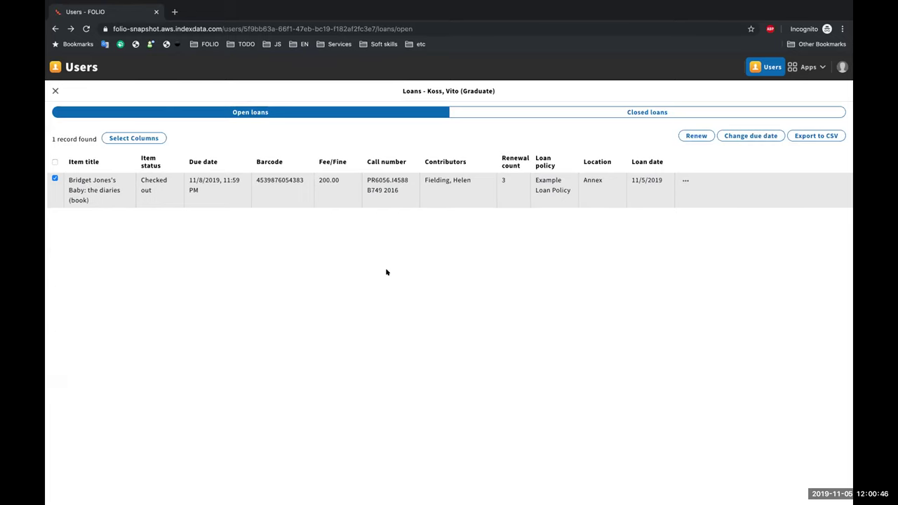
pyautogui.hotkey('ctrl', 'Left')
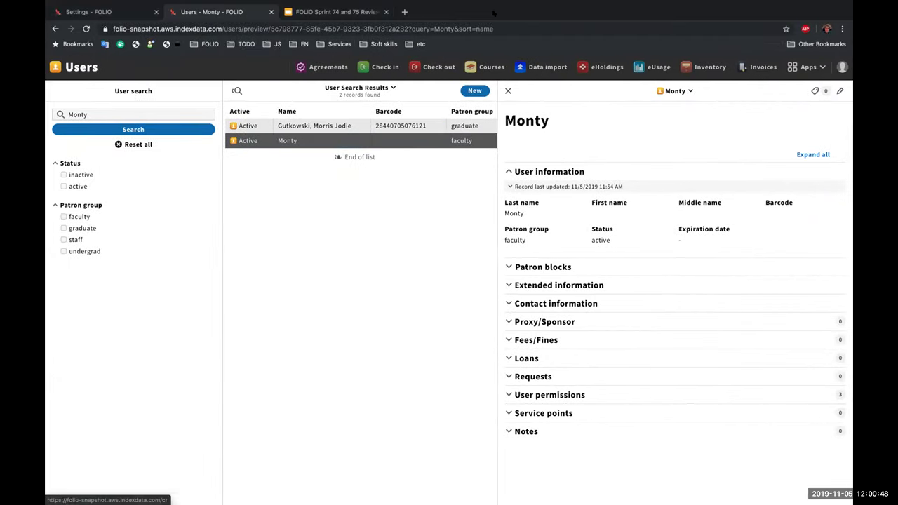
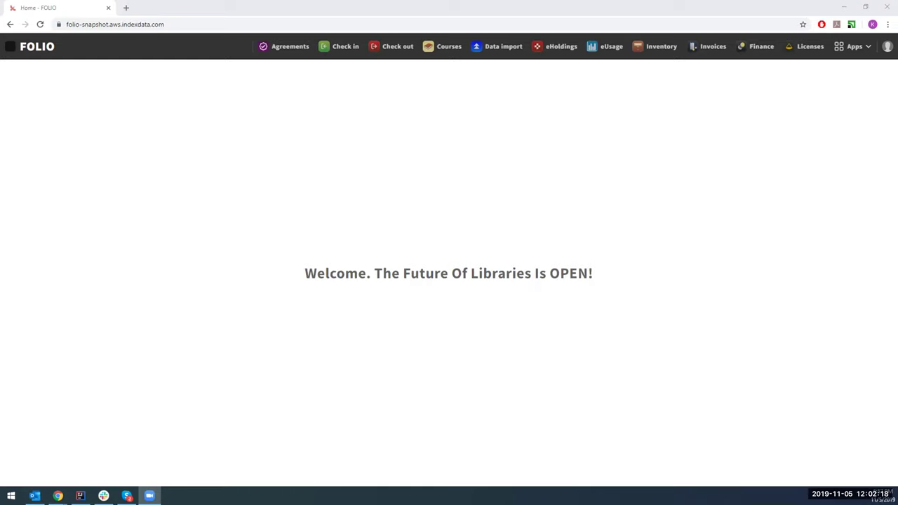
# Open the Test Check-out template under Settings > Circulation > Patron notice templates.
pyautogui.click(857, 47)
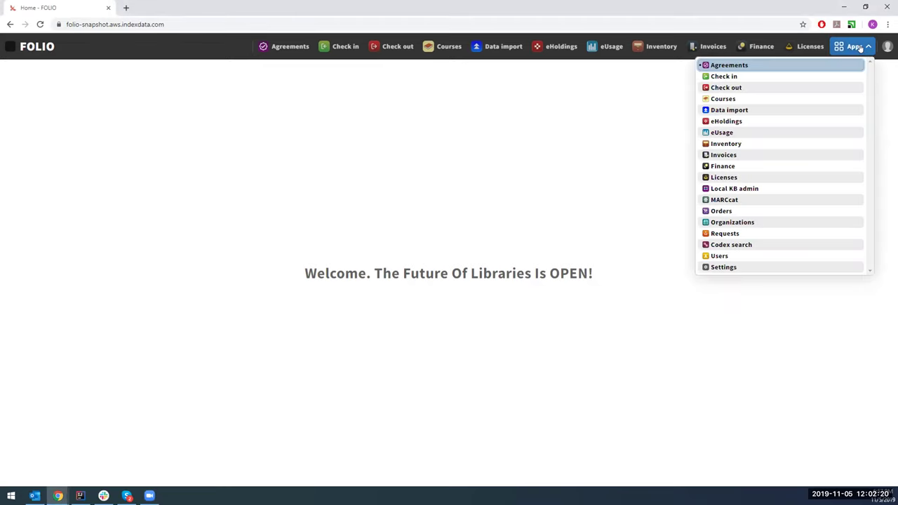
pyautogui.click(719, 267)
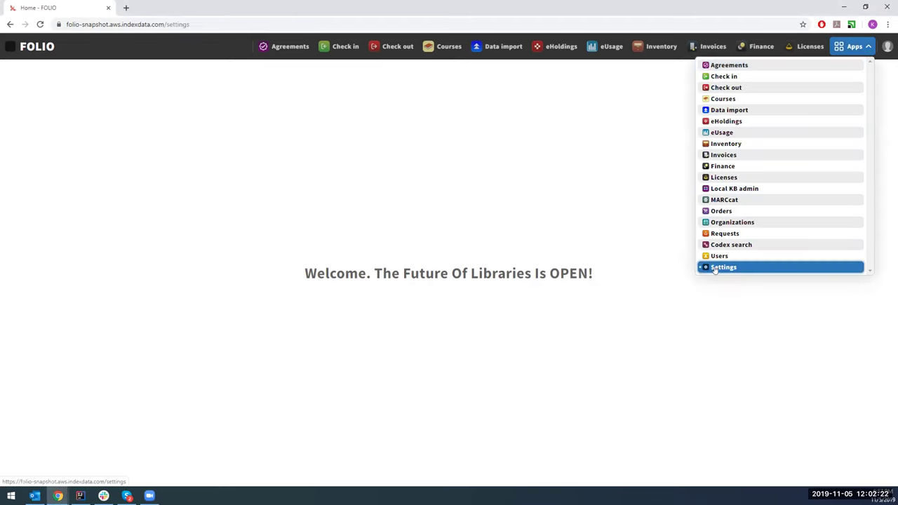
pyautogui.click(29, 136)
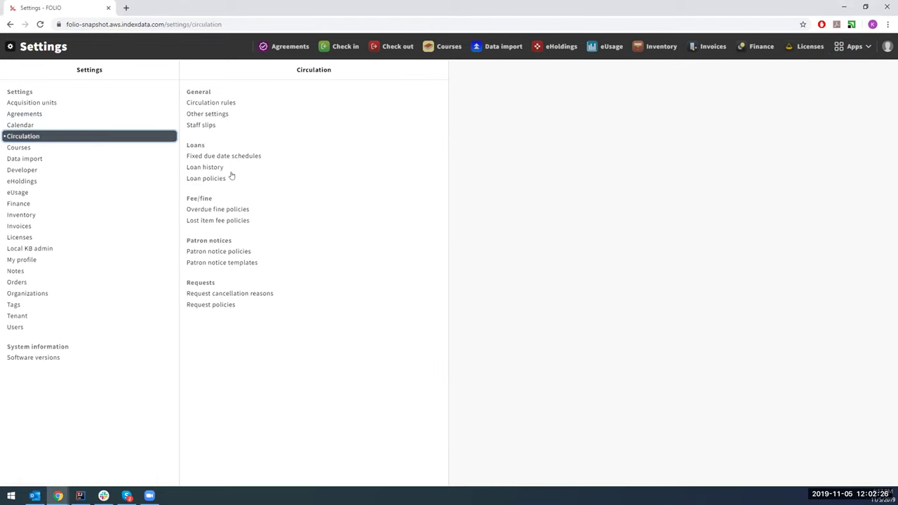
pyautogui.click(226, 261)
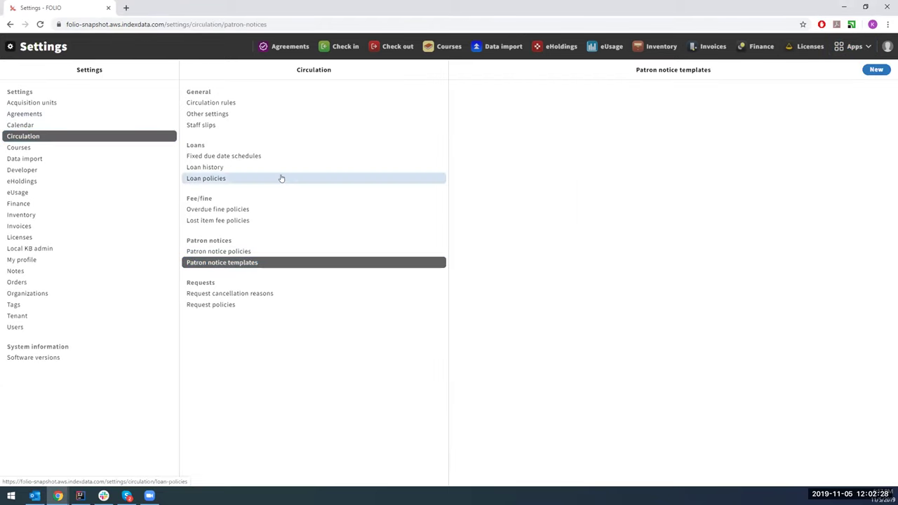
pyautogui.click(521, 92)
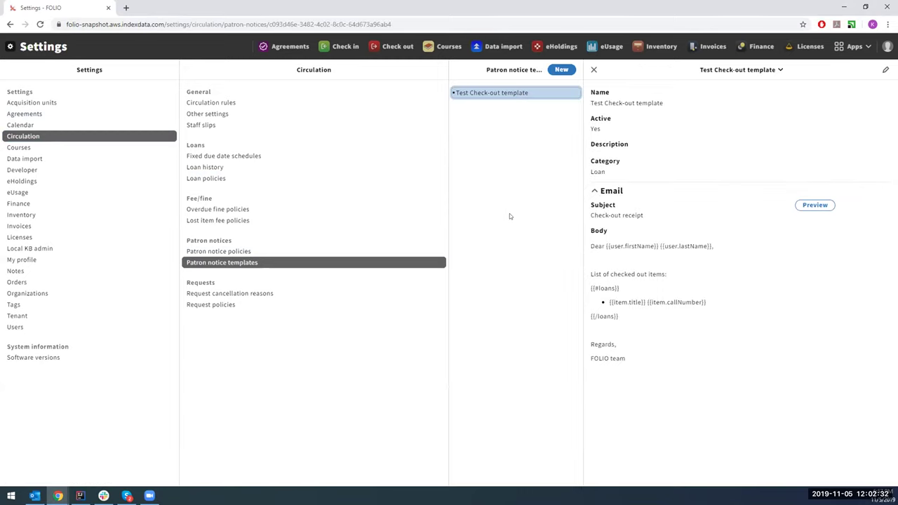
# Inspect the loan loop and item.title placeholder in the email body, then exit without saving.
pyautogui.click(885, 69)
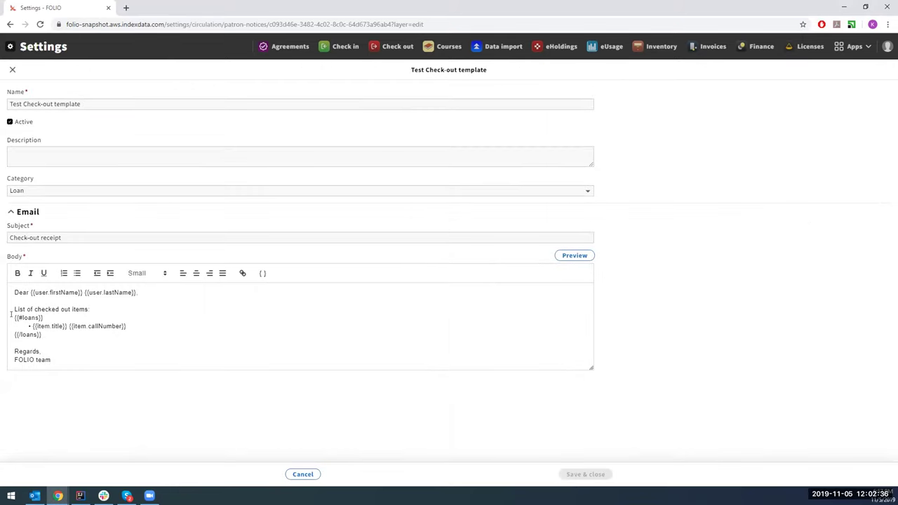
pyautogui.moveTo(11, 313); pyautogui.dragTo(91, 336)
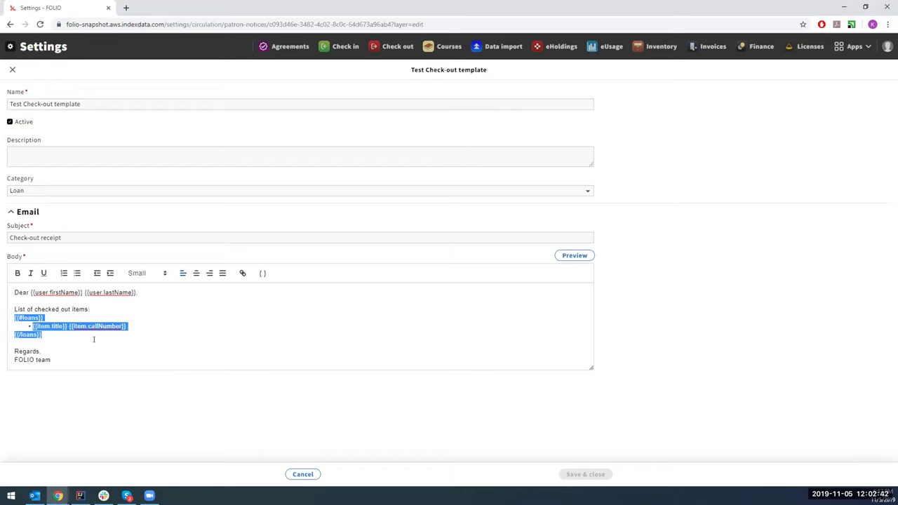
pyautogui.click(39, 326)
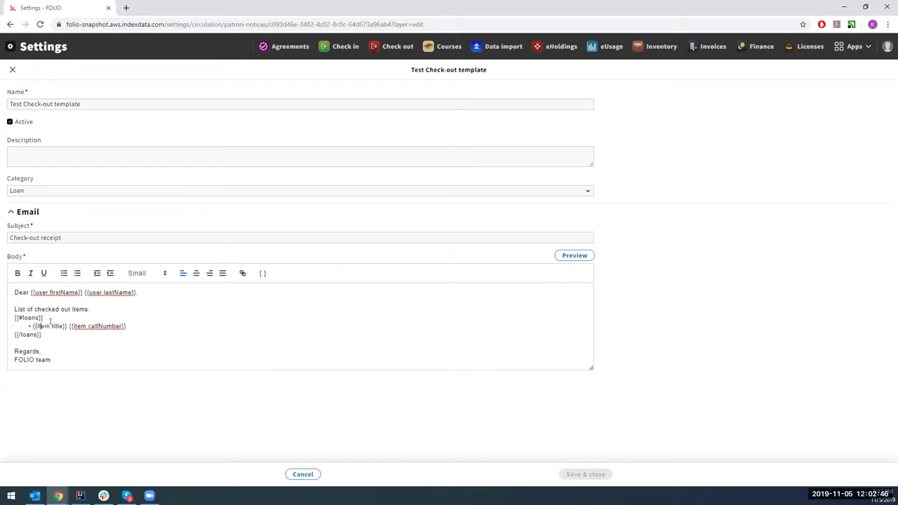
pyautogui.moveTo(36, 326); pyautogui.dragTo(63, 326)
pyautogui.click(12, 71)
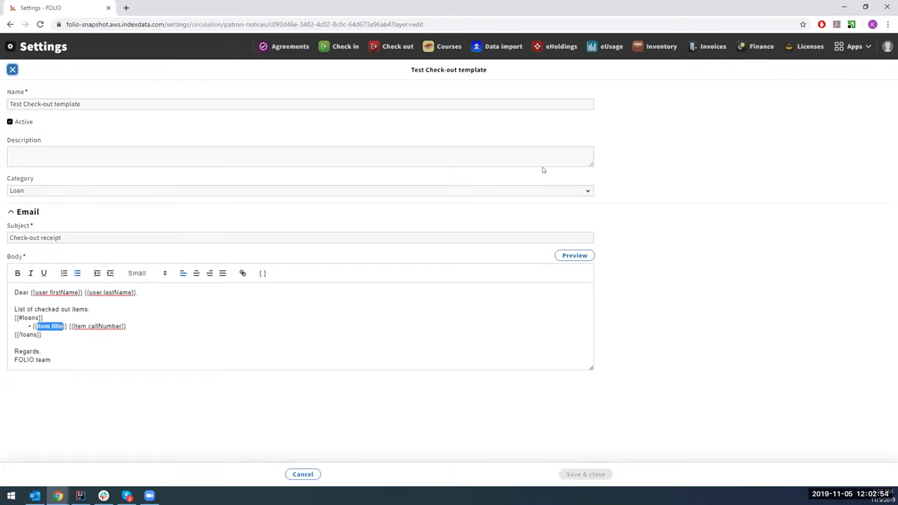
pyautogui.click(403, 46)
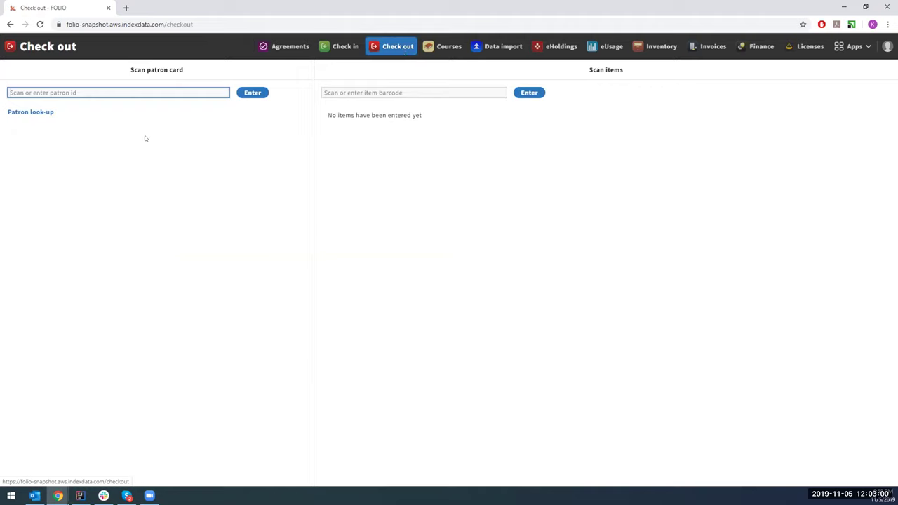
pyautogui.click(87, 90)
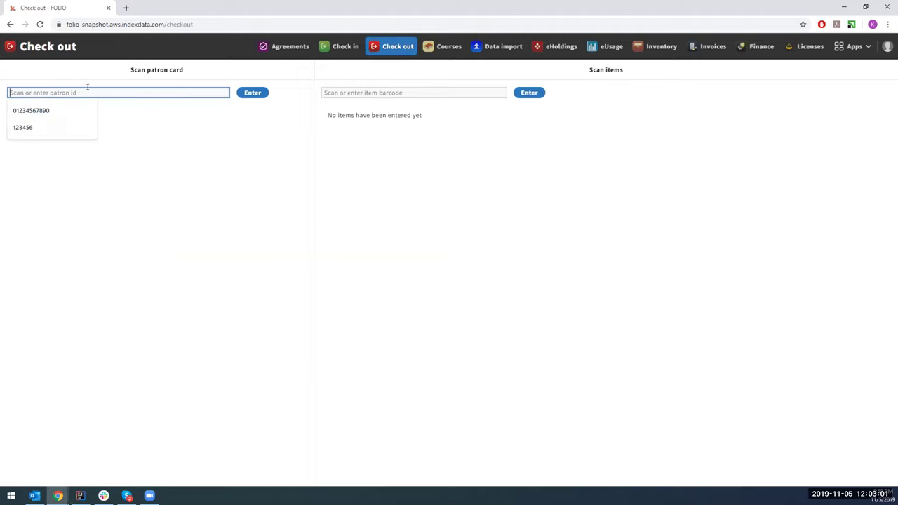
pyautogui.click(53, 110)
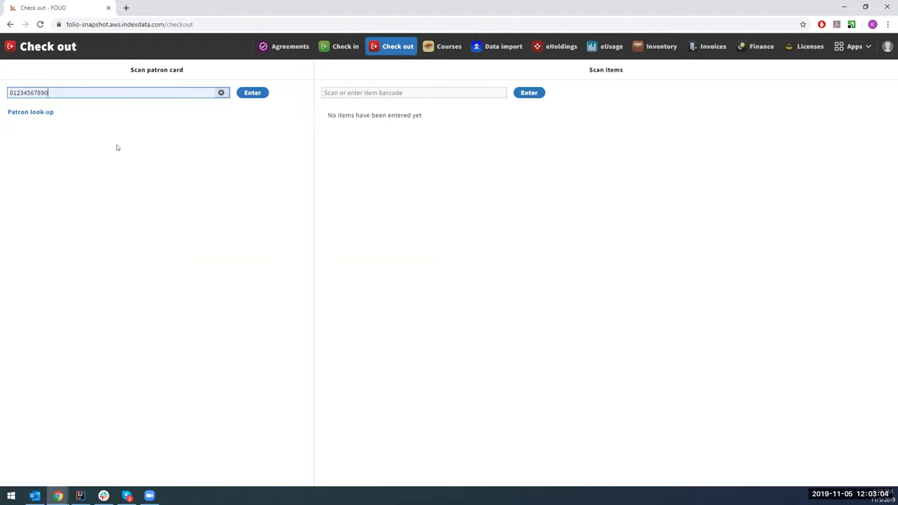
pyautogui.click(397, 92)
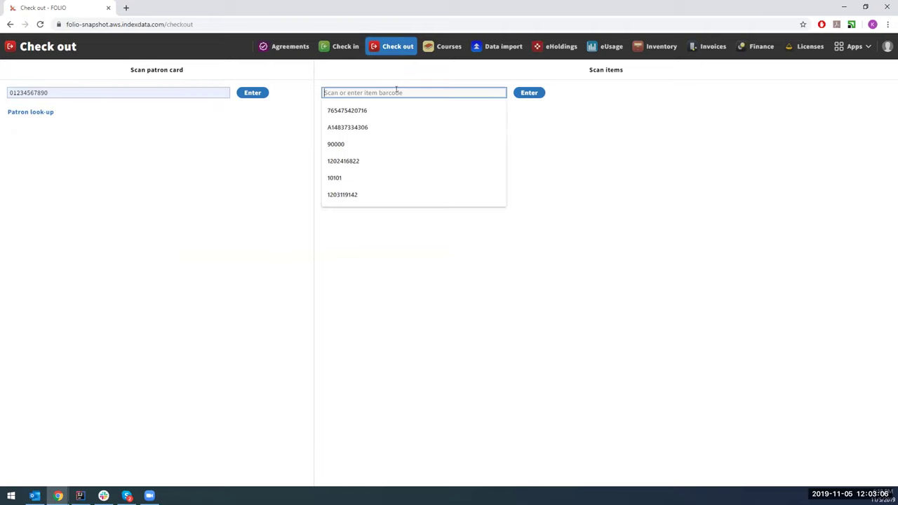
pyautogui.click(383, 110)
pyautogui.click(528, 92)
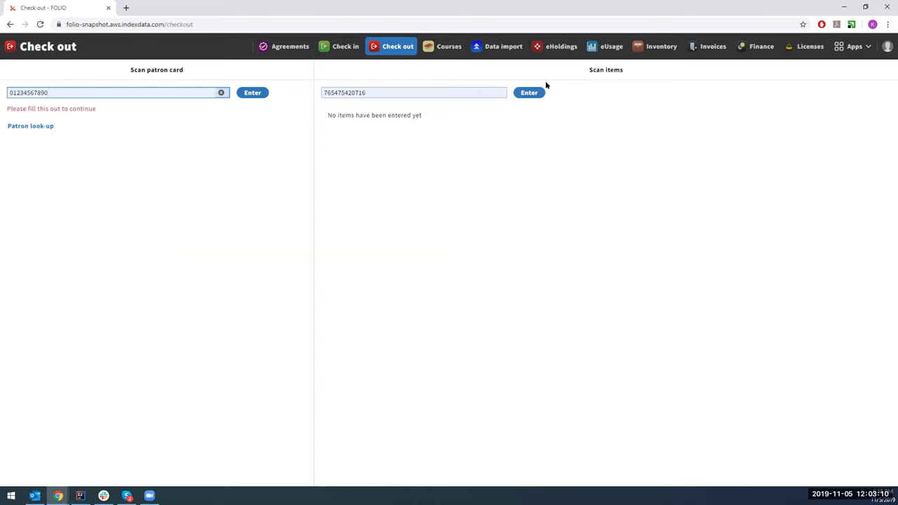
pyautogui.click(250, 92)
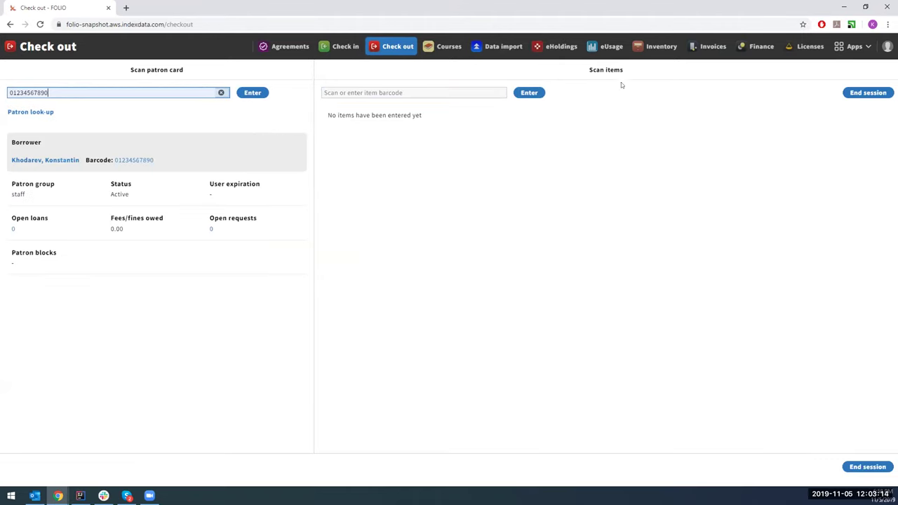
pyautogui.click(501, 92)
pyautogui.press('Down')
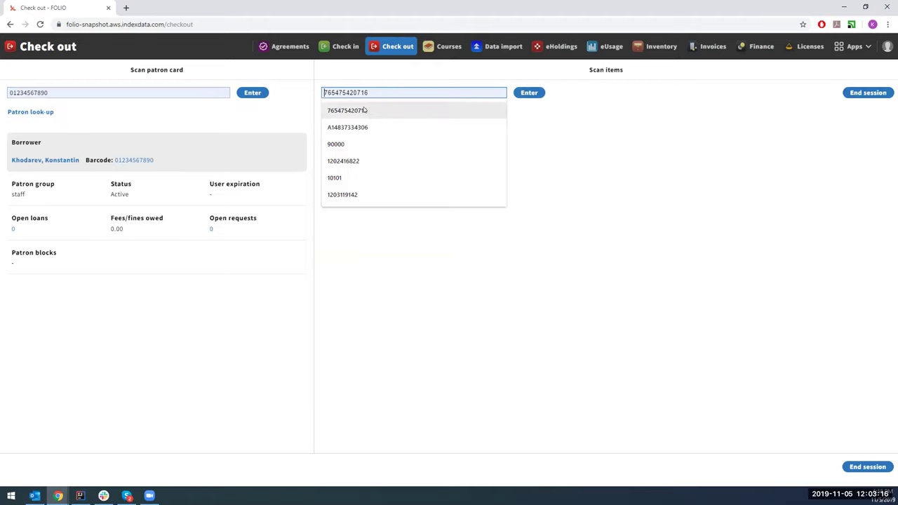
pyautogui.press('Return')
pyautogui.click(530, 93)
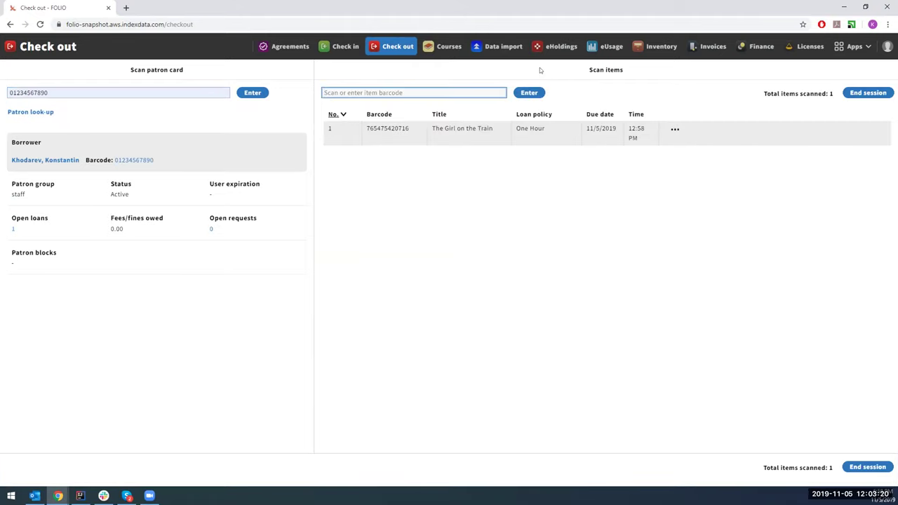
pyautogui.click(413, 92)
pyautogui.click(404, 127)
pyautogui.click(529, 92)
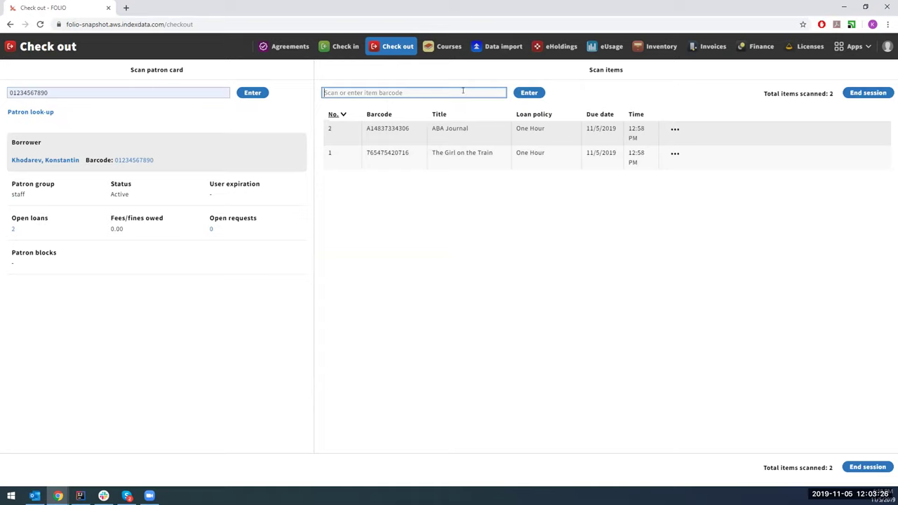
pyautogui.click(463, 93)
pyautogui.click(401, 140)
pyautogui.click(529, 92)
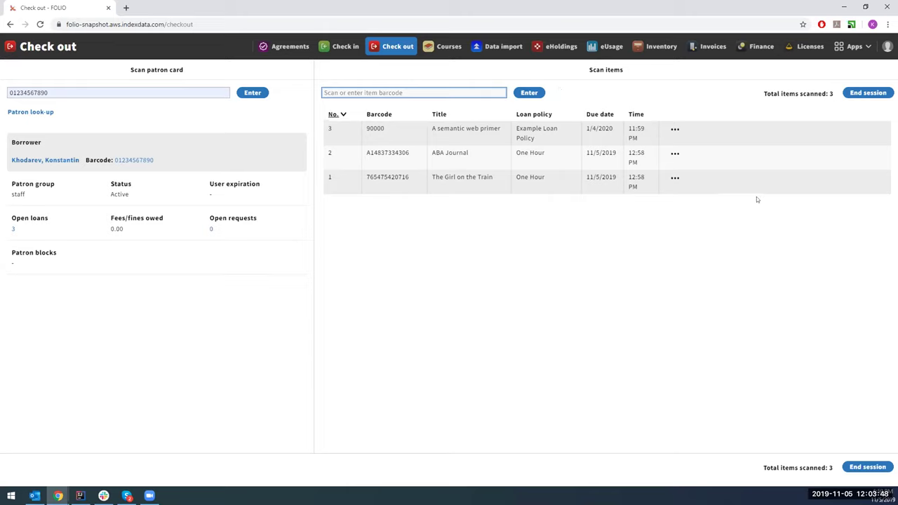
pyautogui.click(865, 95)
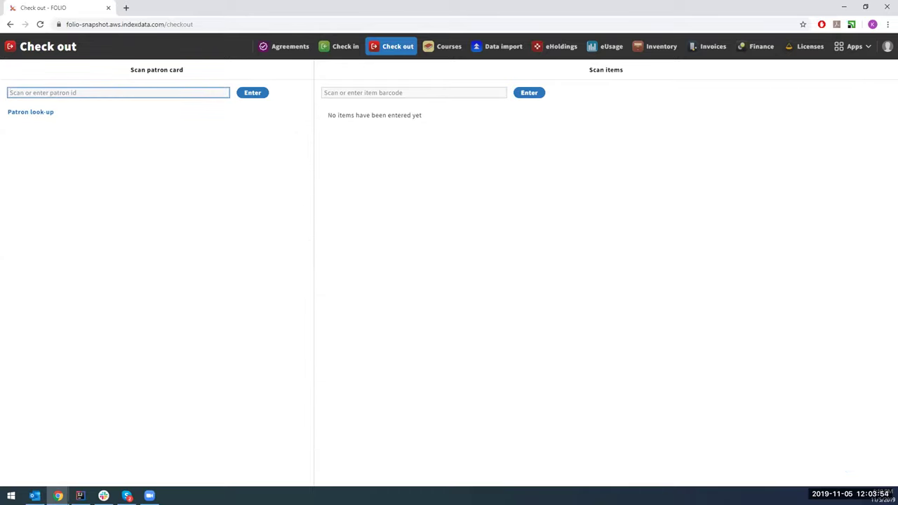
pyautogui.click(34, 496)
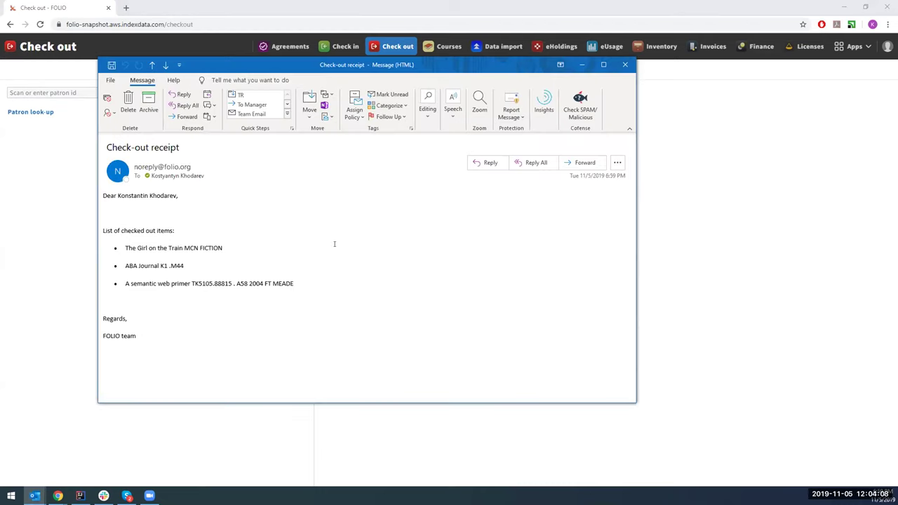
# Review the three item lines and arrival time in the Check-out receipt email, then close it.
pyautogui.moveTo(125, 246); pyautogui.dragTo(294, 284)
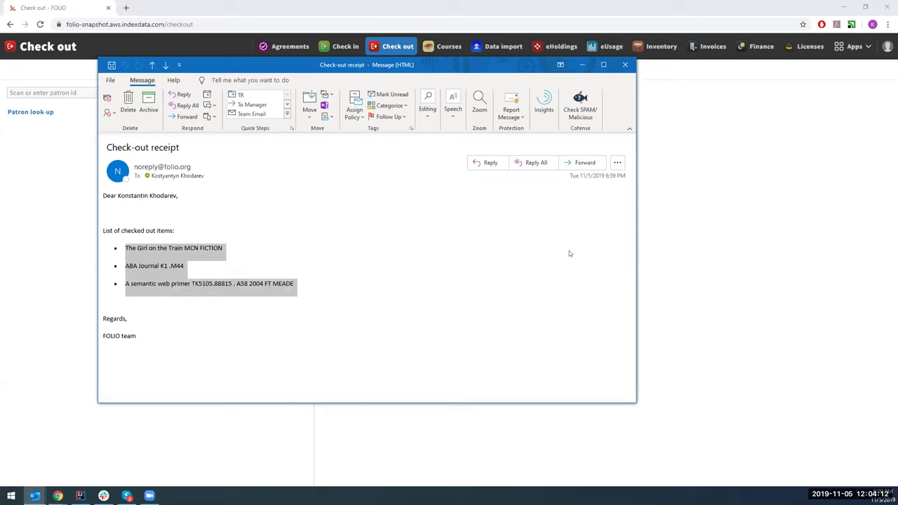
pyautogui.moveTo(580, 175); pyautogui.dragTo(615, 175)
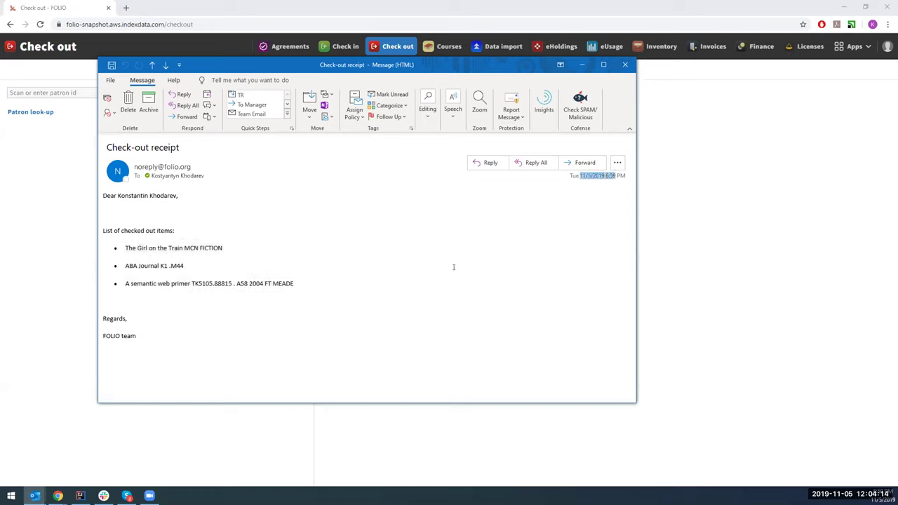
pyautogui.click(336, 318)
pyautogui.click(622, 64)
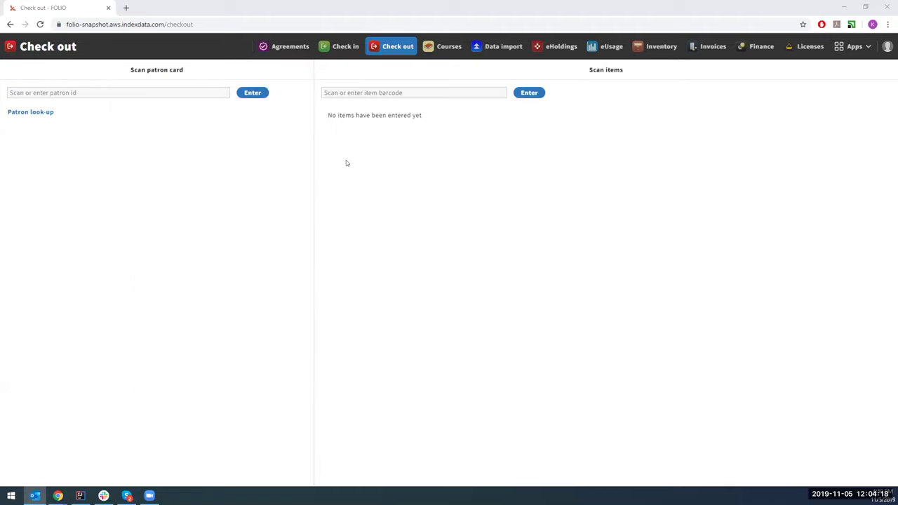
pyautogui.click(343, 46)
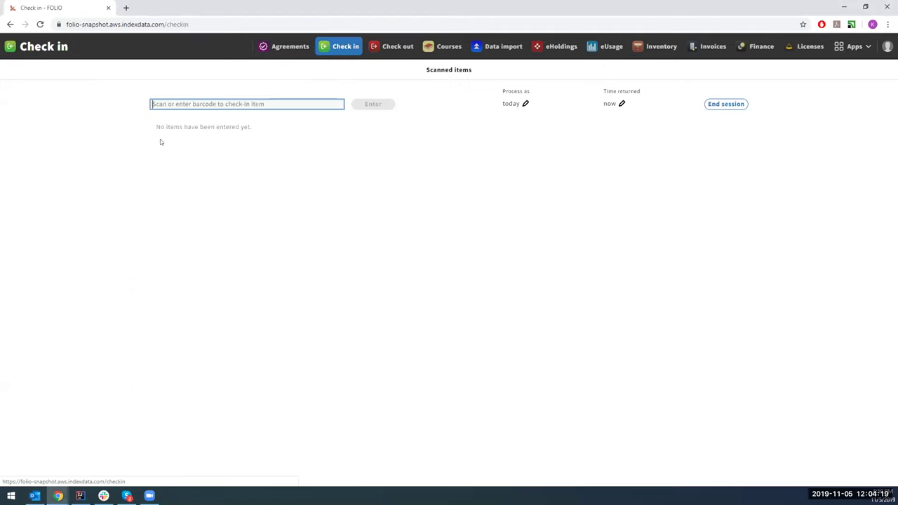
pyautogui.click(191, 102)
pyautogui.click(190, 120)
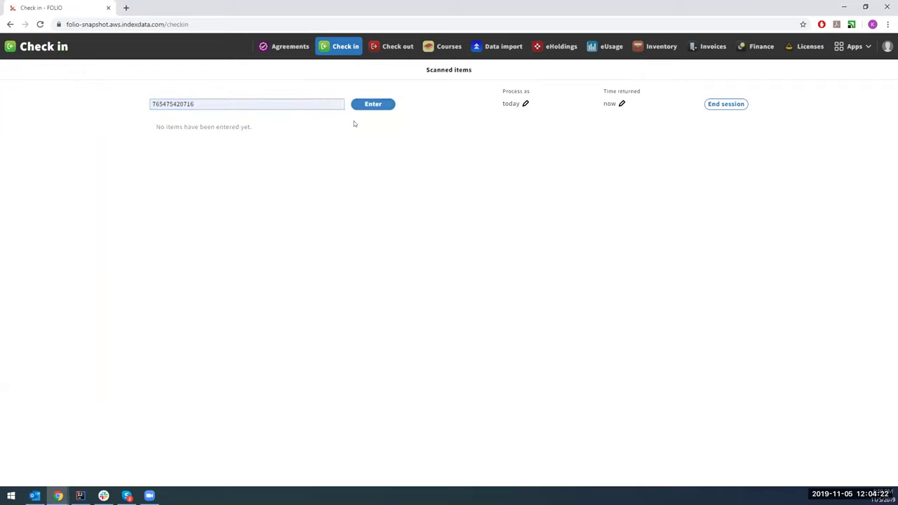
pyautogui.press('Return')
pyautogui.click(224, 111)
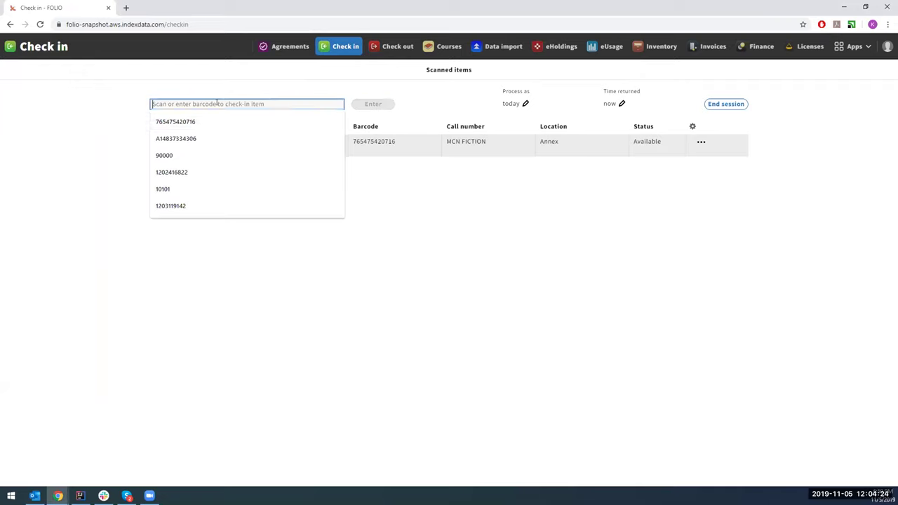
pyautogui.click(209, 137)
pyautogui.click(382, 107)
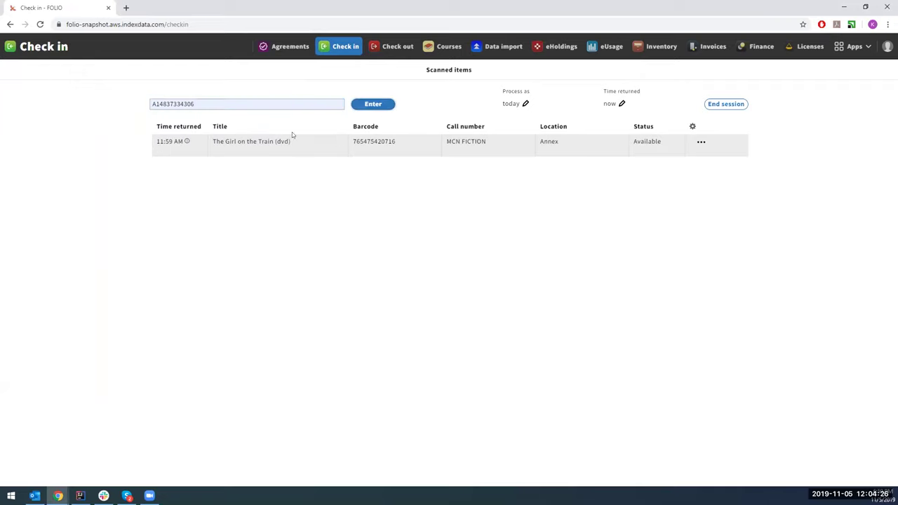
pyautogui.click(200, 103)
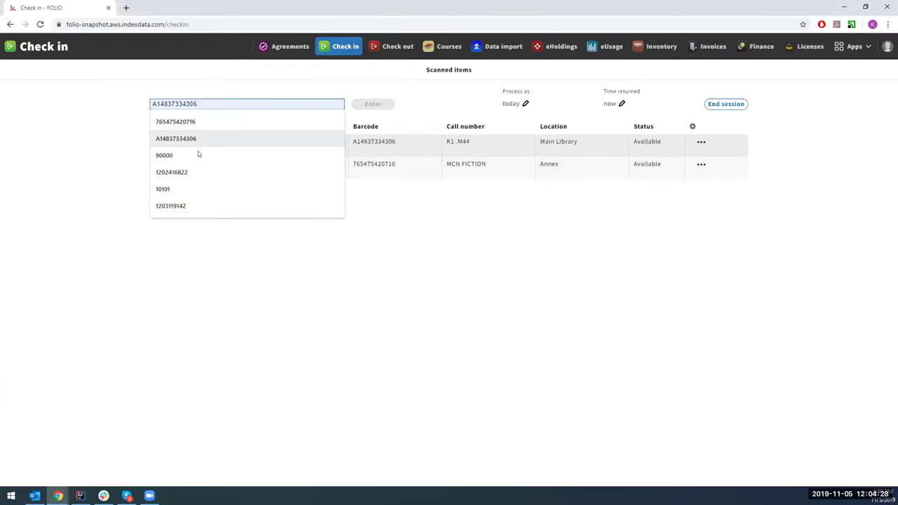
pyautogui.click(197, 152)
pyautogui.click(377, 107)
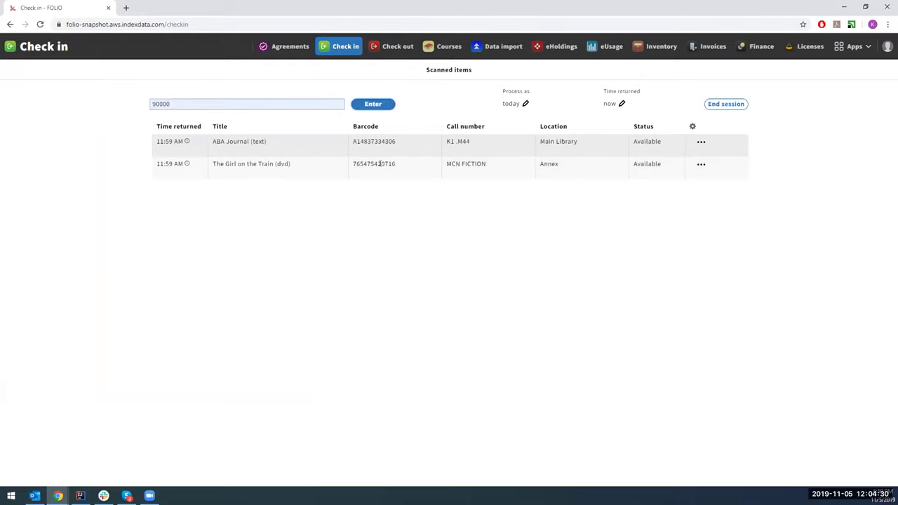
pyautogui.click(395, 46)
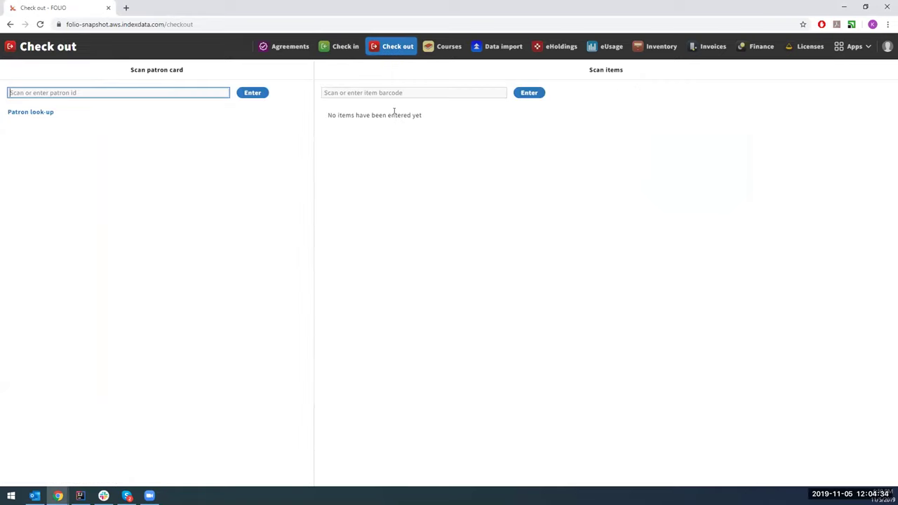
pyautogui.click(93, 85)
pyautogui.click(70, 107)
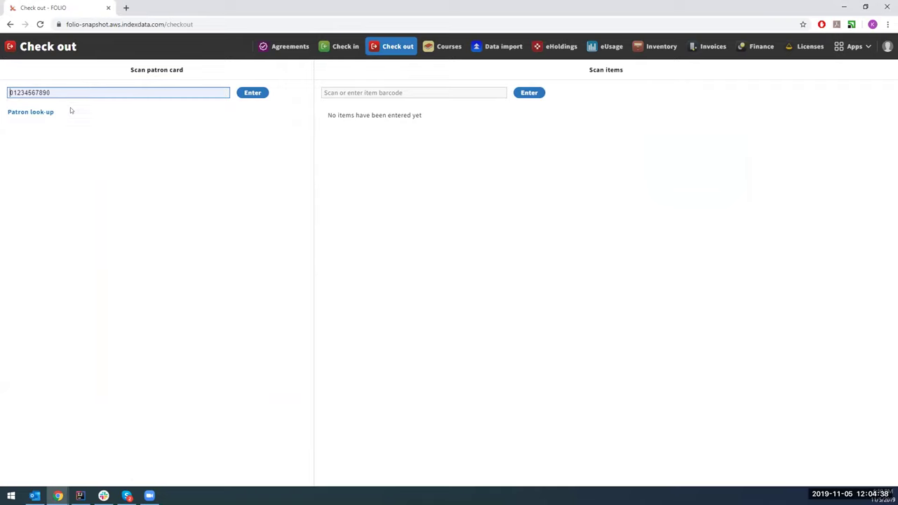
pyautogui.click(251, 92)
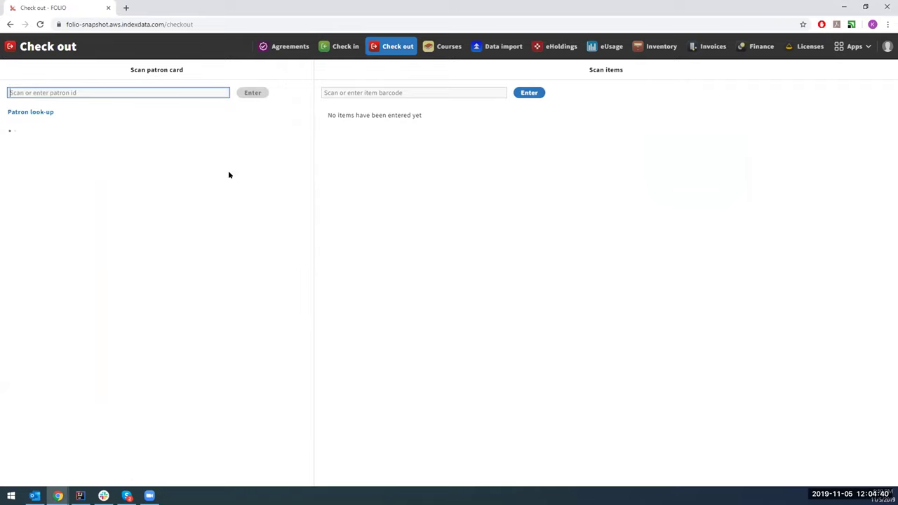
pyautogui.click(408, 91)
pyautogui.click(389, 110)
pyautogui.click(528, 92)
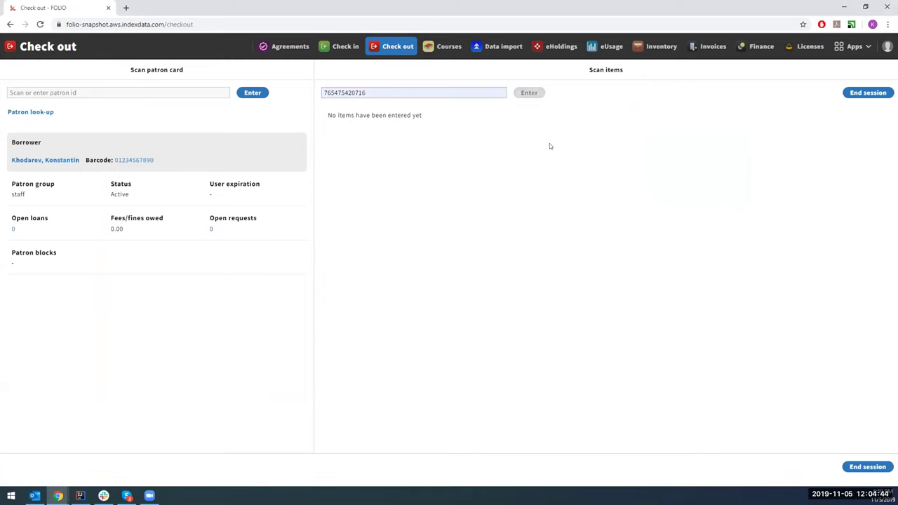
pyautogui.click(388, 91)
pyautogui.click(381, 124)
pyautogui.click(528, 93)
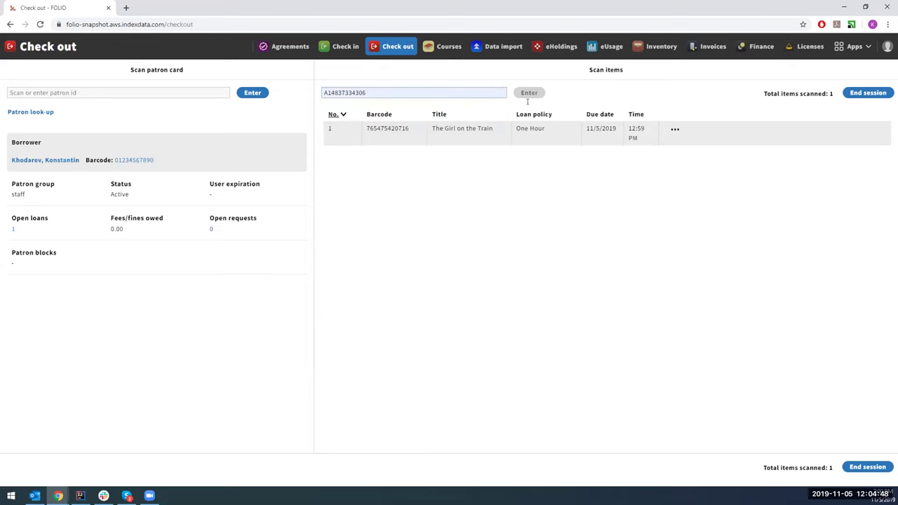
pyautogui.click(380, 91)
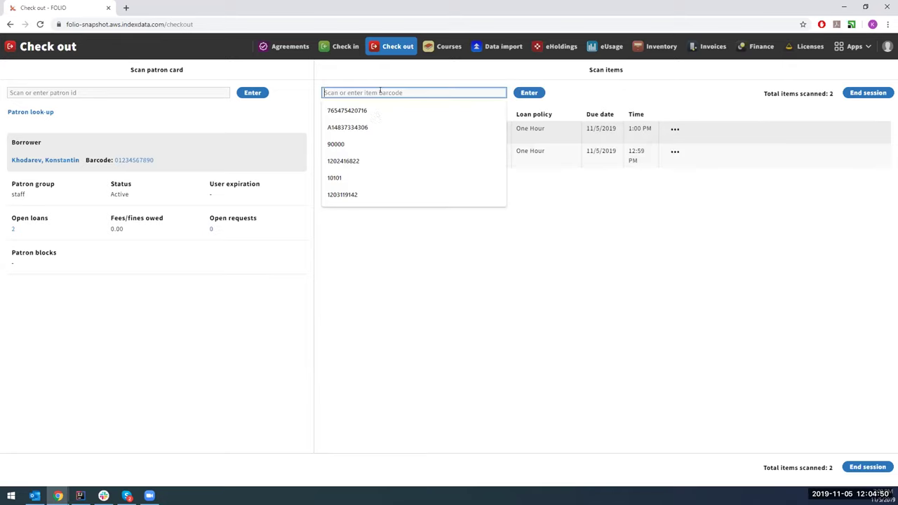
pyautogui.click(367, 145)
pyautogui.click(528, 93)
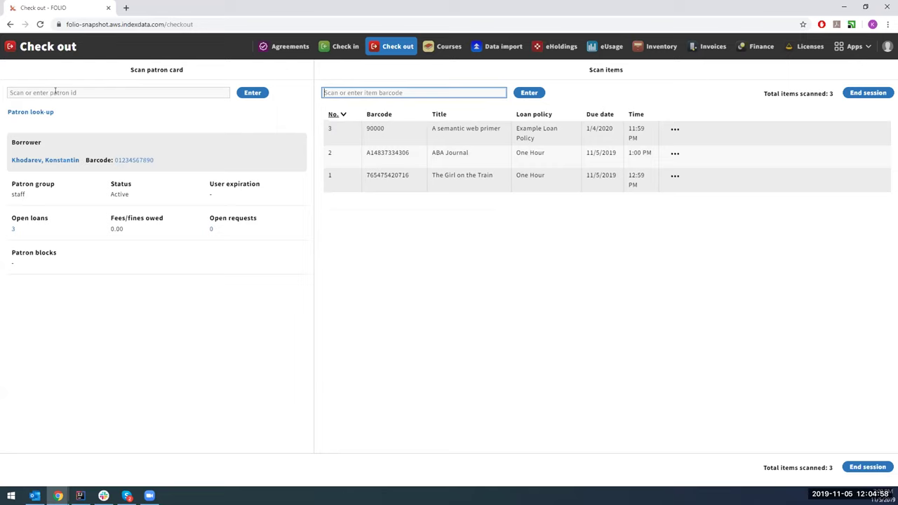
# Look up an active patron and make them the new borrower.
pyautogui.click(30, 112)
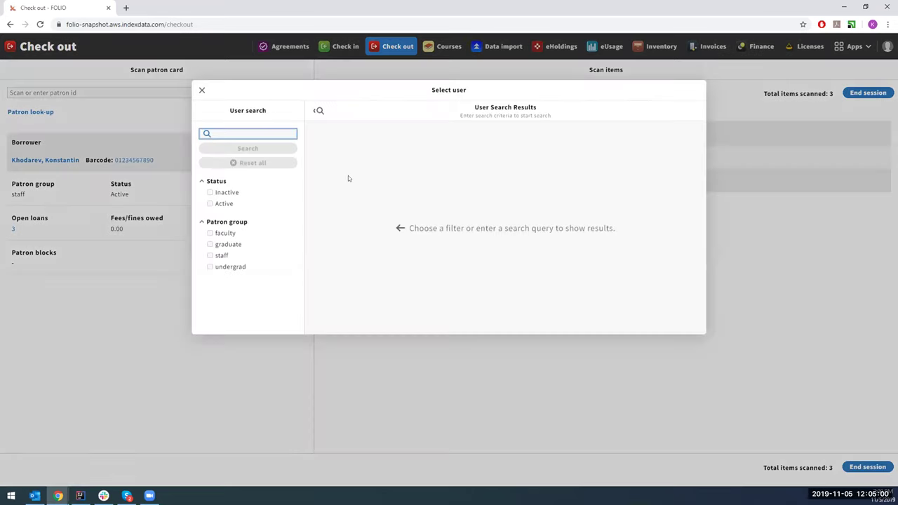
pyautogui.click(228, 203)
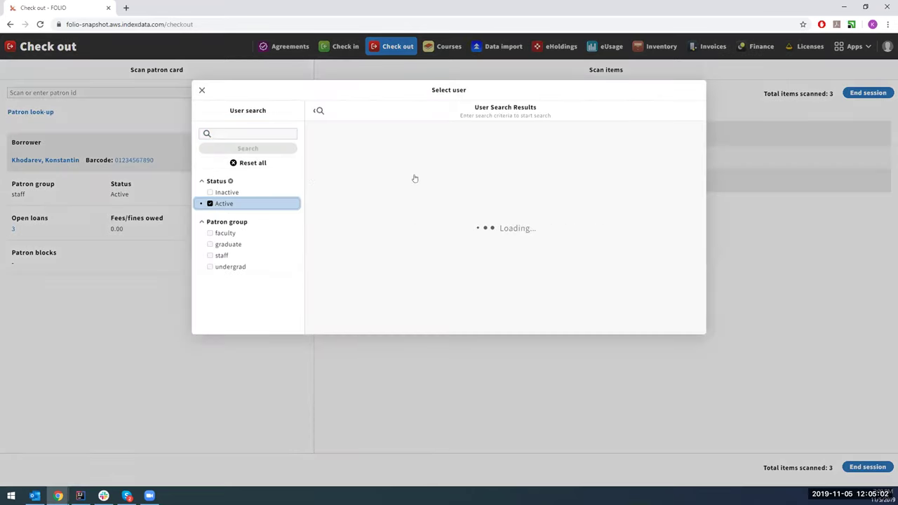
pyautogui.click(392, 219)
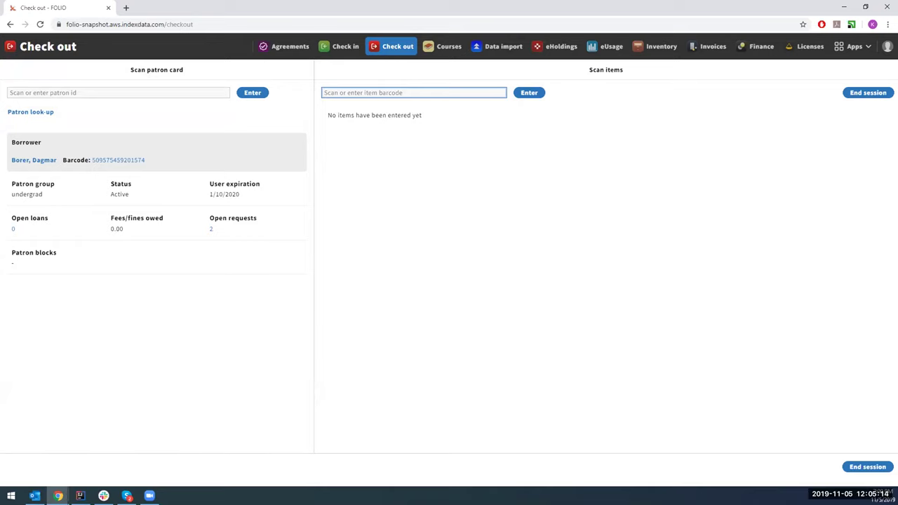
pyautogui.hotkey('alt', 'Tab')
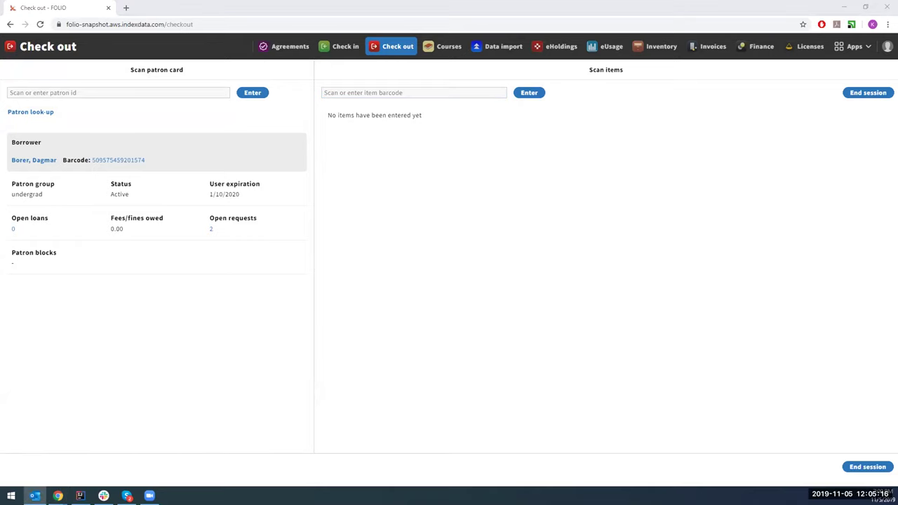
pyautogui.press('Return')
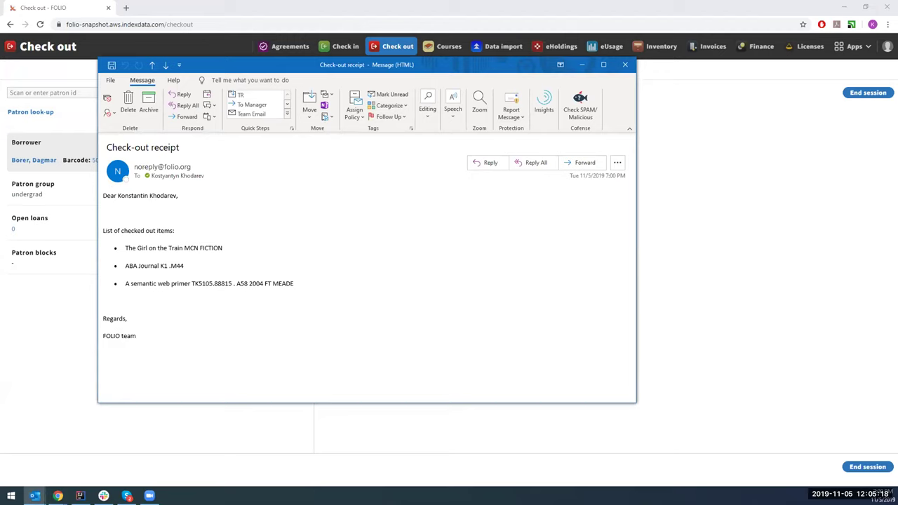
pyautogui.moveTo(320, 70); pyautogui.dragTo(344, 119)
pyautogui.press('Escape')
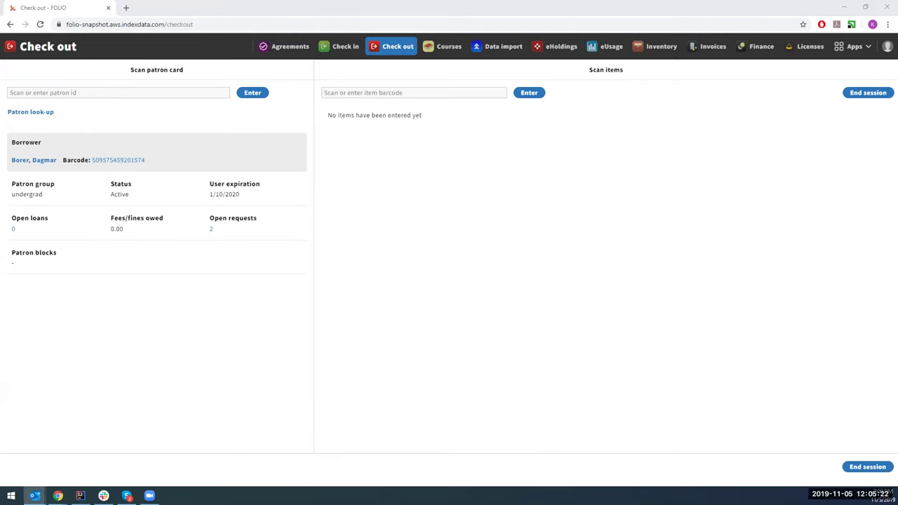
pyautogui.hotkey('alt', 'Tab')
pyautogui.moveTo(423, 45); pyautogui.dragTo(449, 75)
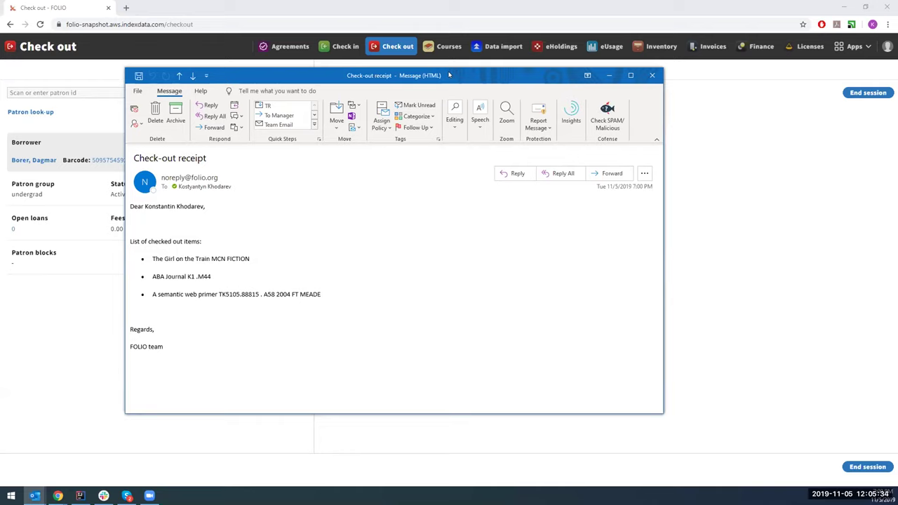
pyautogui.click(652, 76)
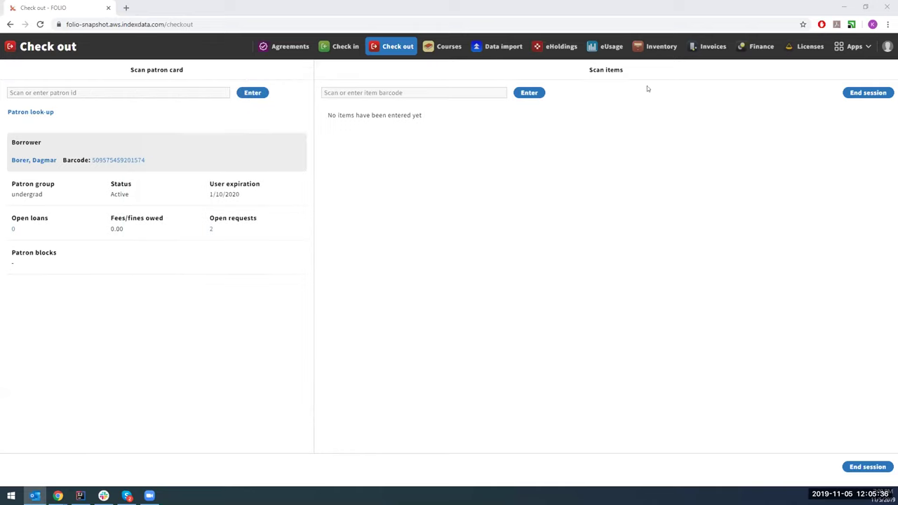
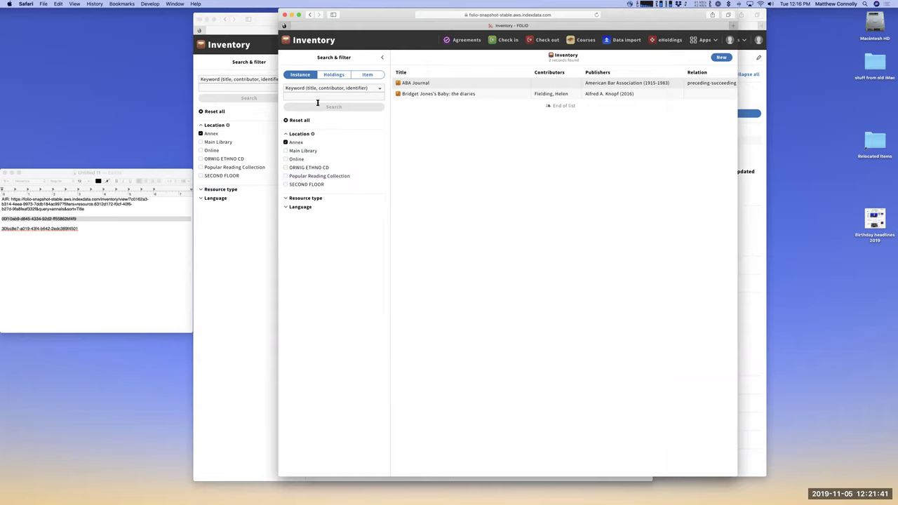
# Switch between the Instance, Holdings and Item search tabs, ending on Instance.
pyautogui.click(329, 75)
pyautogui.click(365, 75)
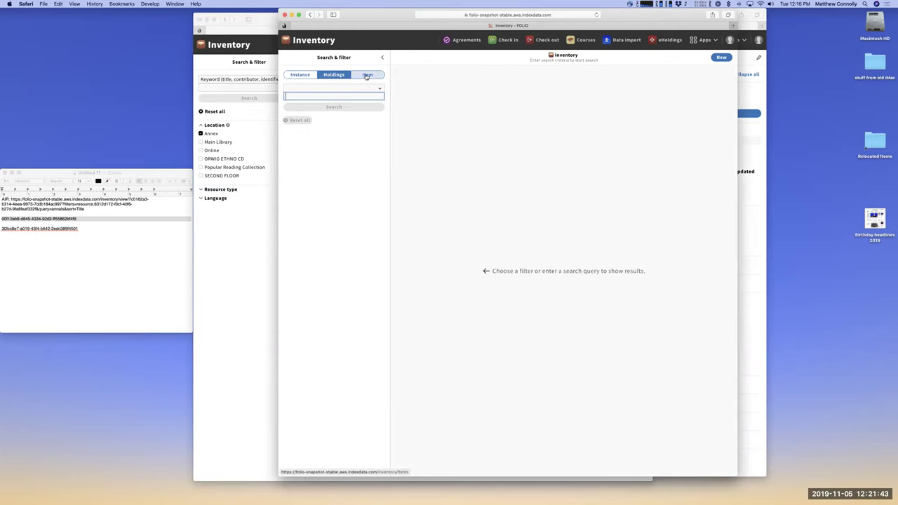
pyautogui.click(301, 75)
pyautogui.click(328, 75)
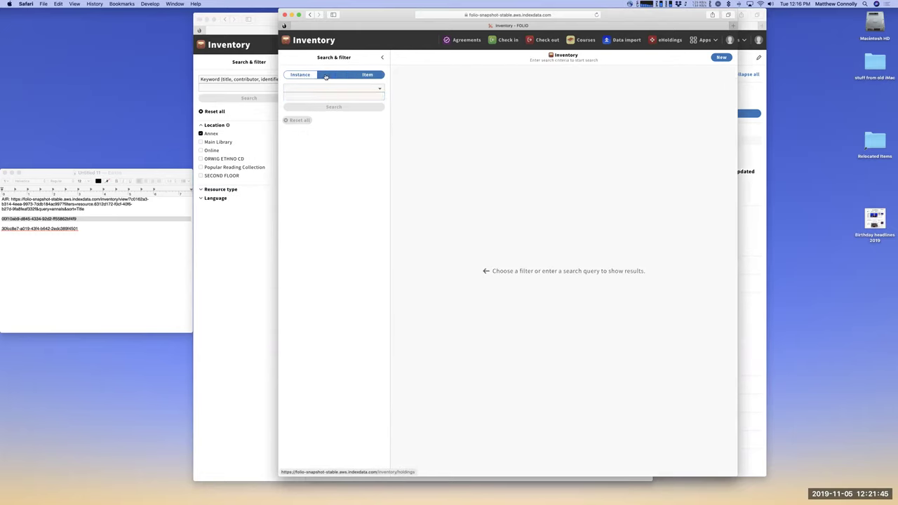
pyautogui.click(300, 75)
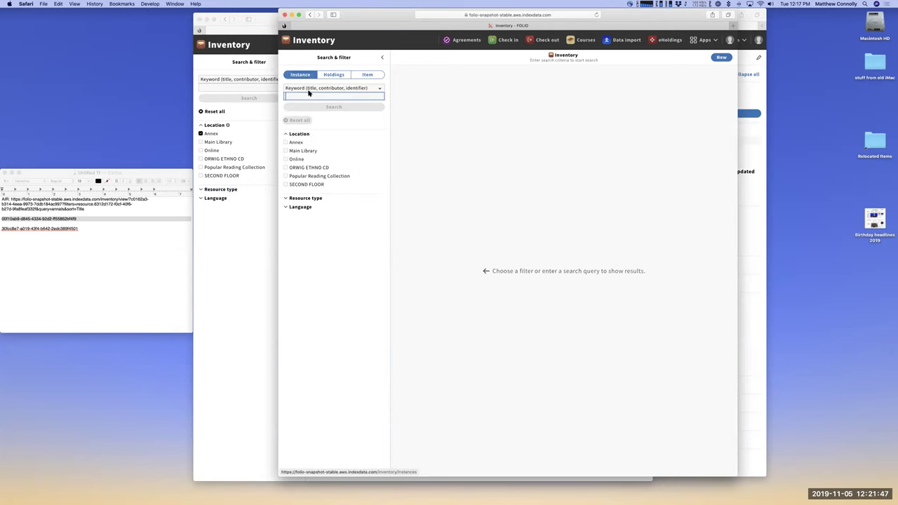
pyautogui.click(333, 75)
pyautogui.click(366, 75)
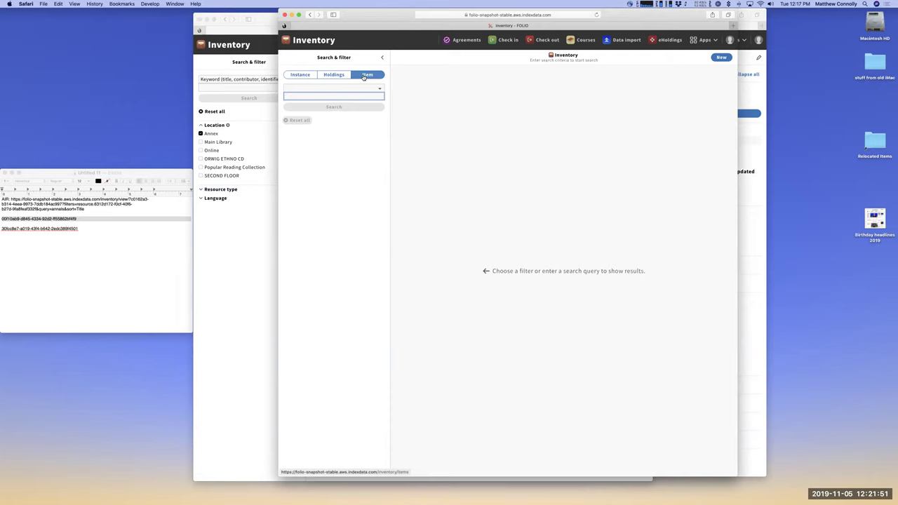
pyautogui.click(326, 76)
pyautogui.click(311, 76)
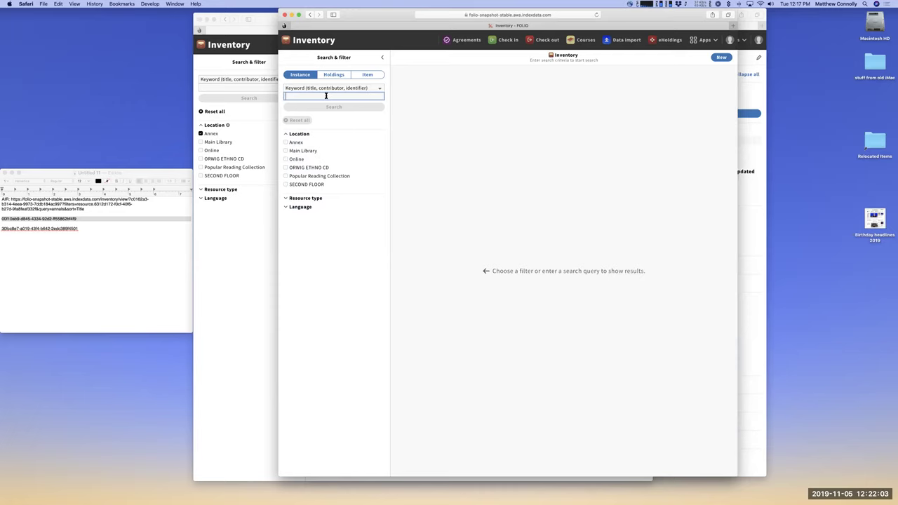
# Enter the keyword 'journal' and limit results to the Online and Annex locations.
pyautogui.write('journal')
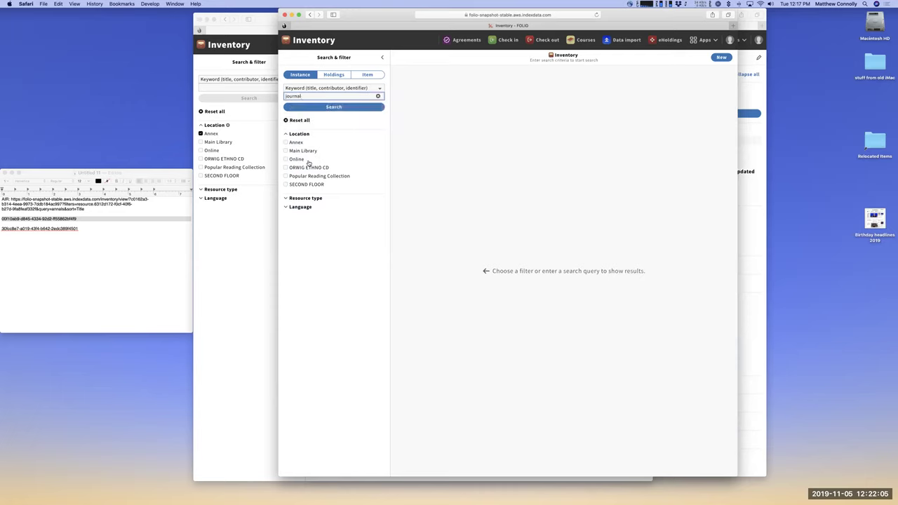
pyautogui.click(285, 160)
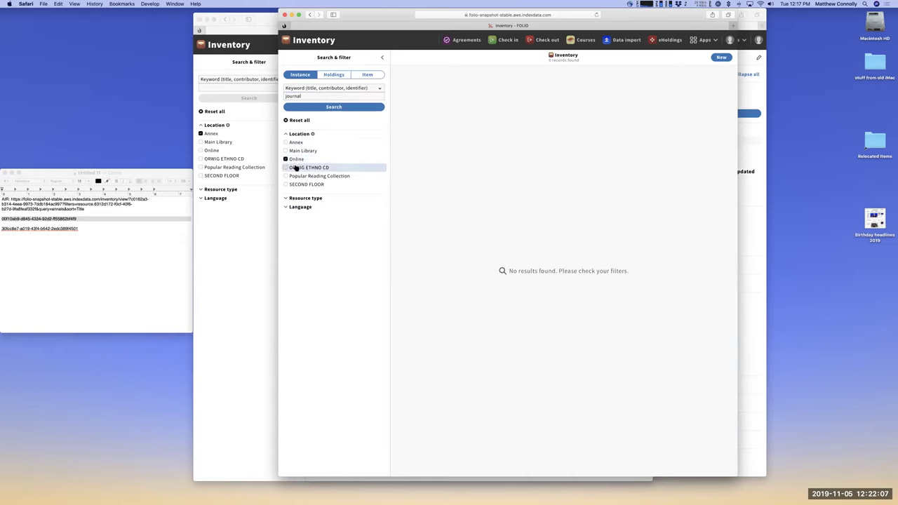
pyautogui.click(285, 143)
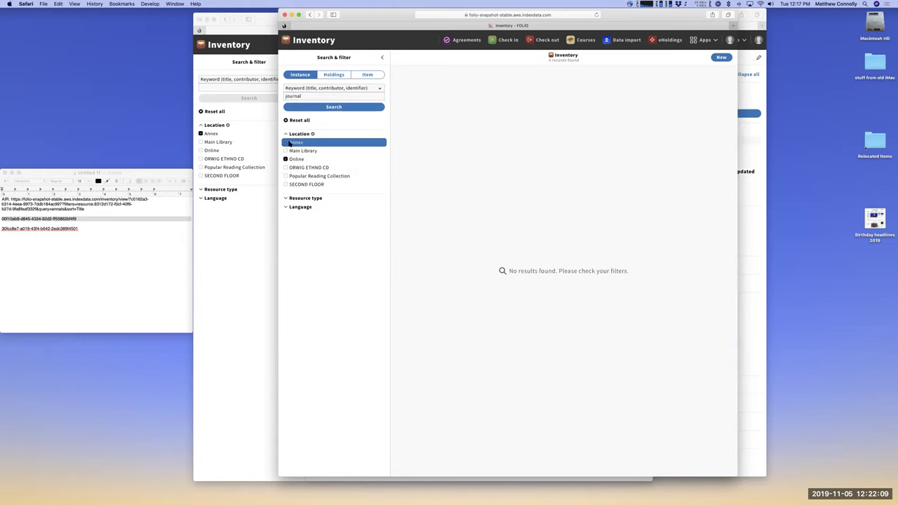
# Run the journal search, reset to Instance via Holdings, and filter to the Annex location.
pyautogui.click(341, 111)
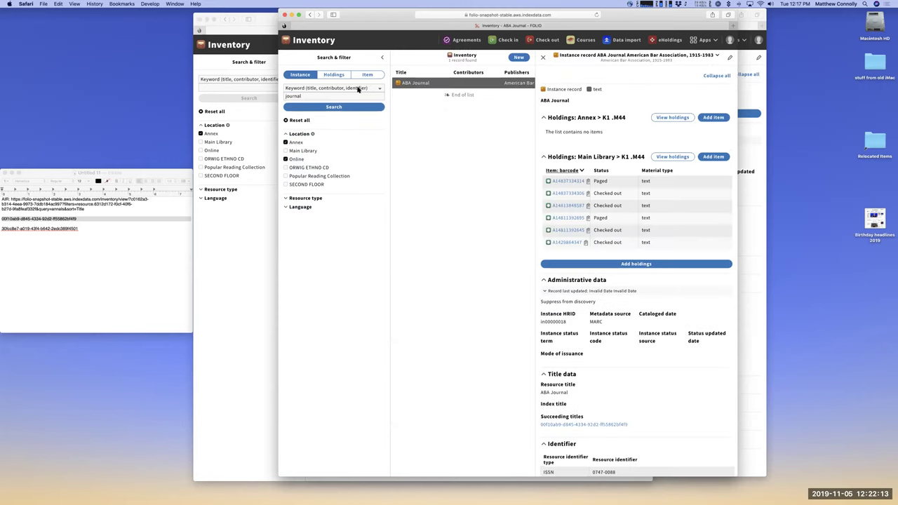
pyautogui.click(336, 76)
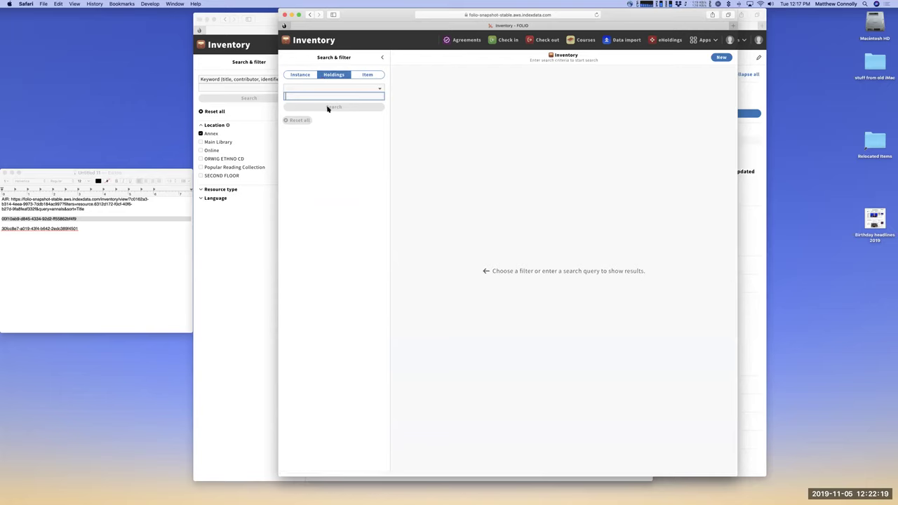
pyautogui.click(301, 75)
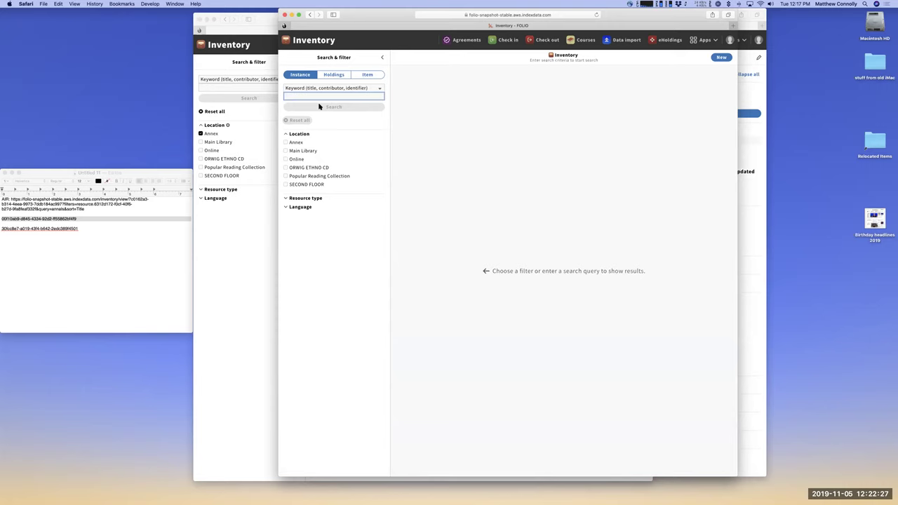
pyautogui.click(287, 142)
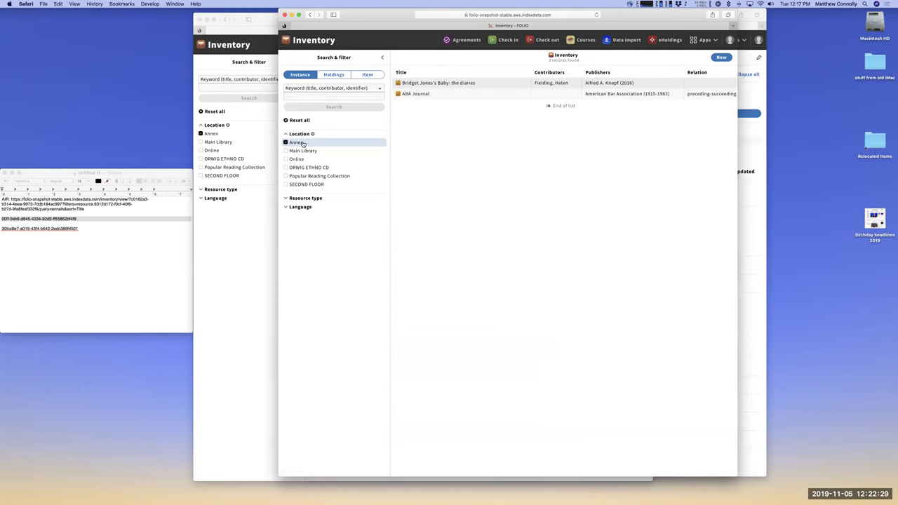
# Open the ABA Journal instance record on both FOLIO sites.
pyautogui.click(455, 94)
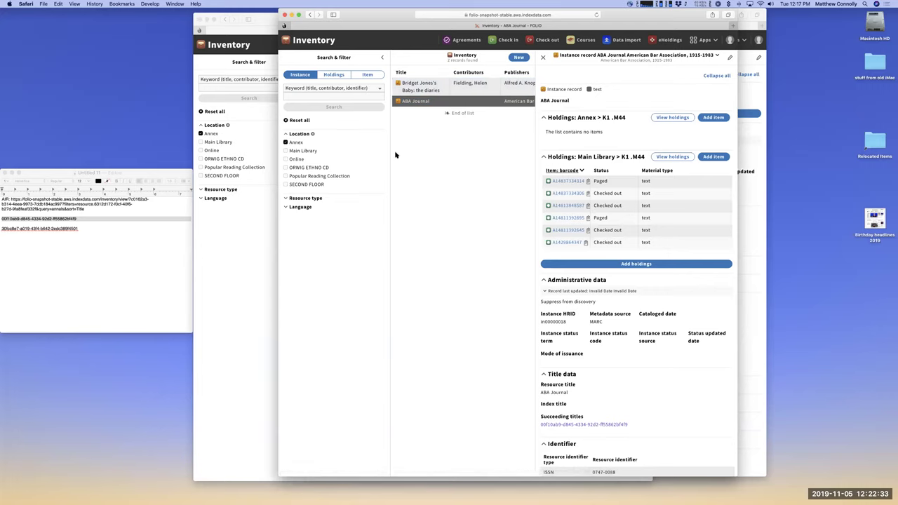
pyautogui.click(243, 223)
pyautogui.click(338, 90)
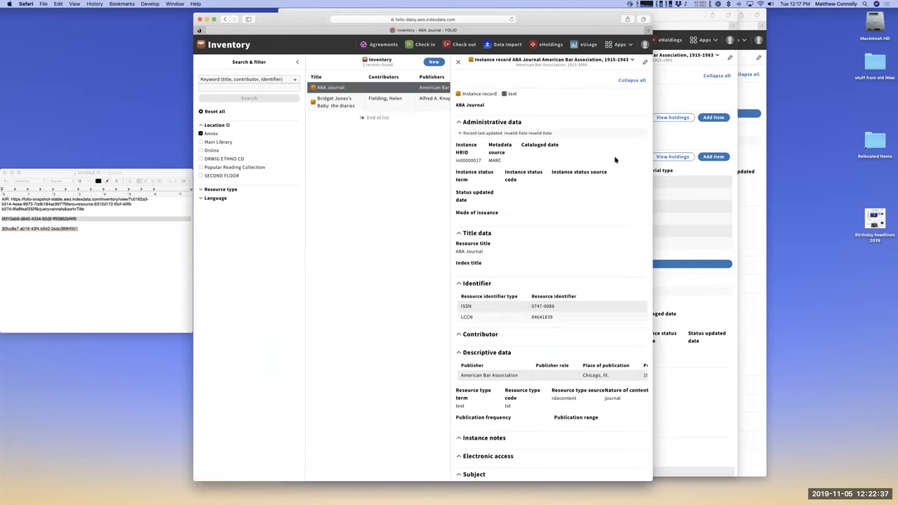
# Review the daisy site's ABA Journal record, then bring the snapshot site's window forward.
pyautogui.scroll(-6, 586, 222)
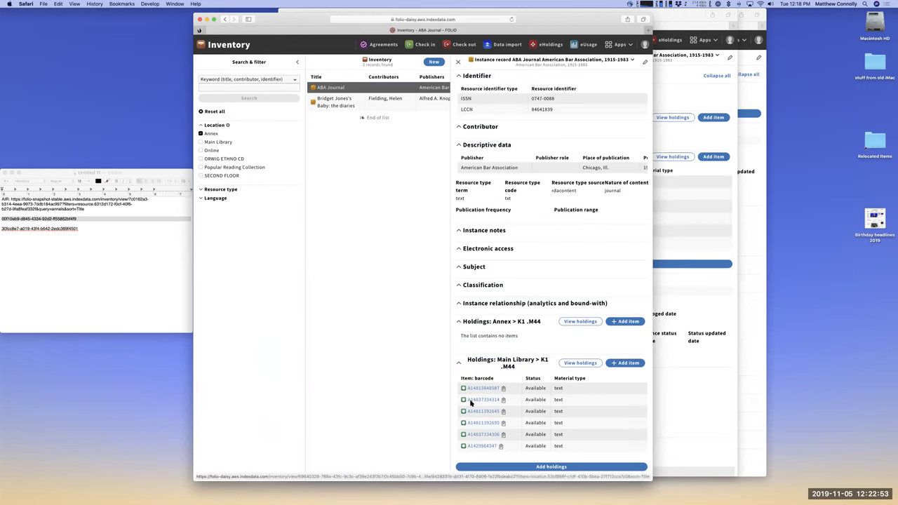
pyautogui.scroll(5, 565, 429)
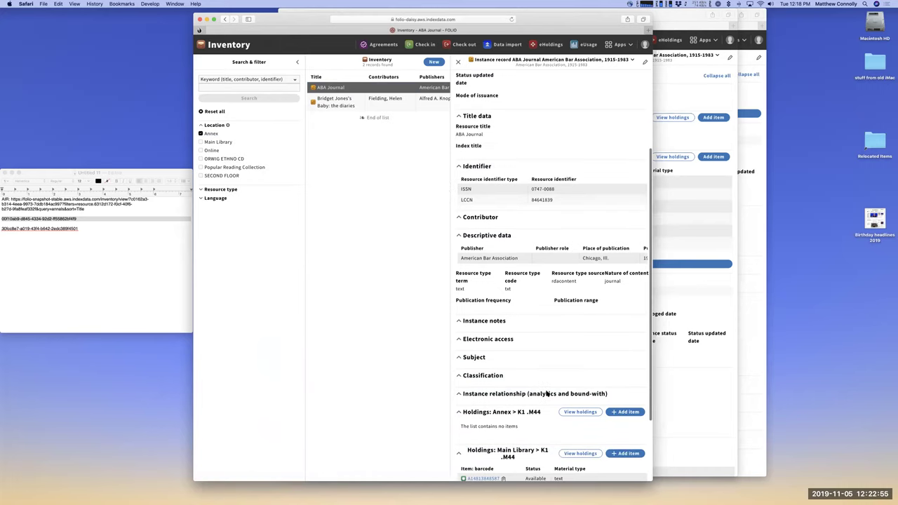
pyautogui.scroll(-3, 537, 392)
pyautogui.scroll(-3, 536, 392)
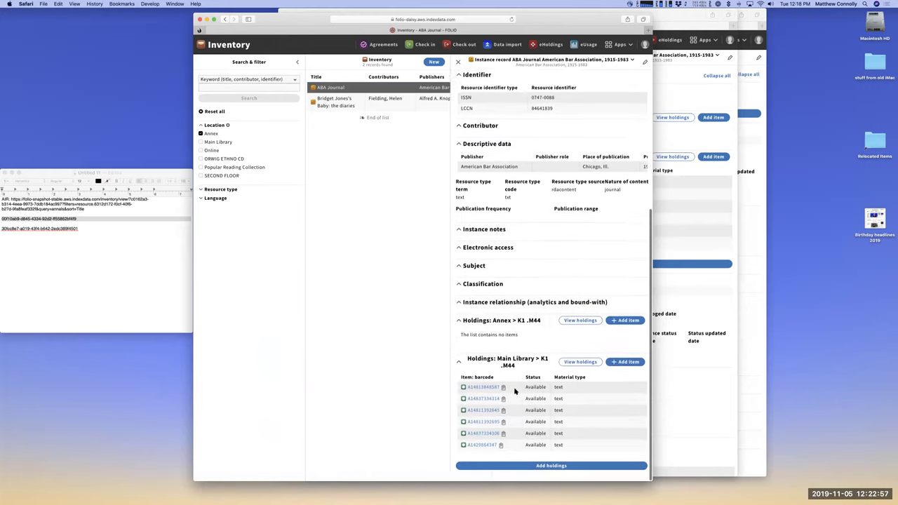
pyautogui.click(671, 284)
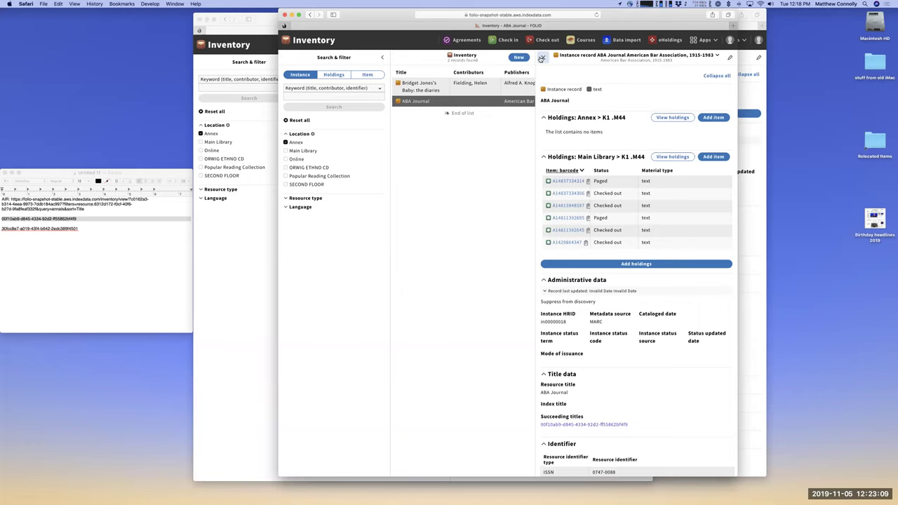
# Follow ABA Journal's succeeding-title link to the American Bar Association journal record.
pyautogui.scroll(-1, 586, 179)
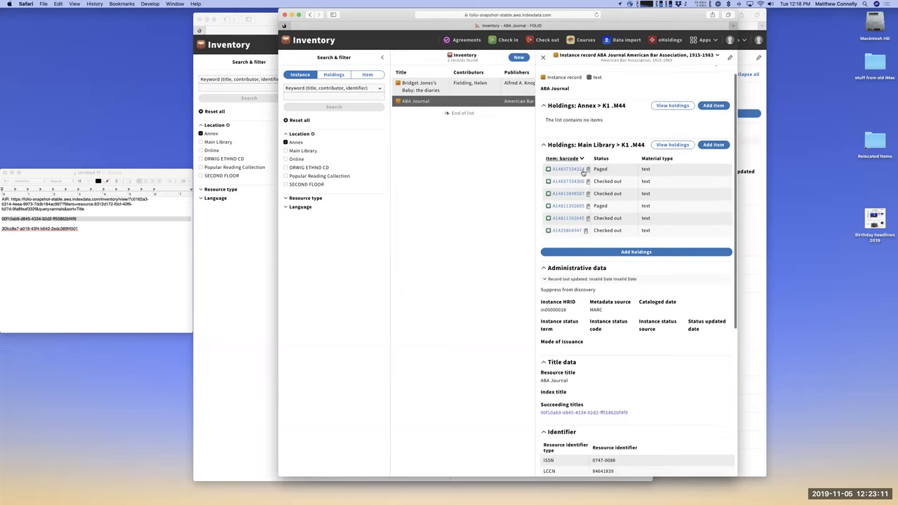
pyautogui.scroll(-6, 579, 169)
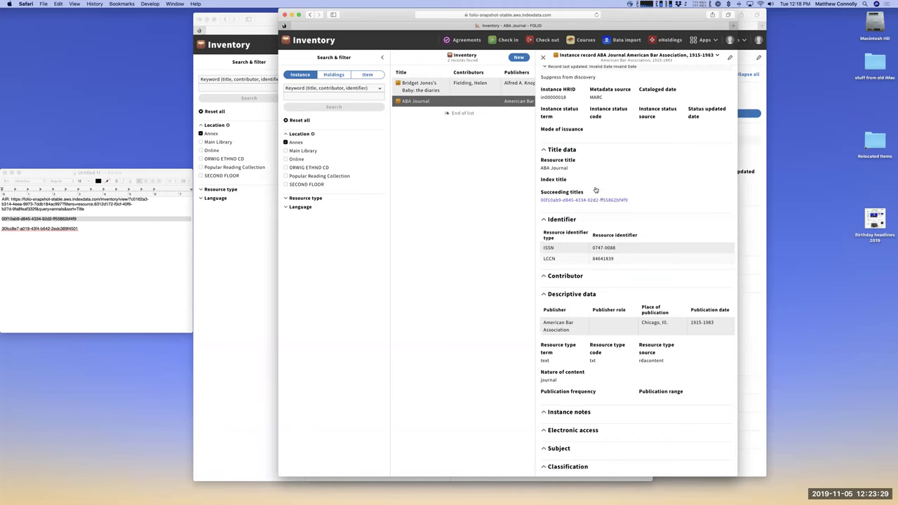
pyautogui.scroll(5, 597, 189)
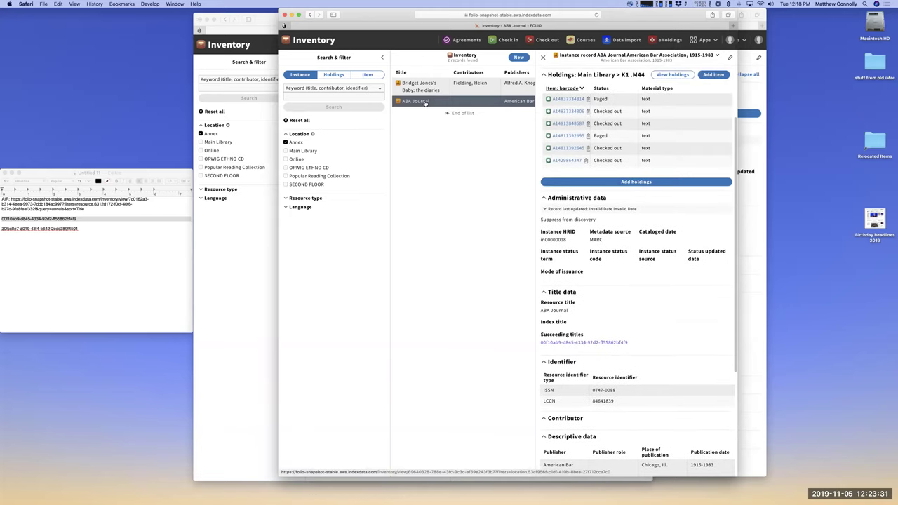
pyautogui.scroll(-3, 589, 229)
pyautogui.scroll(-2, 589, 229)
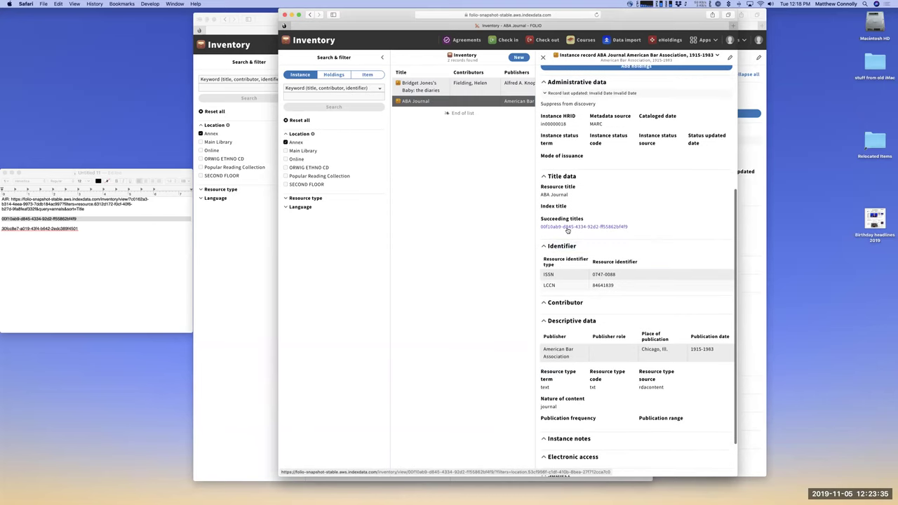
pyautogui.click(559, 227)
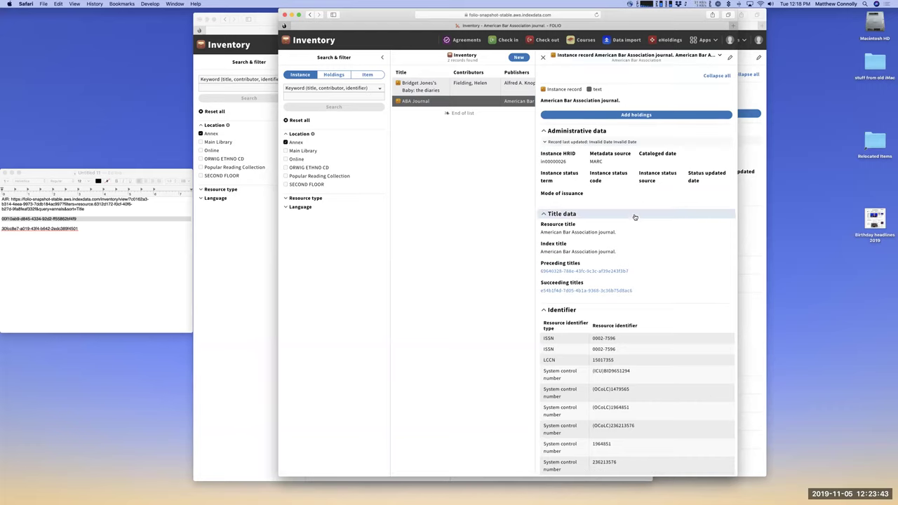
# Follow that record's succeeding-title link to the Transparent water instance.
pyautogui.scroll(-3, 634, 219)
pyautogui.scroll(-1, 635, 220)
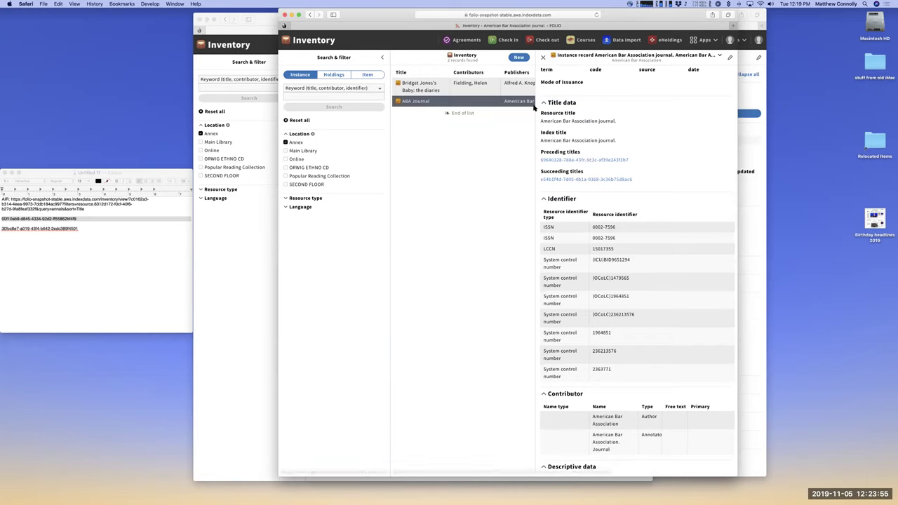
pyautogui.click(578, 180)
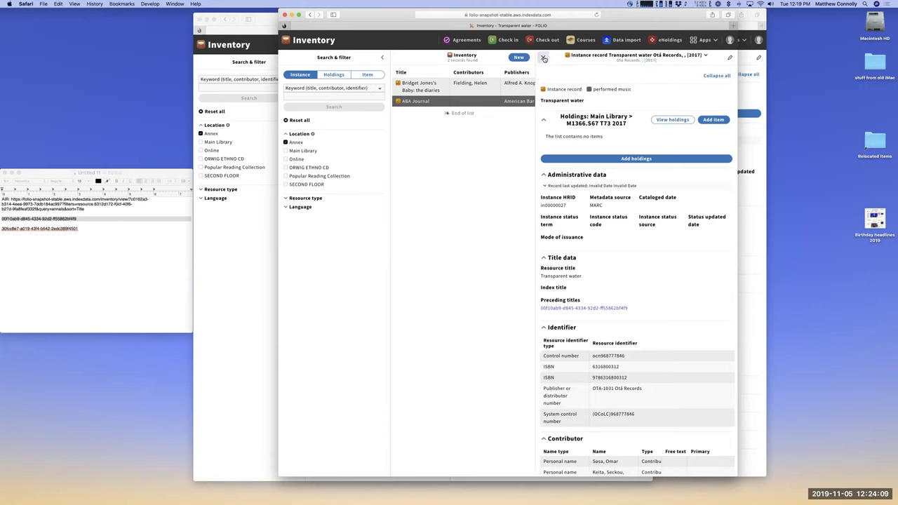
# Close the instance record detail pane.
pyautogui.click(543, 58)
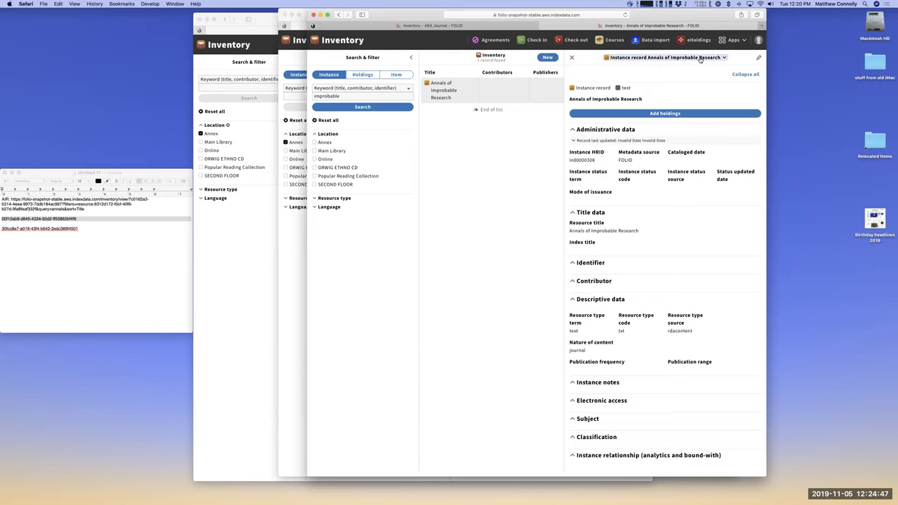
# Edit the Annals of Improbable Research instance and add a preceding title using the ID copied from the notes.
pyautogui.click(758, 62)
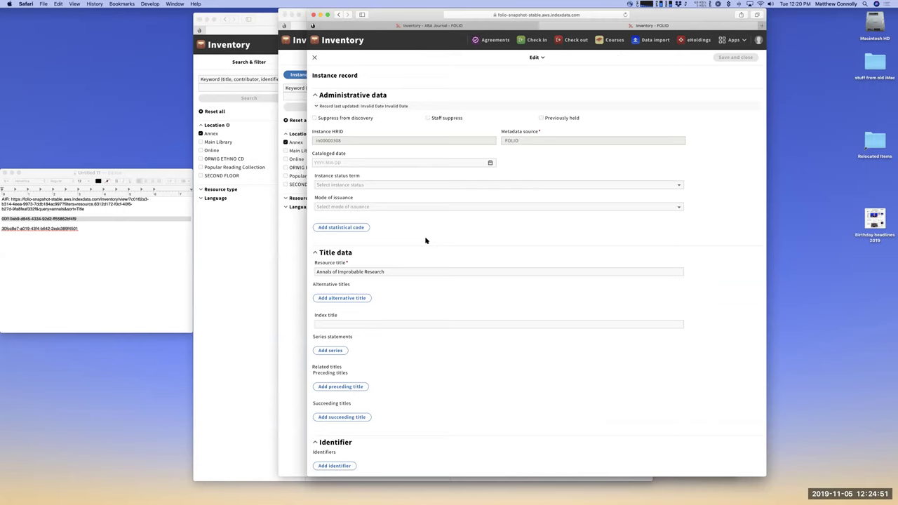
pyautogui.scroll(-2, 424, 240)
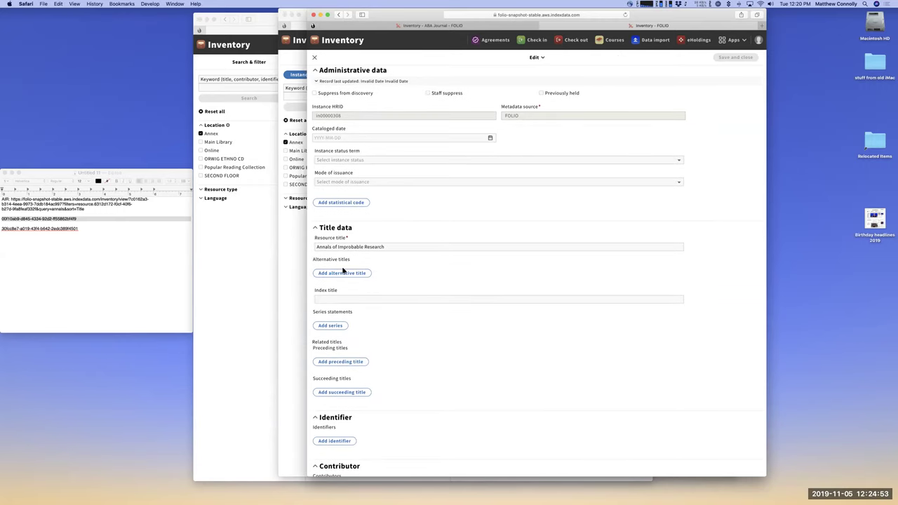
pyautogui.scroll(-5, 355, 314)
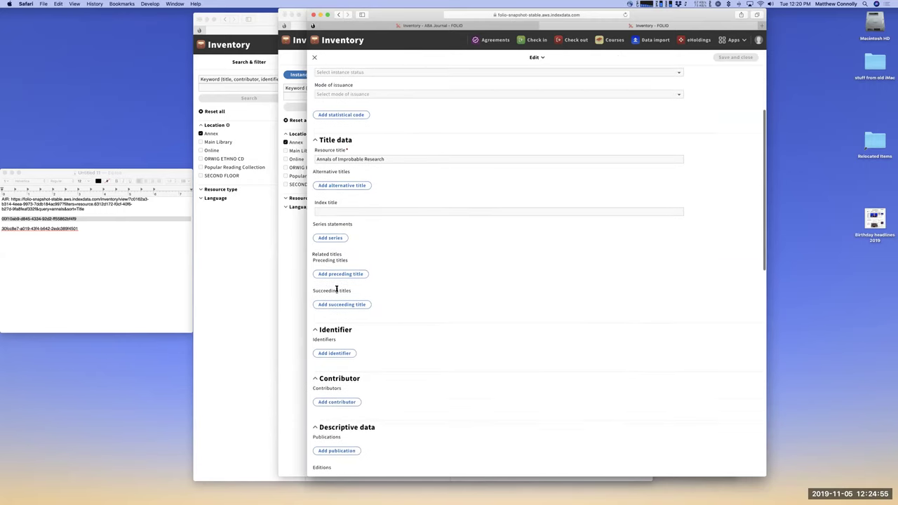
pyautogui.click(107, 243)
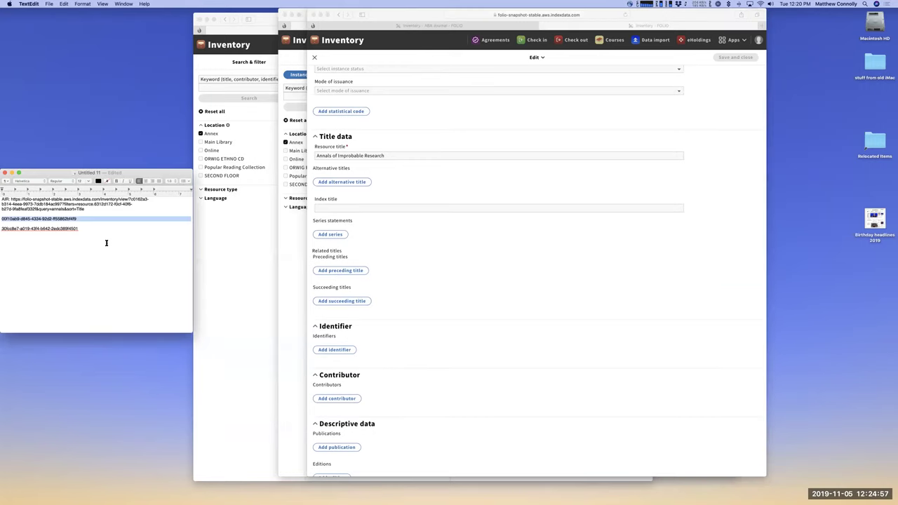
pyautogui.moveTo(85, 220); pyautogui.dragTo(2, 218)
pyautogui.press('super+c')
pyautogui.click(357, 272)
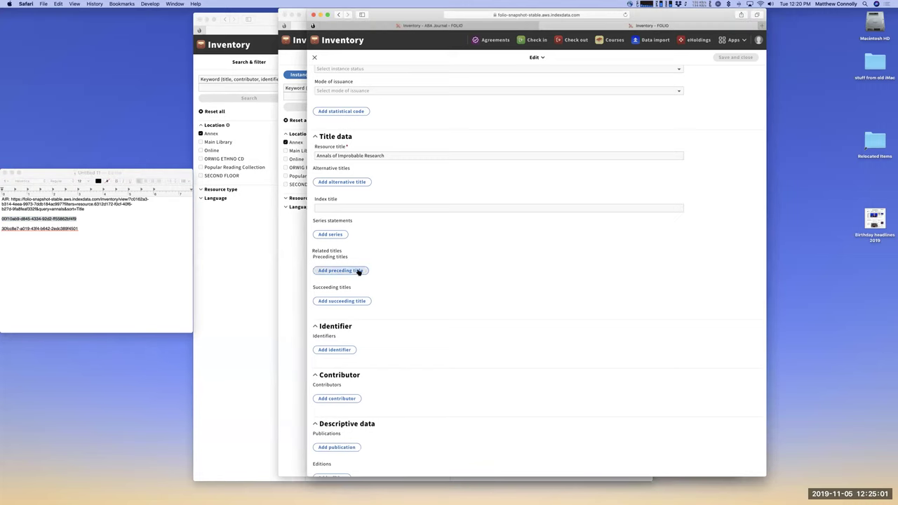
pyautogui.click(359, 271)
pyautogui.press('super+v')
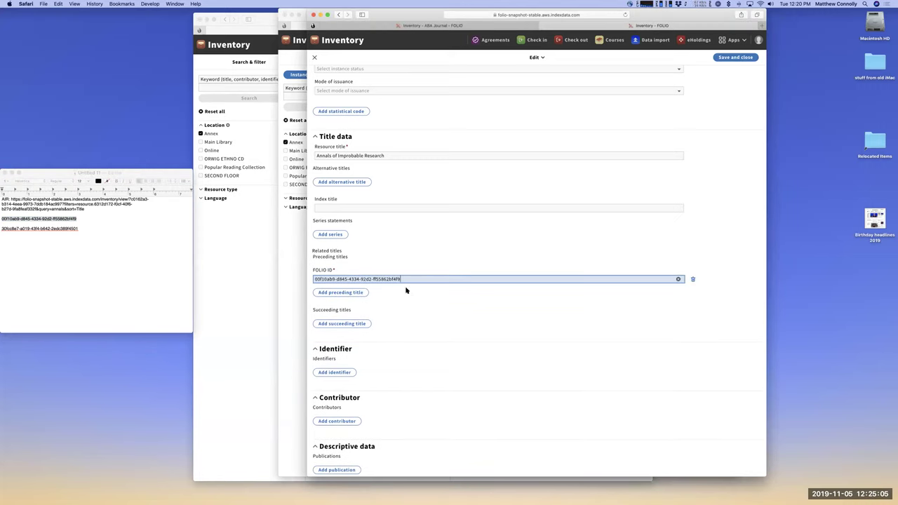
# Add a parent instance with the copied ID and set its relation type to bound-with.
pyautogui.scroll(-2, 624, 298)
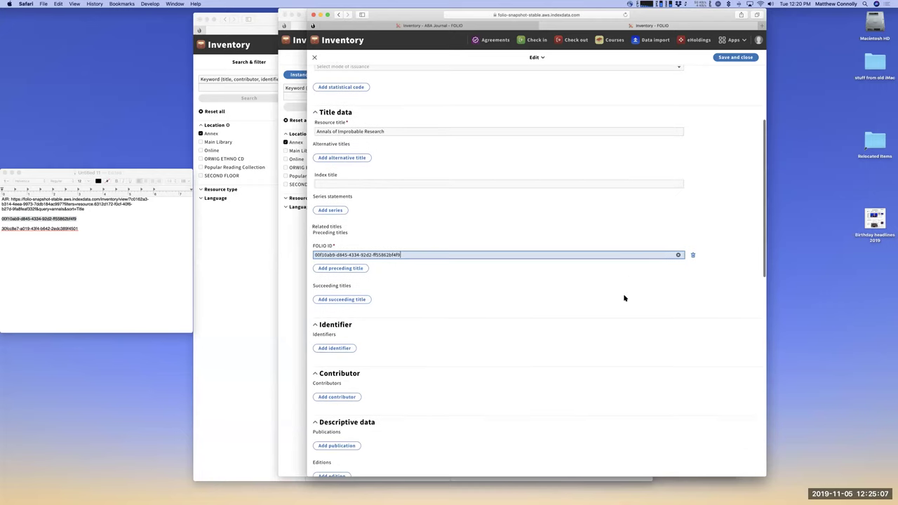
pyautogui.scroll(-10, 463, 289)
pyautogui.scroll(-15, 463, 289)
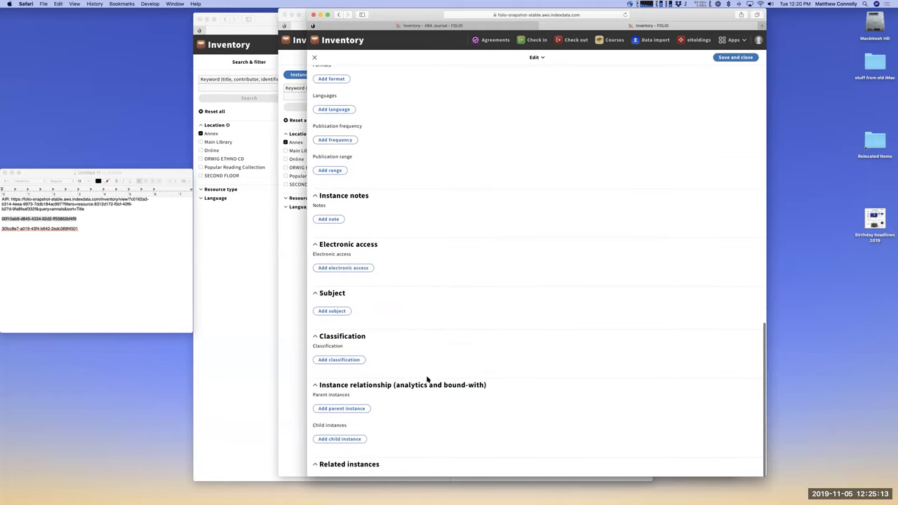
pyautogui.click(108, 249)
pyautogui.click(378, 421)
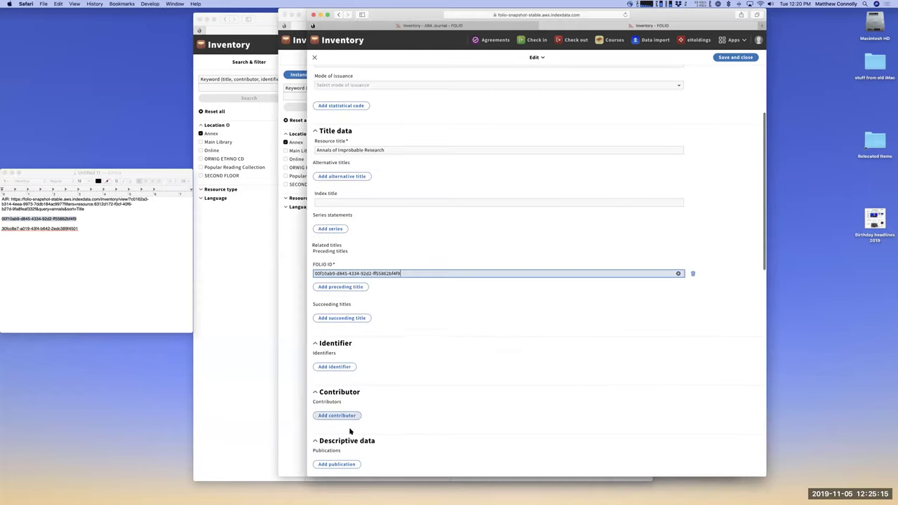
pyautogui.scroll(-20, 393, 428)
pyautogui.scroll(2, 393, 421)
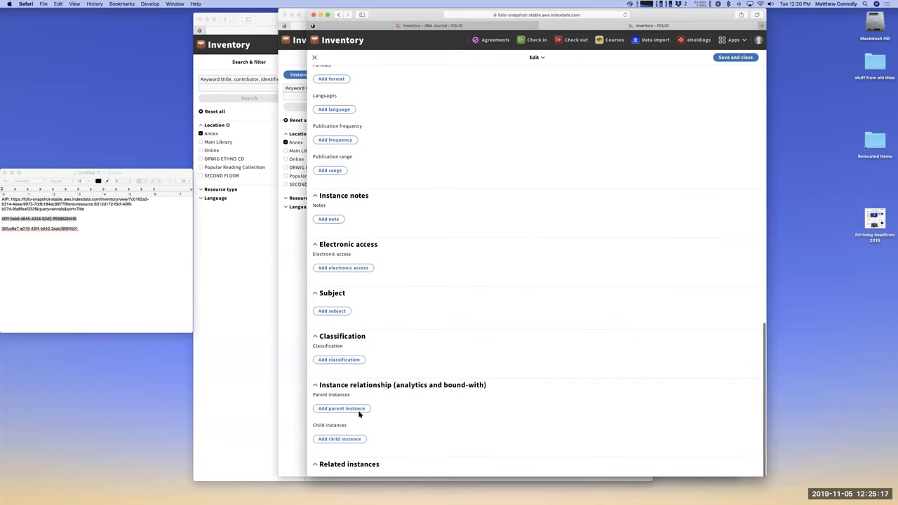
pyautogui.click(358, 417)
pyautogui.click(96, 236)
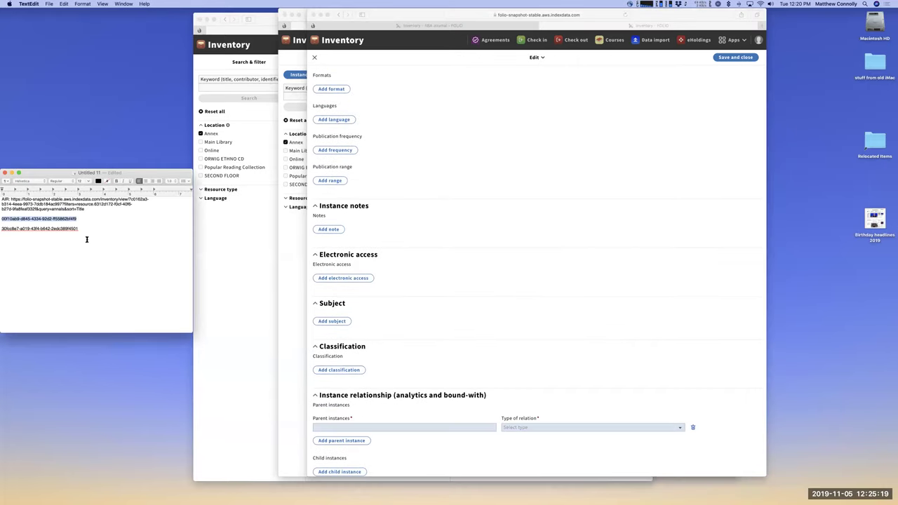
pyautogui.moveTo(80, 229); pyautogui.dragTo(2, 229)
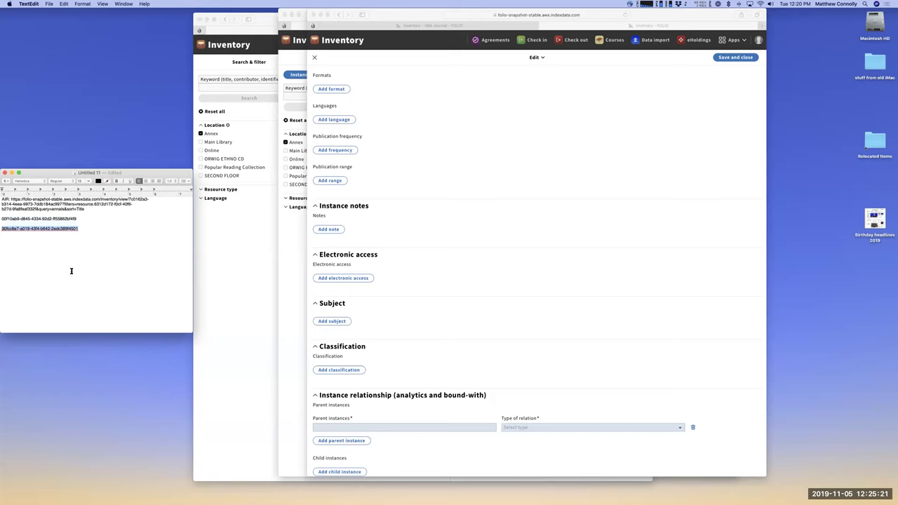
pyautogui.click(328, 426)
pyautogui.press('super+v')
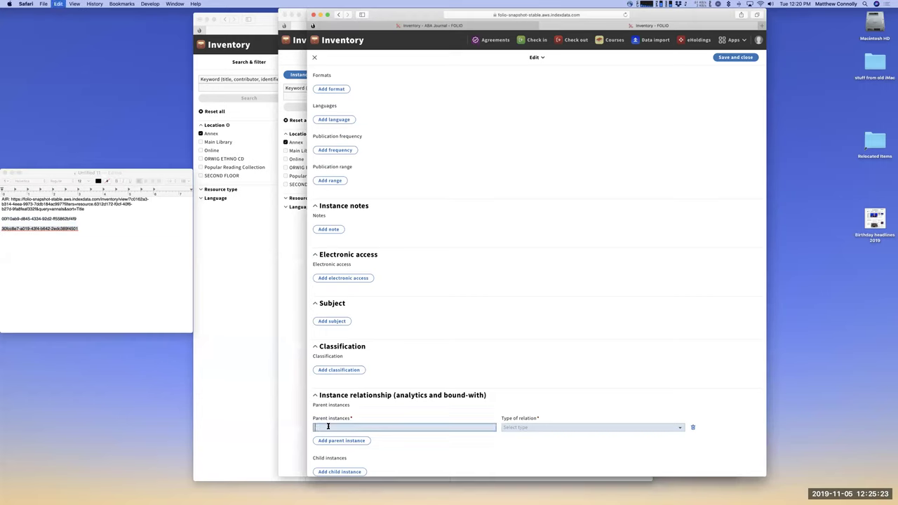
pyautogui.click(680, 427)
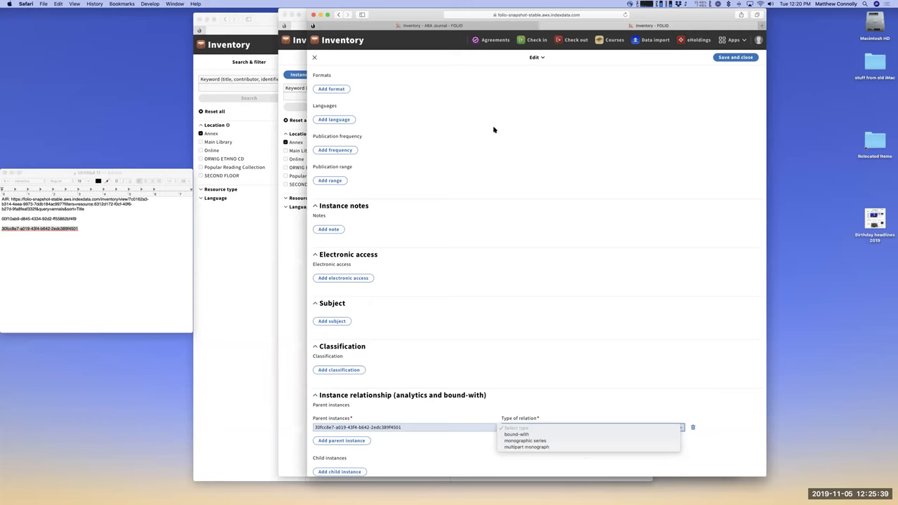
pyautogui.click(519, 435)
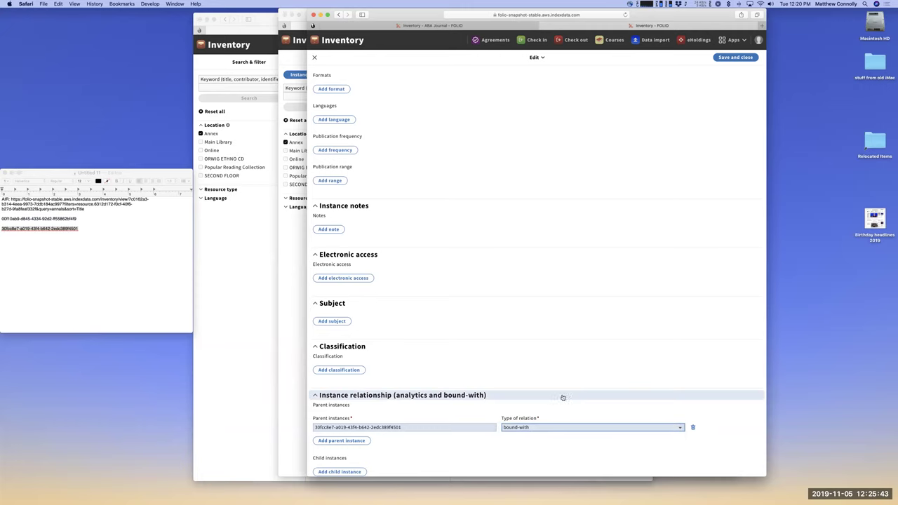
# Save the instance record and scroll down to check the bound-with relationship.
pyautogui.click(744, 59)
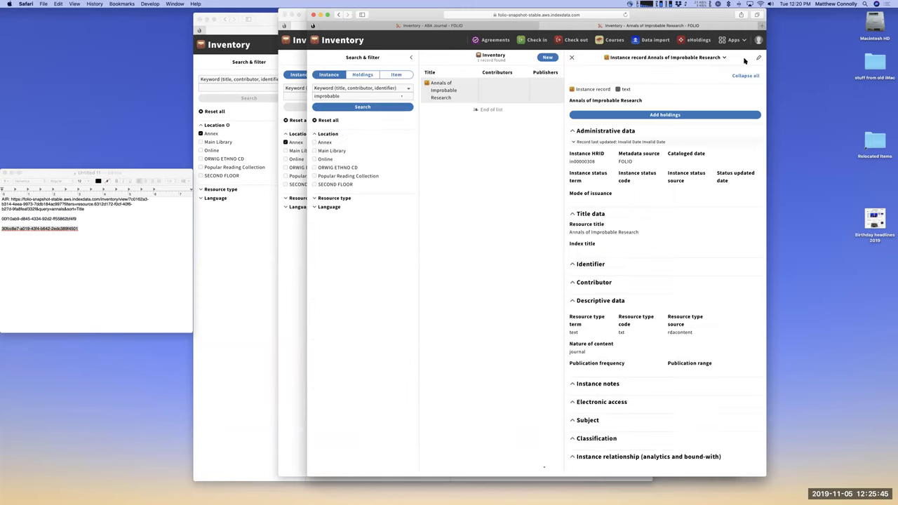
pyautogui.scroll(-1, 618, 311)
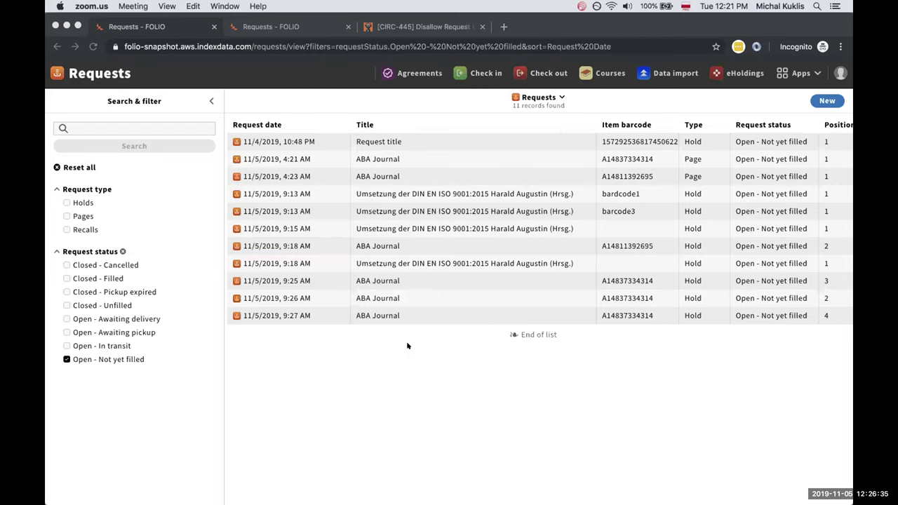
# Open the 9:27 AM ABA Journal hold request and show its Actions menu.
pyautogui.click(381, 312)
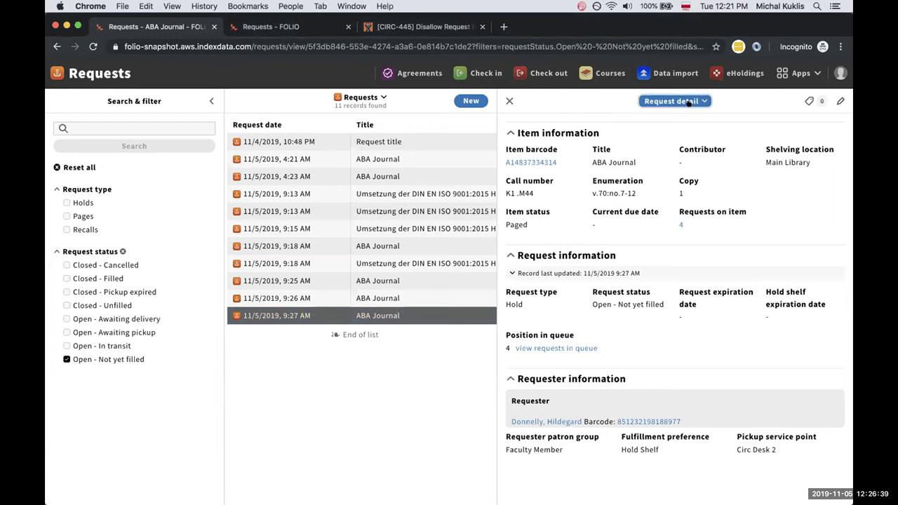
pyautogui.click(688, 103)
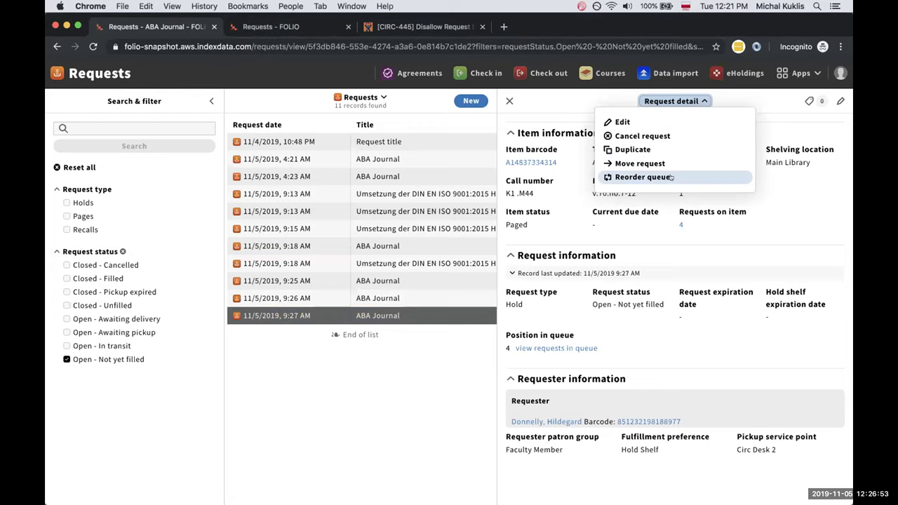
# In Reorder queue, try moving the 9:27 AM hold up and back, dismissing errors, then reload.
pyautogui.click(670, 178)
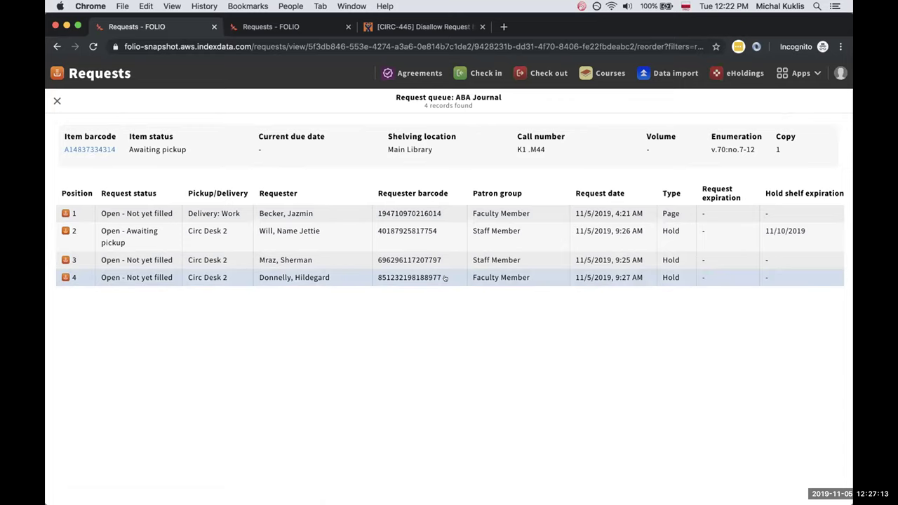
pyautogui.moveTo(472, 277); pyautogui.dragTo(473, 260)
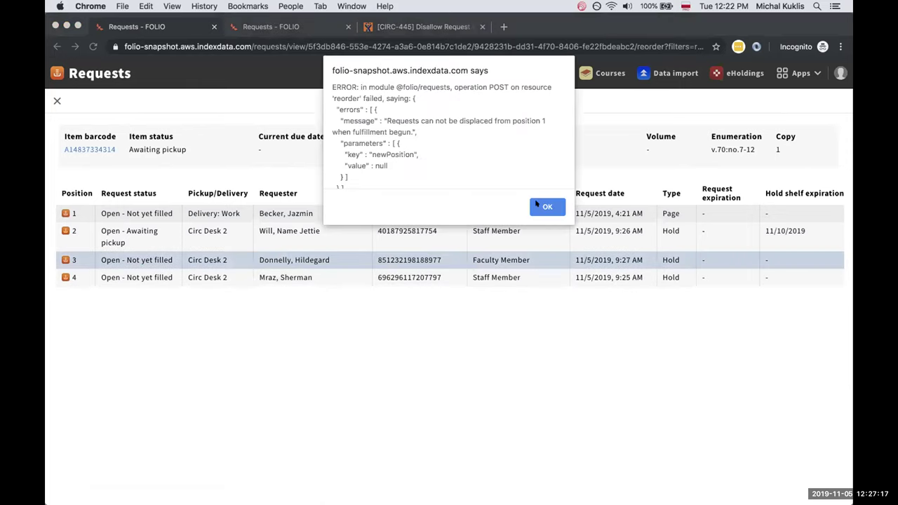
pyautogui.click(549, 207)
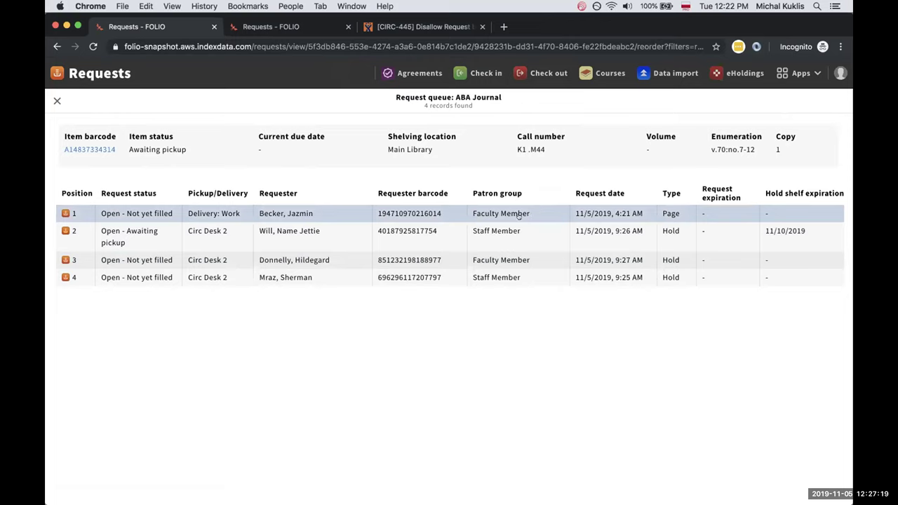
pyautogui.moveTo(484, 260); pyautogui.dragTo(485, 290)
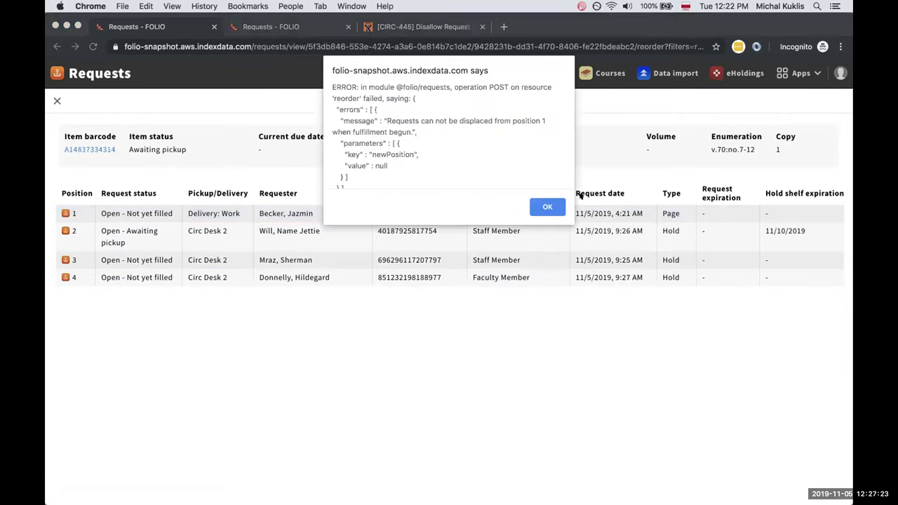
pyautogui.click(534, 210)
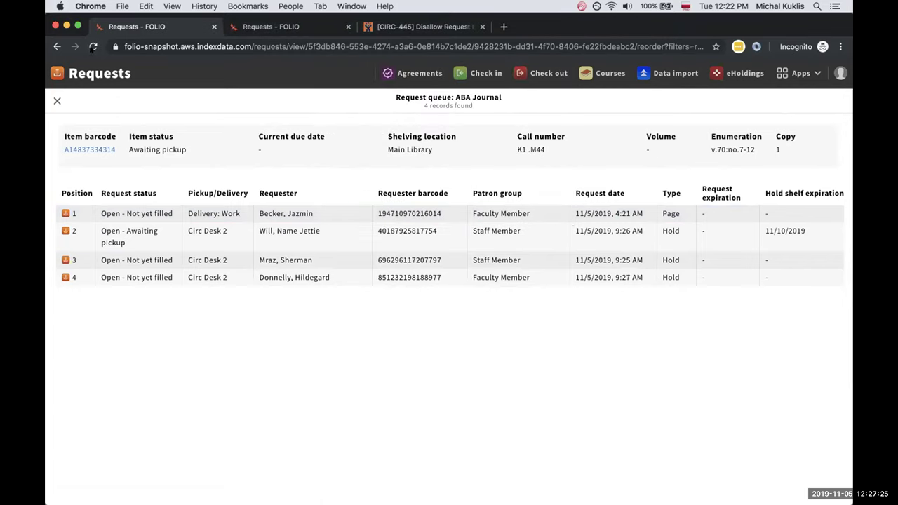
pyautogui.click(93, 46)
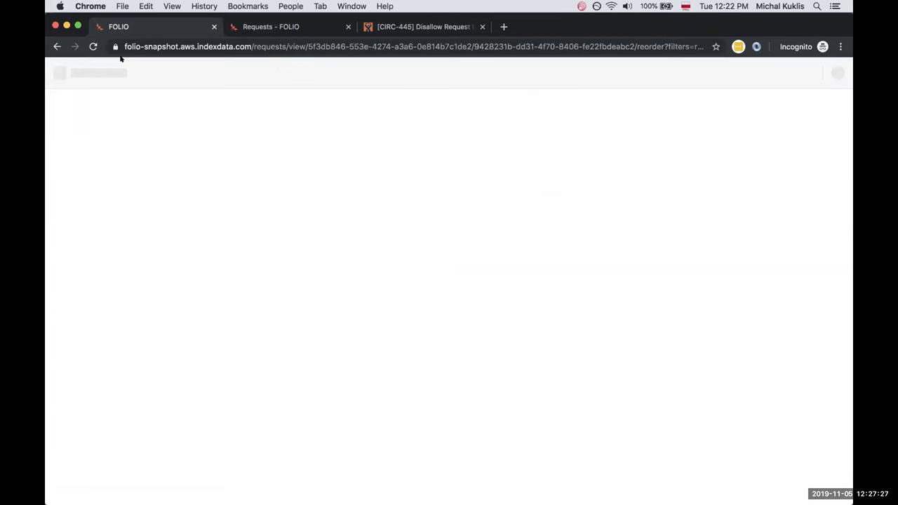
# Move the 9:27 AM hold to position 3 and try placing the awaiting-pickup hold above the page request.
pyautogui.moveTo(517, 277); pyautogui.dragTo(517, 257)
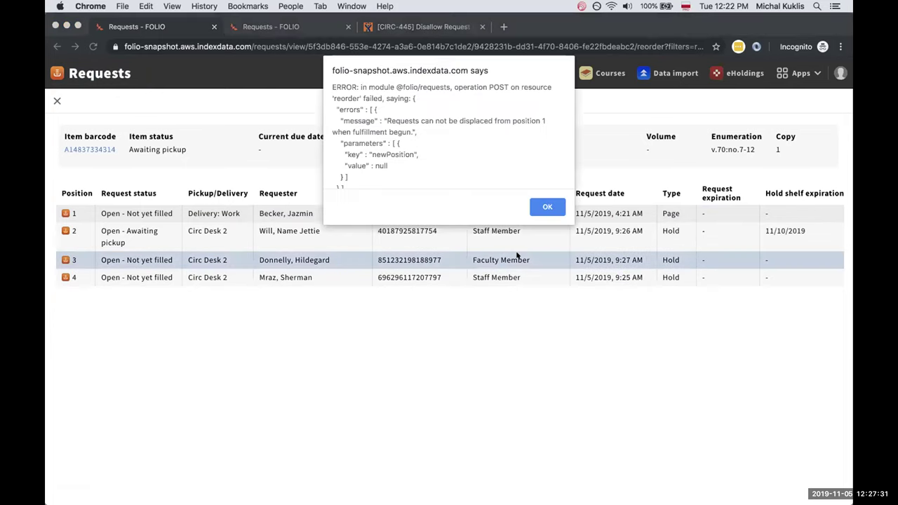
pyautogui.click(535, 208)
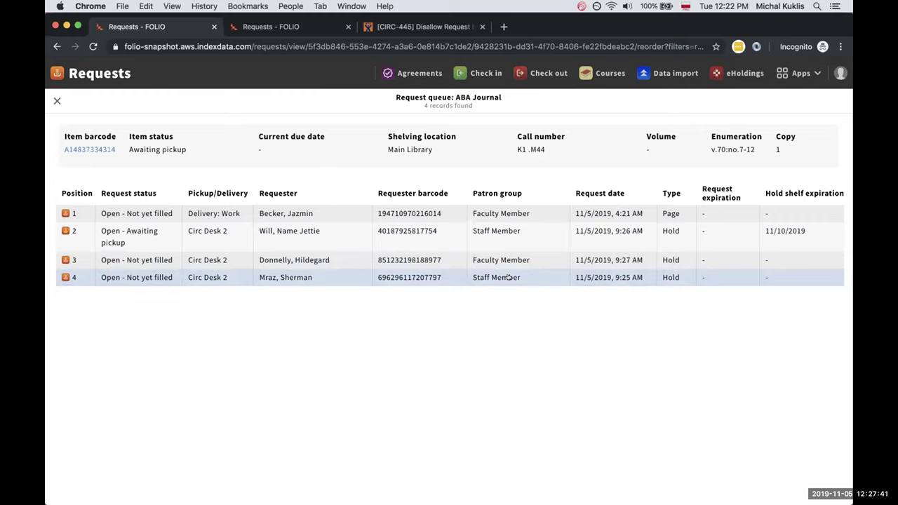
pyautogui.moveTo(526, 226); pyautogui.dragTo(520, 208)
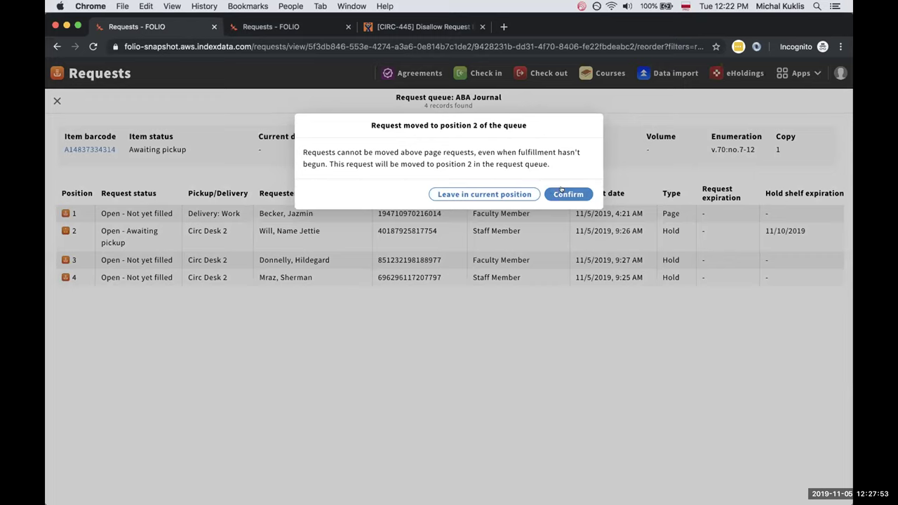
# Confirm the awaiting-pickup hold at position 2, retry moving it to the top, and confirm again.
pyautogui.click(567, 195)
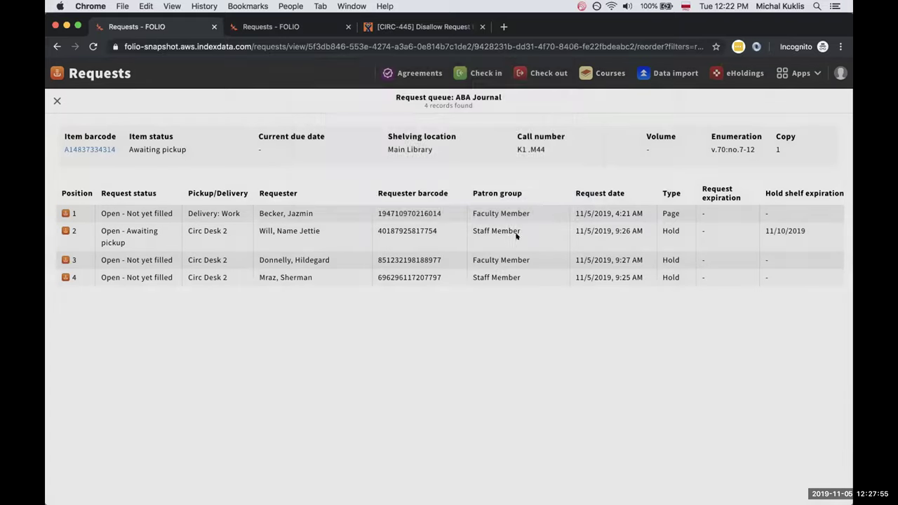
pyautogui.click(545, 206)
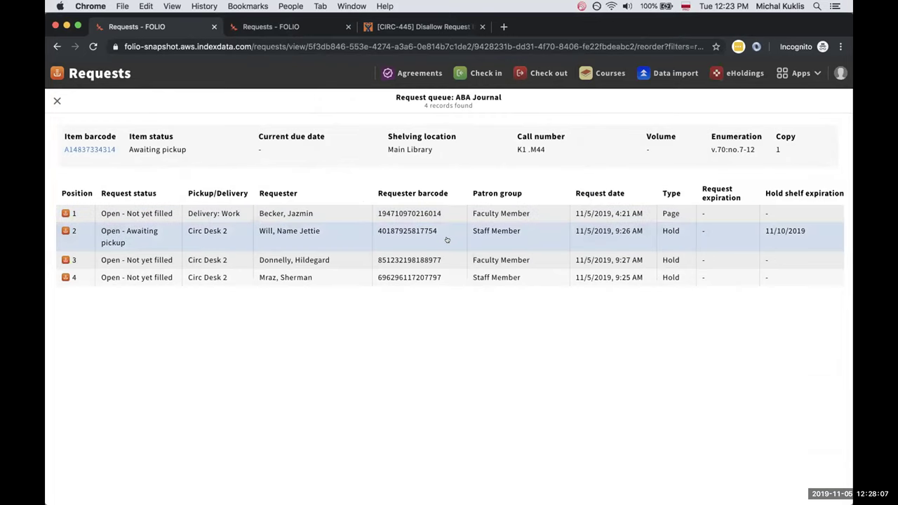
pyautogui.moveTo(475, 234); pyautogui.dragTo(476, 213)
pyautogui.moveTo(474, 213); pyautogui.dragTo(477, 216)
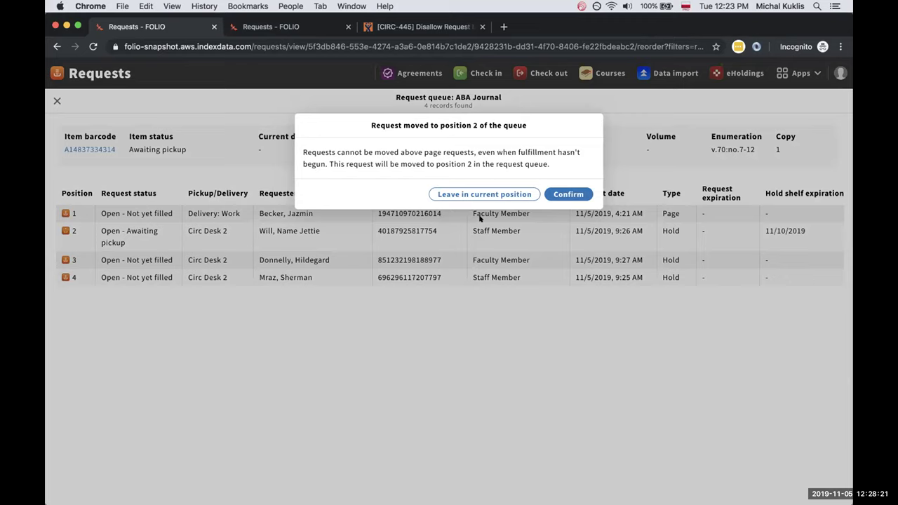
pyautogui.click(570, 194)
pyautogui.click(550, 211)
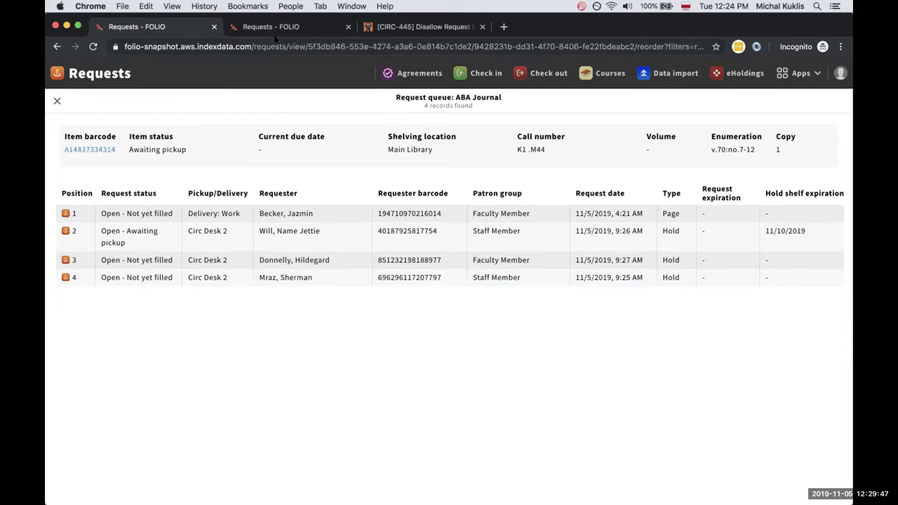
# On the Bridget Jones's Baby request form, select an inactive user as the requester.
pyautogui.click(279, 30)
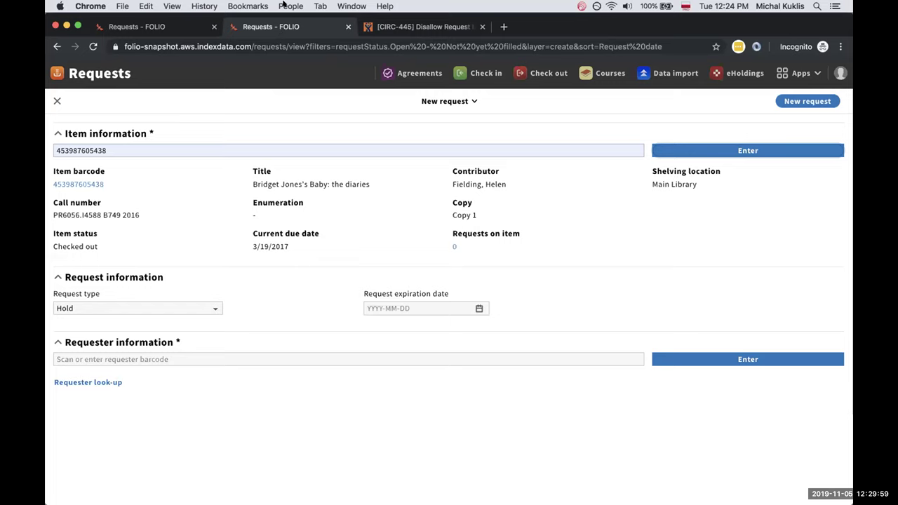
pyautogui.click(94, 382)
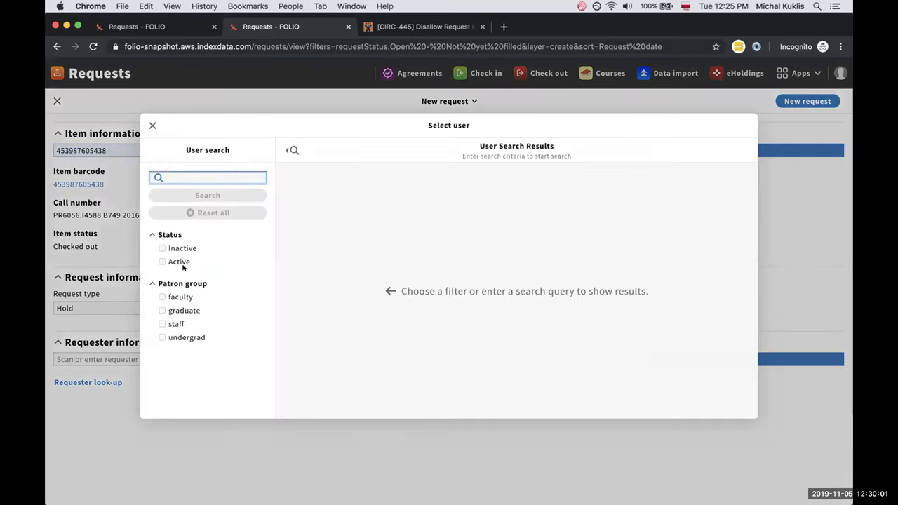
pyautogui.click(181, 248)
pyautogui.click(327, 290)
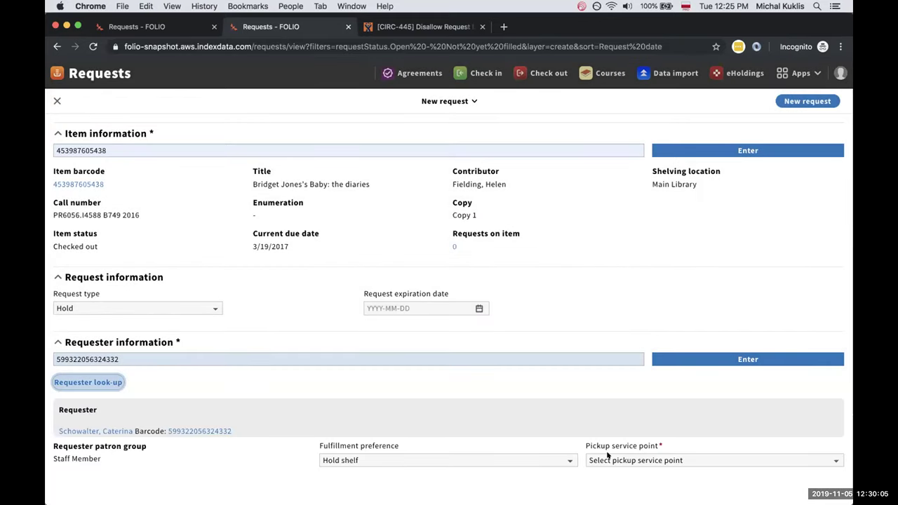
# Set pickup to Circ Desk 2, submit the hold, and dismiss the 'Inactive users cannot make requests' refusal.
pyautogui.click(608, 460)
pyautogui.click(608, 470)
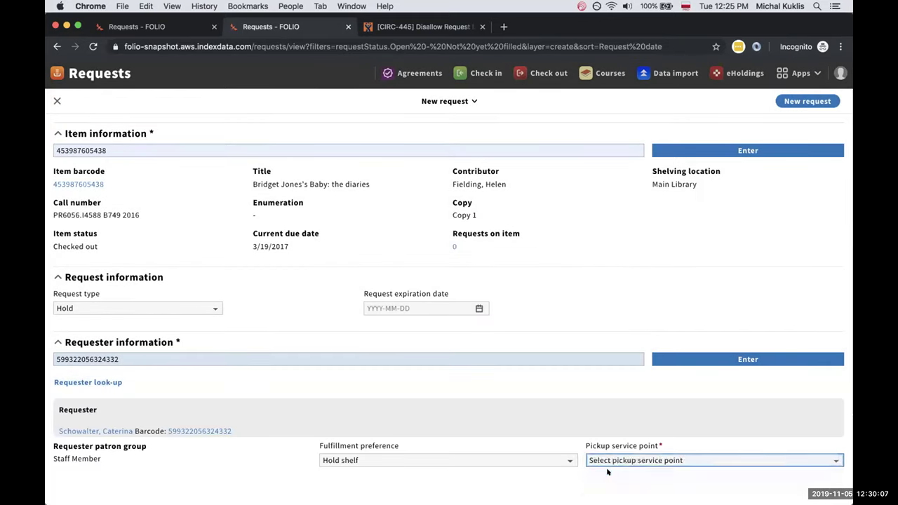
pyautogui.click(791, 103)
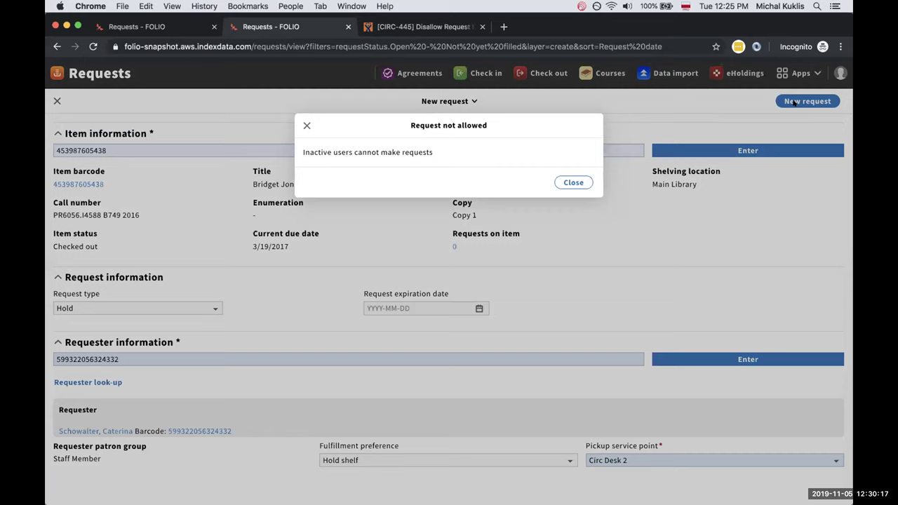
pyautogui.click(571, 181)
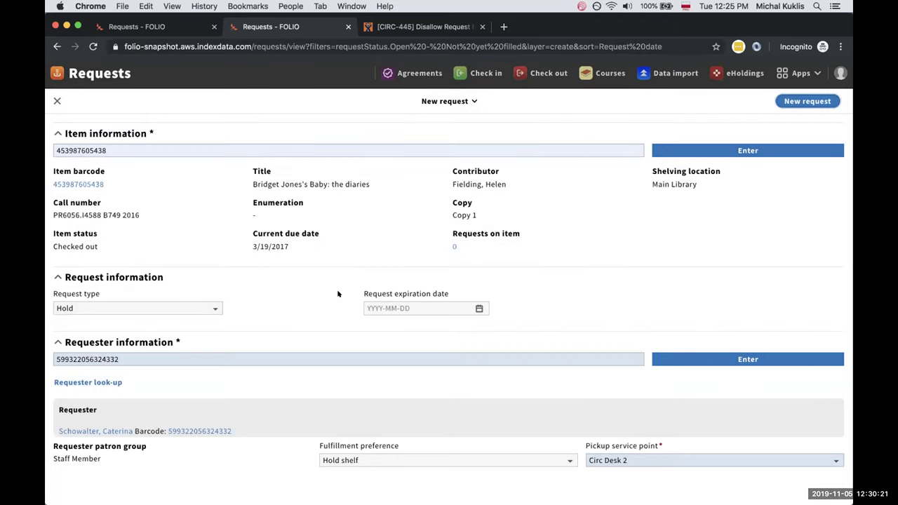